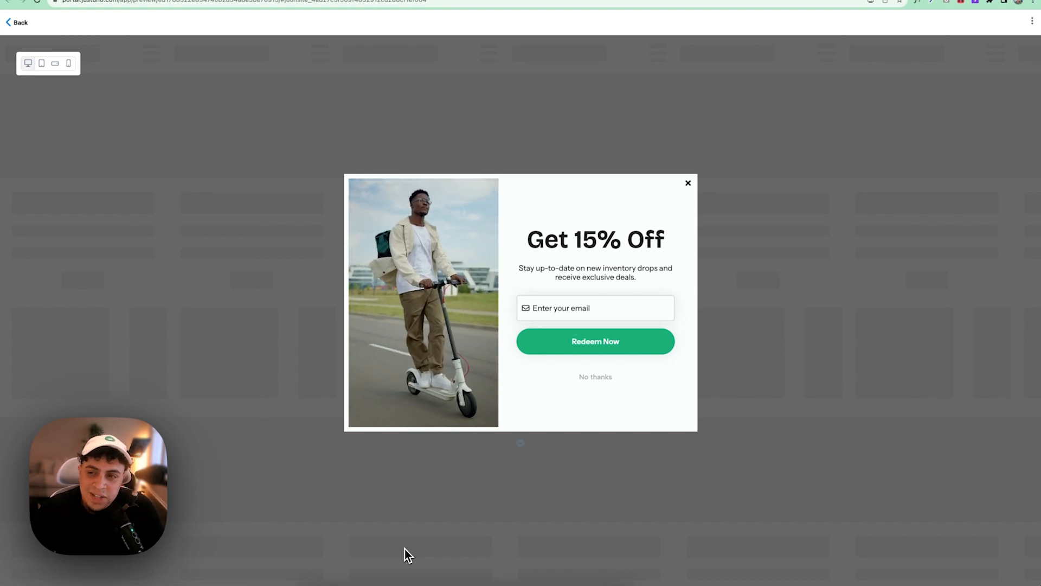
# - Preview the popup in tablet, landscape and portrait phone layouts, then return to desktop view
pyautogui.click(40, 64)
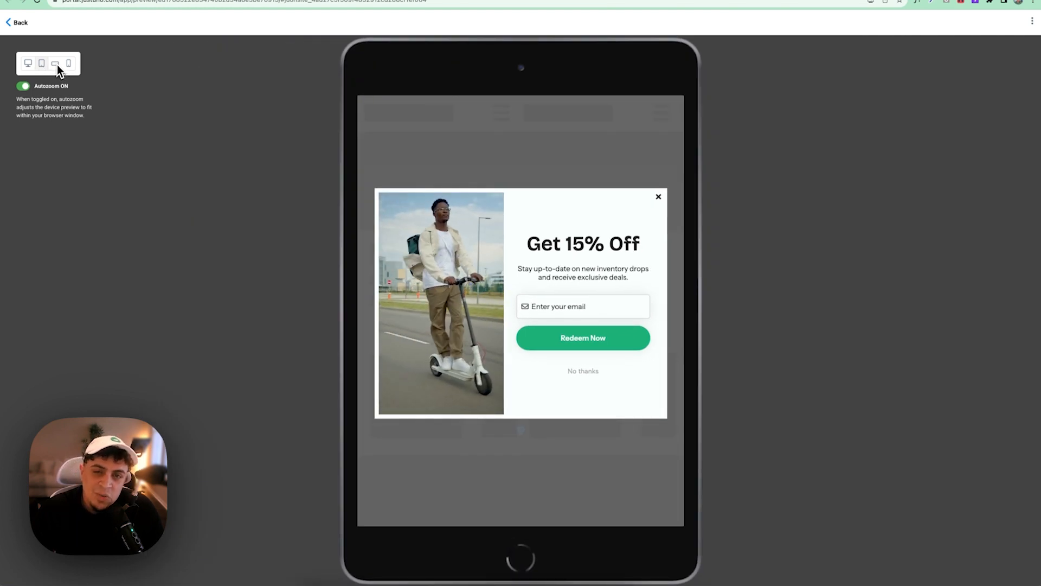
pyautogui.click(55, 64)
pyautogui.click(69, 65)
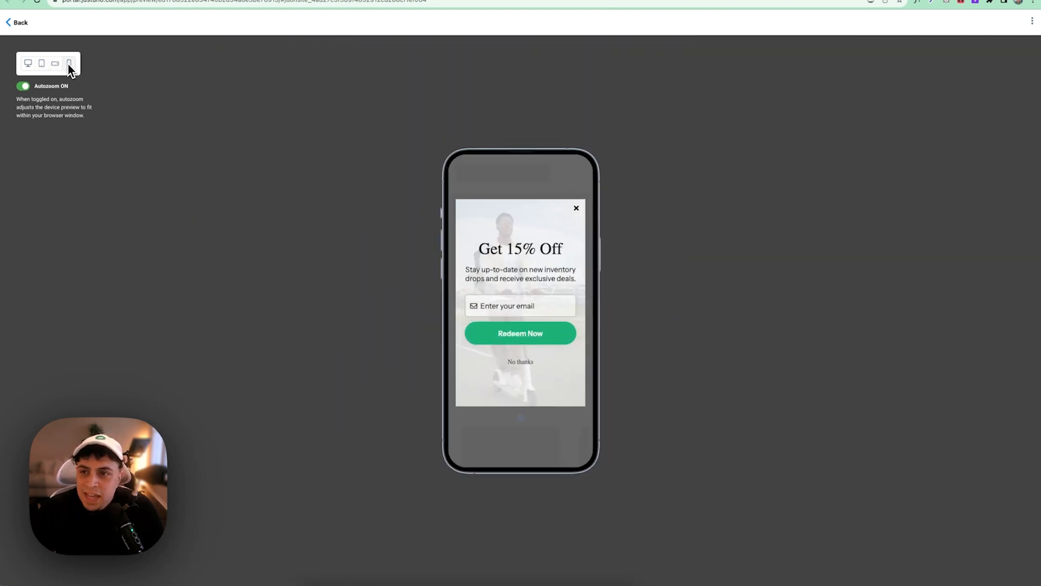
pyautogui.click(56, 64)
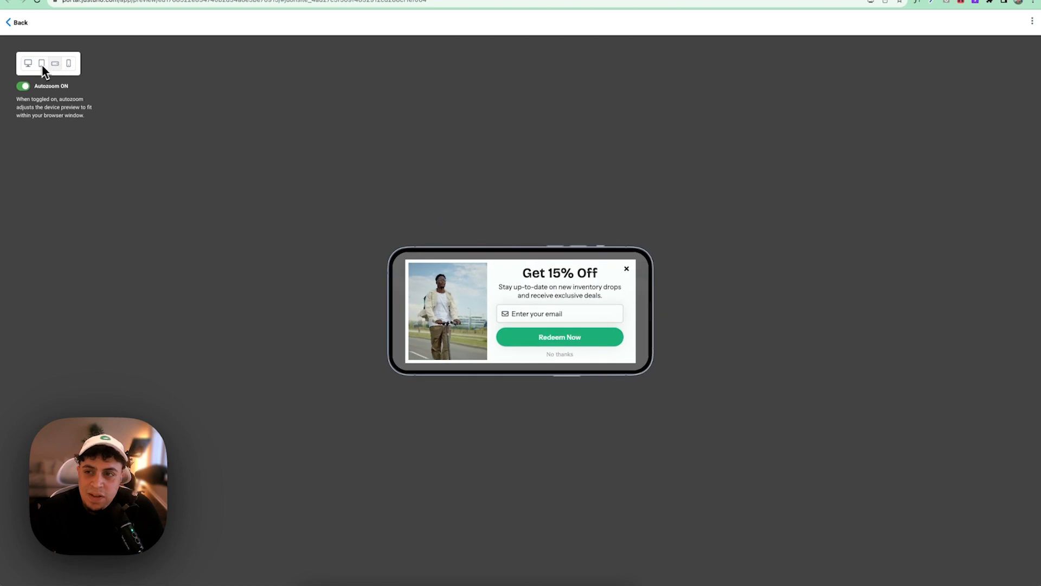
pyautogui.click(39, 65)
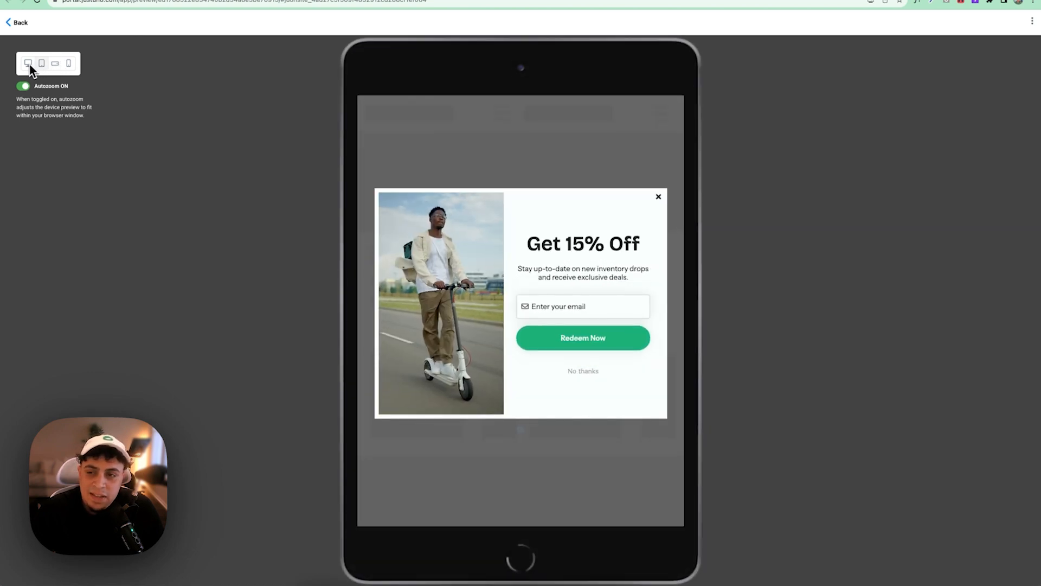
pyautogui.click(27, 64)
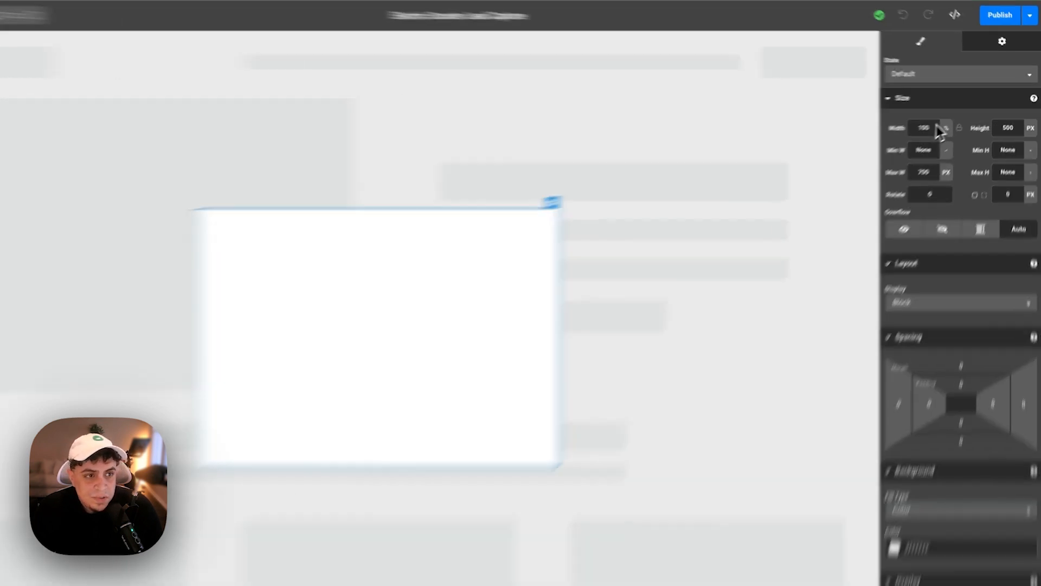
# - Set the canvas Max W unit to none, Width to 785 px and Height to 570
pyautogui.click(958, 121)
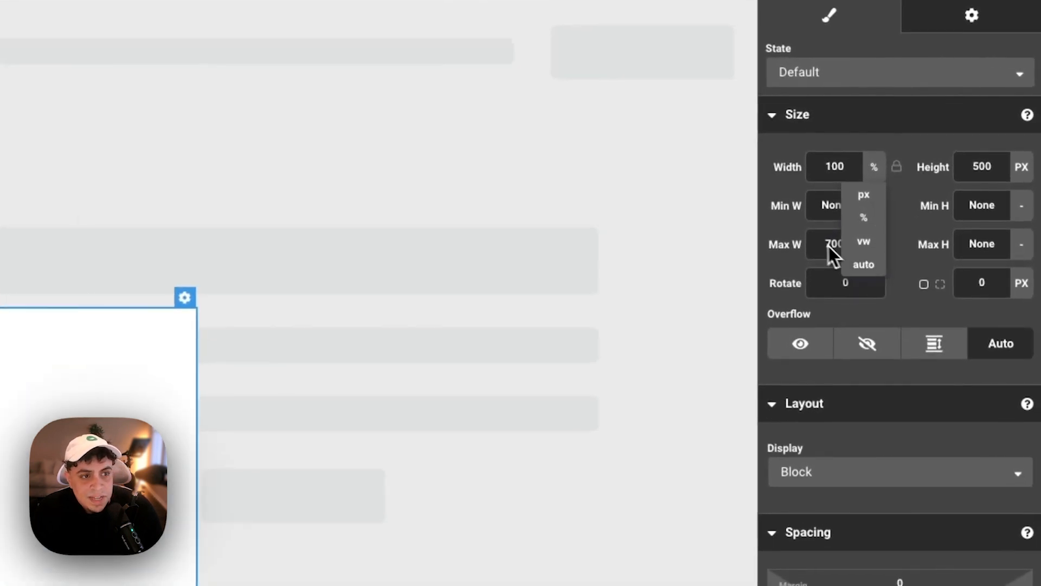
pyautogui.click(872, 244)
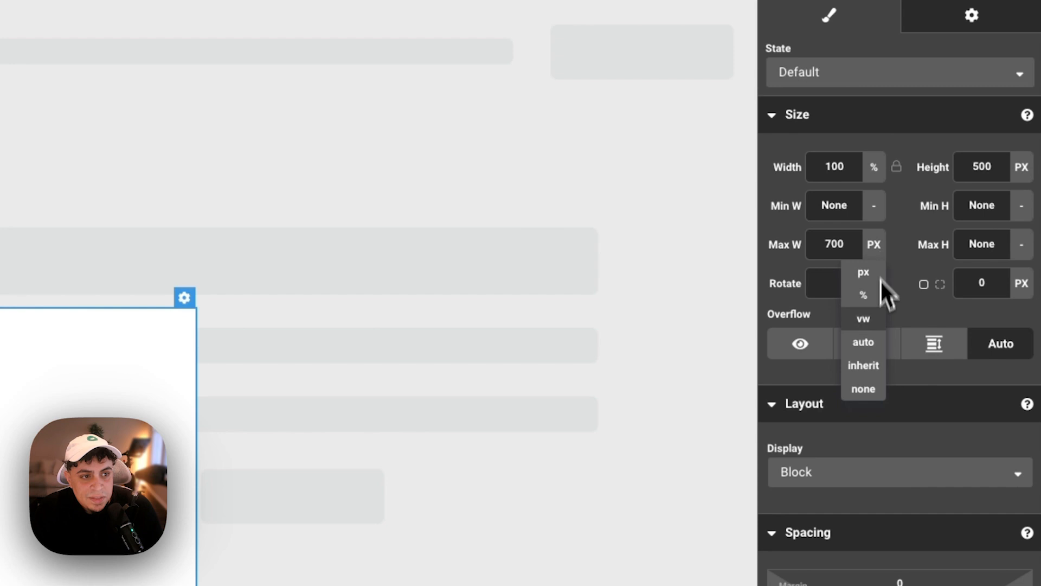
pyautogui.click(872, 389)
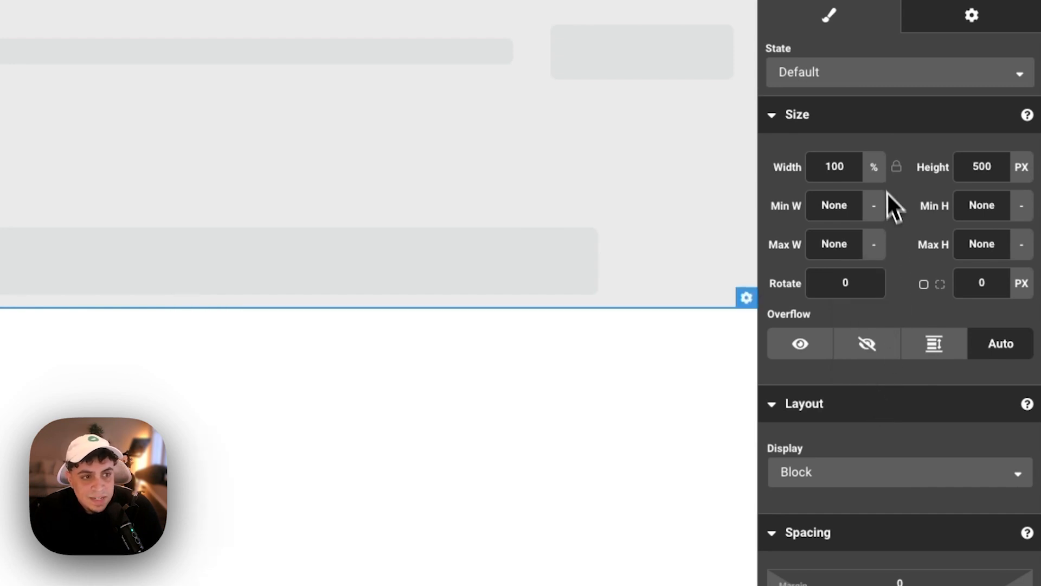
pyautogui.click(874, 167)
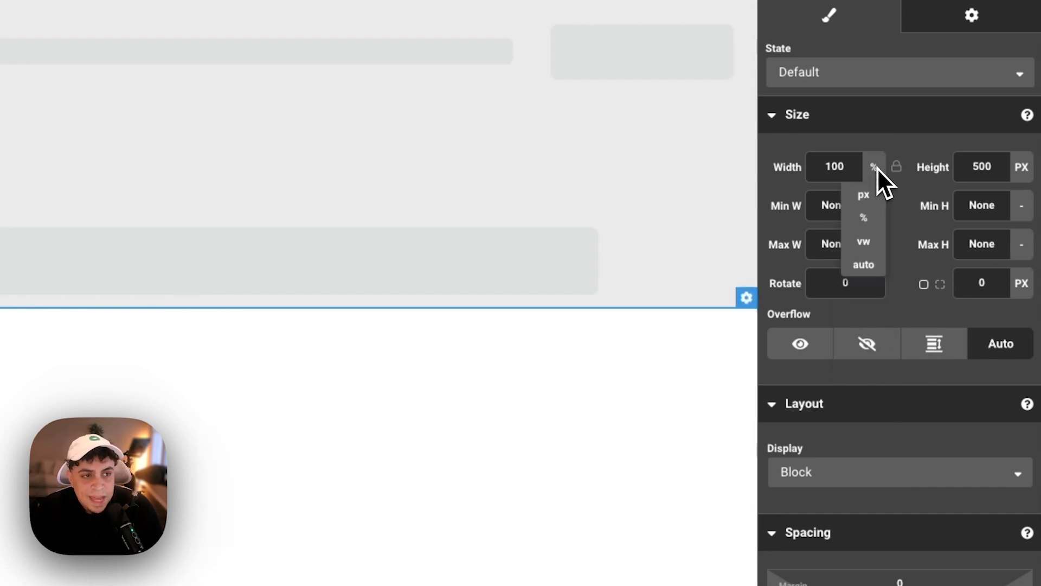
pyautogui.click(864, 194)
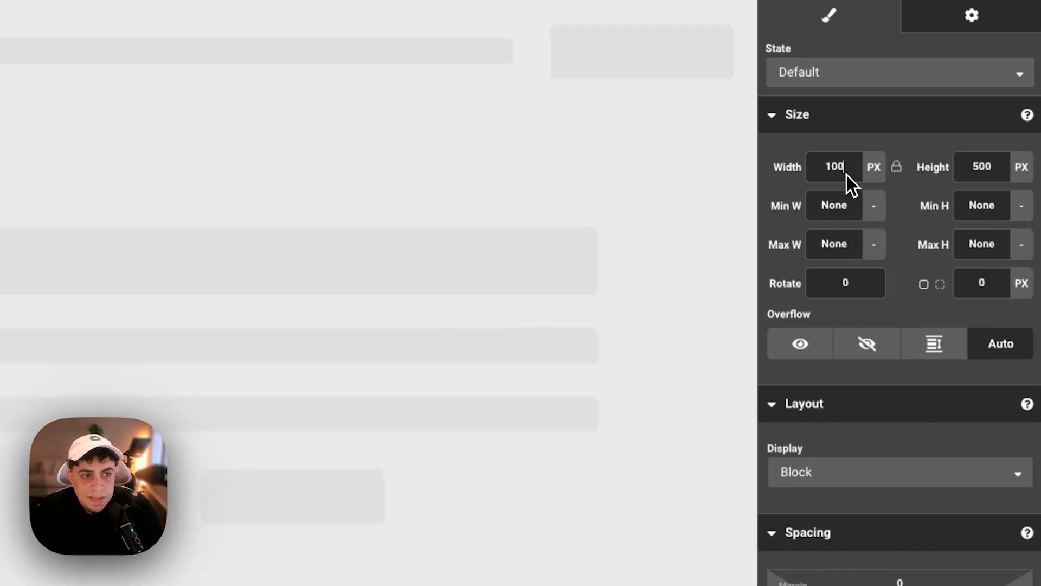
pyautogui.click(843, 171)
pyautogui.write('785')
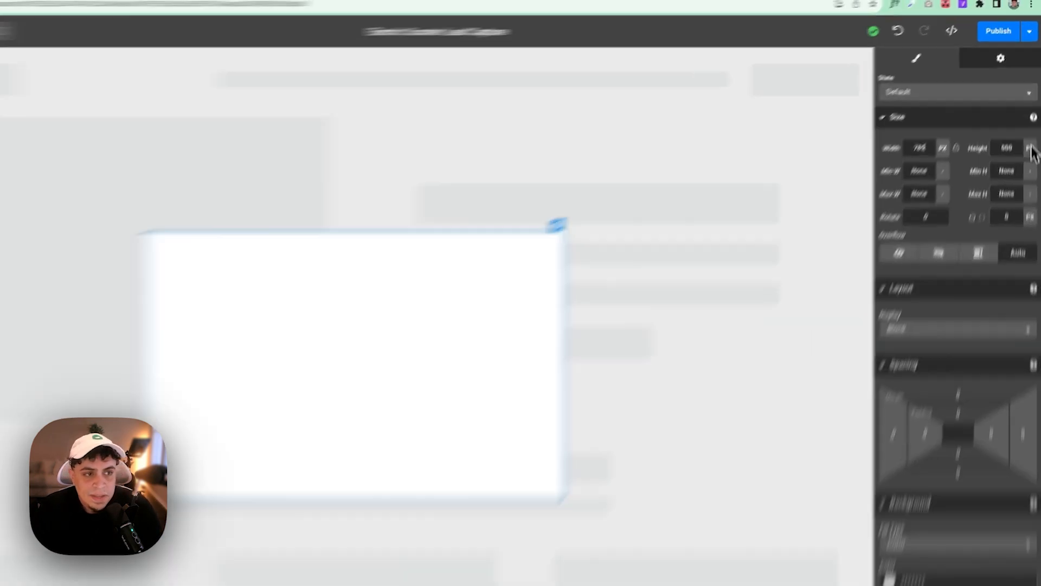
pyautogui.click(1016, 122)
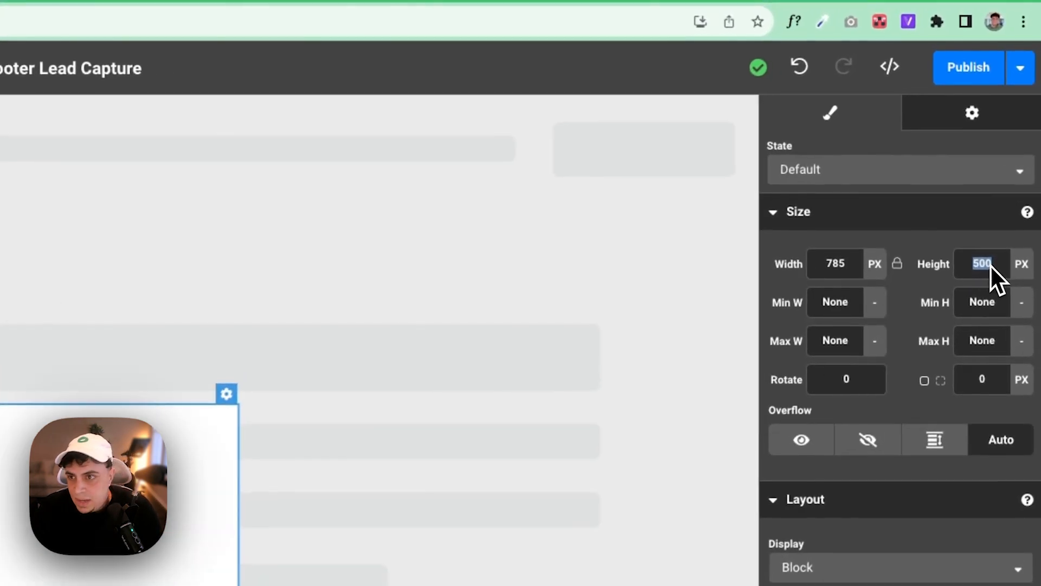
pyautogui.write('57')
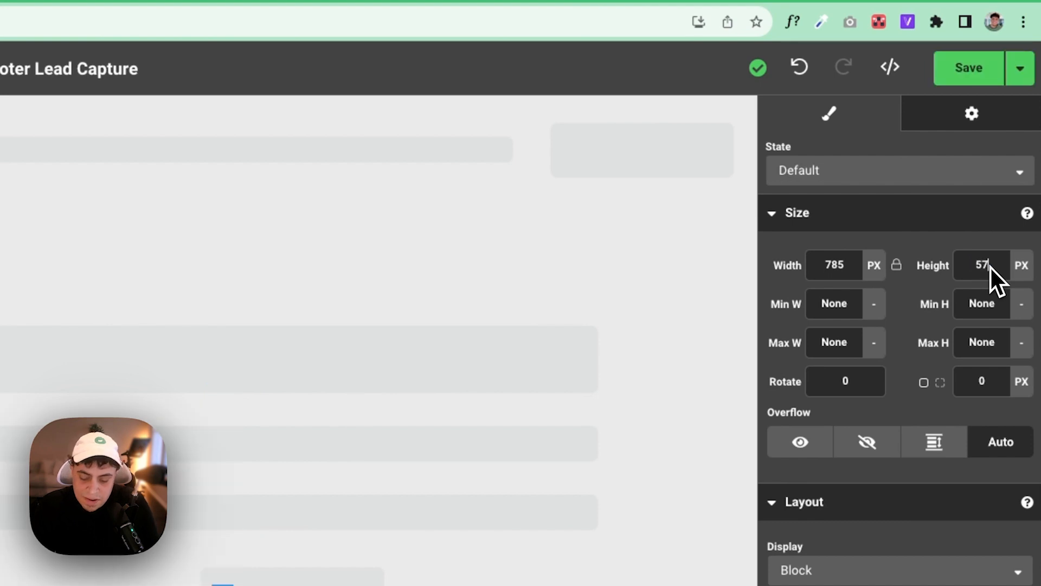
pyautogui.write('0')
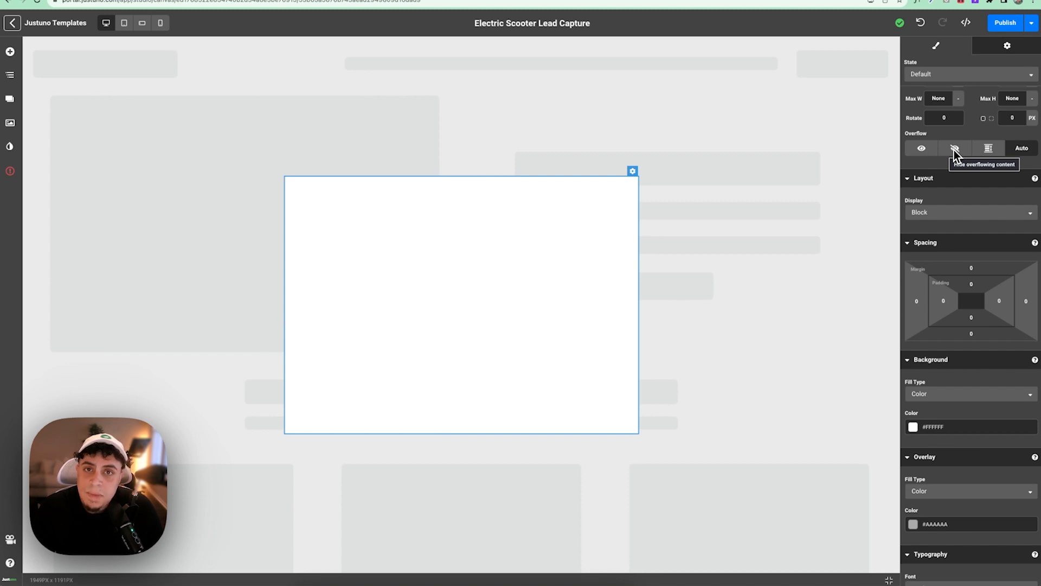
# - Set Overflow to hide overflowing content and change Layout Display from Block to Flex
pyautogui.click(955, 150)
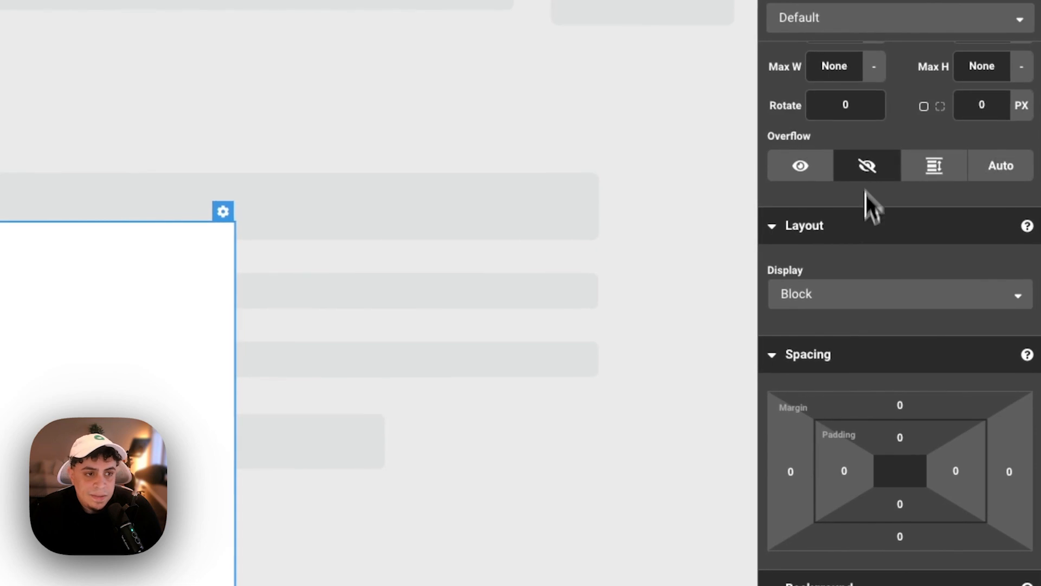
pyautogui.click(837, 320)
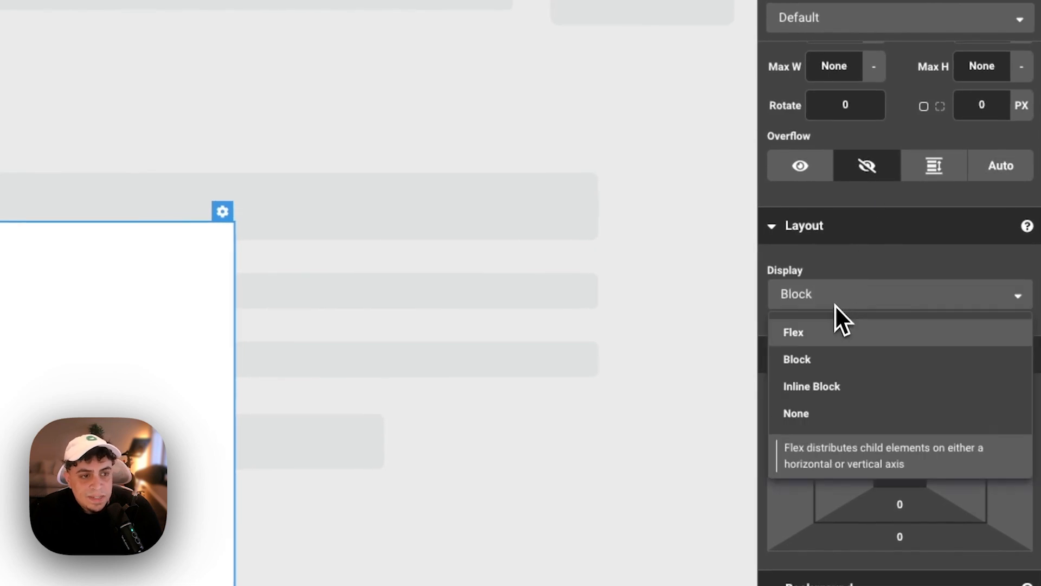
pyautogui.click(830, 337)
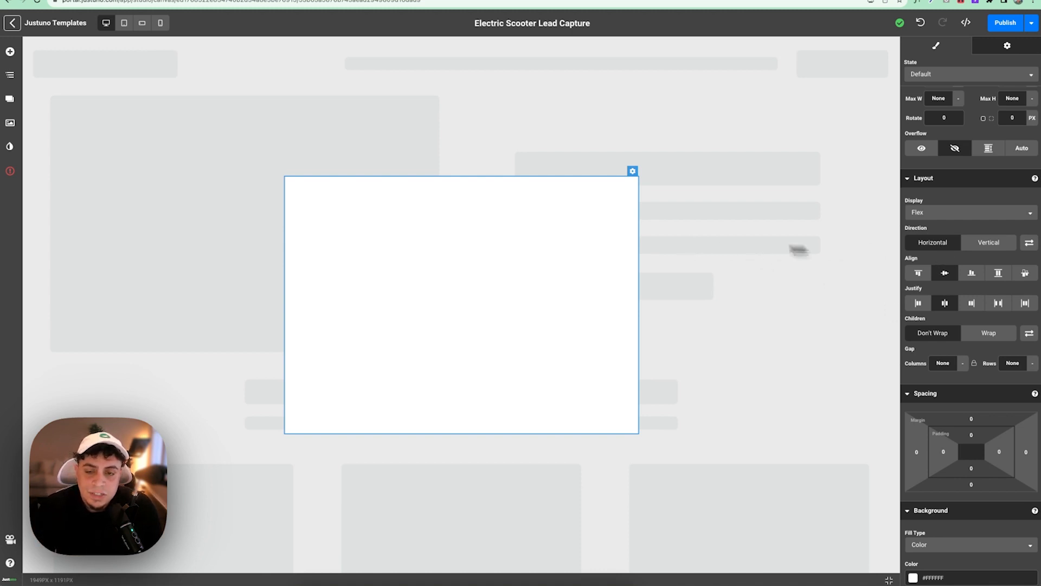
# - Add a 2 Containers row element onto the popup canvas
pyautogui.click(10, 52)
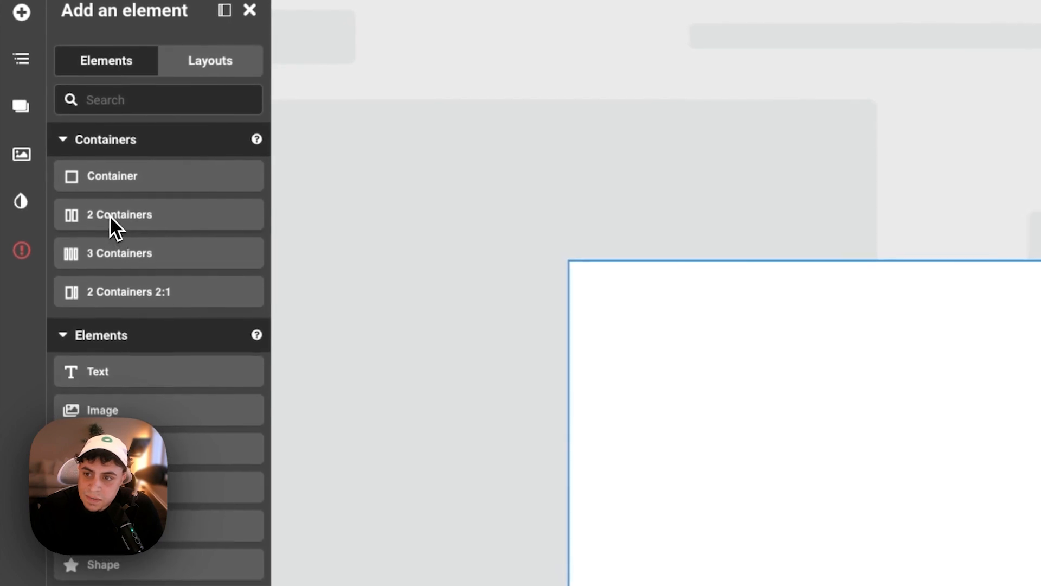
pyautogui.moveTo(109, 216); pyautogui.dragTo(795, 463)
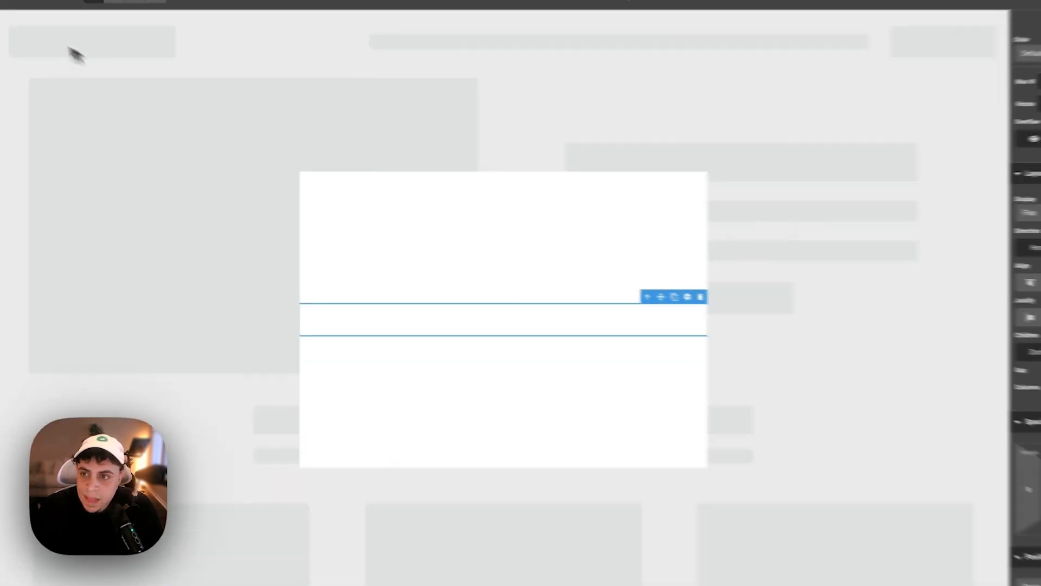
pyautogui.click(10, 74)
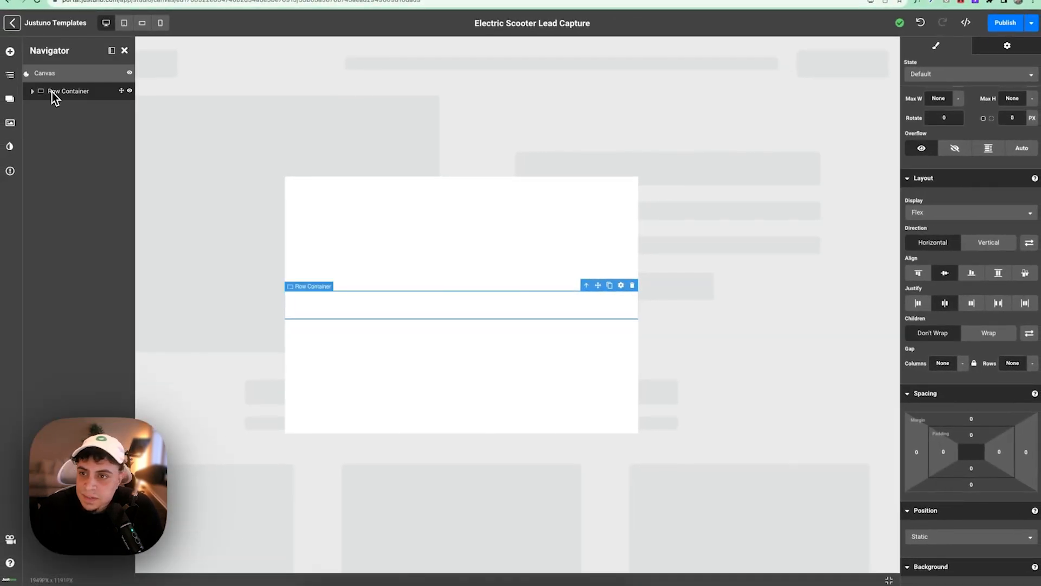
pyautogui.scroll(2, 969, 126)
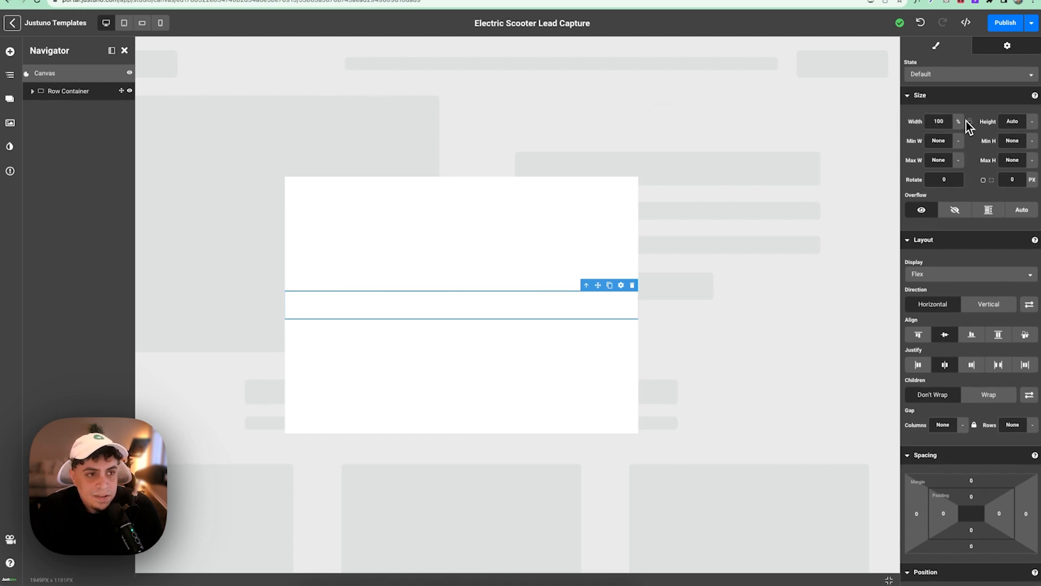
# - Set the row container's height to 100% and save the promotion
pyautogui.click(1013, 121)
pyautogui.write('100')
pyautogui.click(1033, 123)
pyautogui.click(1028, 147)
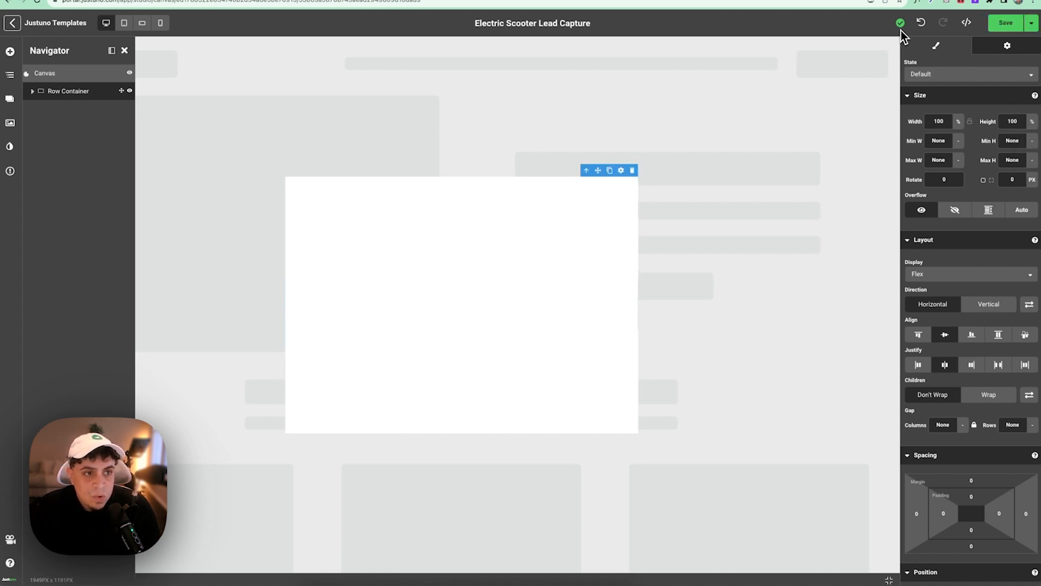
pyautogui.click(1032, 23)
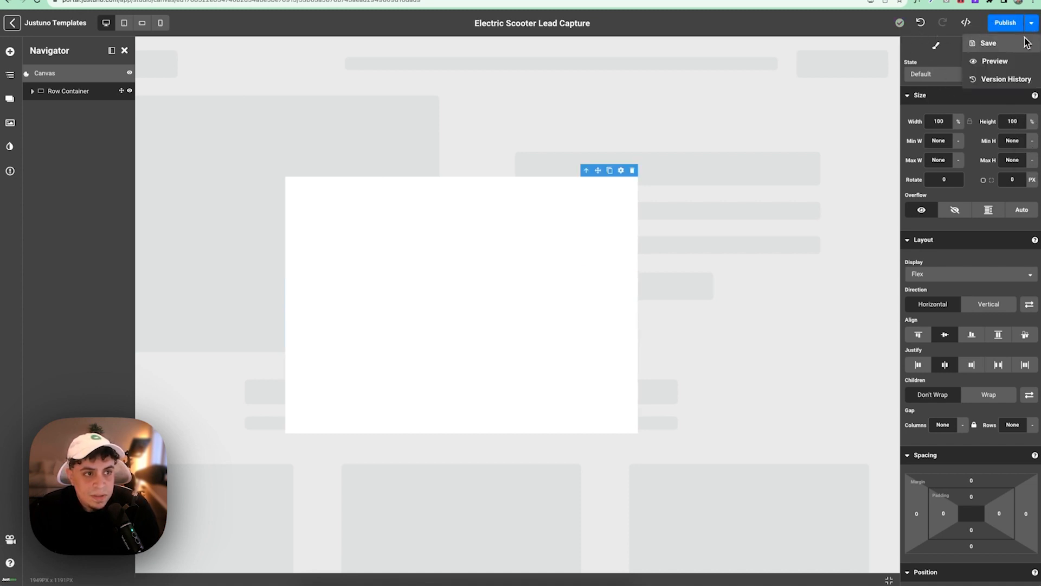
pyautogui.click(992, 41)
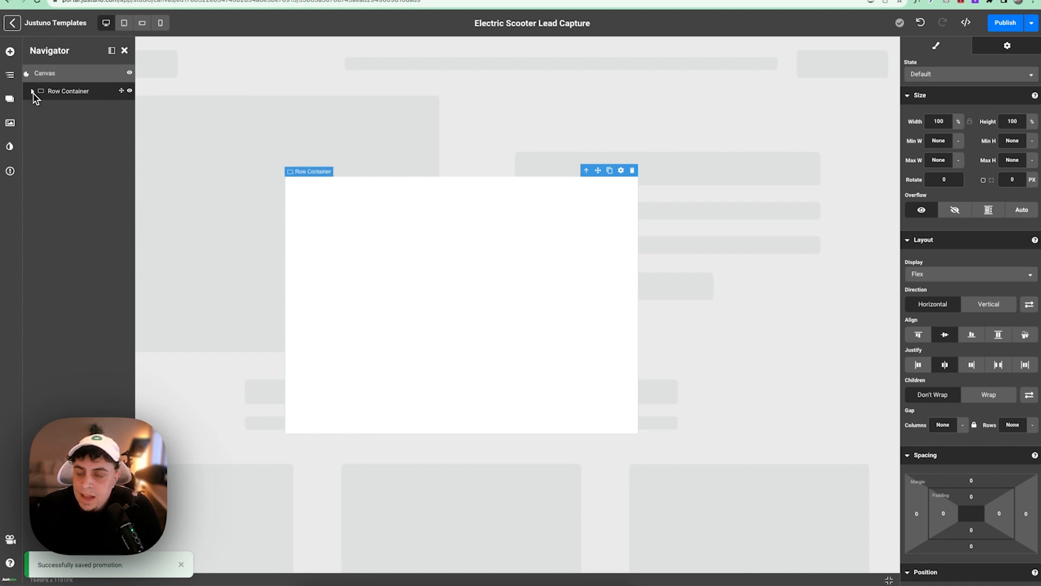
# - Rename the Row Container's two inner containers to 'Video' and 'Text' in the Navigator
pyautogui.click(34, 92)
pyautogui.click(64, 109)
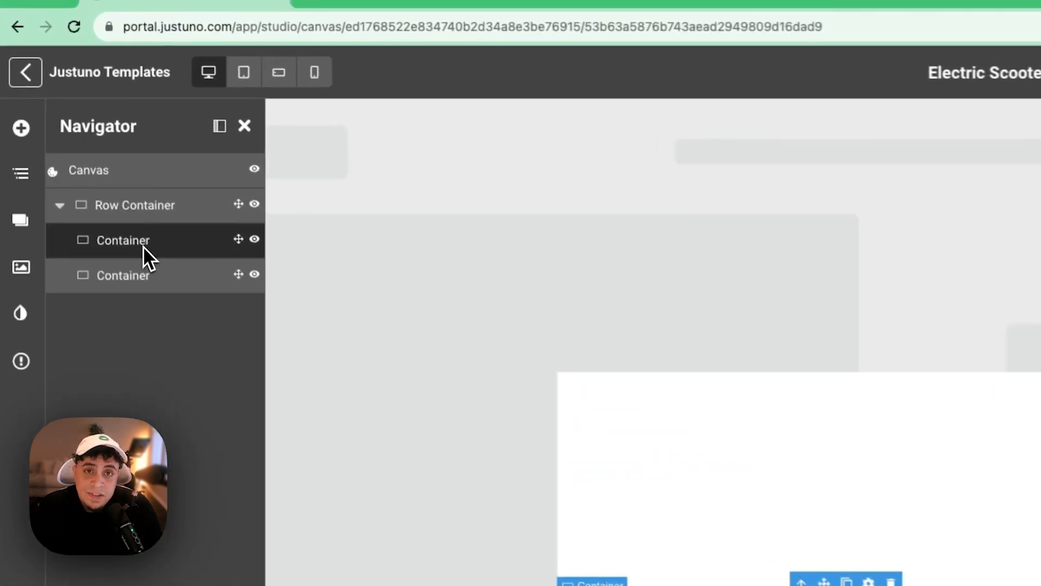
pyautogui.doubleClick(142, 246)
pyautogui.write('Video')
pyautogui.press('Return')
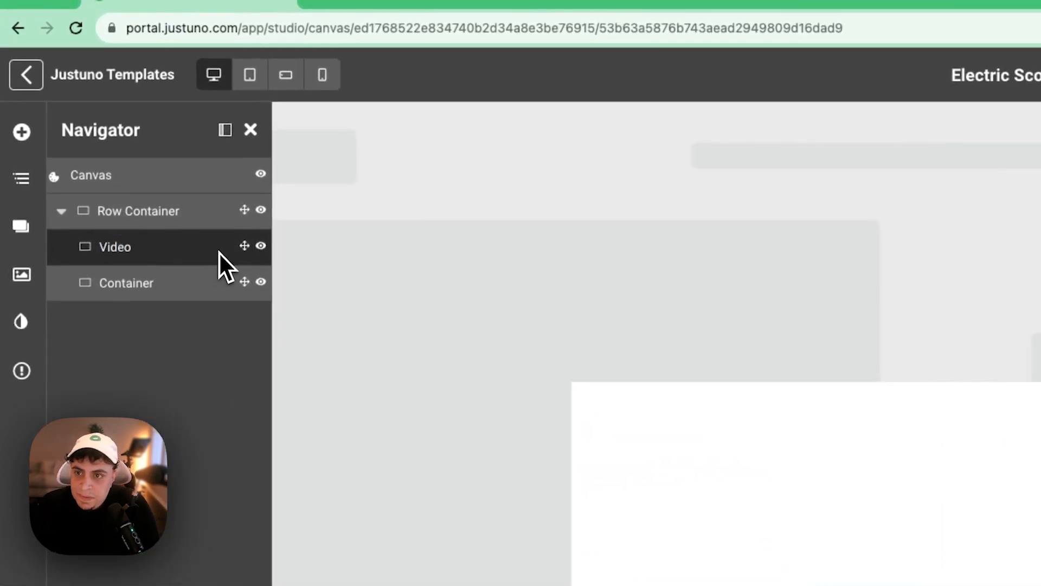
pyautogui.doubleClick(125, 290)
pyautogui.write('Text')
pyautogui.press('Return')
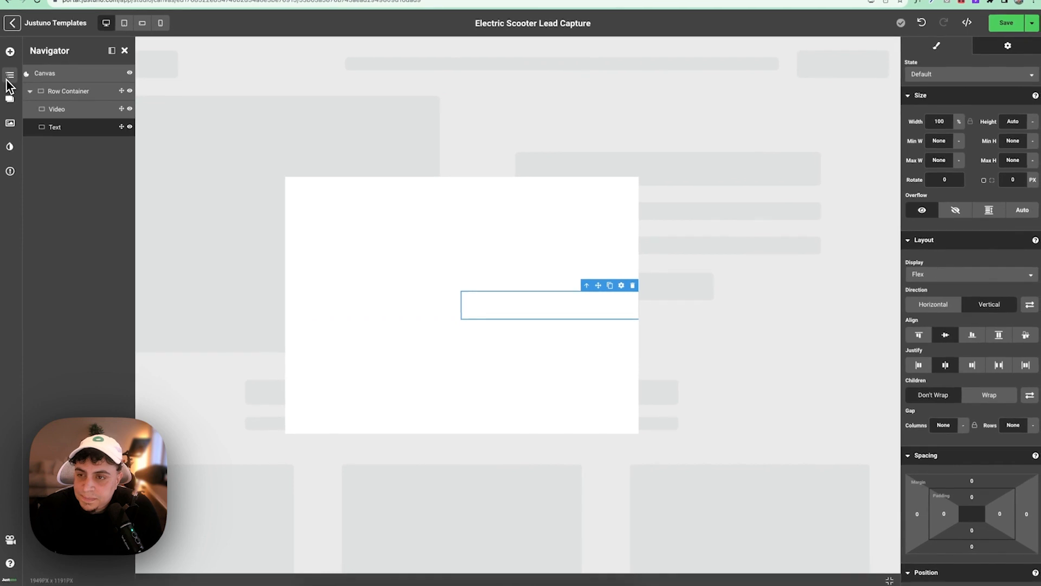
# - Drop a Video element with the sample YouTube embed into the Video container, then show the Navigator
pyautogui.click(10, 52)
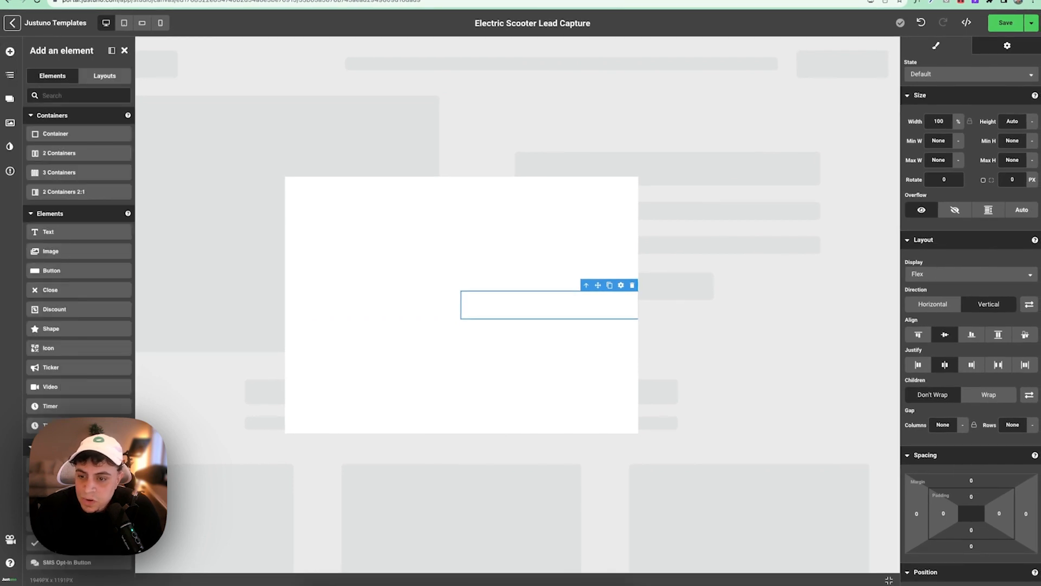
pyautogui.scroll(-3, 79, 326)
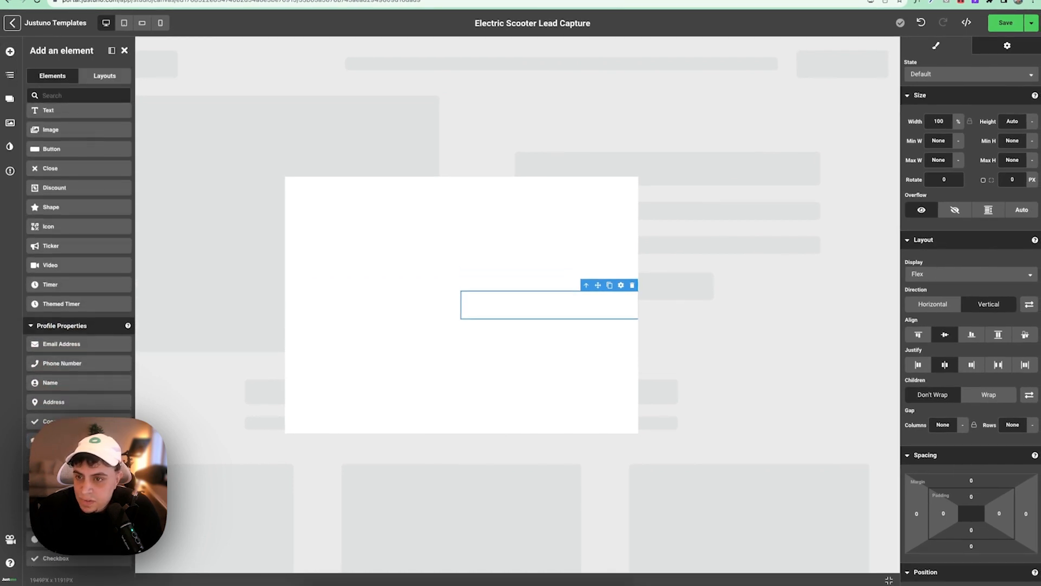
pyautogui.scroll(3, 78, 271)
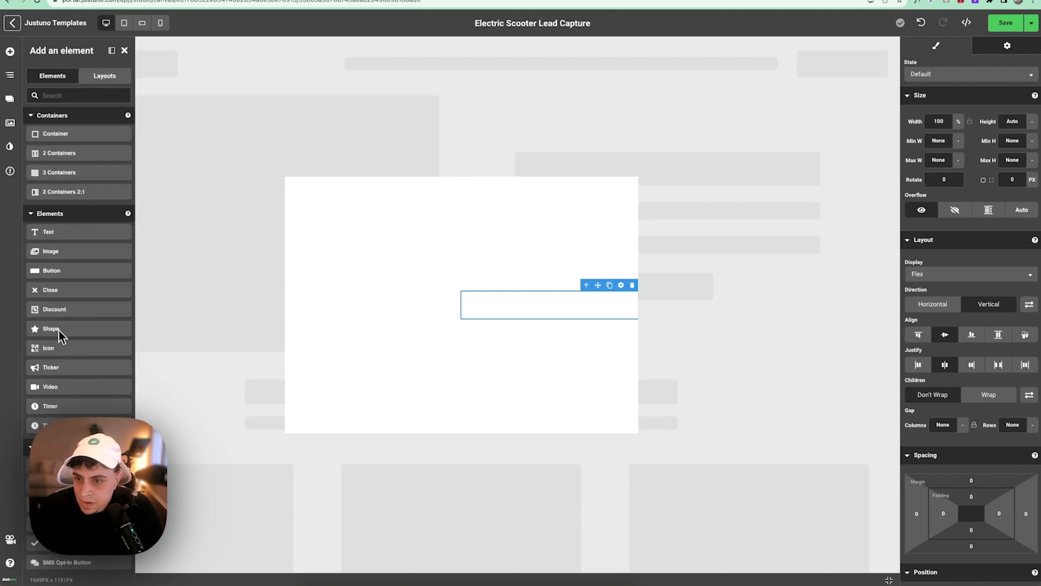
pyautogui.scroll(-7, 58, 391)
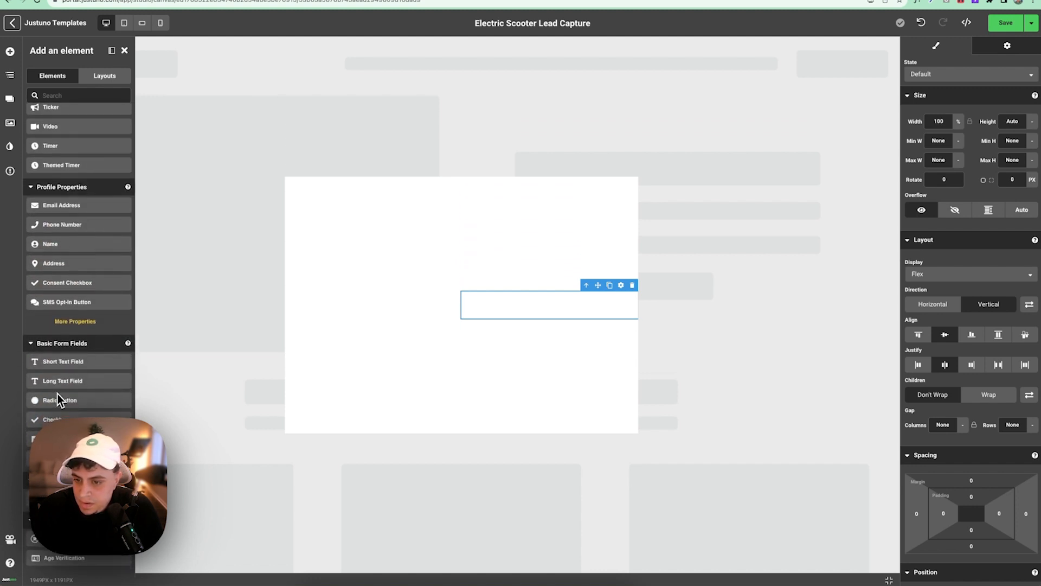
pyautogui.scroll(5, 57, 401)
pyautogui.moveTo(57, 380); pyautogui.dragTo(384, 302)
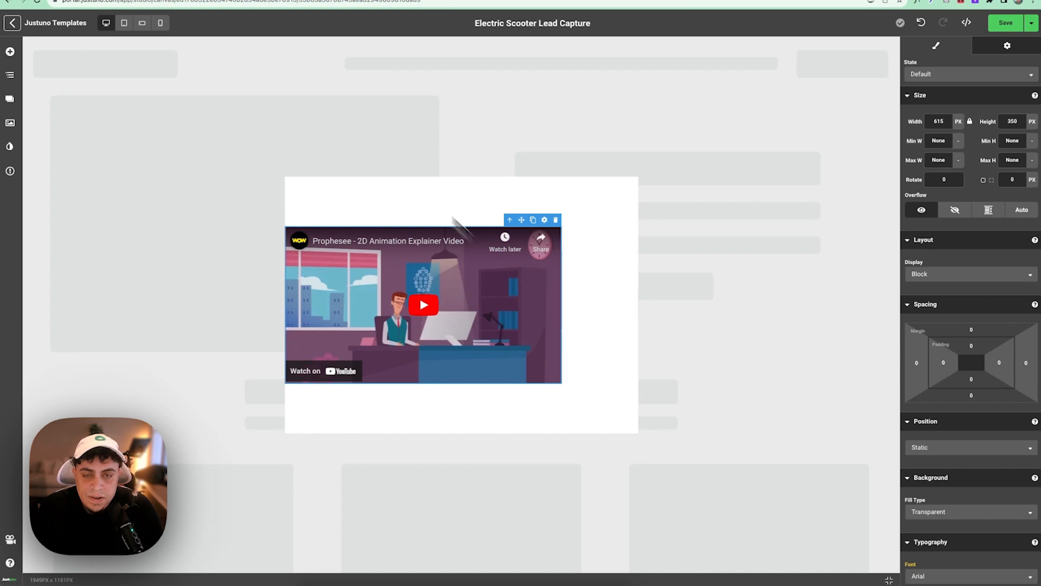
pyautogui.click(10, 76)
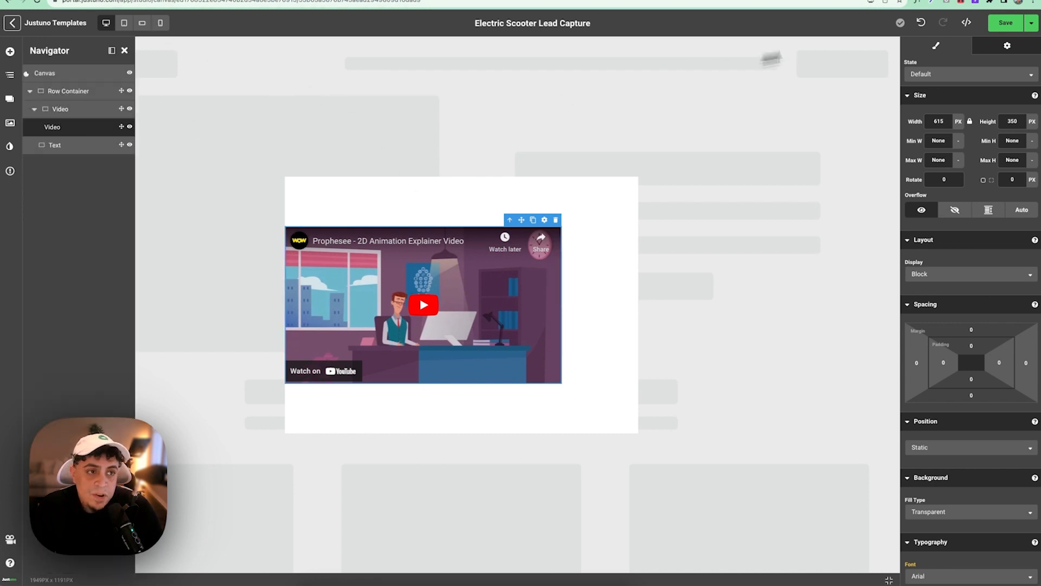
# - Set the video Provider to HTML Source and paste the scooter .mp4 Embed URL
pyautogui.click(1007, 45)
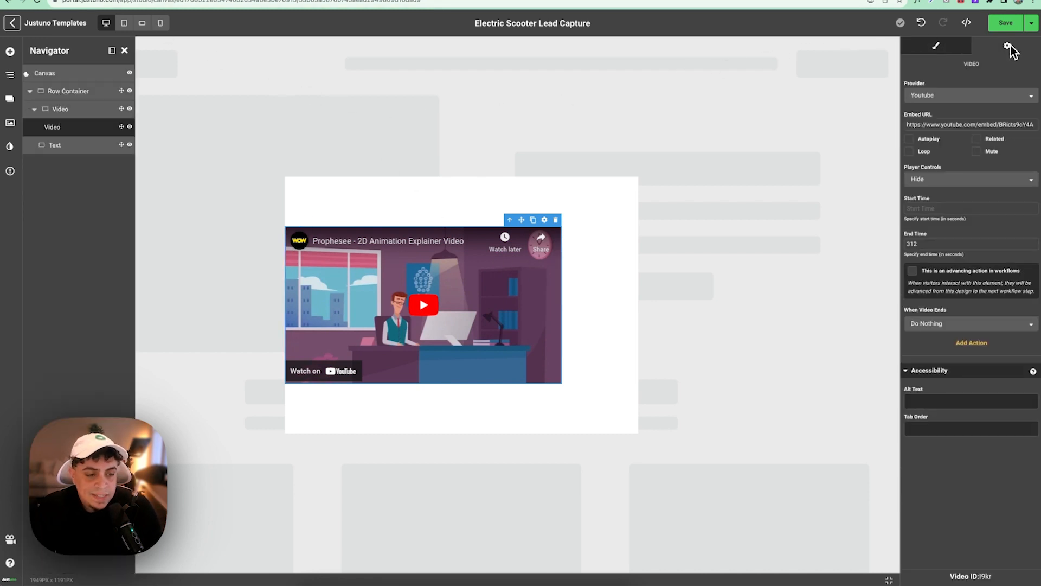
pyautogui.click(954, 100)
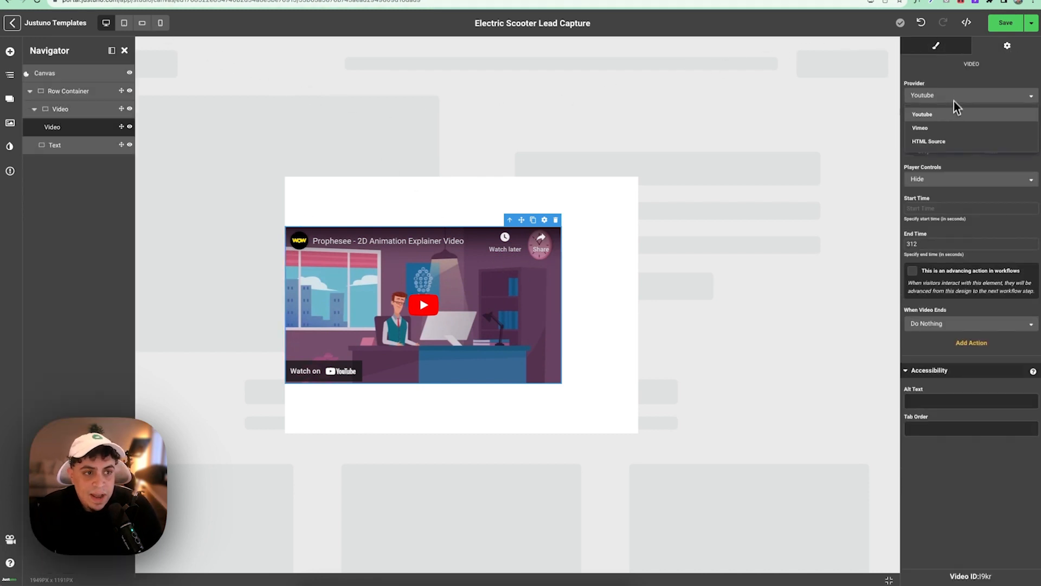
pyautogui.click(944, 143)
pyautogui.click(936, 124)
pyautogui.hotkey('ctrl', 'v')
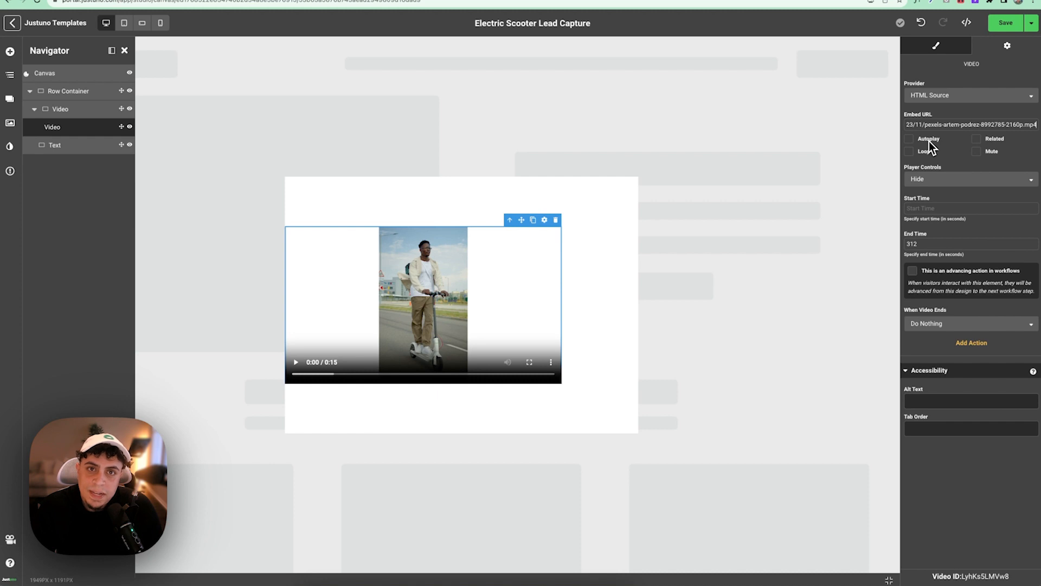
# - Turn on Autoplay, Mute and Related for the video
pyautogui.click(910, 140)
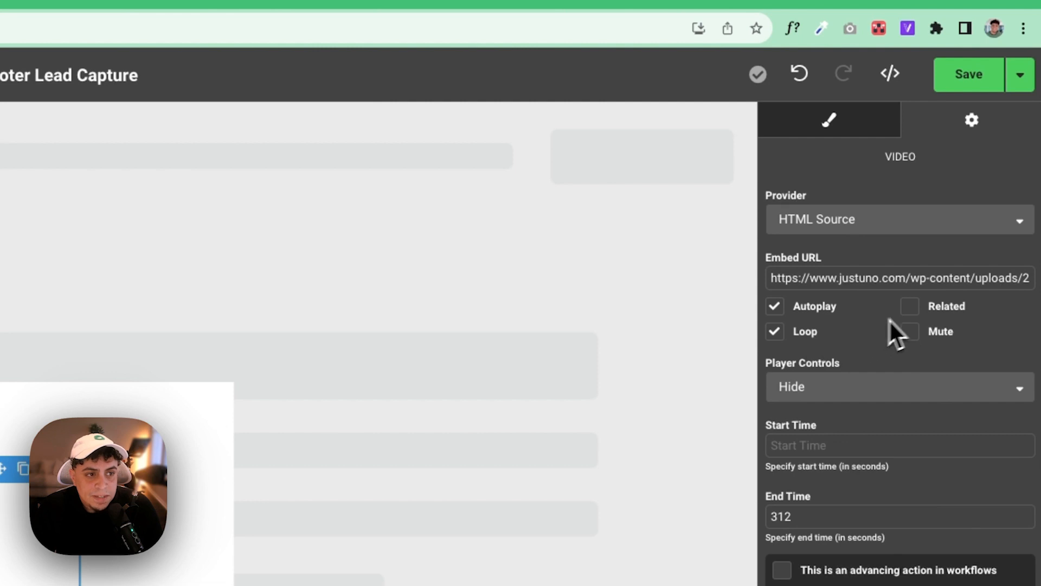
pyautogui.click(916, 325)
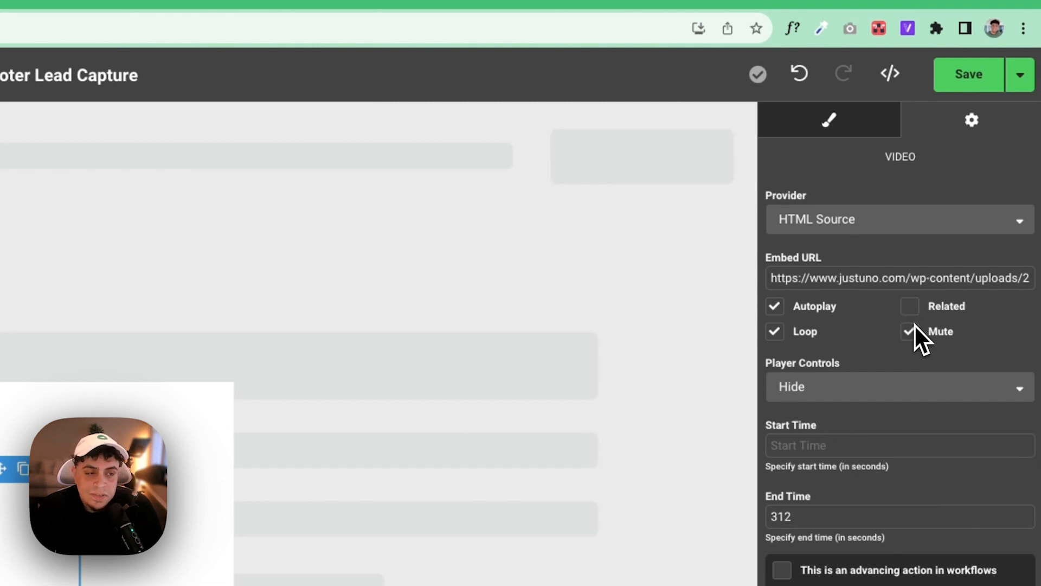
pyautogui.click(914, 310)
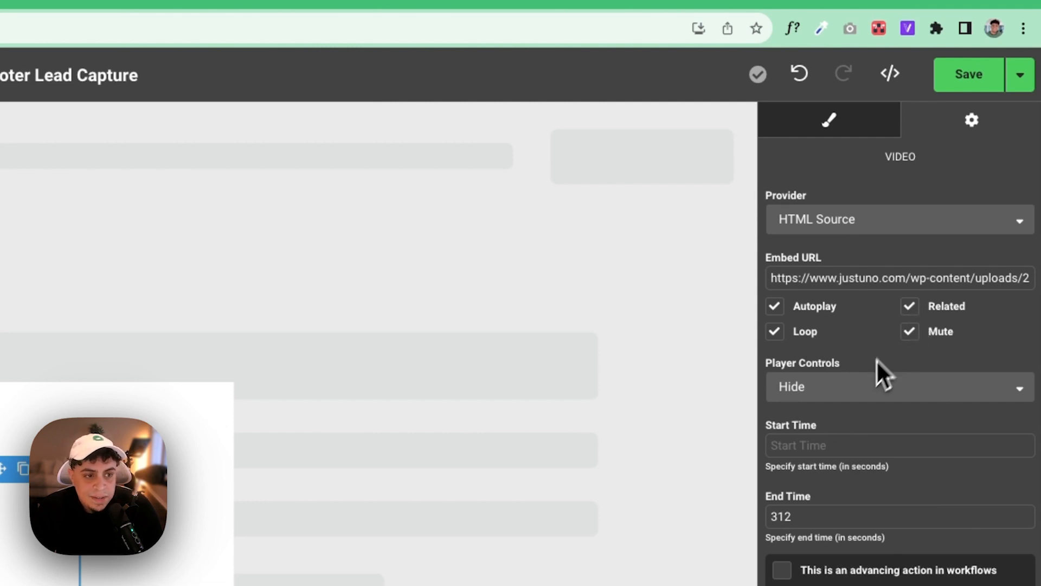
pyautogui.click(834, 122)
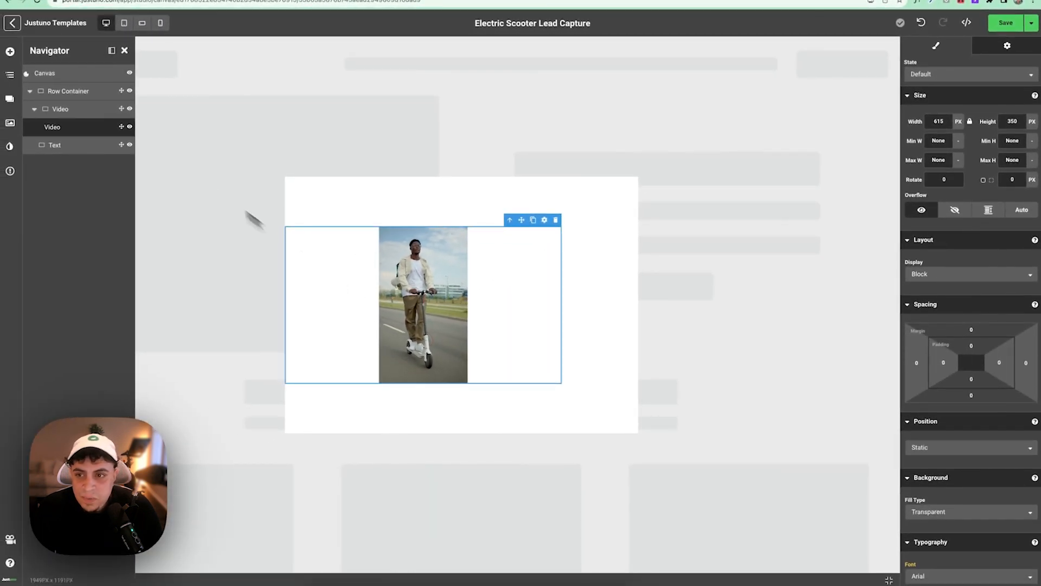
pyautogui.click(82, 109)
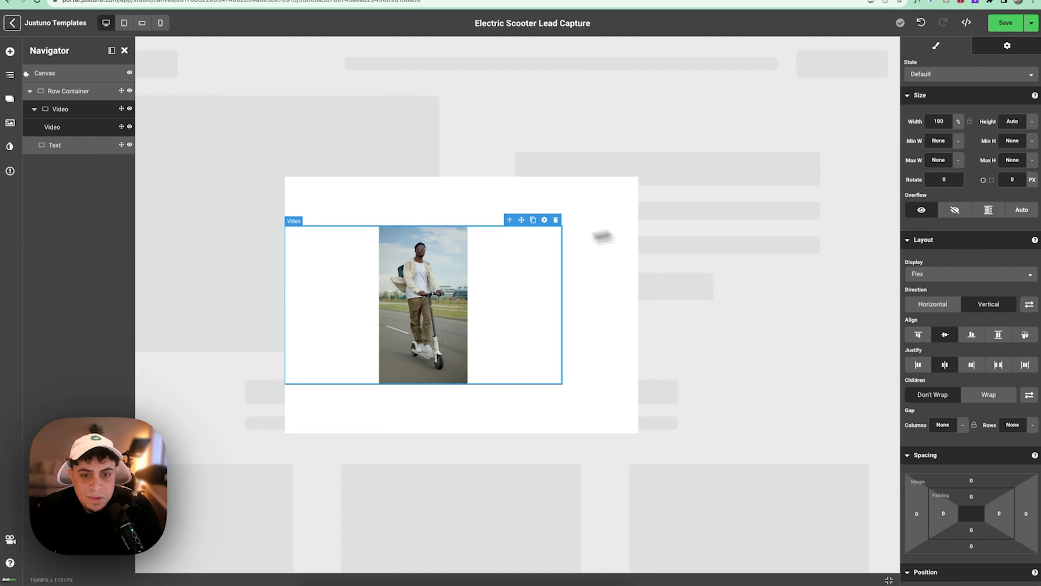
# - Change the inner video's width from 615 px to 100%
pyautogui.click(480, 258)
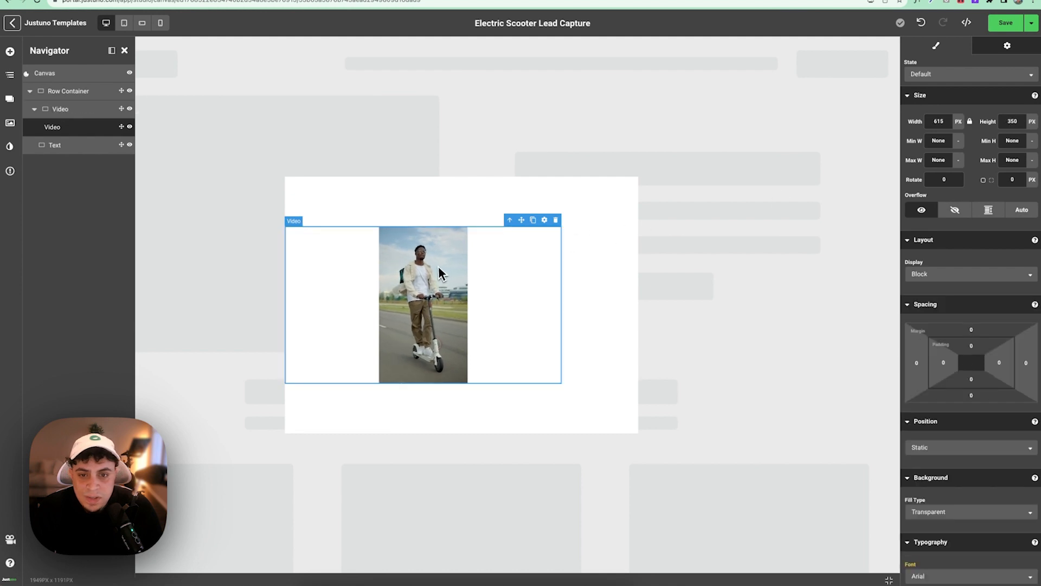
pyautogui.click(956, 126)
pyautogui.click(958, 146)
pyautogui.click(946, 123)
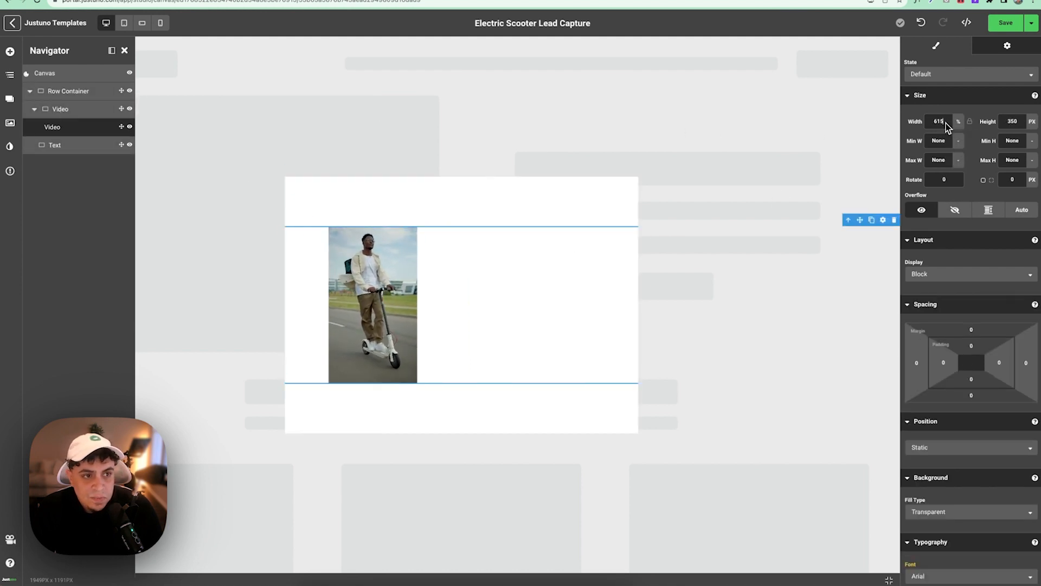
pyautogui.press('BackSpace')
pyautogui.press('BackSpace')
pyautogui.press('BackSpace')
pyautogui.write('100')
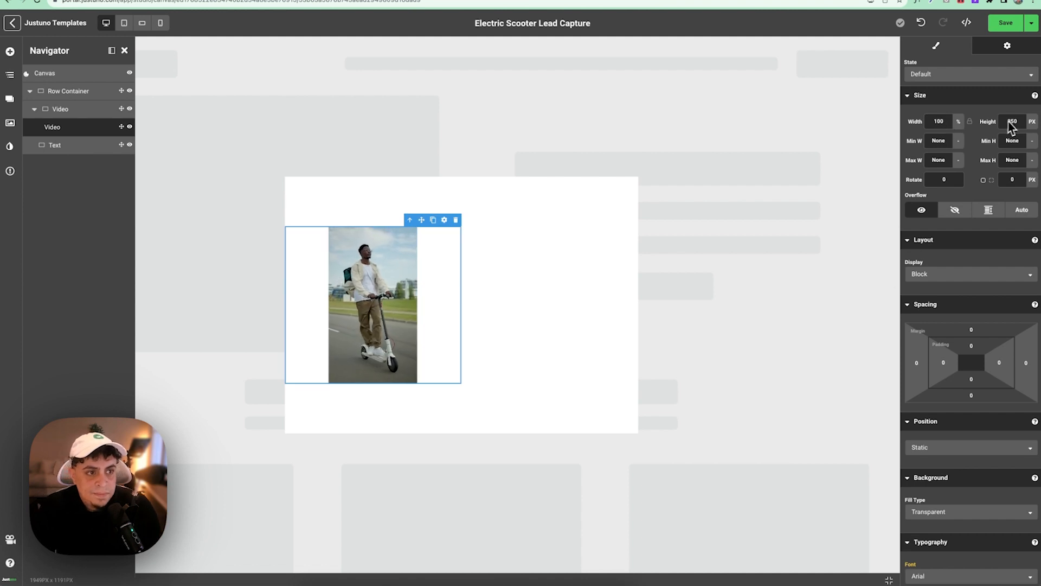
# - Change the video's height from 350 px to 200%
pyautogui.click(1033, 121)
pyautogui.click(1031, 144)
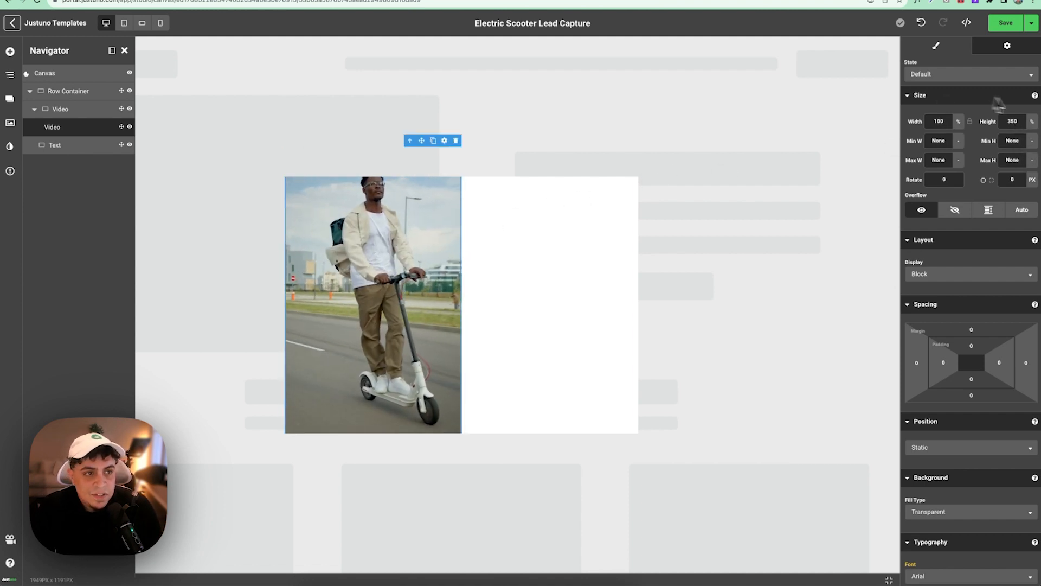
pyautogui.doubleClick(1022, 125)
pyautogui.write('200')
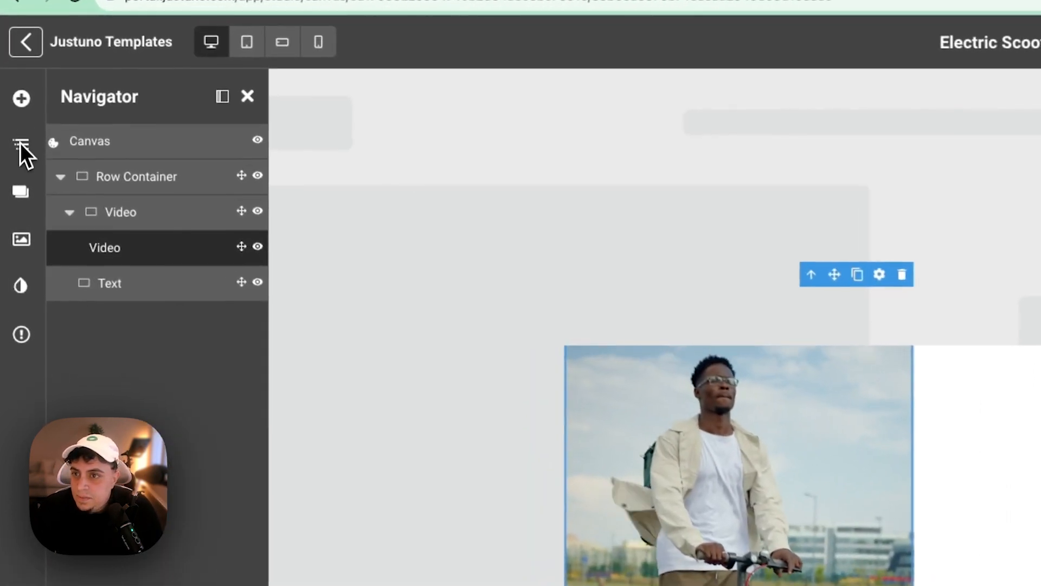
pyautogui.click(18, 88)
# - Place a Text element in the right column and set its font to BricolageGrotesque-SemiBold
pyautogui.moveTo(110, 448); pyautogui.dragTo(266, 346)
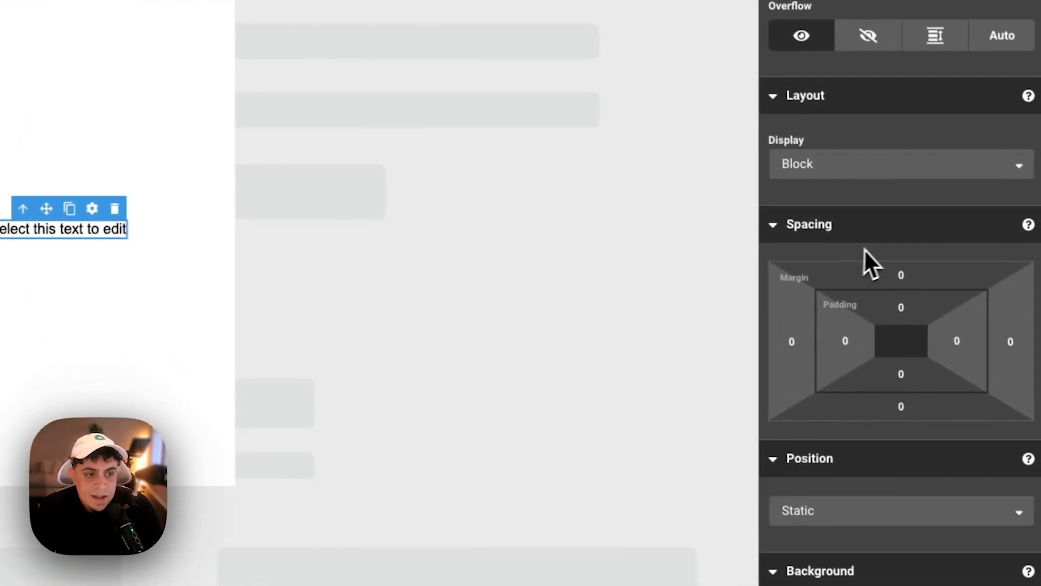
pyautogui.scroll(-10, 868, 249)
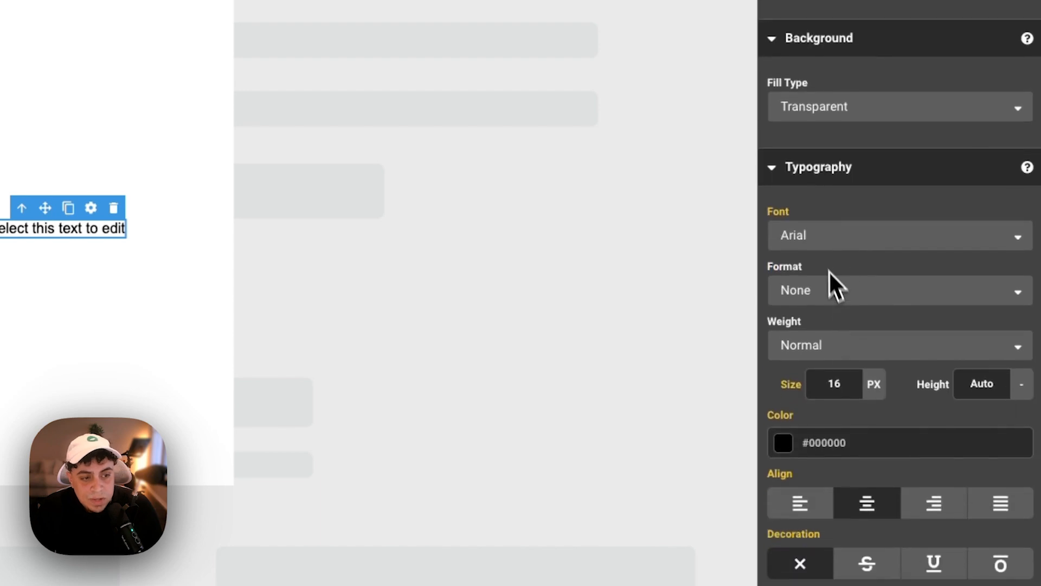
pyautogui.click(814, 227)
pyautogui.scroll(-10, 831, 387)
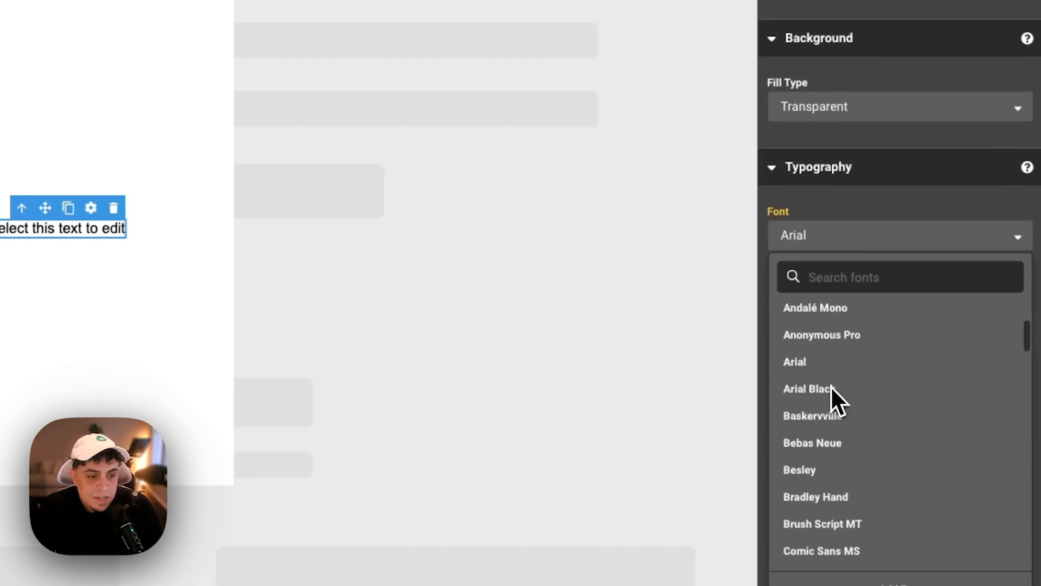
pyautogui.scroll(1, 831, 391)
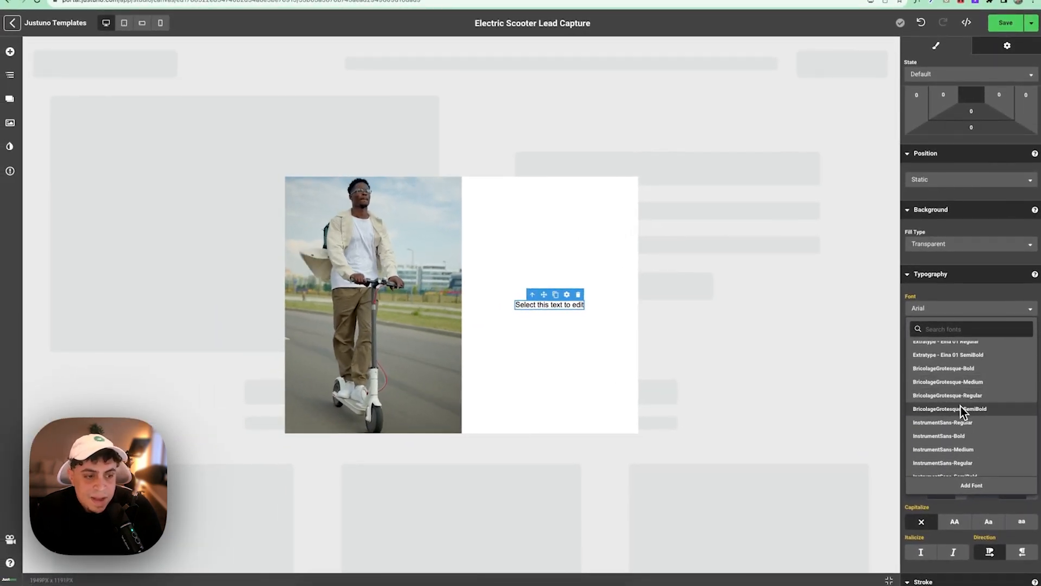
pyautogui.click(961, 408)
# - Replace the placeholder text with 'Get 10% Off Now'
pyautogui.doubleClick(578, 312)
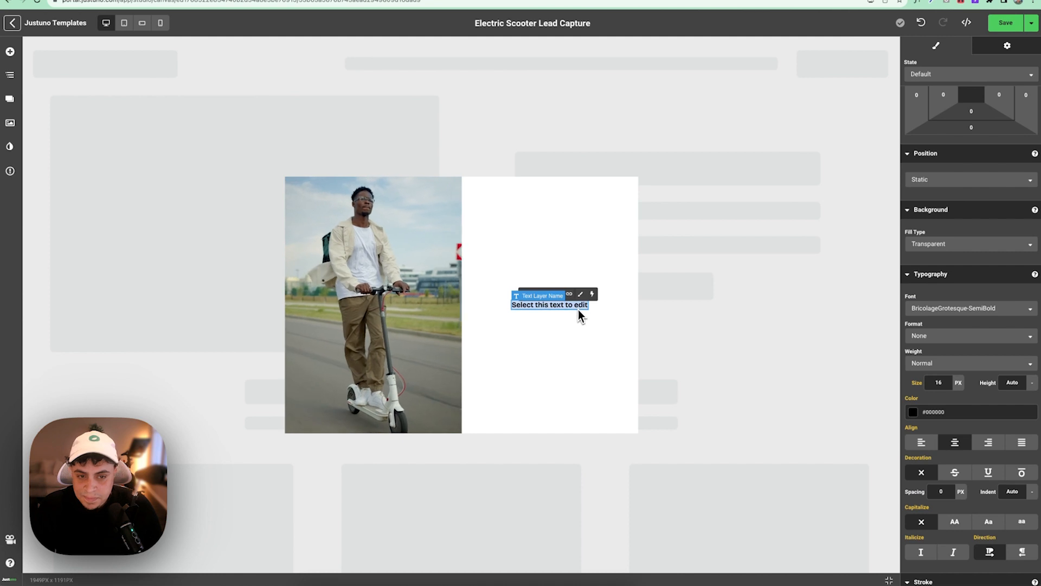
pyautogui.write('Get 1')
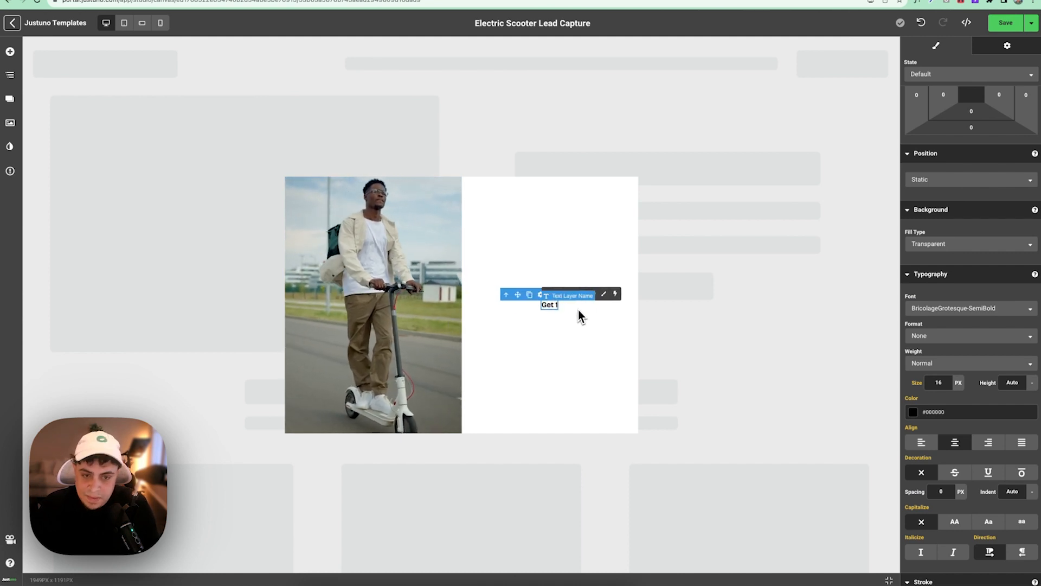
pyautogui.write('0$')
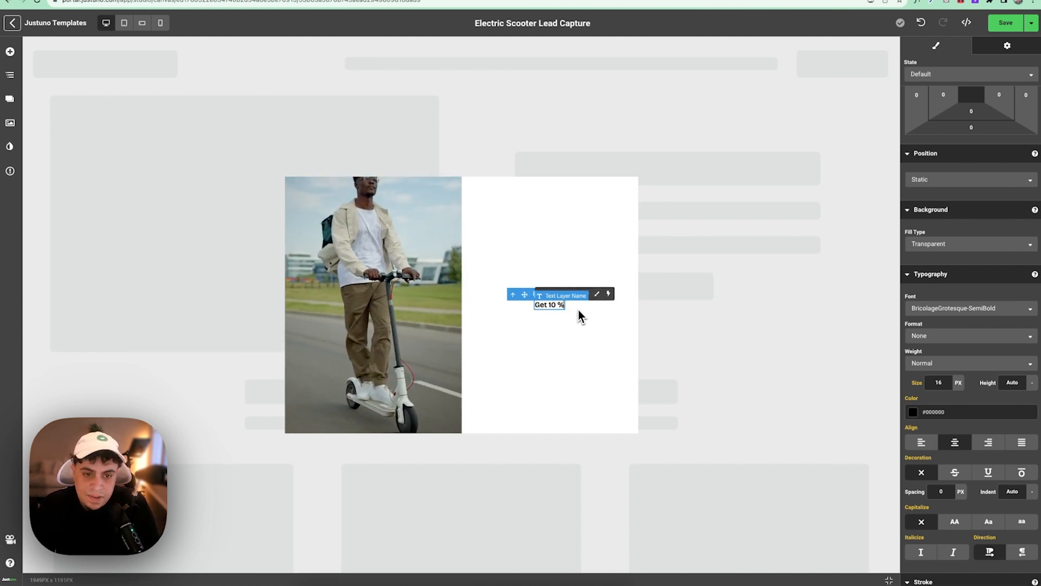
pyautogui.press('BackSpace')
pyautogui.write('% Off Now')
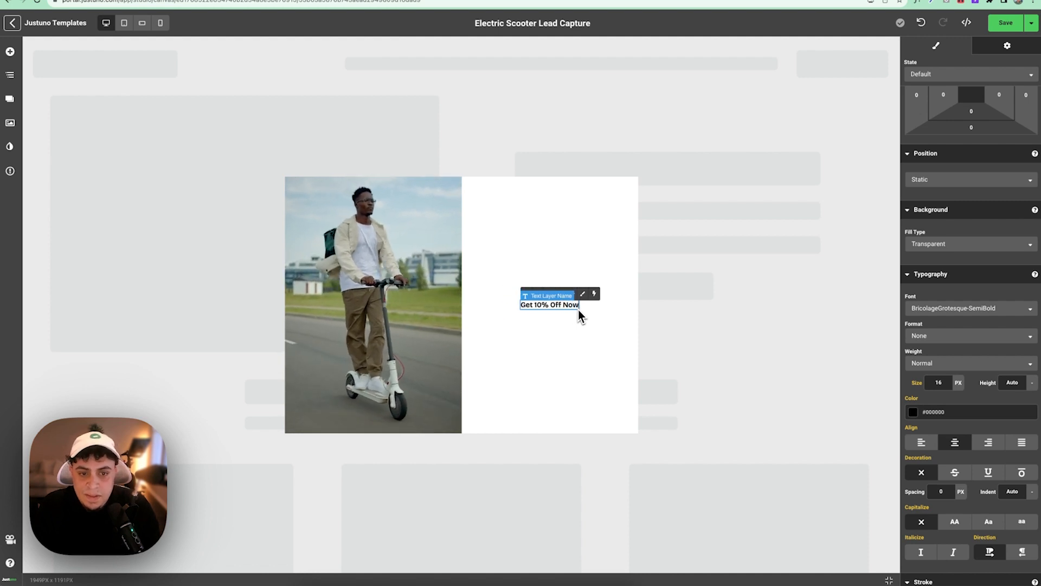
pyautogui.click(566, 252)
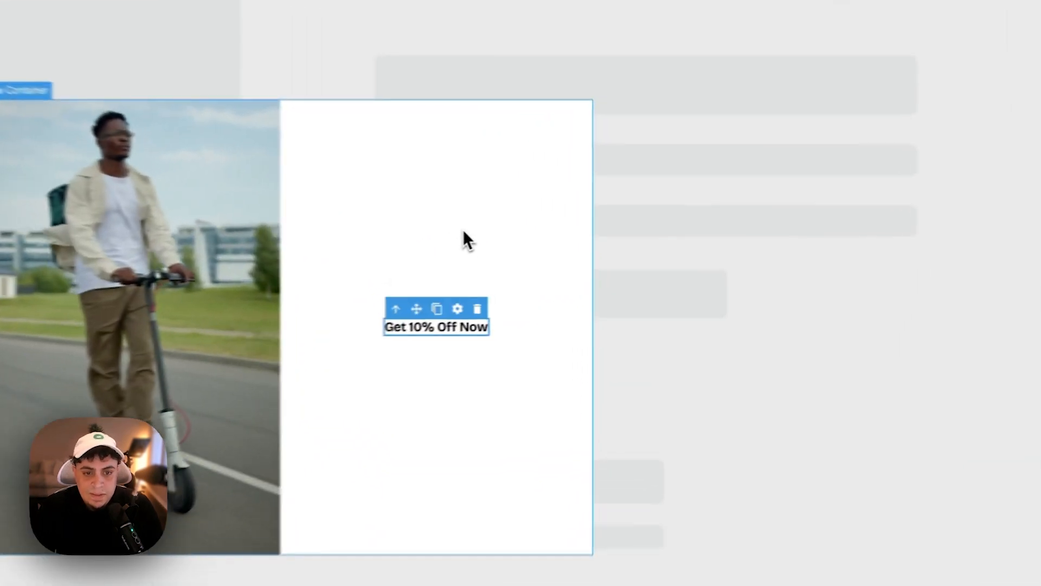
# - Set the heading's font size to 36 and duplicate it
pyautogui.click(556, 303)
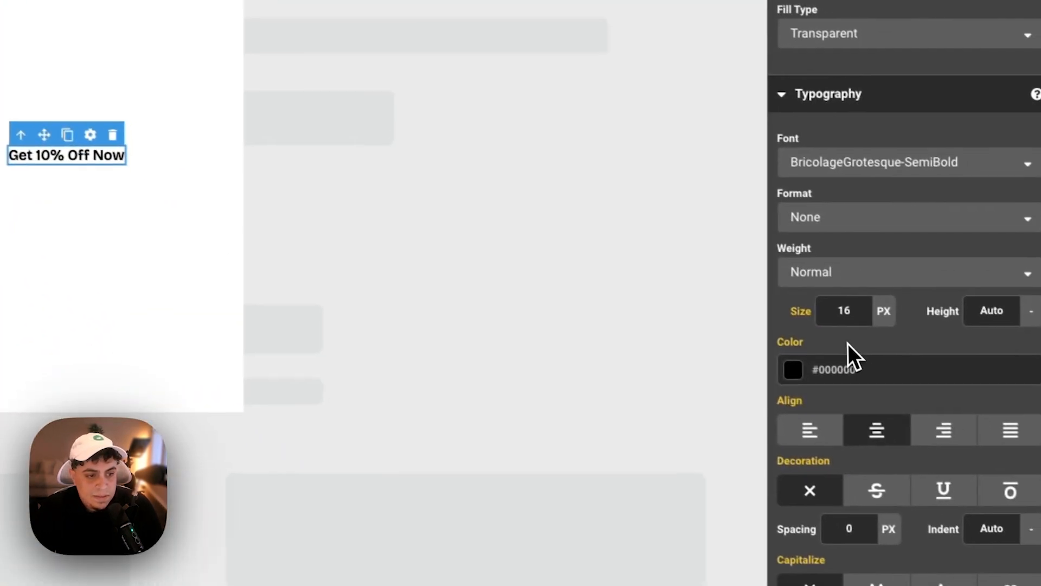
pyautogui.click(951, 375)
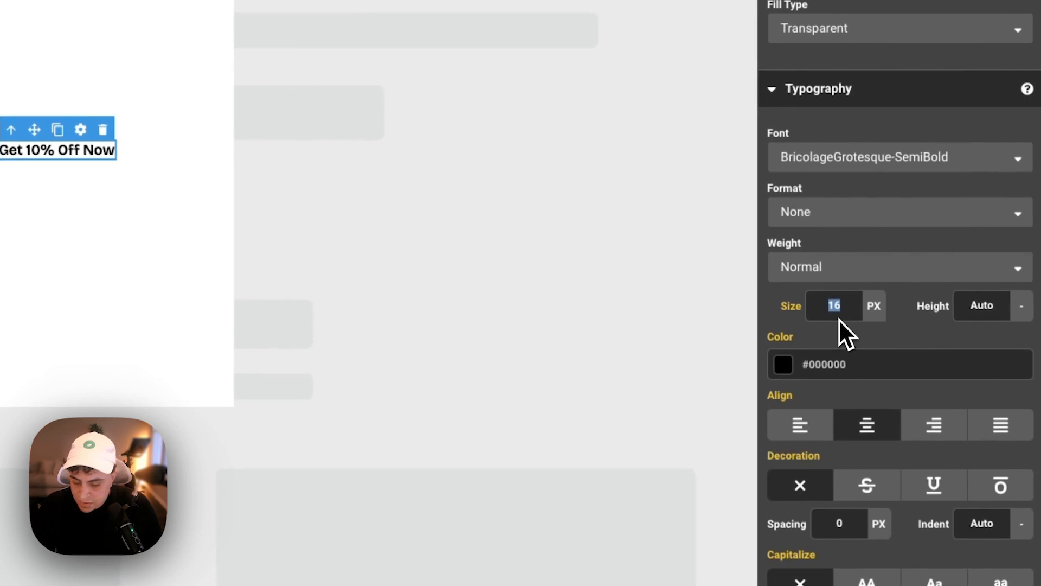
pyautogui.write('36')
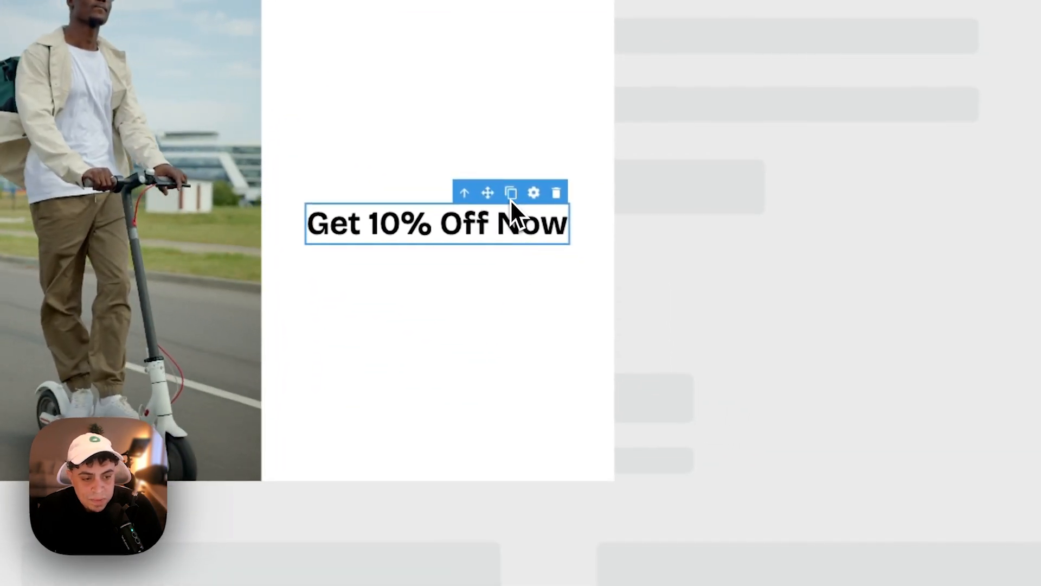
pyautogui.click(511, 199)
# - Restyle the copied heading in InstrumentSans-Regular at 17 px
pyautogui.doubleClick(455, 241)
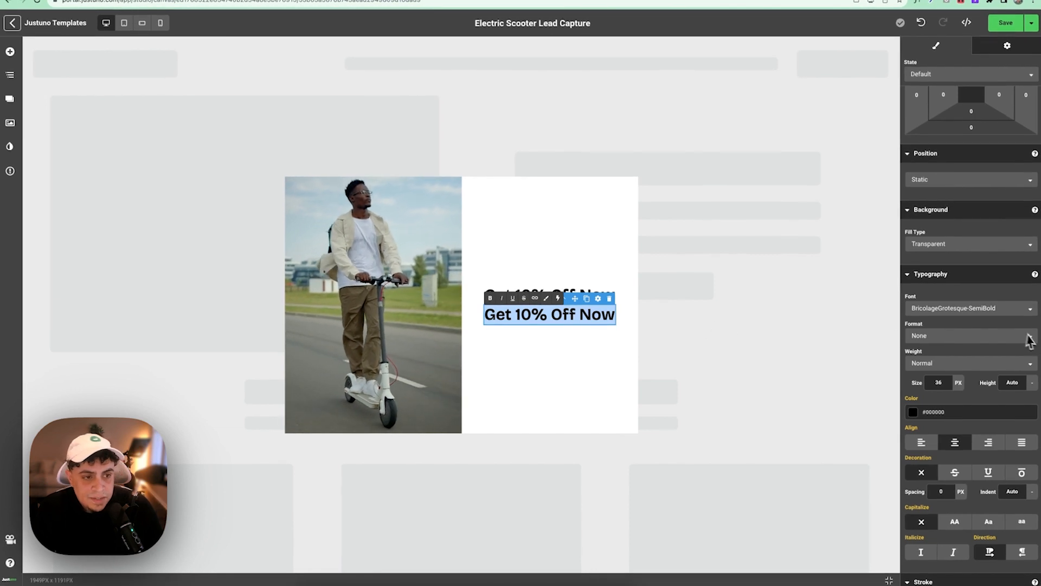
pyautogui.click(961, 310)
pyautogui.scroll(-10, 955, 388)
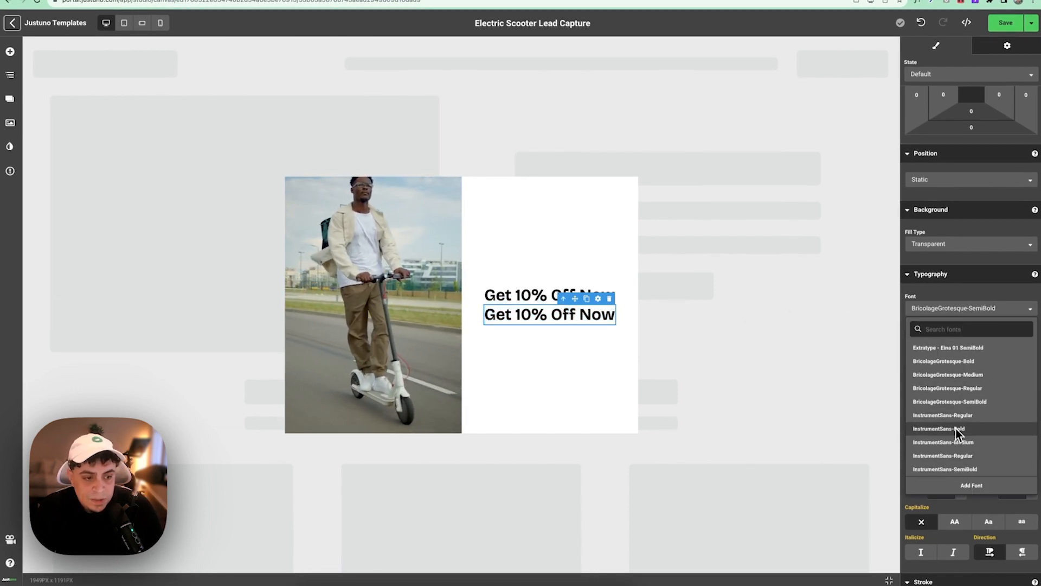
pyautogui.click(992, 456)
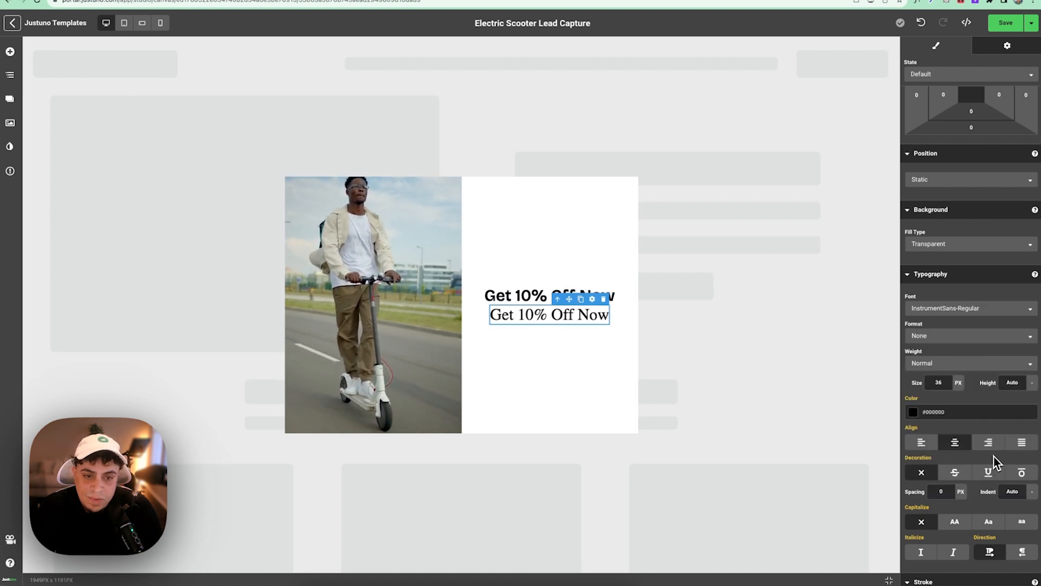
pyautogui.click(944, 384)
pyautogui.write('17')
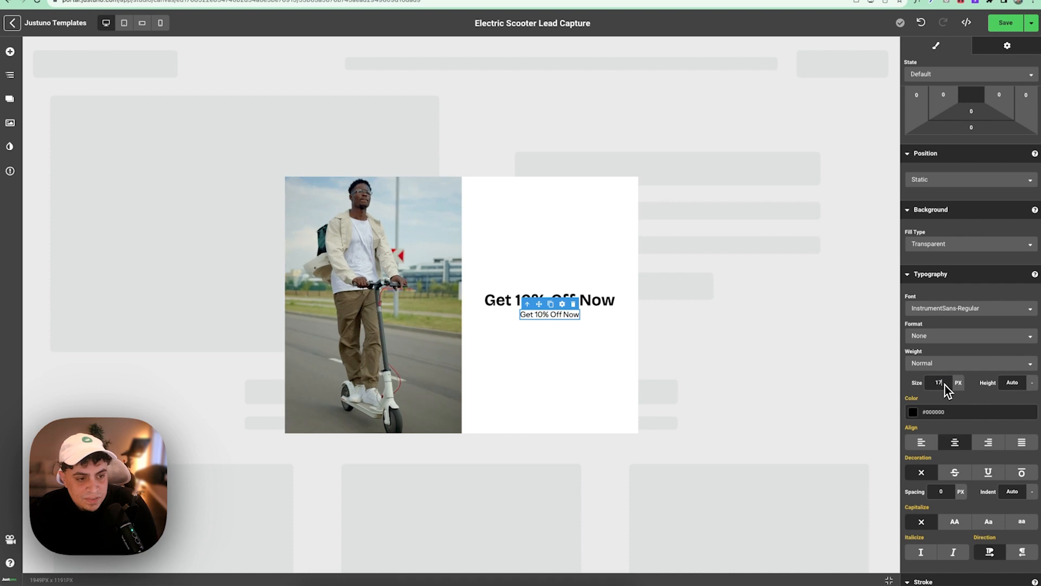
# - Change the copy's text to 'Sign up for alerts, new releases and loyalty program.'
pyautogui.tripleClick(555, 321)
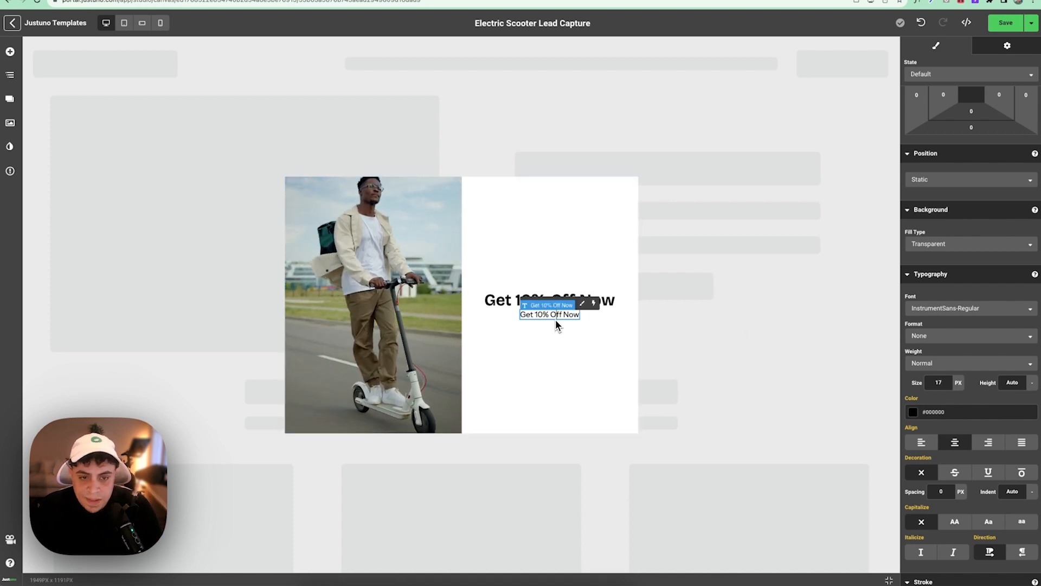
pyautogui.write('Sign up for')
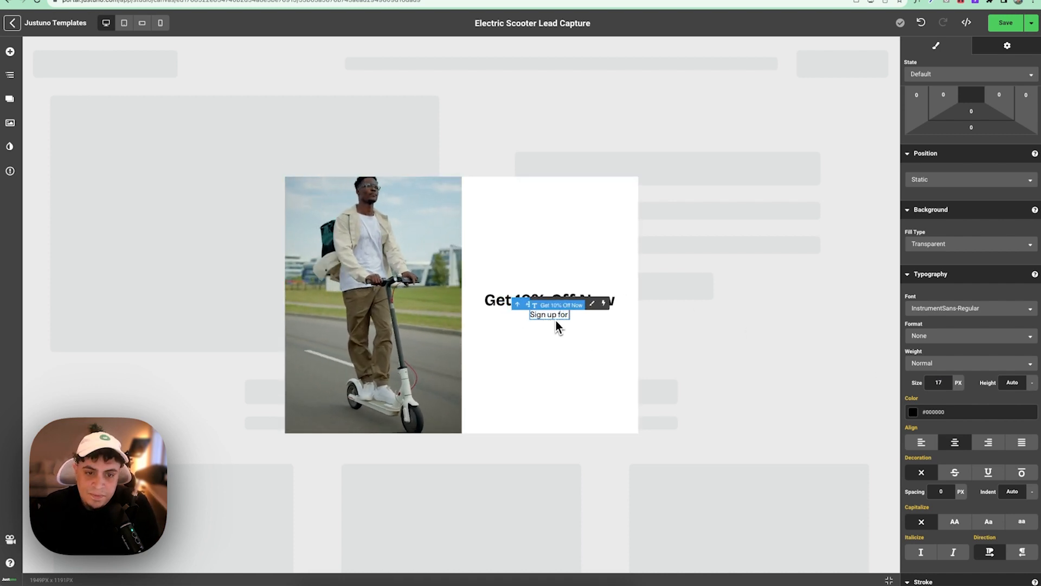
pyautogui.write(' alert')
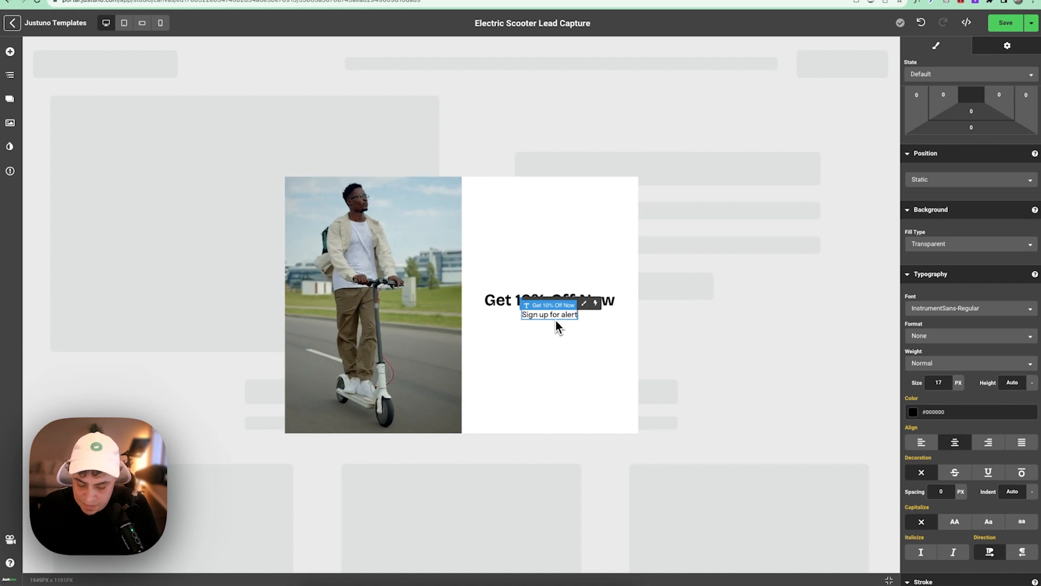
pyautogui.write('s, new releases')
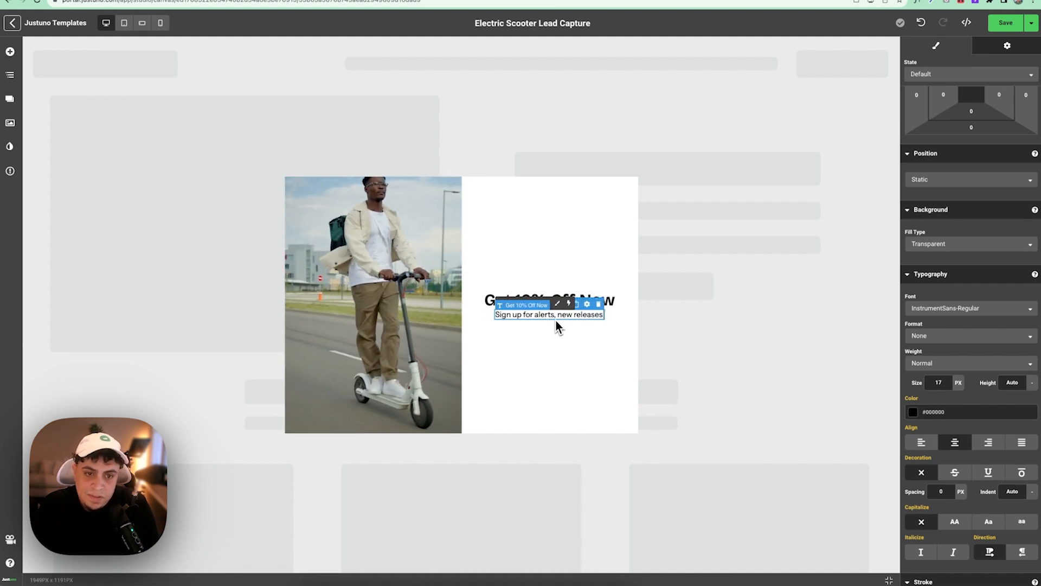
pyautogui.write(' and')
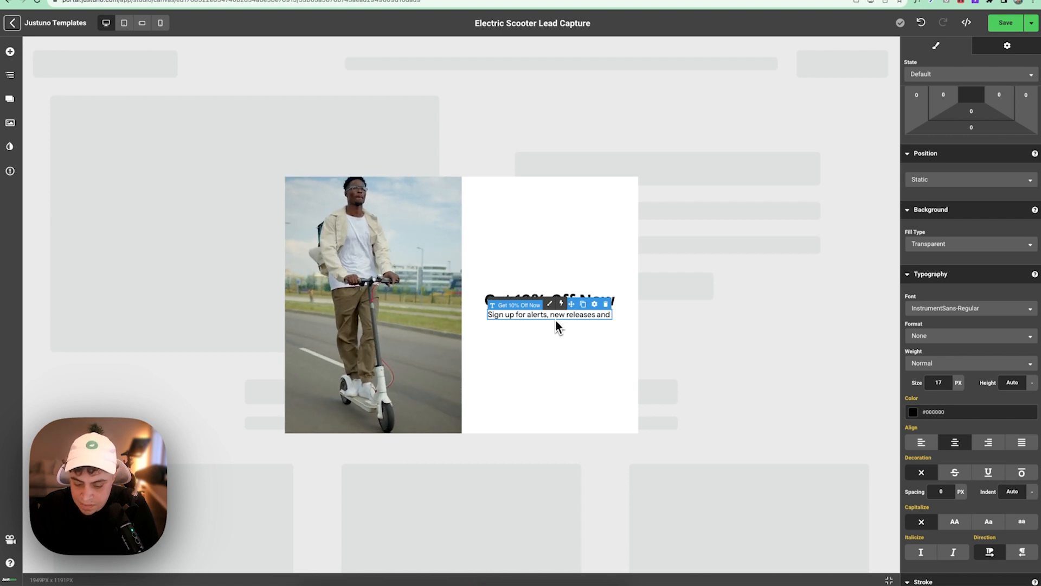
pyautogui.write(' p')
pyautogui.press('BackSpace')
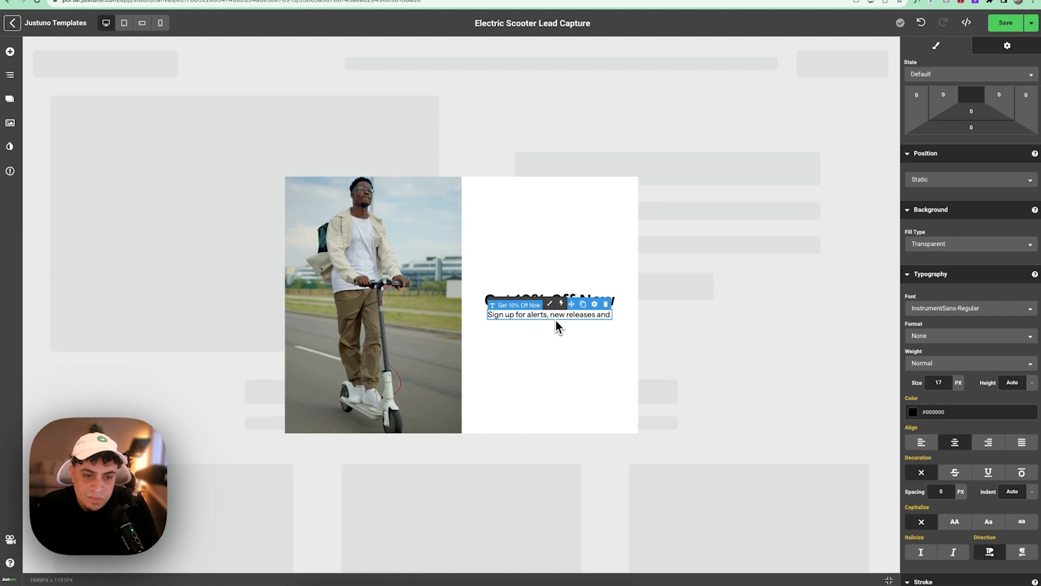
pyautogui.write('loyalty pro')
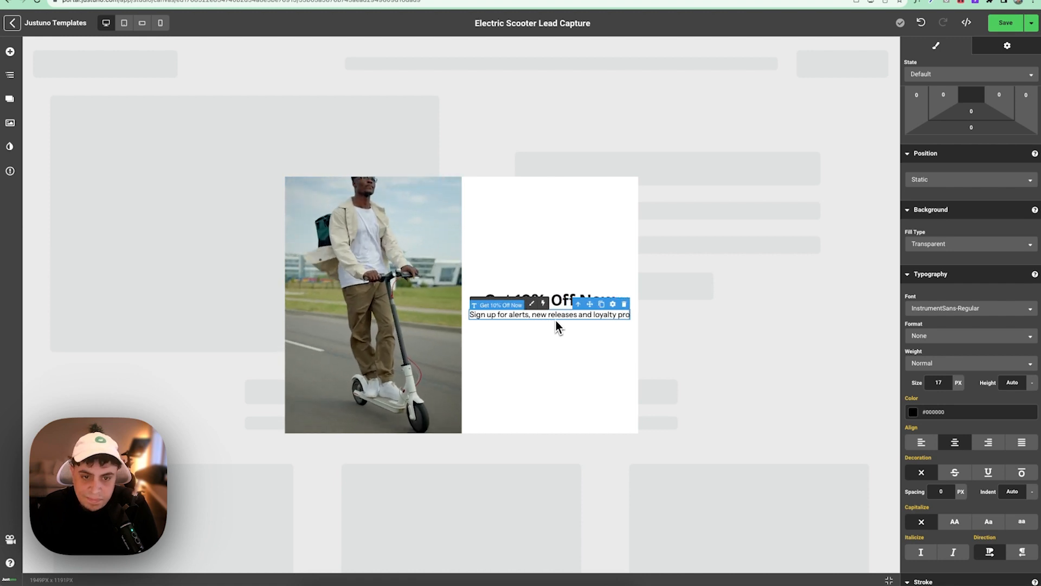
pyautogui.write('gram.')
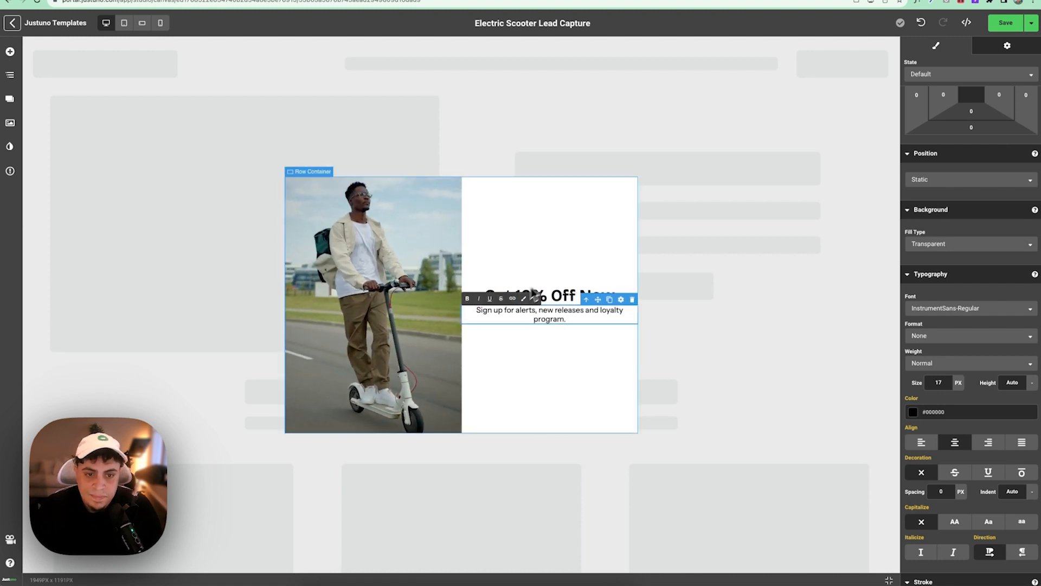
pyautogui.click(561, 270)
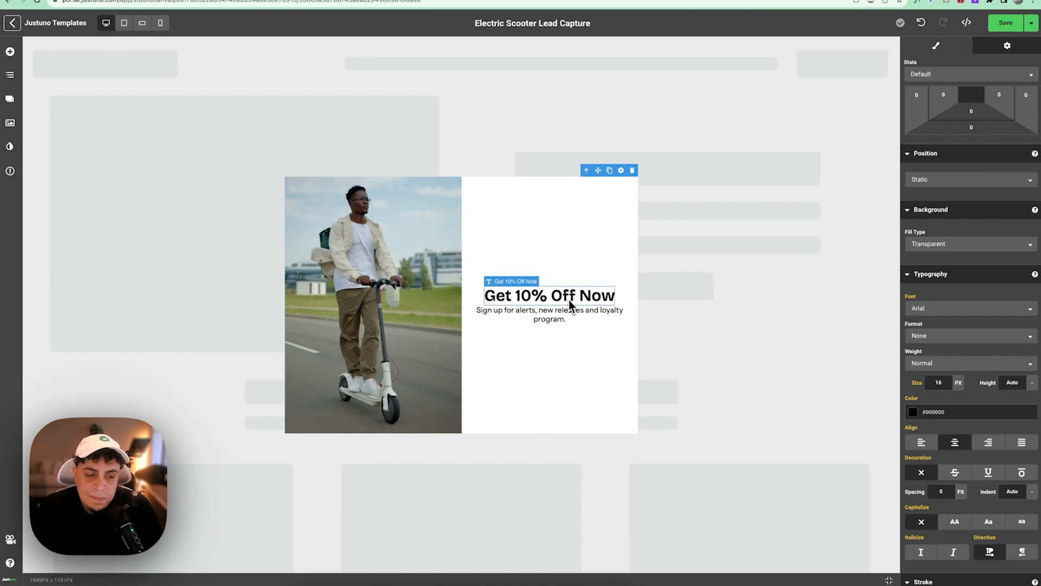
# - Drag an Email Address field and then a Button under the subtitle, then select the text column
pyautogui.click(10, 52)
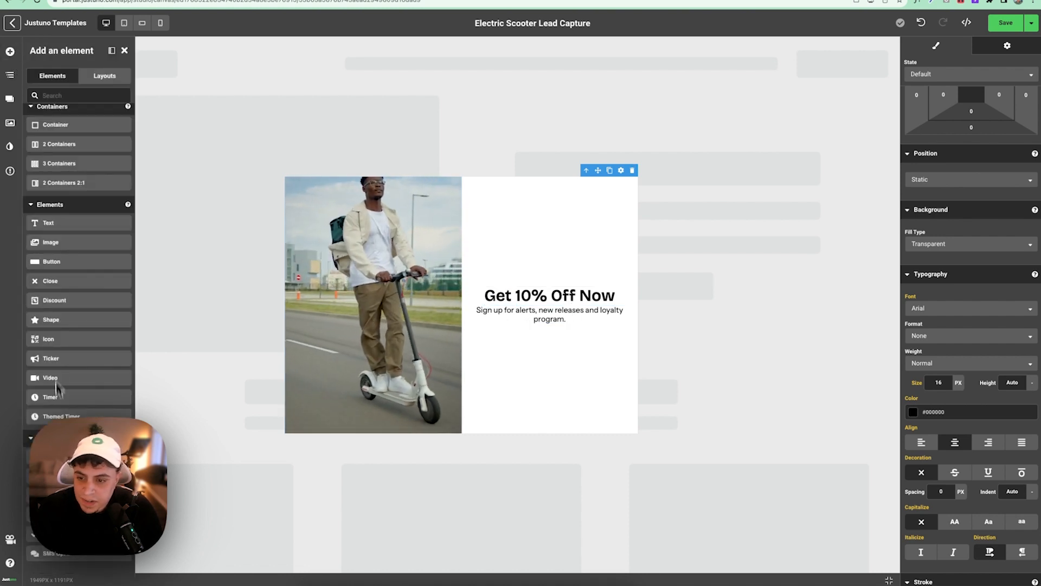
pyautogui.moveTo(52, 475); pyautogui.dragTo(554, 321)
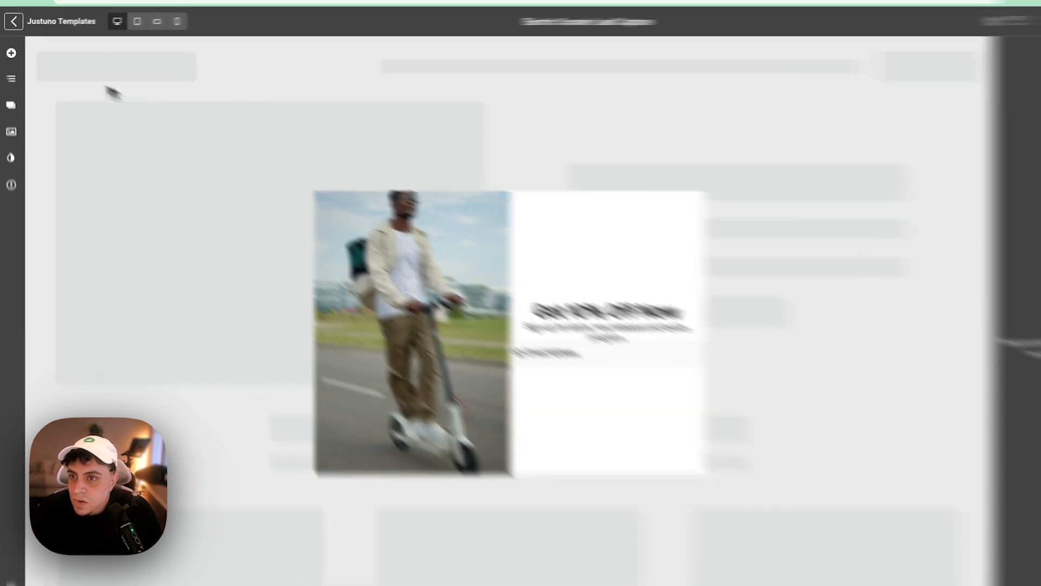
pyautogui.click(10, 51)
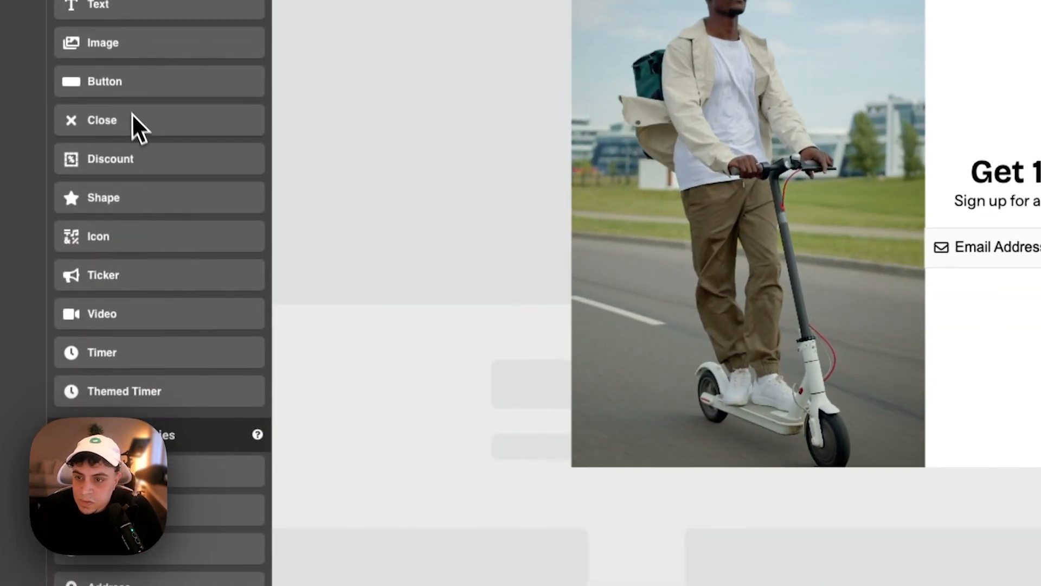
pyautogui.moveTo(135, 237); pyautogui.dragTo(1039, 341)
pyautogui.moveTo(735, 298); pyautogui.dragTo(727, 350)
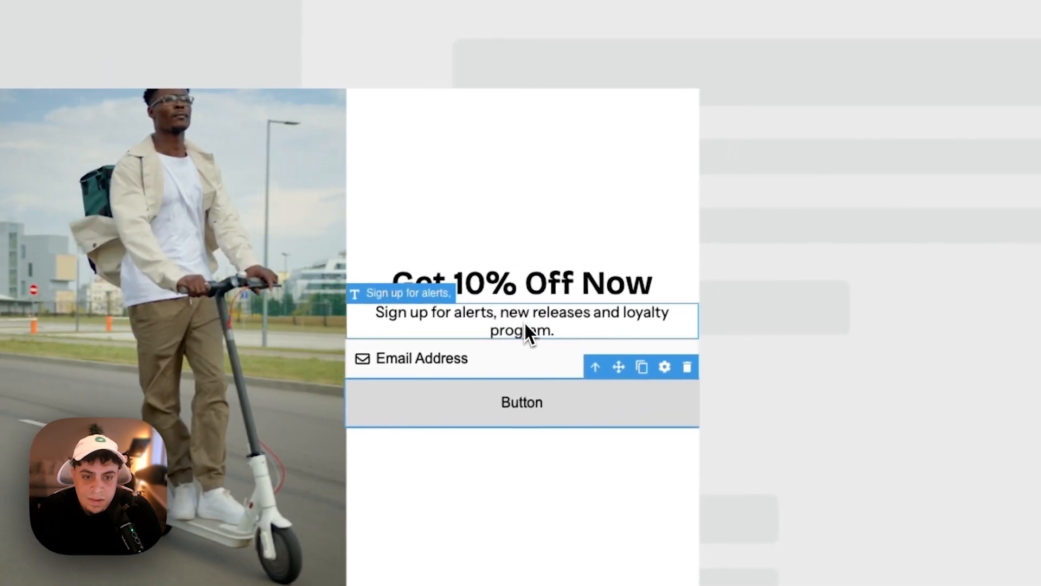
pyautogui.click(629, 292)
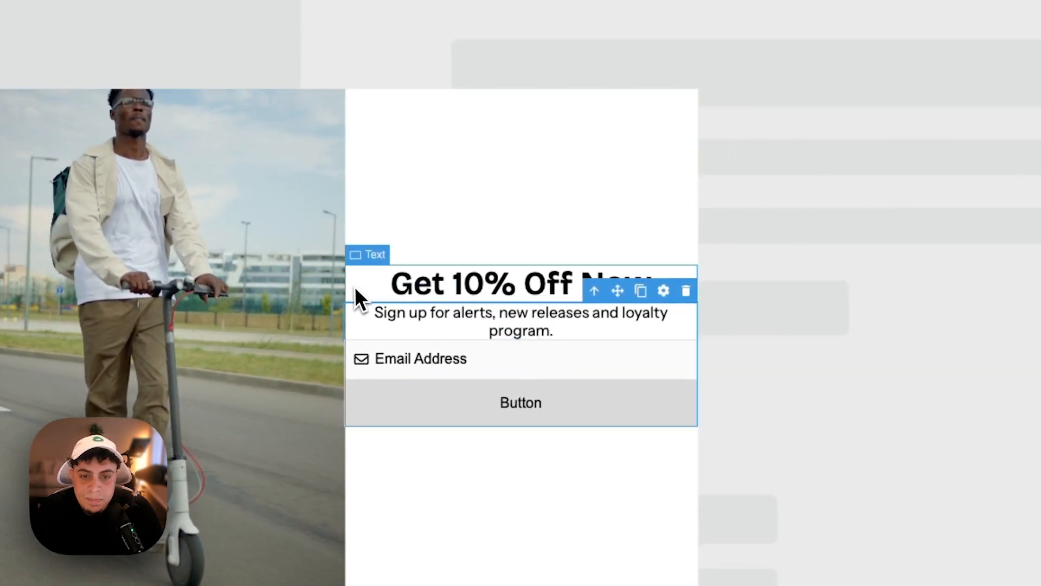
pyautogui.click(353, 288)
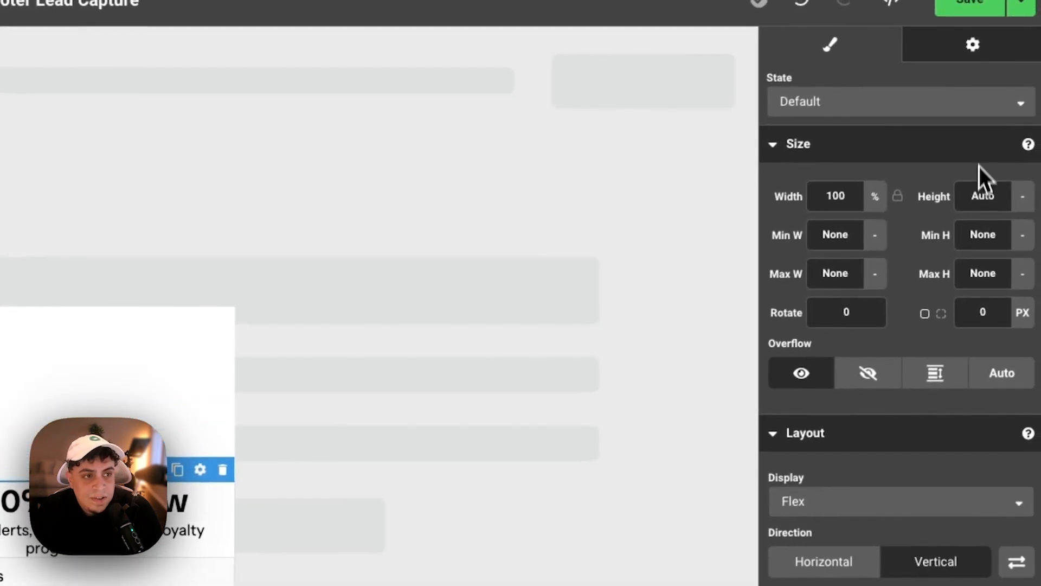
# - Set the text column's height to 100%
pyautogui.write('100')
pyautogui.click(1022, 196)
pyautogui.click(1011, 260)
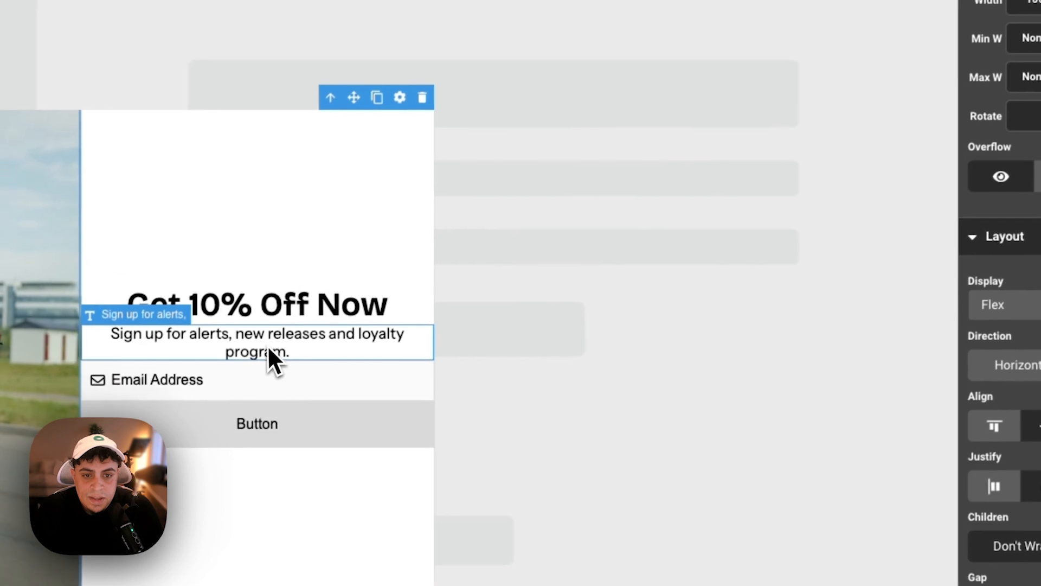
# - Give the subtitle a 10 px top margin
pyautogui.click(269, 344)
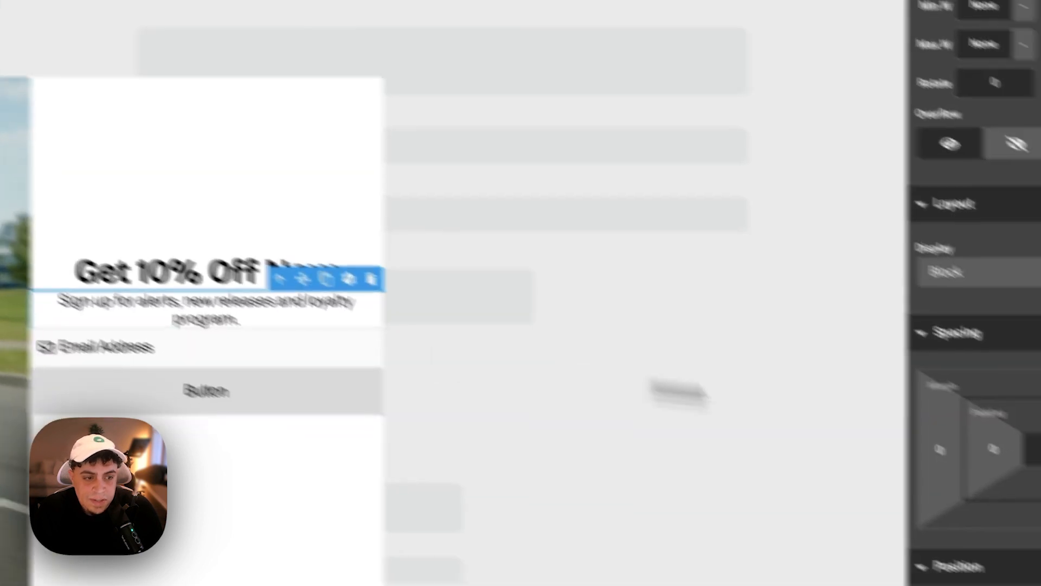
pyautogui.scroll(-8, 911, 355)
pyautogui.scroll(1, 891, 355)
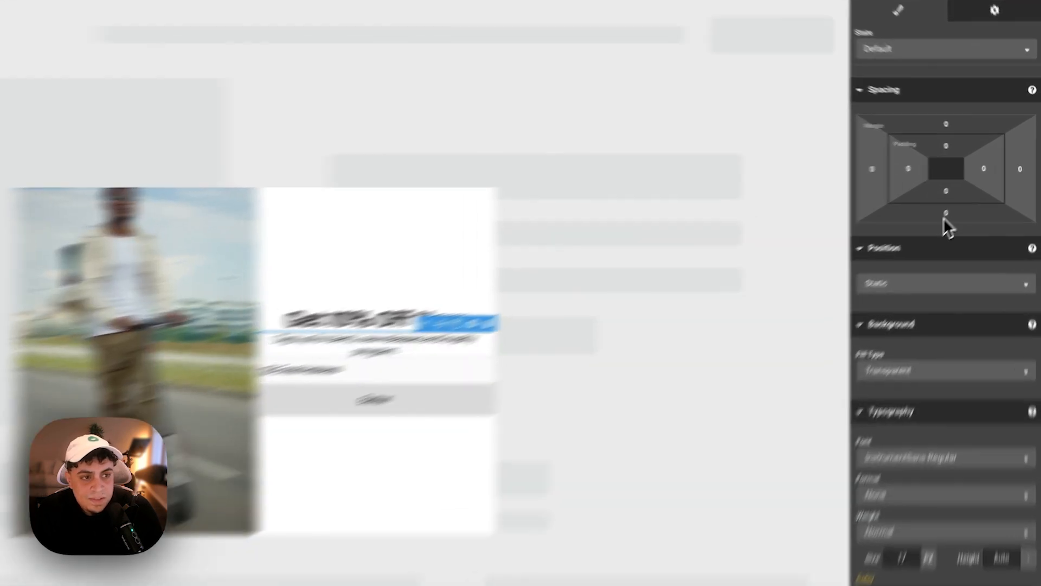
pyautogui.click(944, 217)
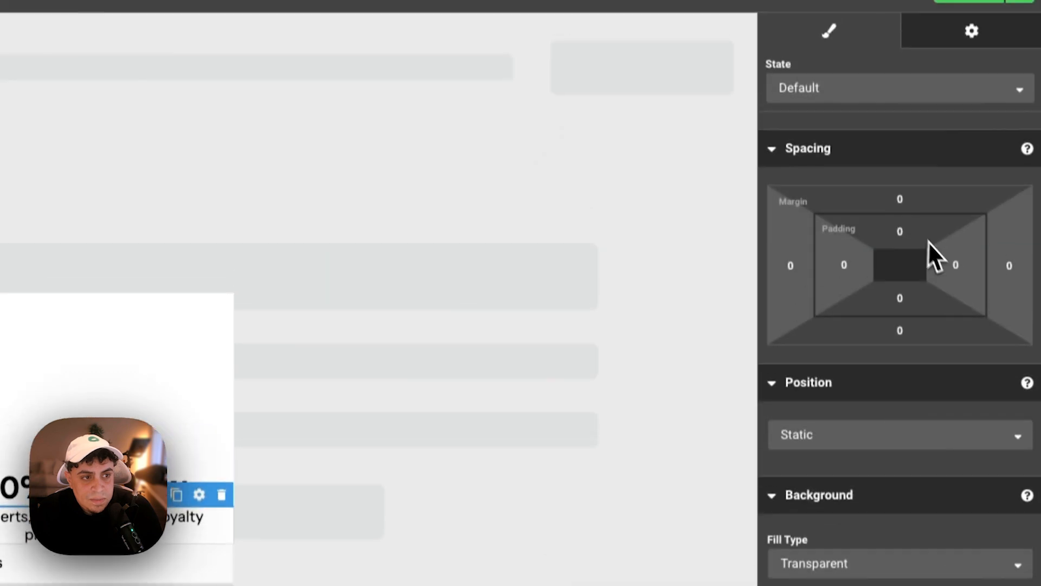
pyautogui.click(900, 114)
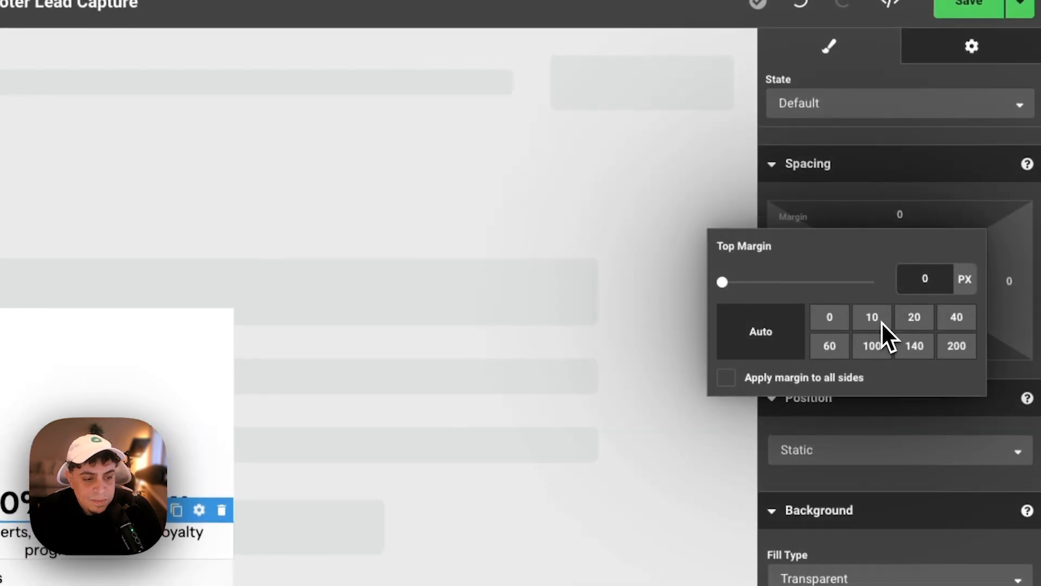
pyautogui.click(872, 317)
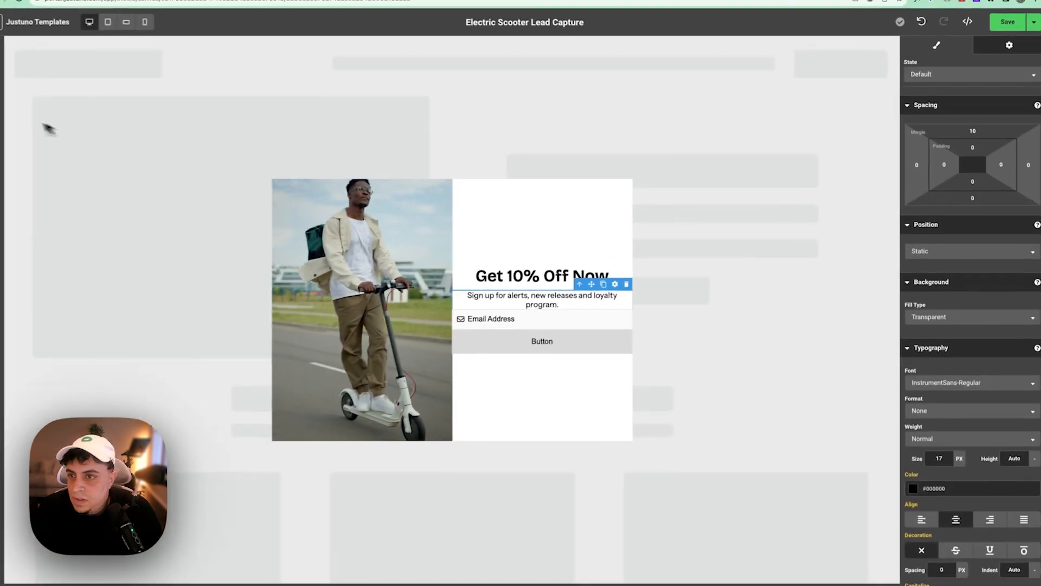
# - Add a container above the heading and move the 'Get 10% Off Now' heading into it
pyautogui.click(10, 51)
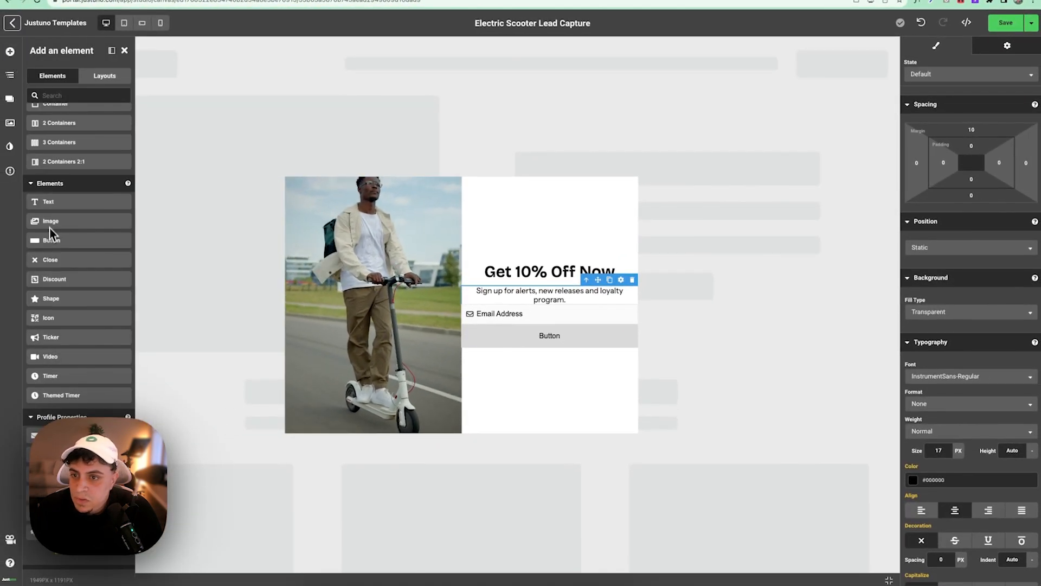
pyautogui.moveTo(66, 128); pyautogui.dragTo(541, 259)
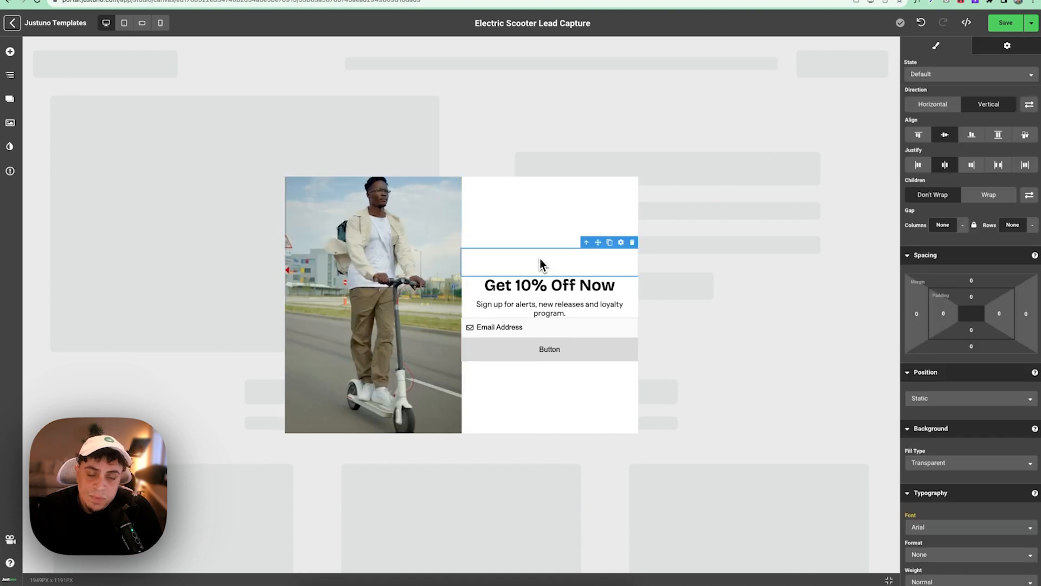
pyautogui.click(562, 281)
pyautogui.moveTo(581, 268)
pyautogui.mouseDown()
pyautogui.moveTo(565, 259)
pyautogui.moveTo(590, 276)
pyautogui.mouseUp()
pyautogui.click(562, 297)
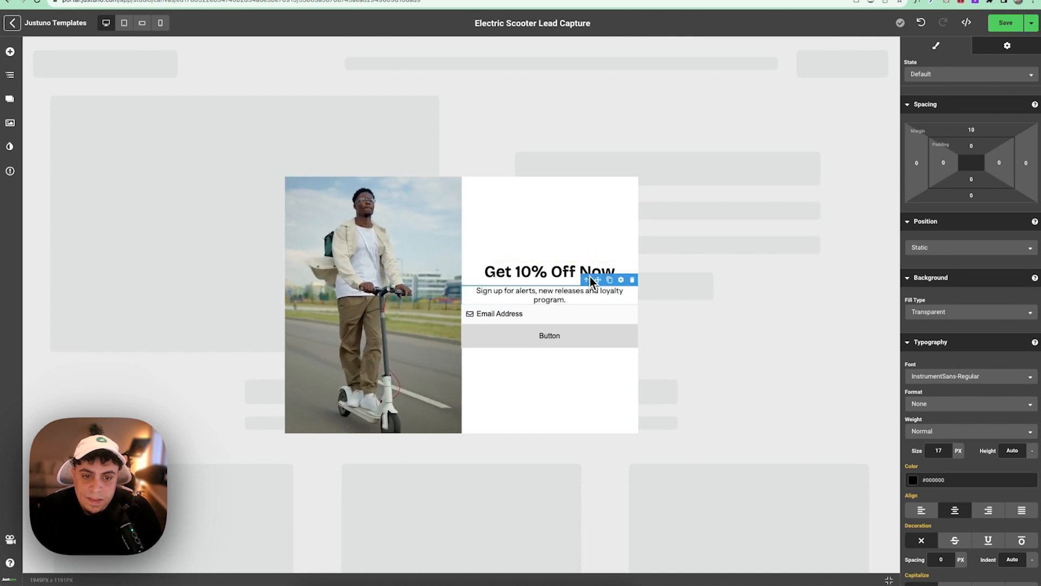
pyautogui.click(478, 274)
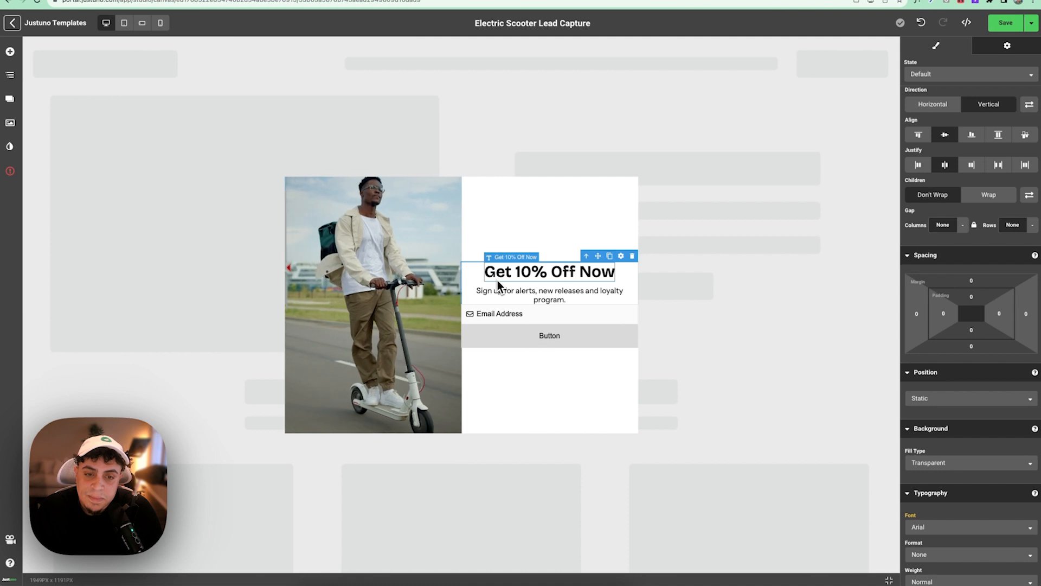
# - Add a second container below the button and move the button into it
pyautogui.click(10, 75)
pyautogui.click(10, 54)
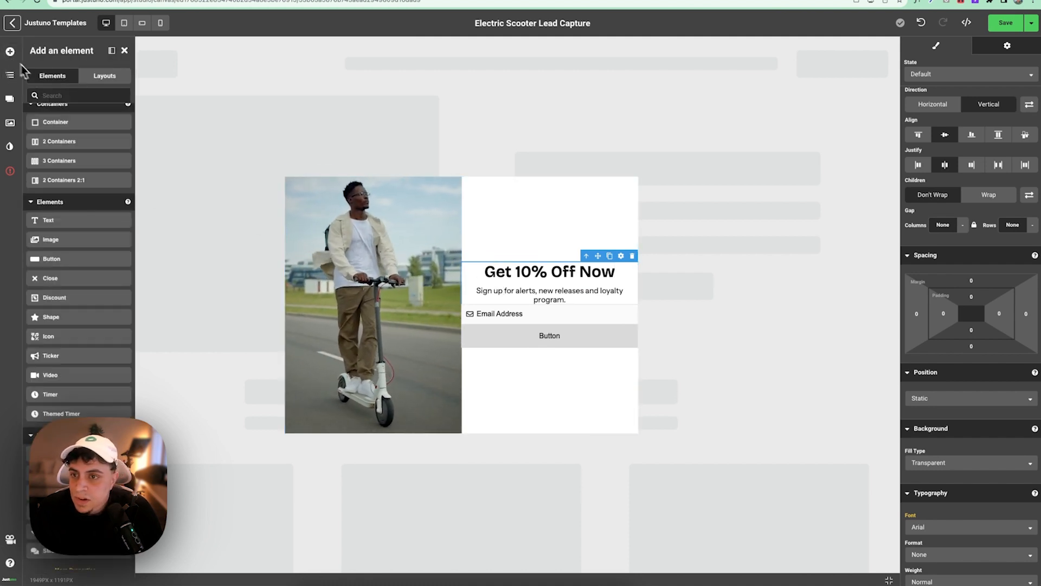
pyautogui.moveTo(60, 136); pyautogui.dragTo(530, 361)
pyautogui.click(532, 330)
pyautogui.moveTo(597, 306); pyautogui.dragTo(584, 354)
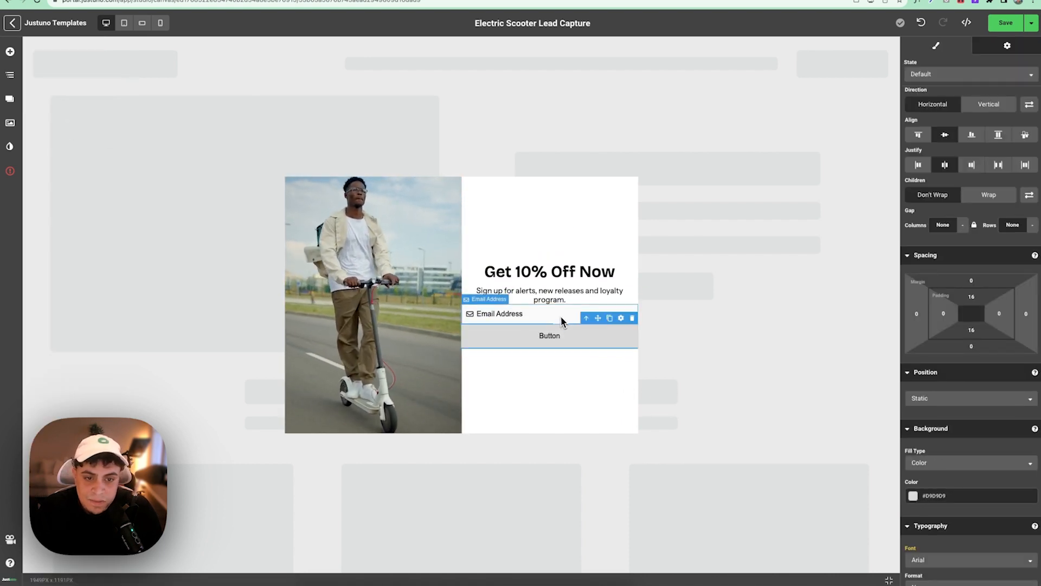
pyautogui.click(588, 327)
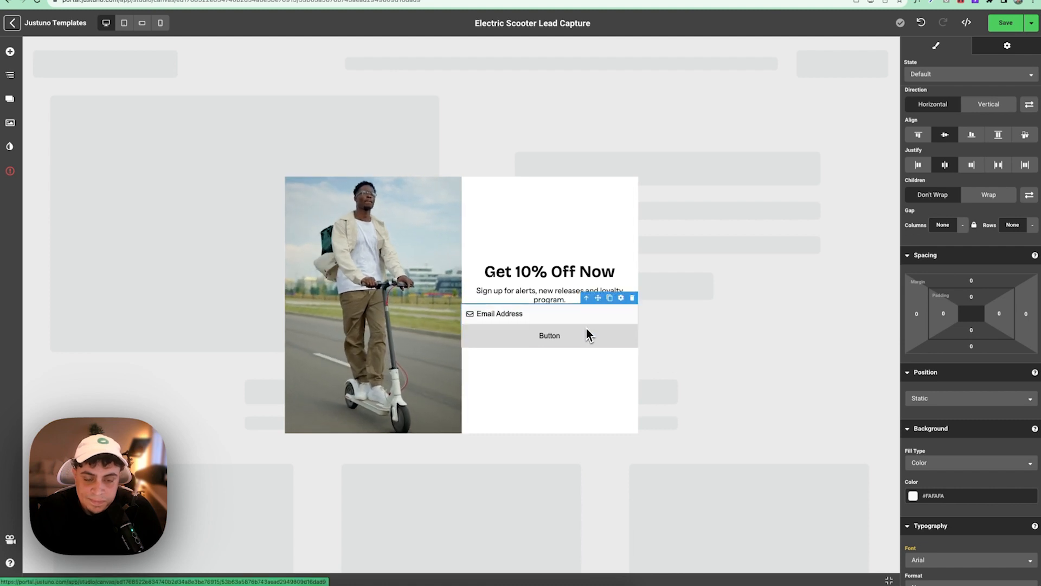
# - In the layer tree, select the heading-and-subtitle container and give it a 20 px bottom margin
pyautogui.click(10, 75)
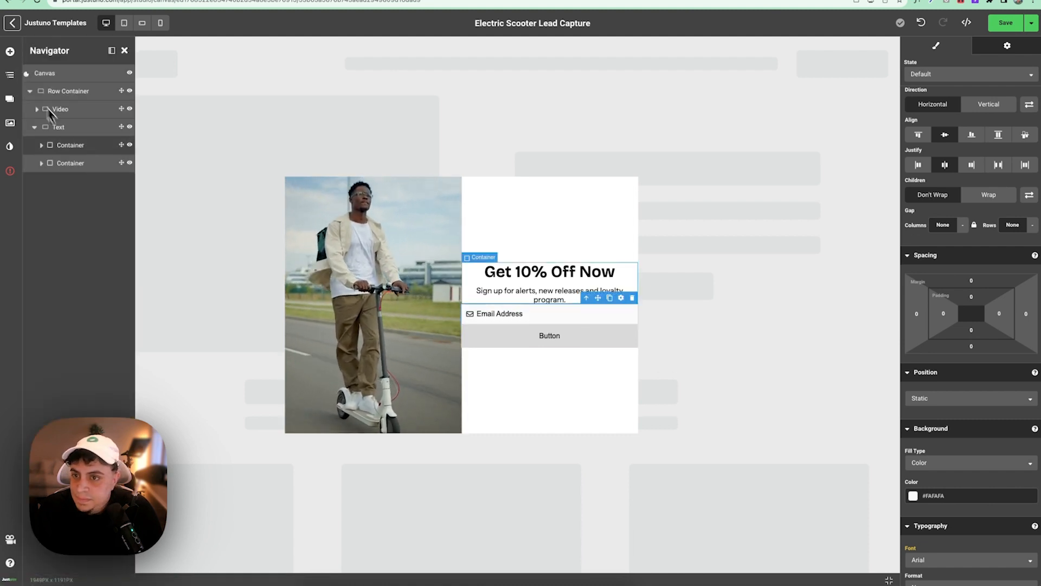
pyautogui.click(40, 146)
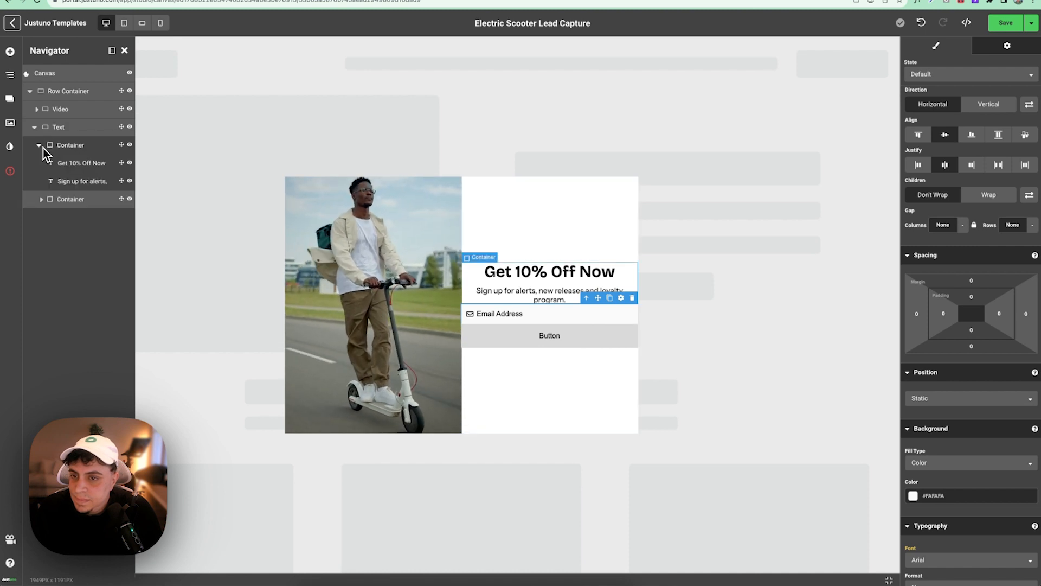
pyautogui.click(41, 199)
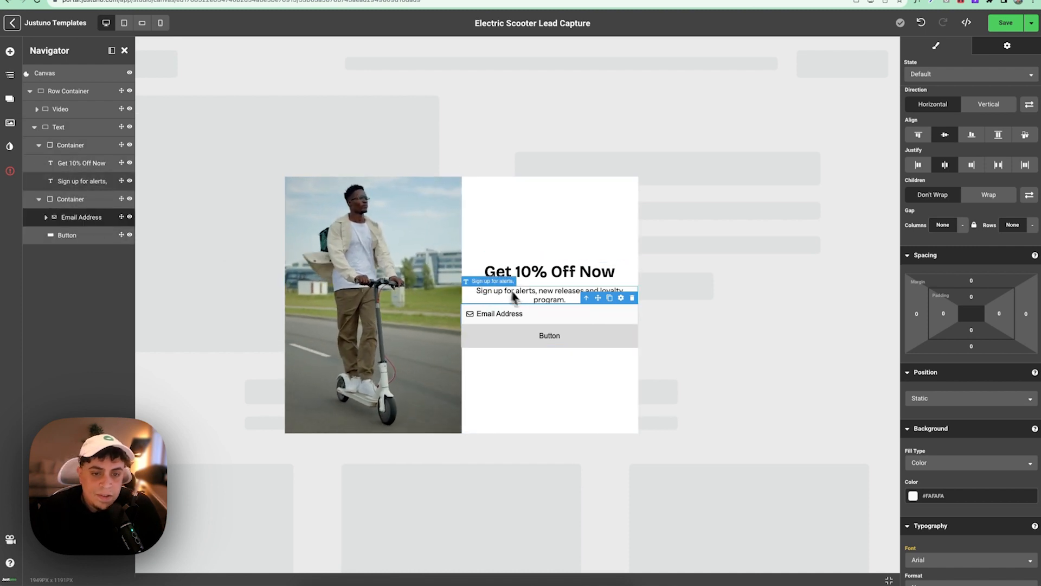
pyautogui.click(42, 146)
pyautogui.click(54, 146)
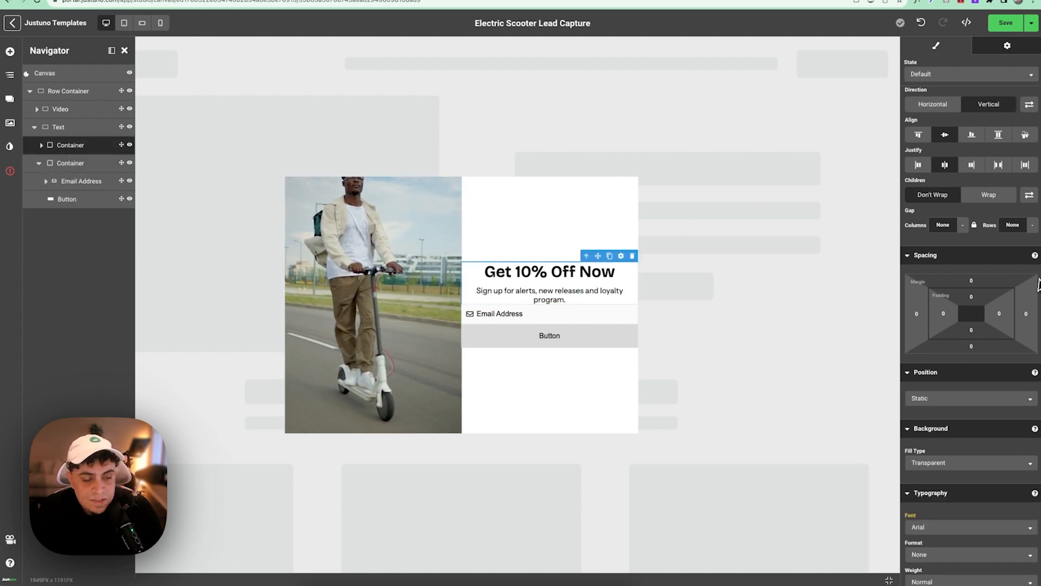
pyautogui.scroll(-5, 976, 336)
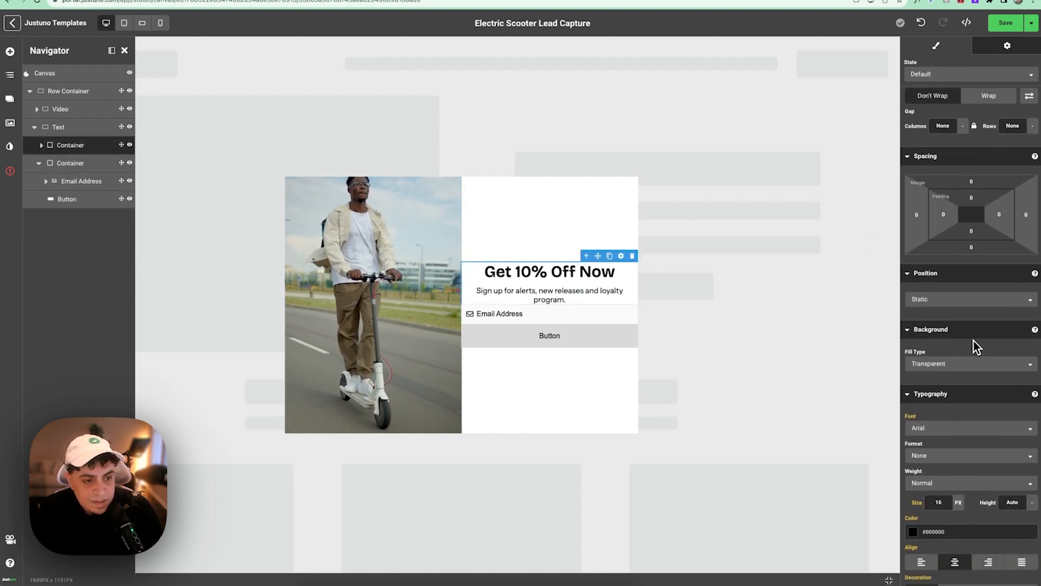
pyautogui.scroll(2, 975, 340)
pyautogui.click(971, 288)
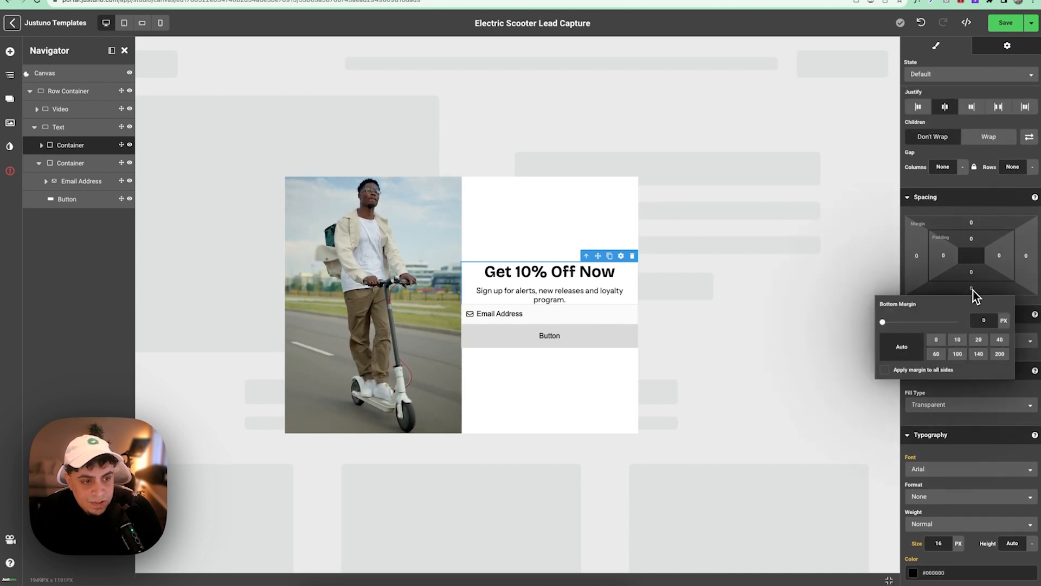
pyautogui.click(978, 342)
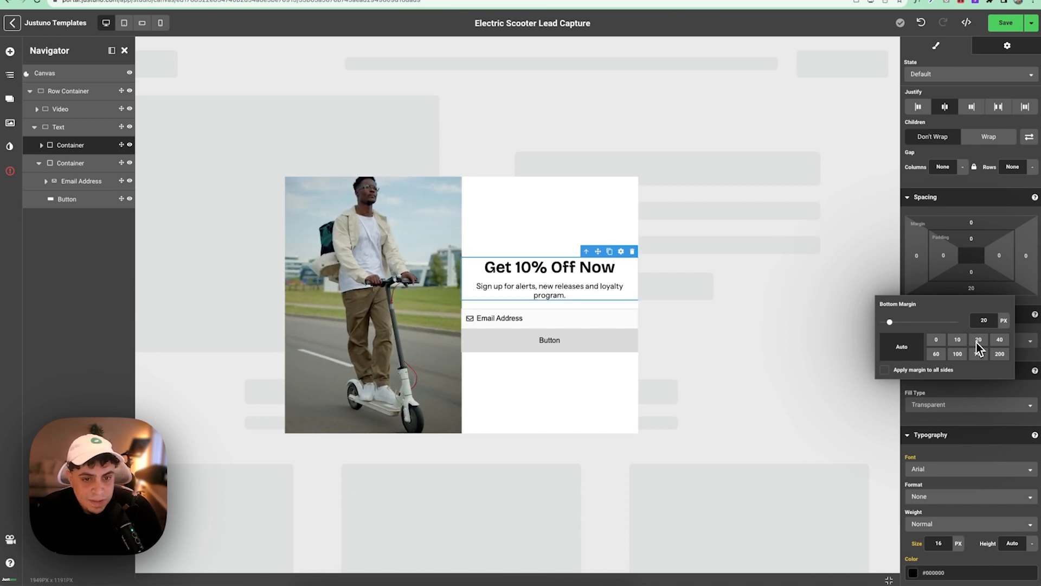
# - Select the heading, subtitle, email-and-button container and finally the whole text column
pyautogui.click(575, 271)
pyautogui.click(543, 292)
pyautogui.click(572, 328)
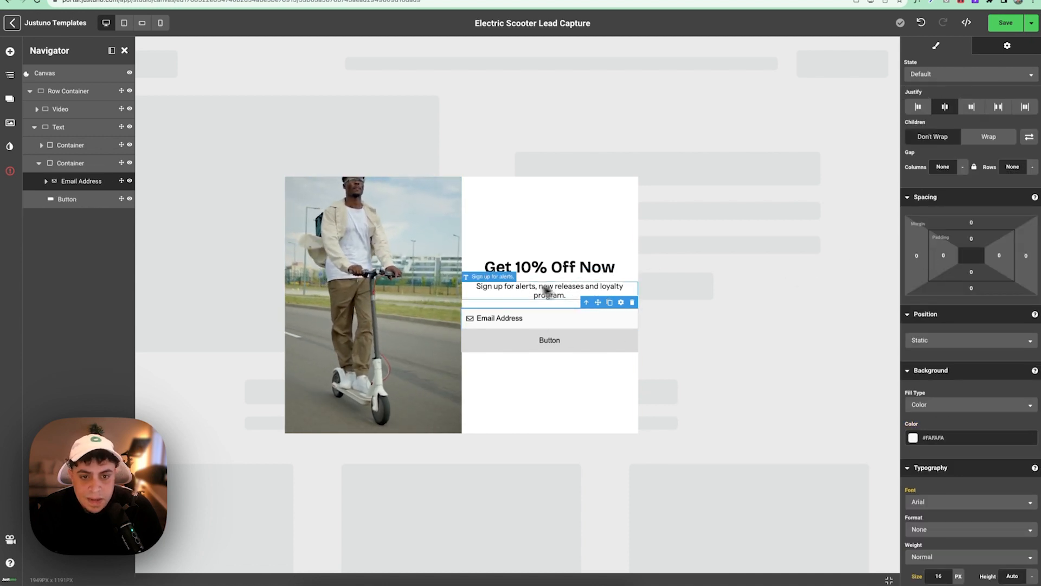
pyautogui.click(489, 248)
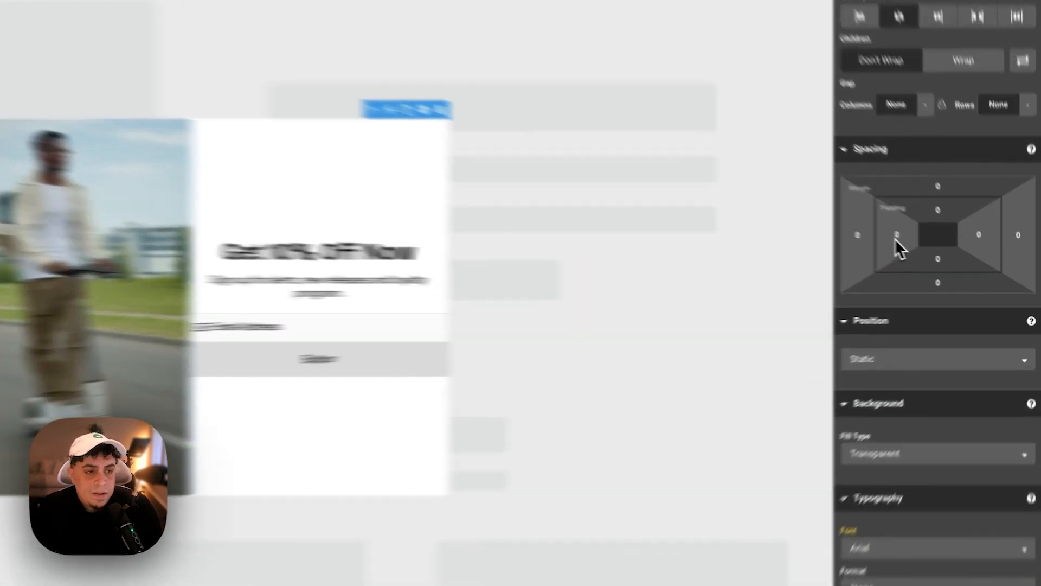
# - Set the text column's left and right padding to 40
pyautogui.click(943, 256)
pyautogui.click(842, 315)
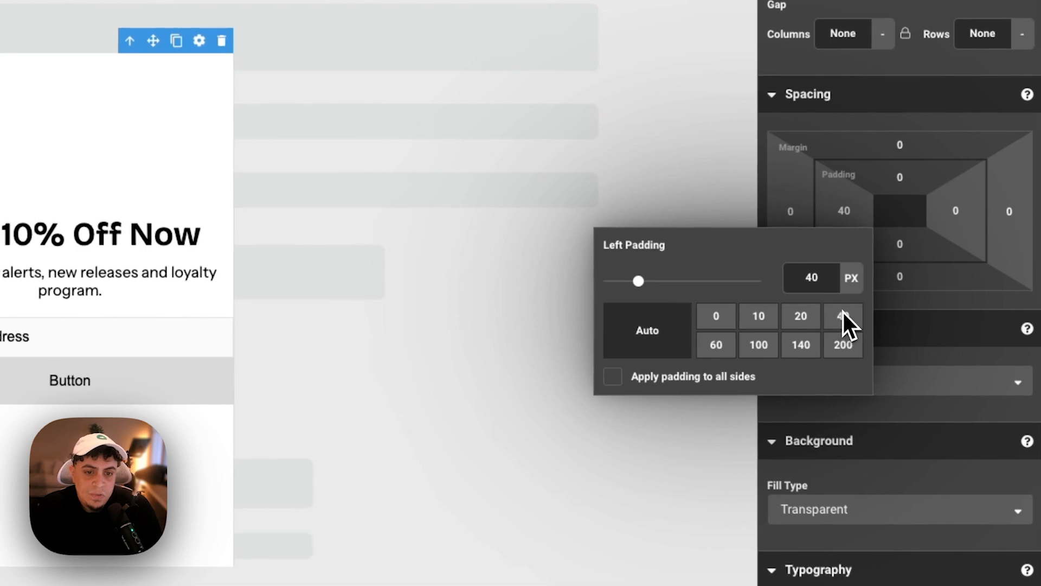
pyautogui.click(939, 217)
pyautogui.click(951, 317)
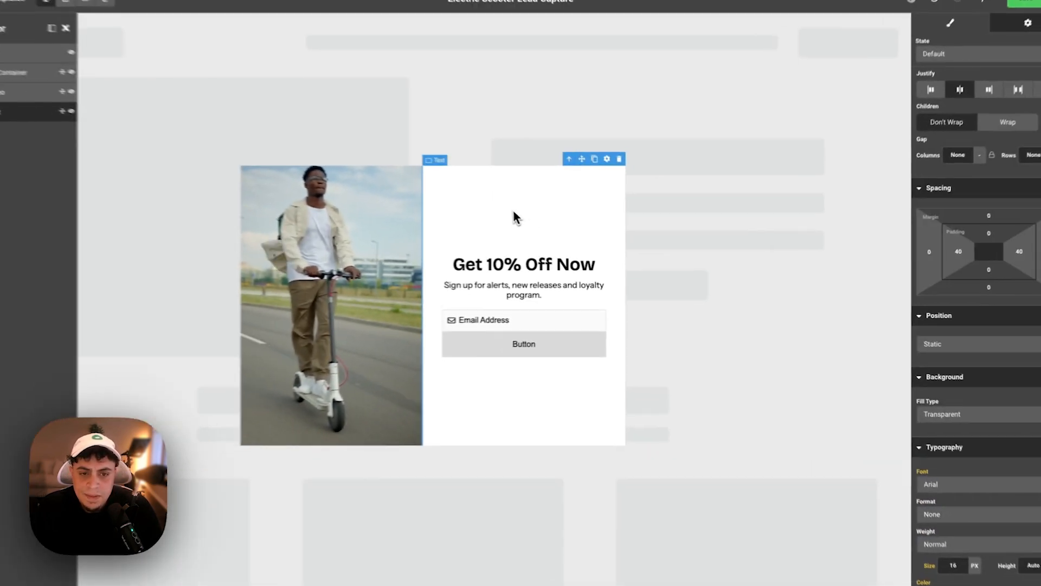
# - Delete 'Now' so the heading reads 'Get 10% Off', and set its font size to 50
pyautogui.click(562, 272)
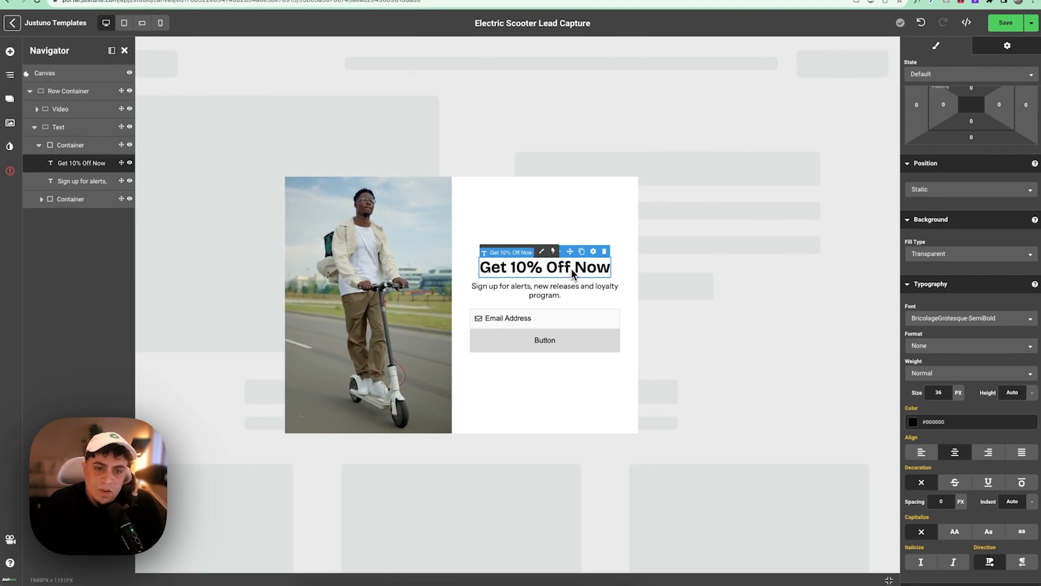
pyautogui.doubleClick(590, 268)
pyautogui.press('BackSpace')
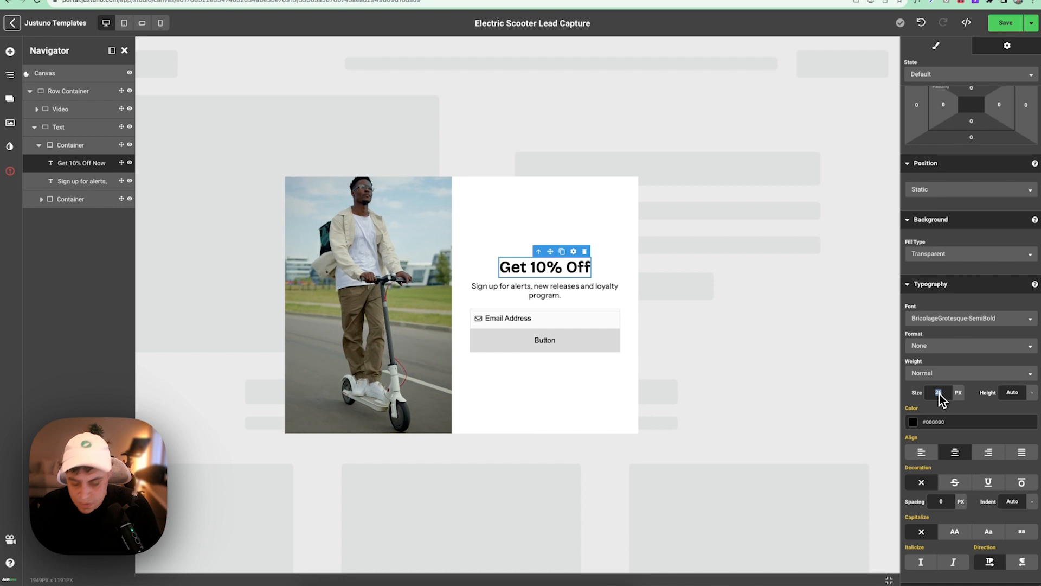
pyautogui.write('50')
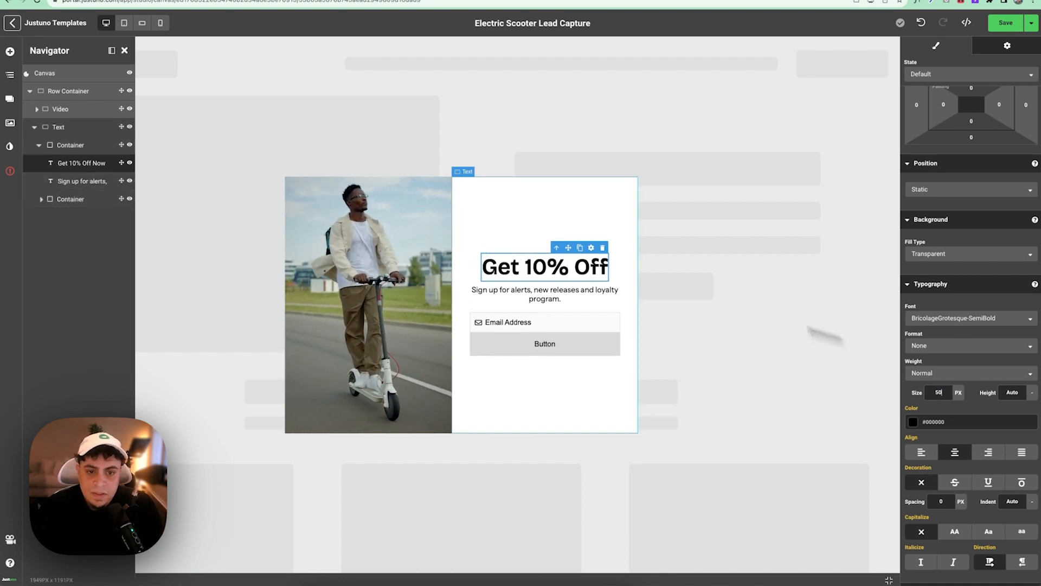
pyautogui.click(556, 292)
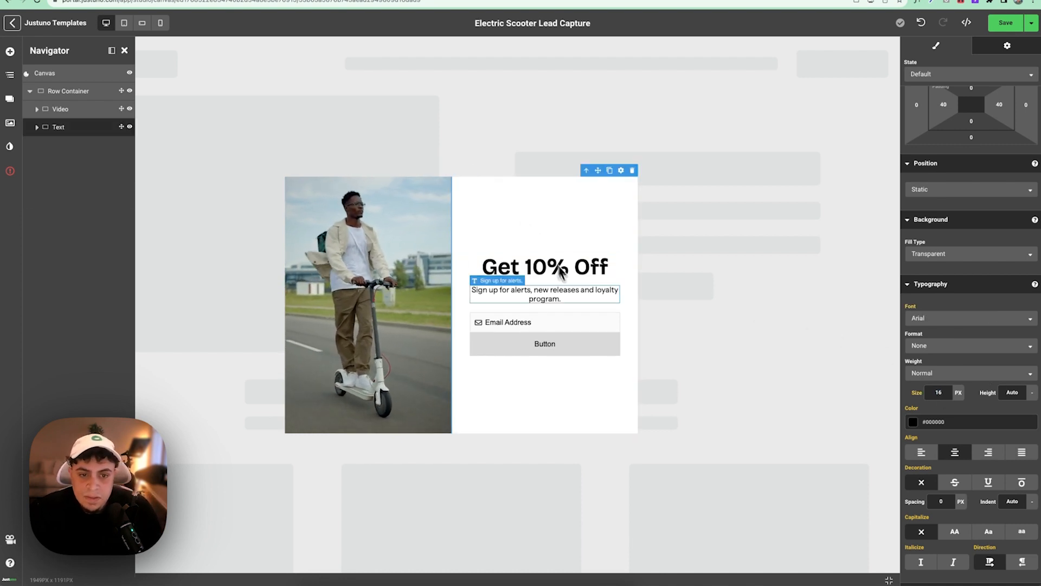
# - Set the height of both the Email Address field and the Button to 52
pyautogui.click(554, 322)
pyautogui.scroll(8, 898, 369)
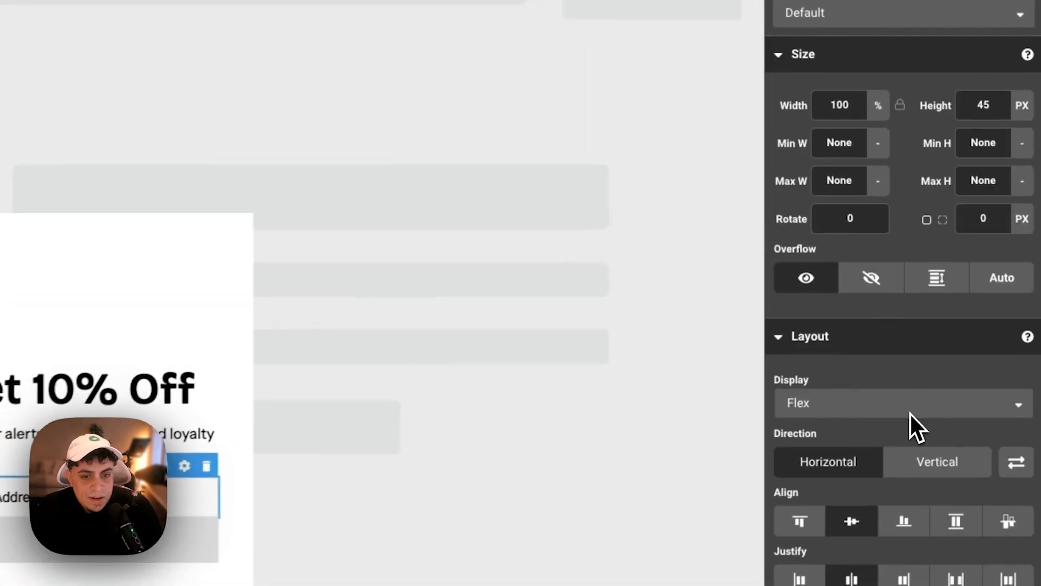
pyautogui.click(1007, 111)
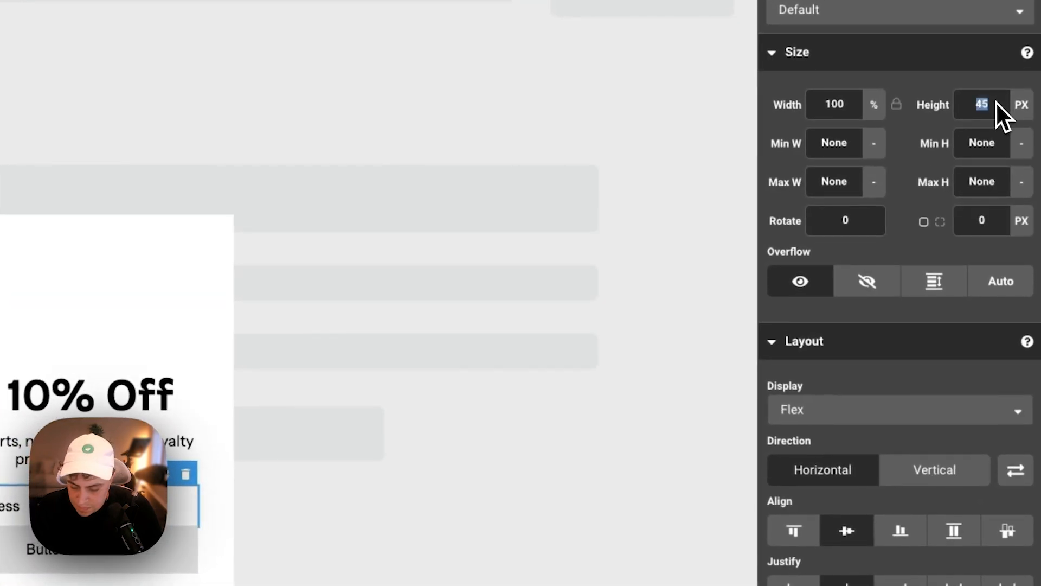
pyautogui.write('52')
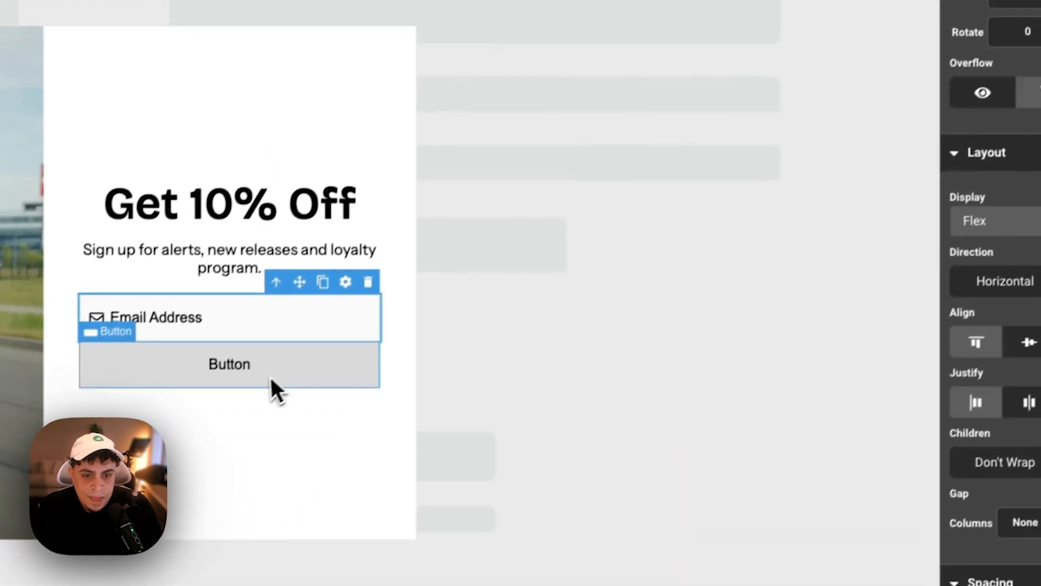
pyautogui.click(88, 563)
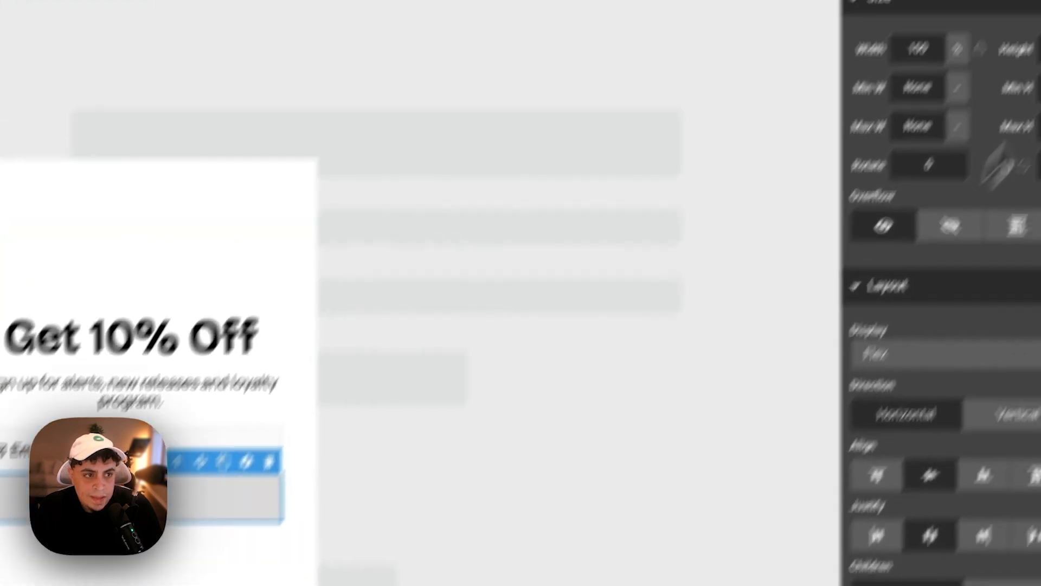
pyautogui.click(990, 144)
pyautogui.write('52')
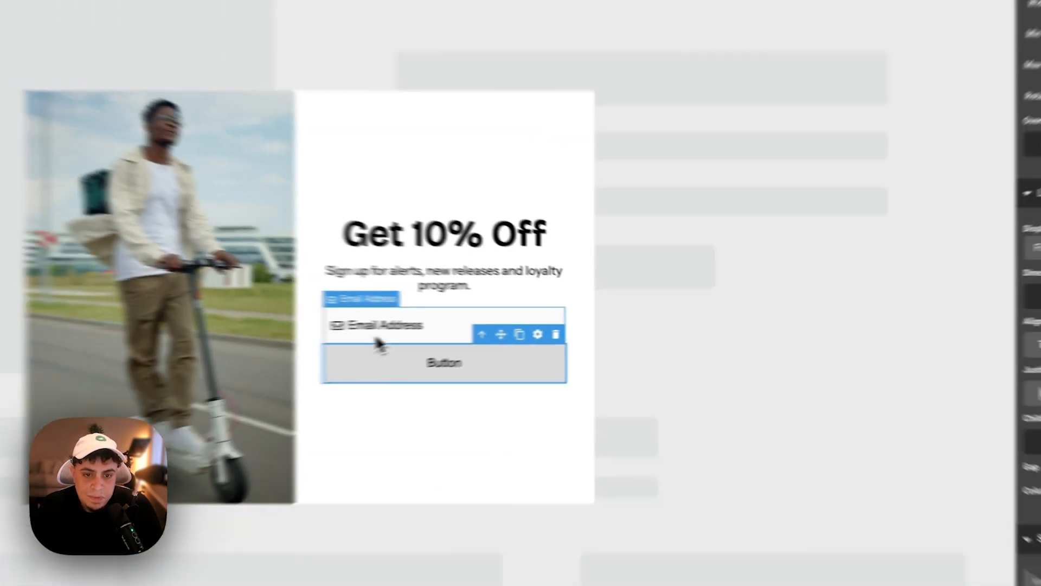
pyautogui.click(380, 341)
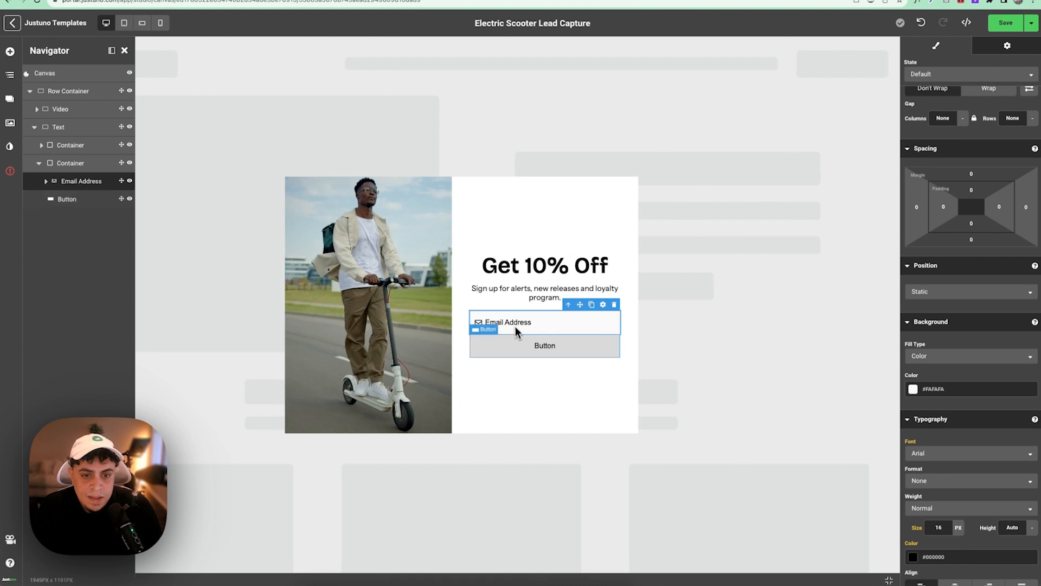
# - Set the button's top and bottom padding to 0
pyautogui.click(516, 332)
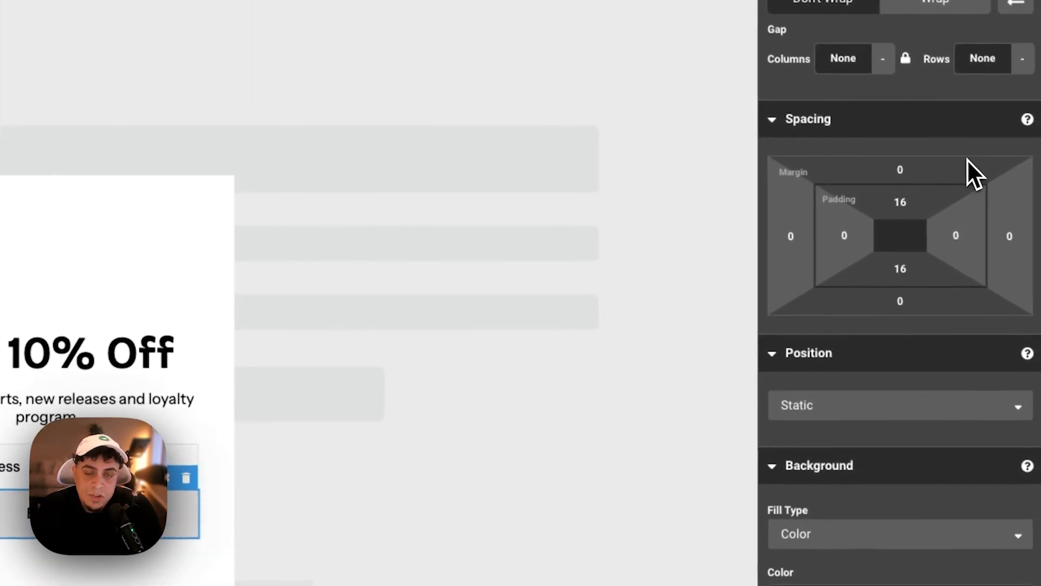
pyautogui.click(900, 214)
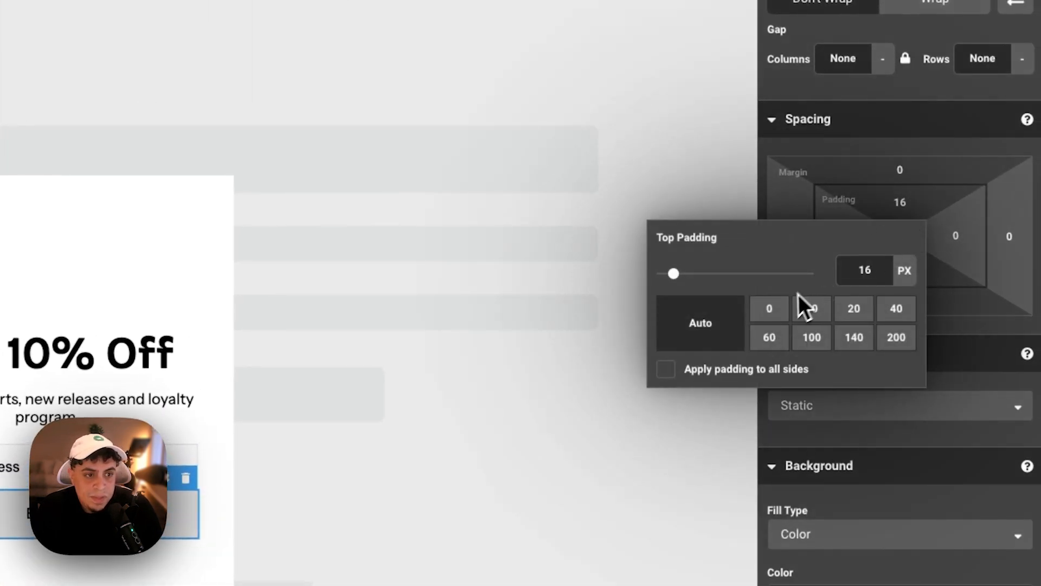
pyautogui.click(900, 268)
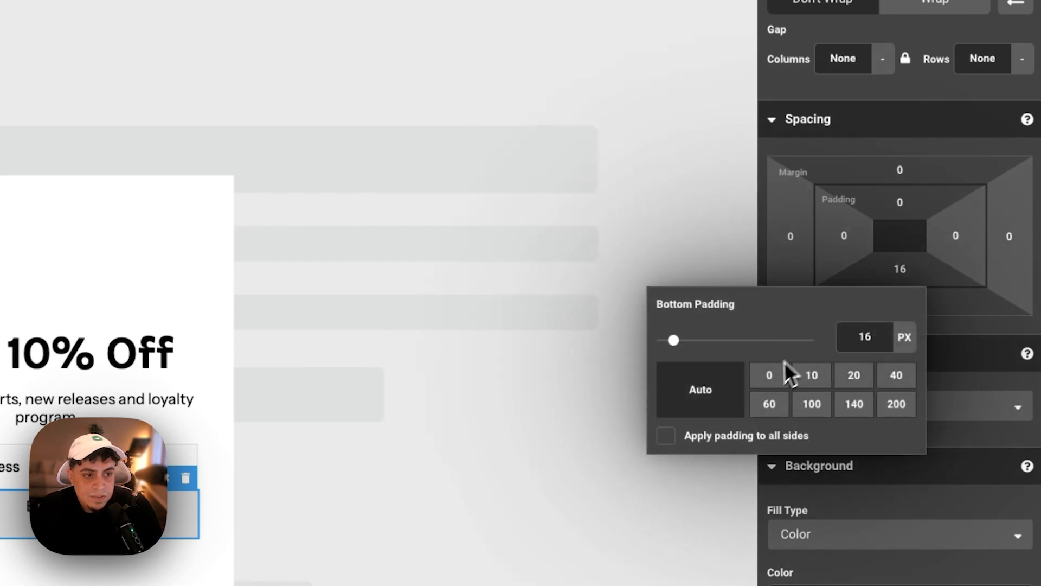
pyautogui.click(770, 373)
pyautogui.click(243, 470)
pyautogui.click(242, 466)
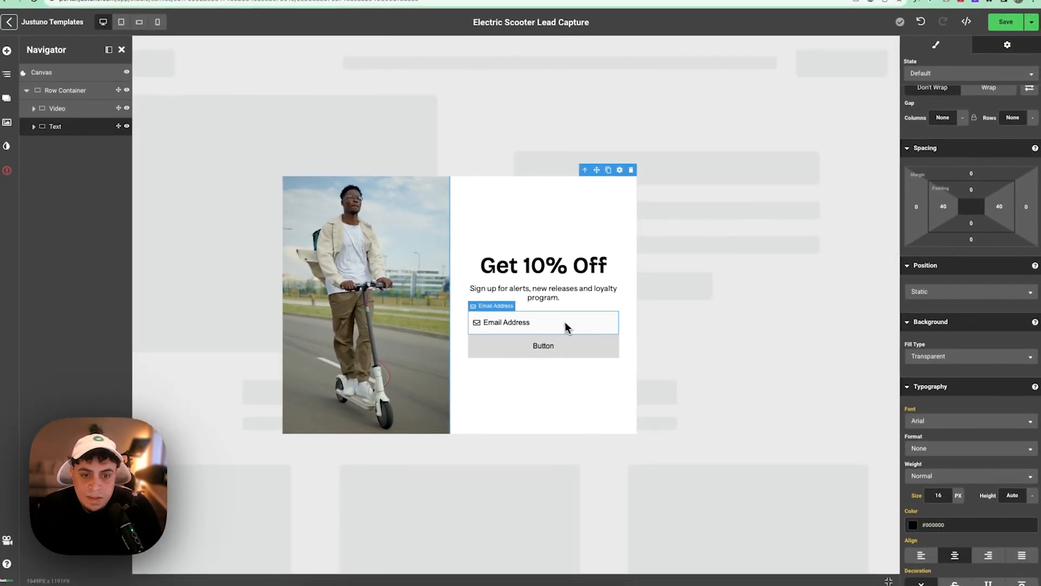
pyautogui.click(98, 448)
pyautogui.click(568, 342)
pyautogui.scroll(5, 981, 180)
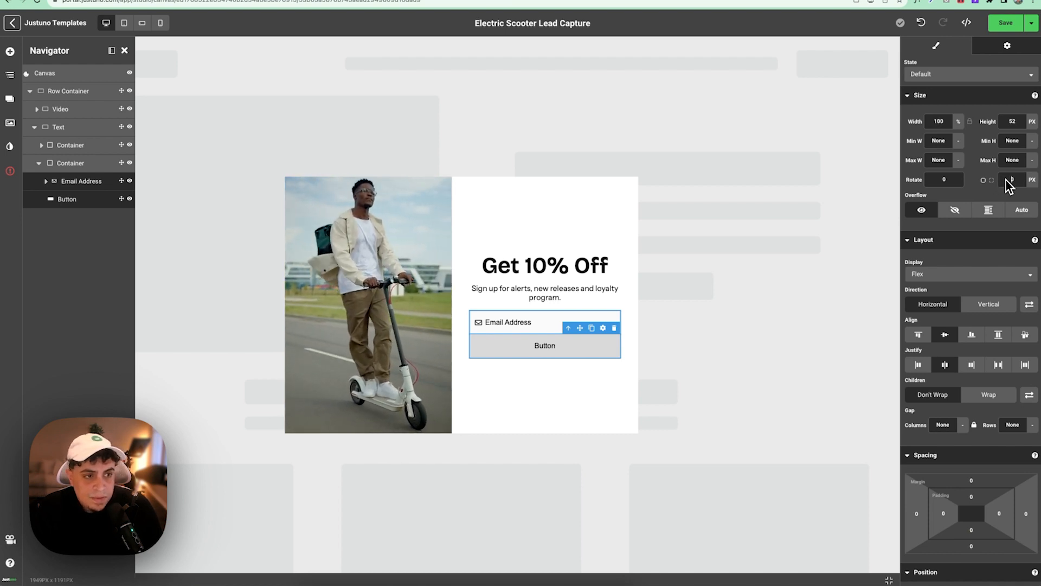
# - Give the button rounded corners with a corner radius of 5
pyautogui.click(1007, 180)
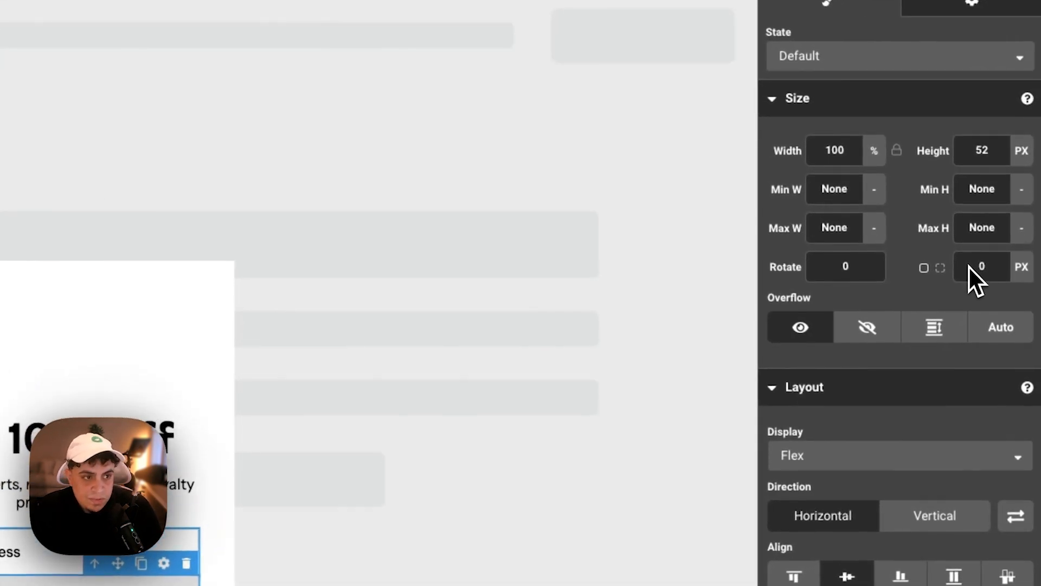
pyautogui.click(969, 266)
pyautogui.write('5')
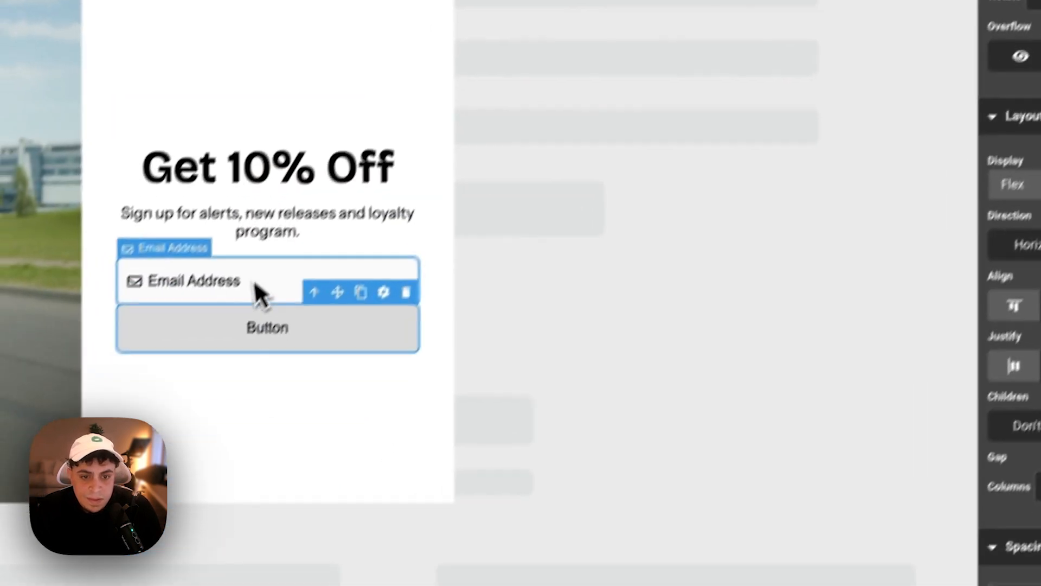
pyautogui.click(287, 238)
pyautogui.click(334, 292)
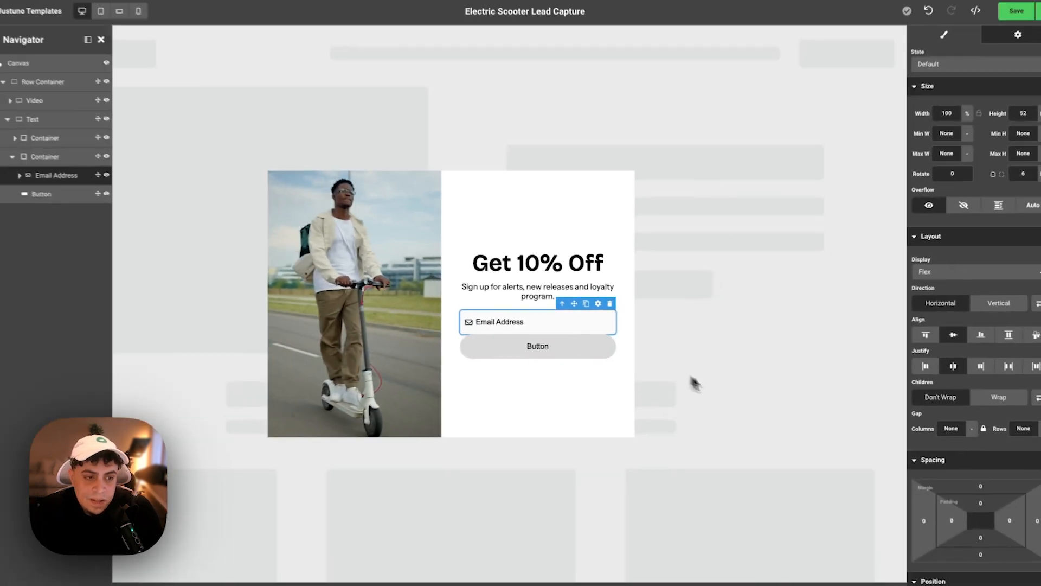
# - Set the Email Address field's bottom margin to 20
pyautogui.scroll(-5, 937, 388)
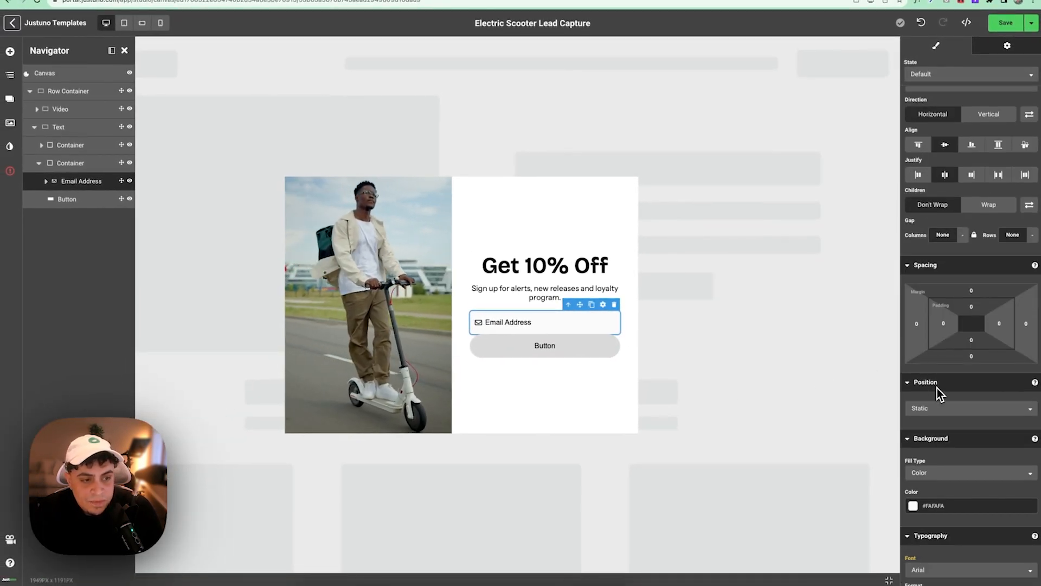
pyautogui.click(972, 355)
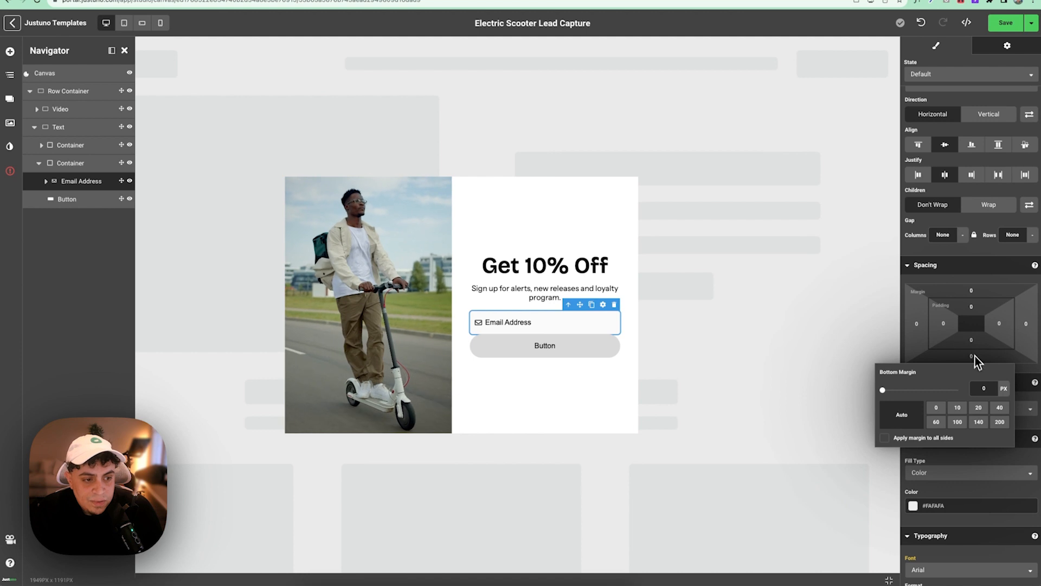
pyautogui.click(978, 408)
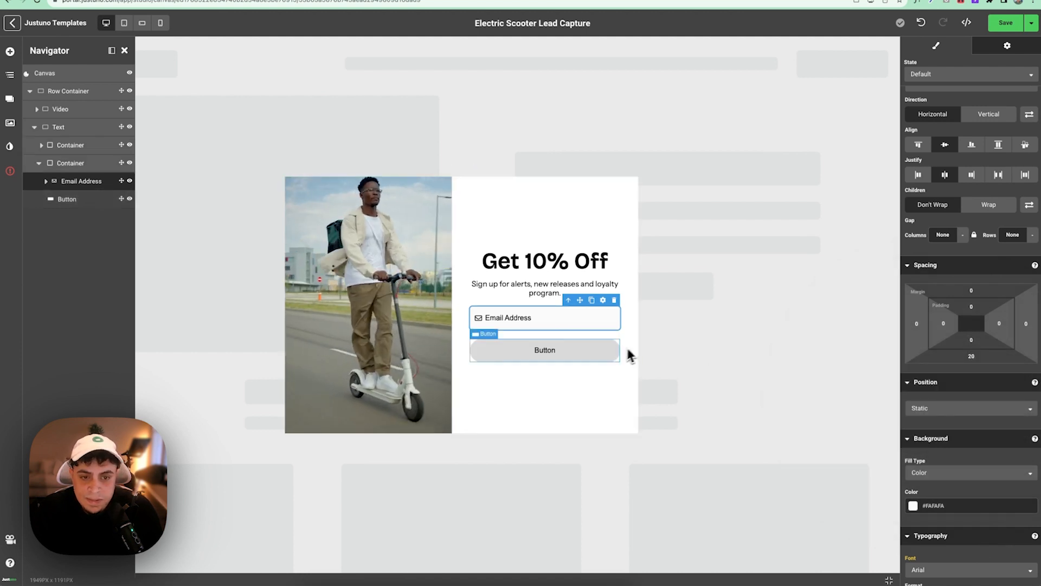
pyautogui.click(577, 352)
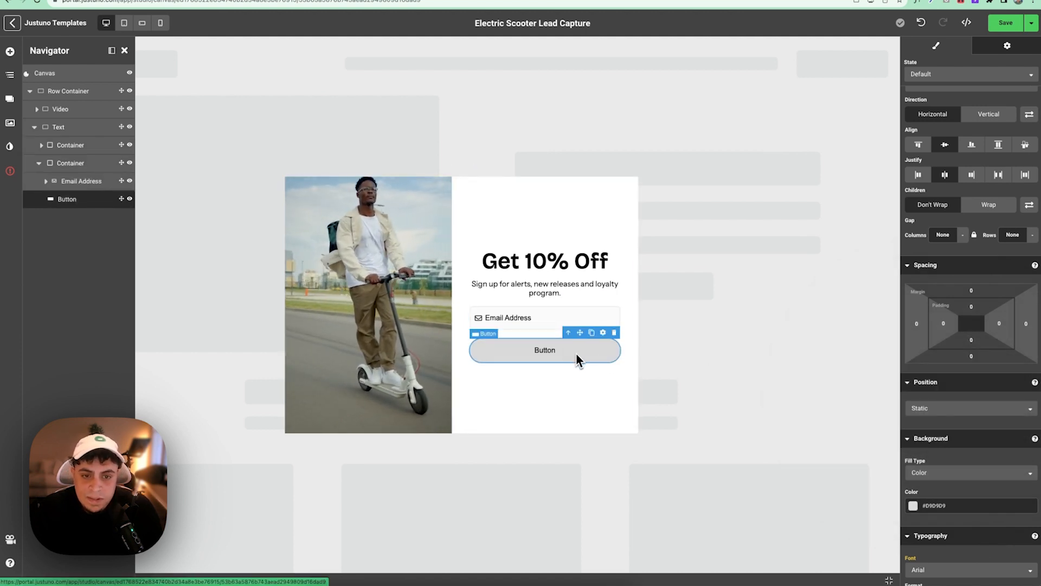
# - Select the canvas and set its left, top, right and bottom padding each to 10
pyautogui.click(76, 71)
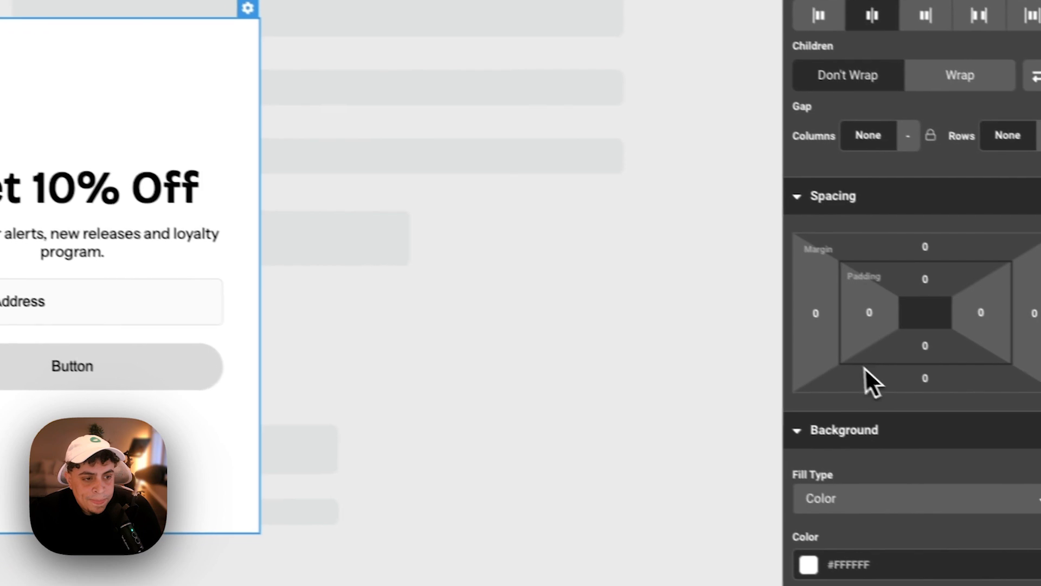
pyautogui.click(874, 307)
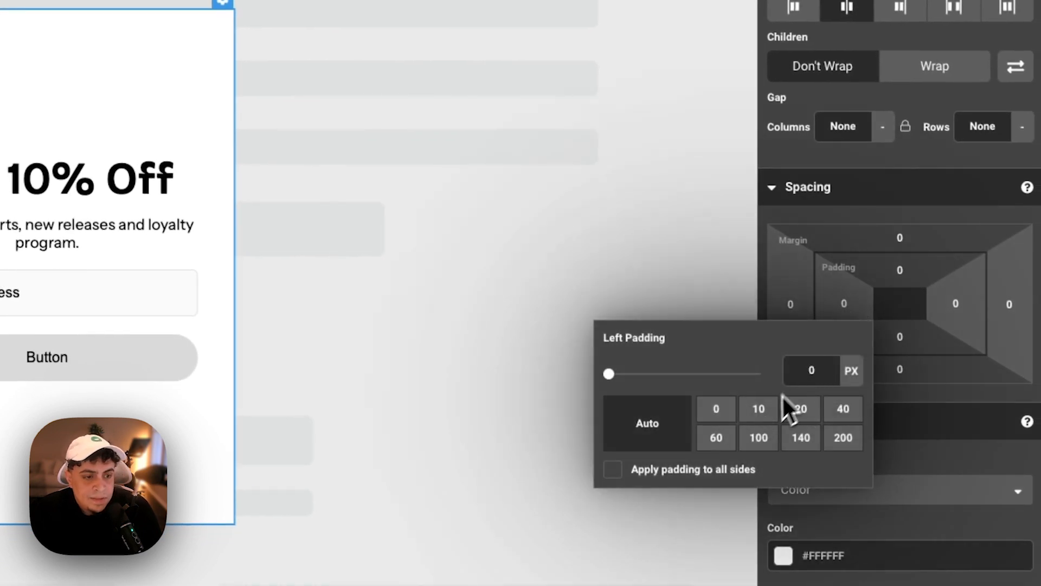
pyautogui.click(758, 410)
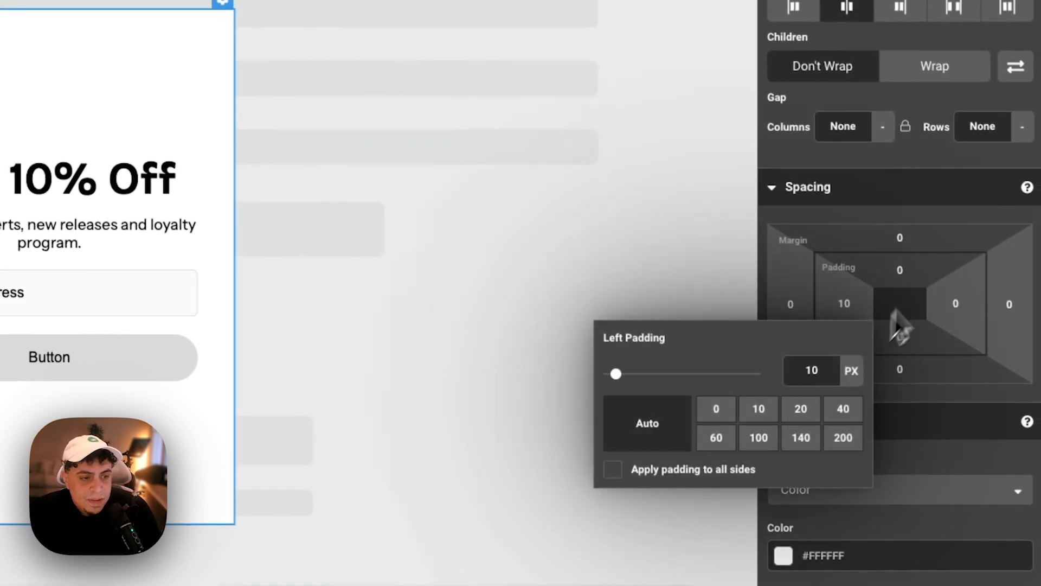
pyautogui.click(896, 280)
pyautogui.click(811, 376)
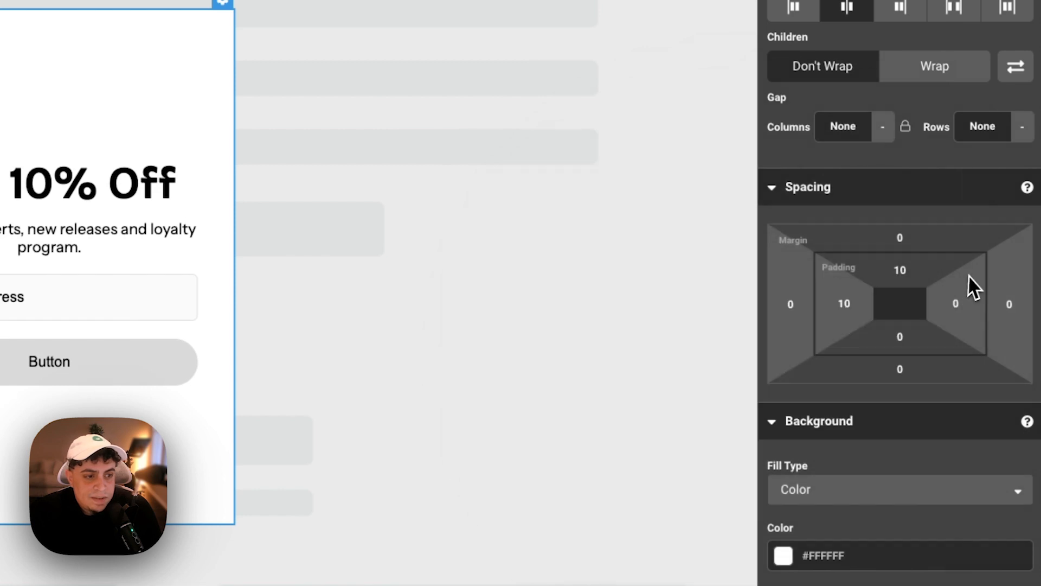
pyautogui.click(959, 320)
pyautogui.click(868, 409)
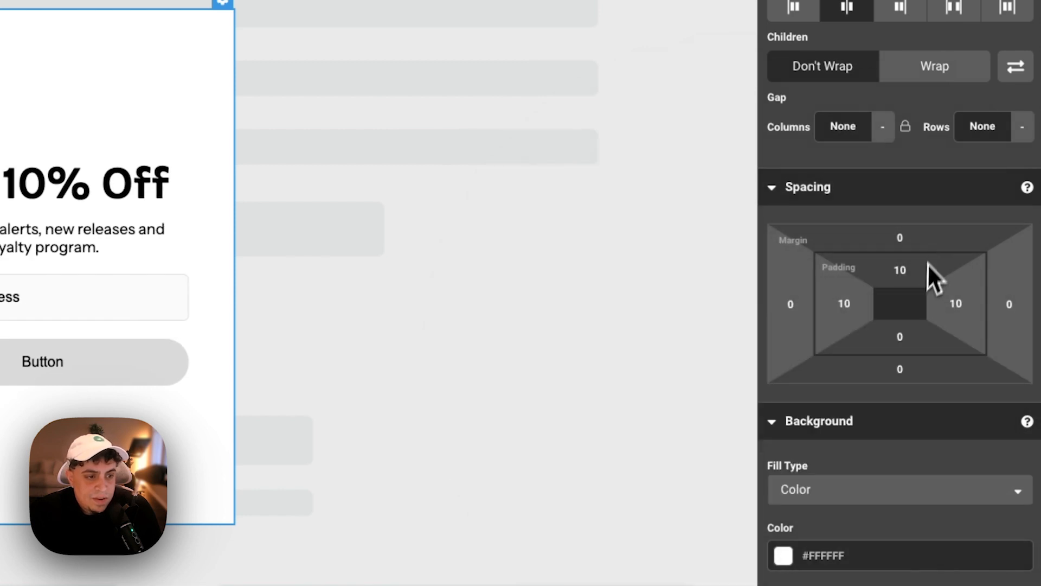
pyautogui.click(901, 337)
pyautogui.click(812, 442)
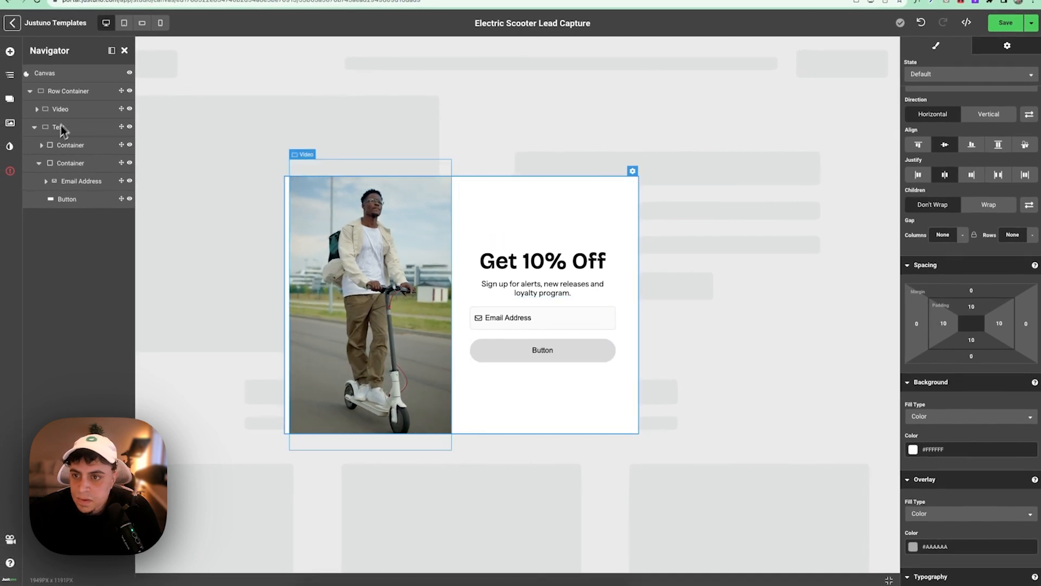
# - Set the video column's Overflow to 'Hide overflowing content', then select the row and whole popup
pyautogui.click(71, 109)
pyautogui.click(52, 95)
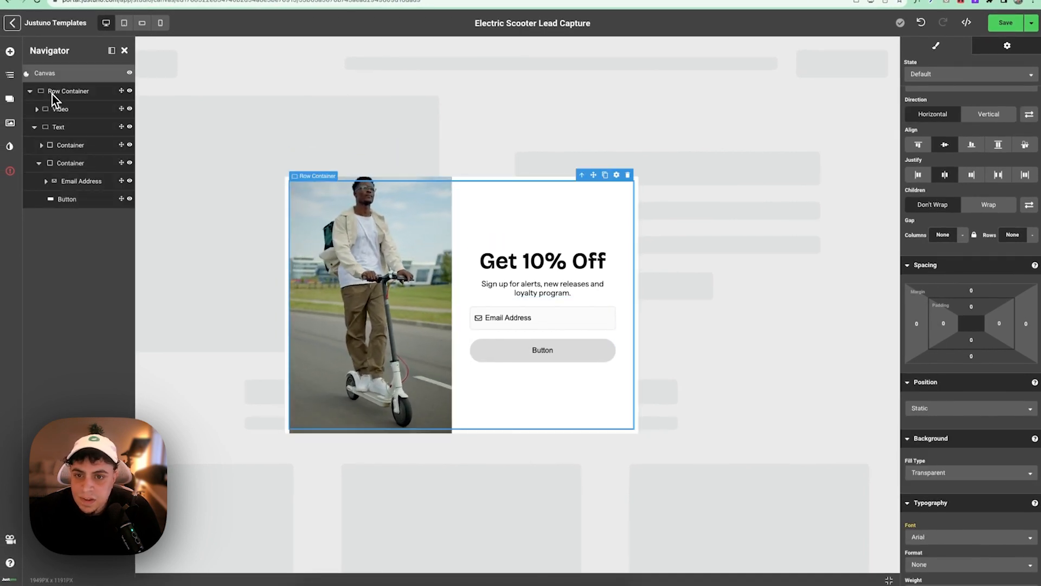
pyautogui.click(58, 110)
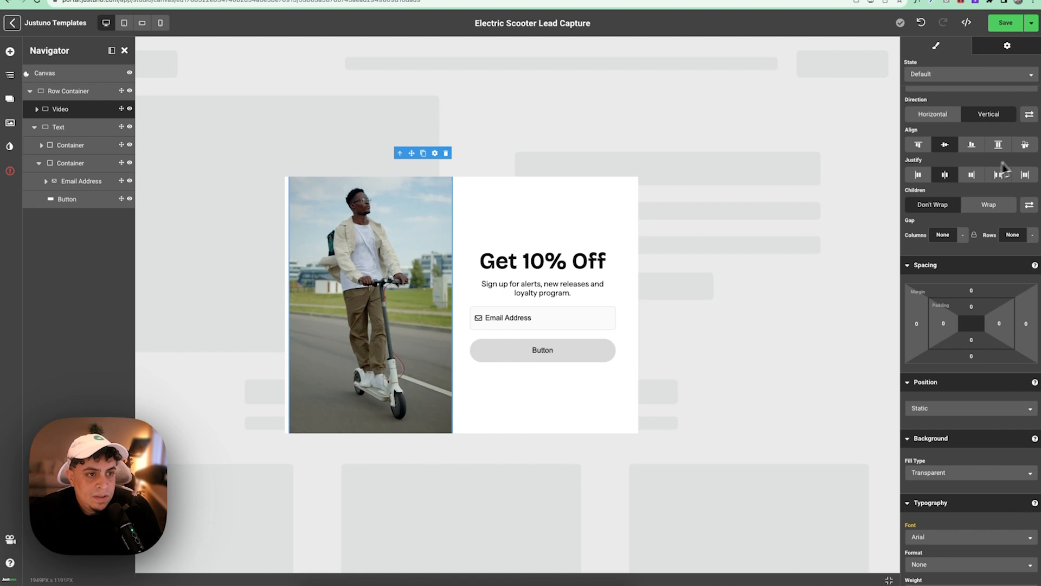
pyautogui.scroll(4, 929, 139)
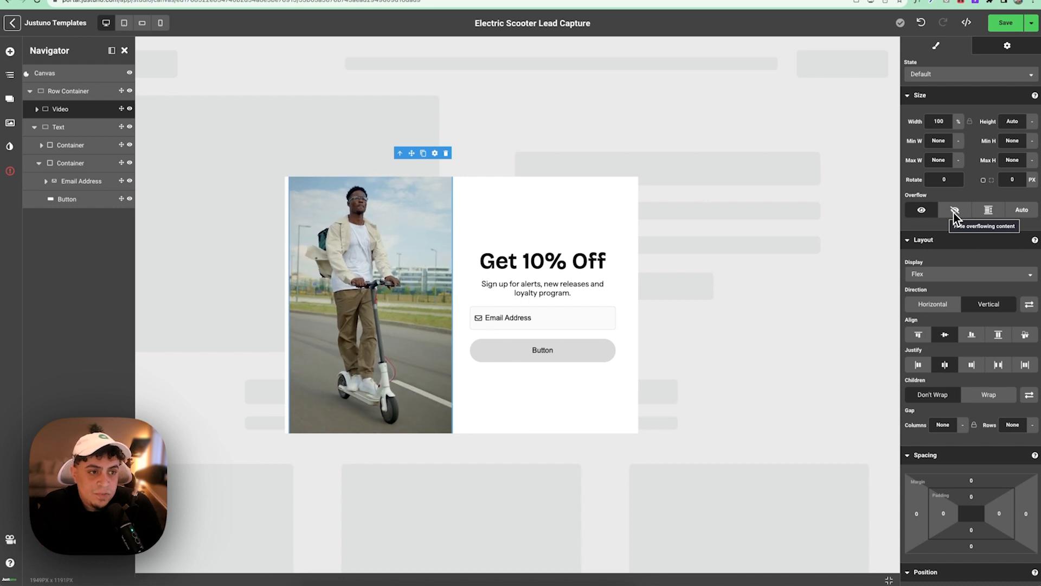
pyautogui.click(954, 213)
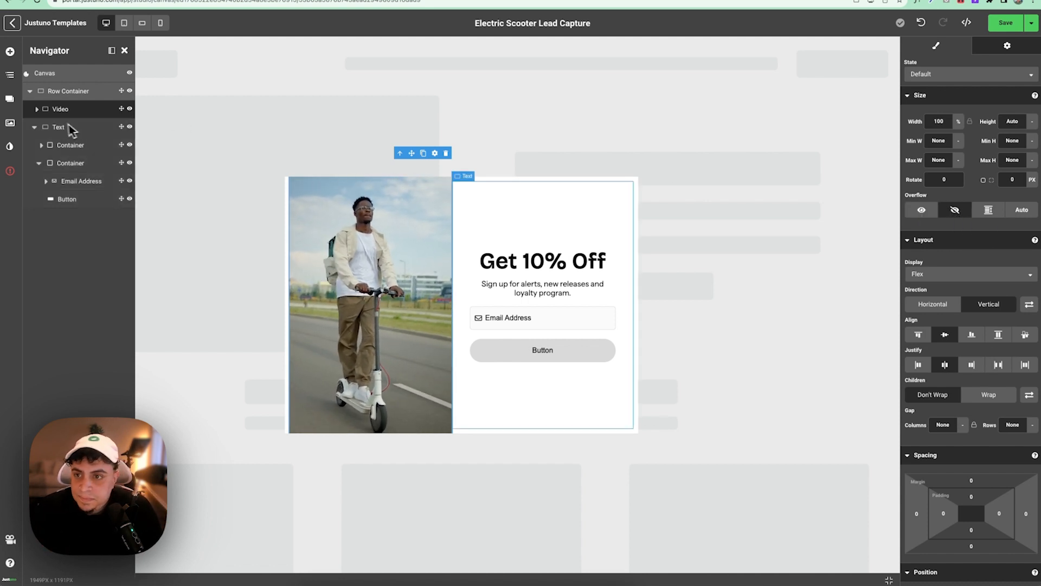
pyautogui.click(37, 110)
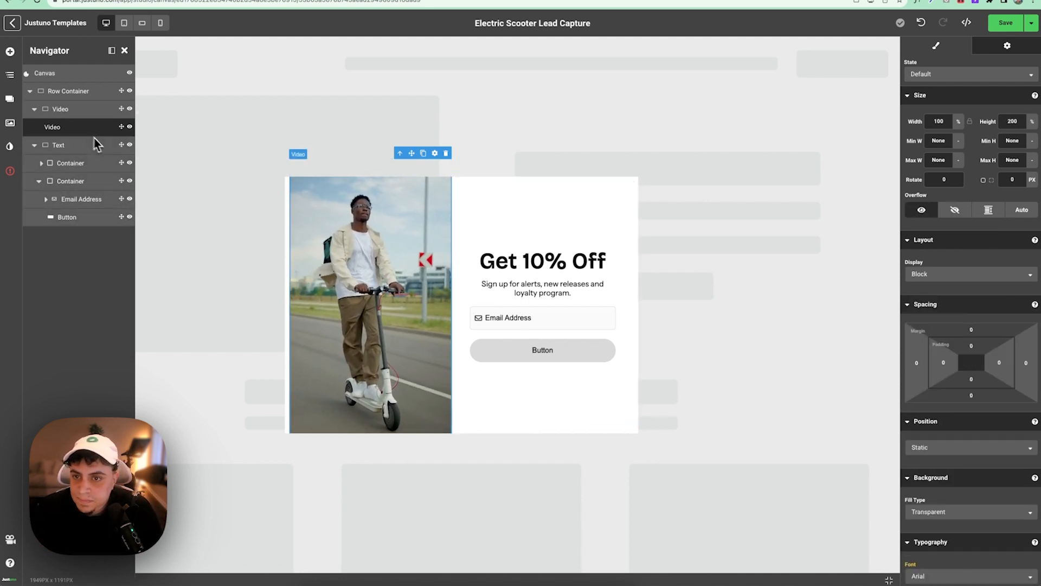
pyautogui.click(76, 97)
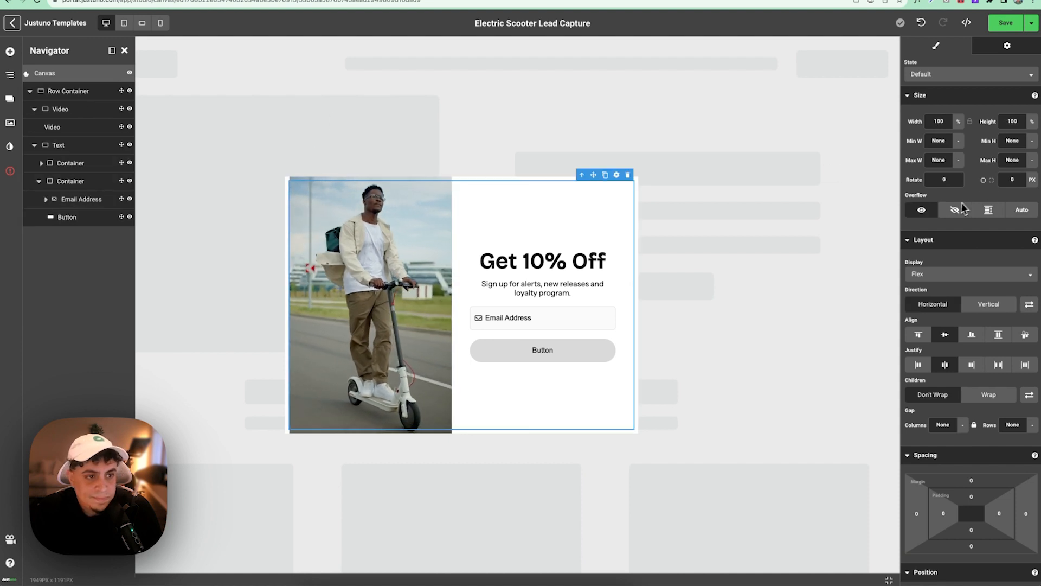
pyautogui.click(402, 182)
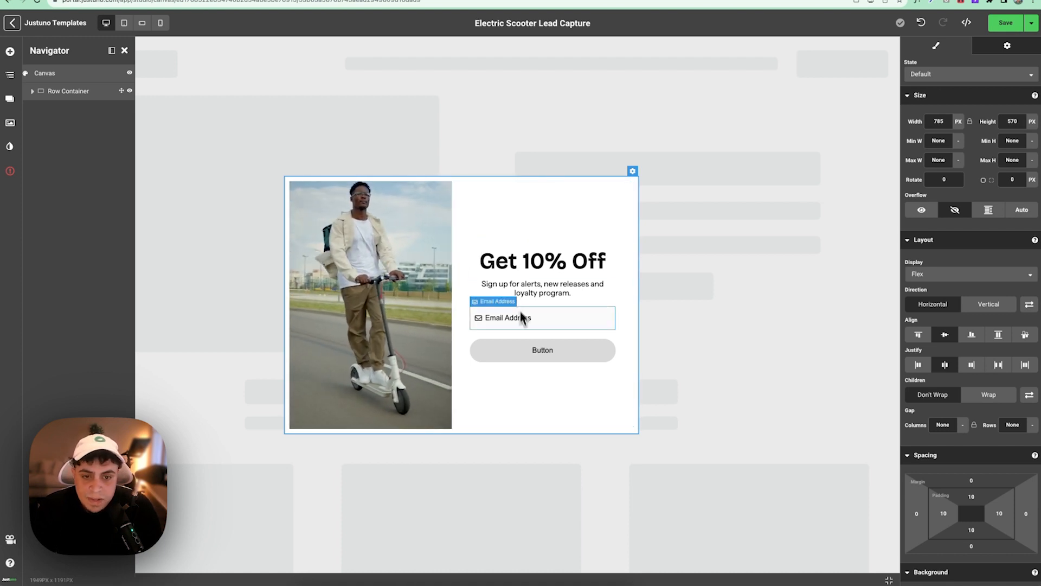
# - Select the button and set its label font to InstrumentSans-Regular
pyautogui.click(539, 330)
pyautogui.click(596, 349)
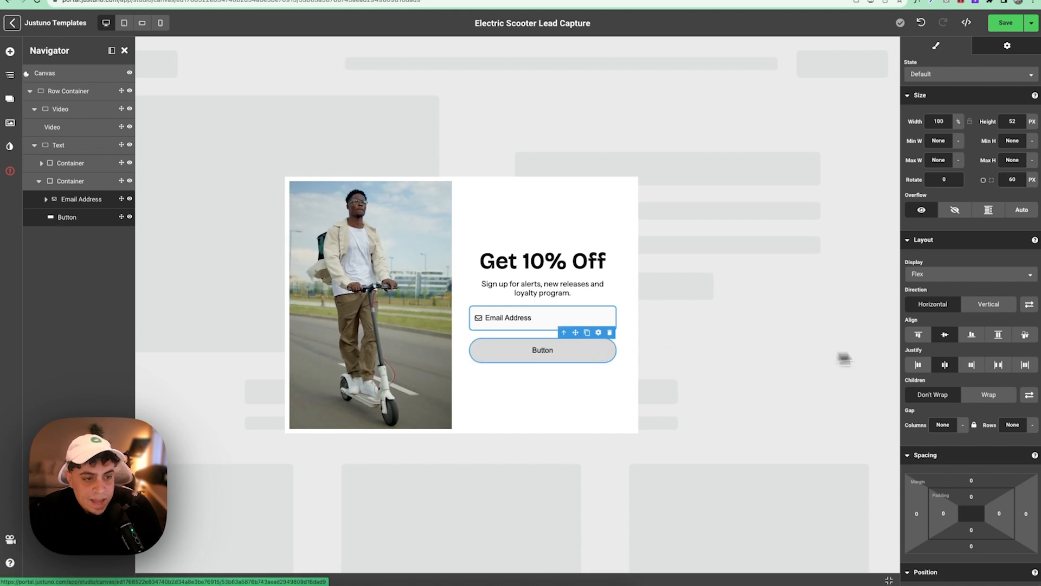
pyautogui.scroll(-5, 935, 352)
pyautogui.scroll(-4, 935, 350)
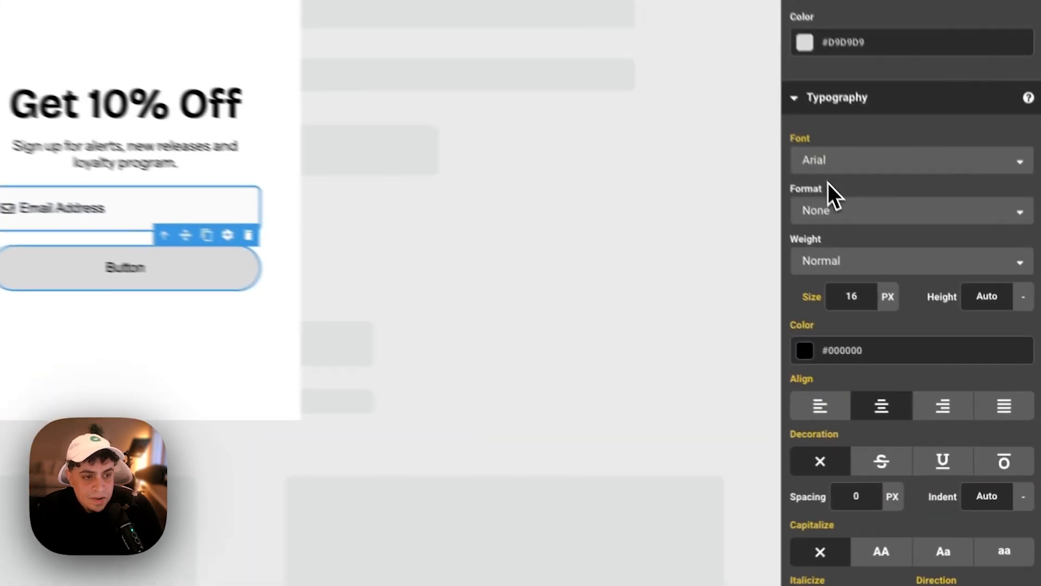
pyautogui.click(928, 373)
pyautogui.scroll(-20, 825, 277)
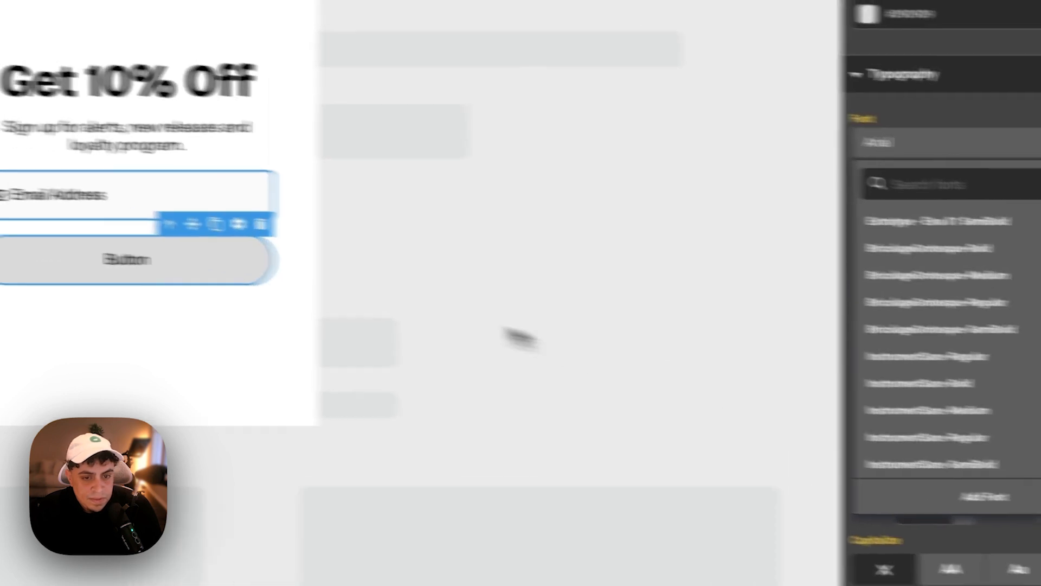
pyautogui.click(201, 275)
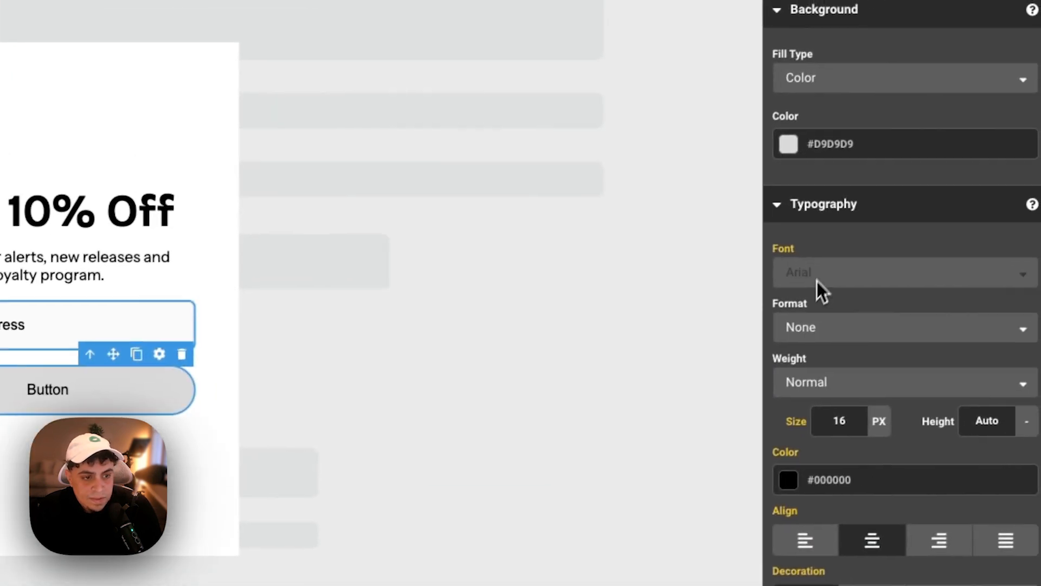
pyautogui.click(817, 281)
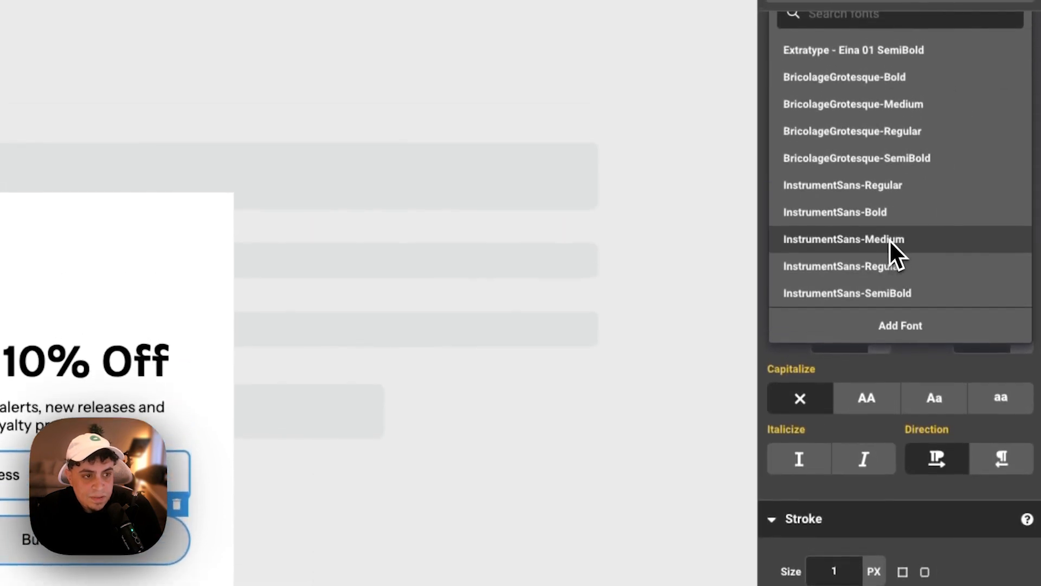
pyautogui.click(879, 265)
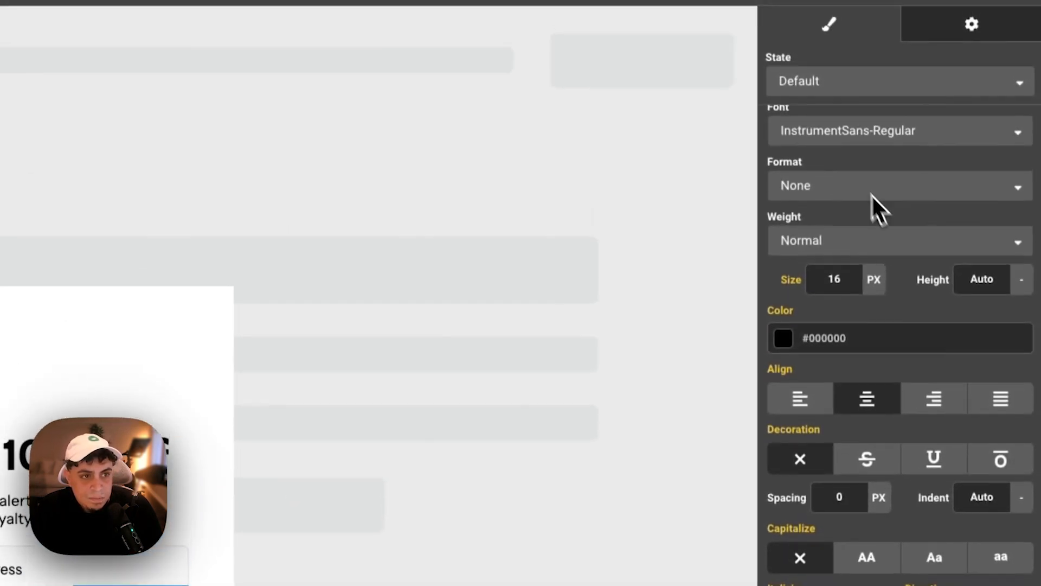
# - Switch the button label font to InstrumentSans-Bold, then select the email field
pyautogui.click(849, 139)
pyautogui.scroll(-10, 846, 380)
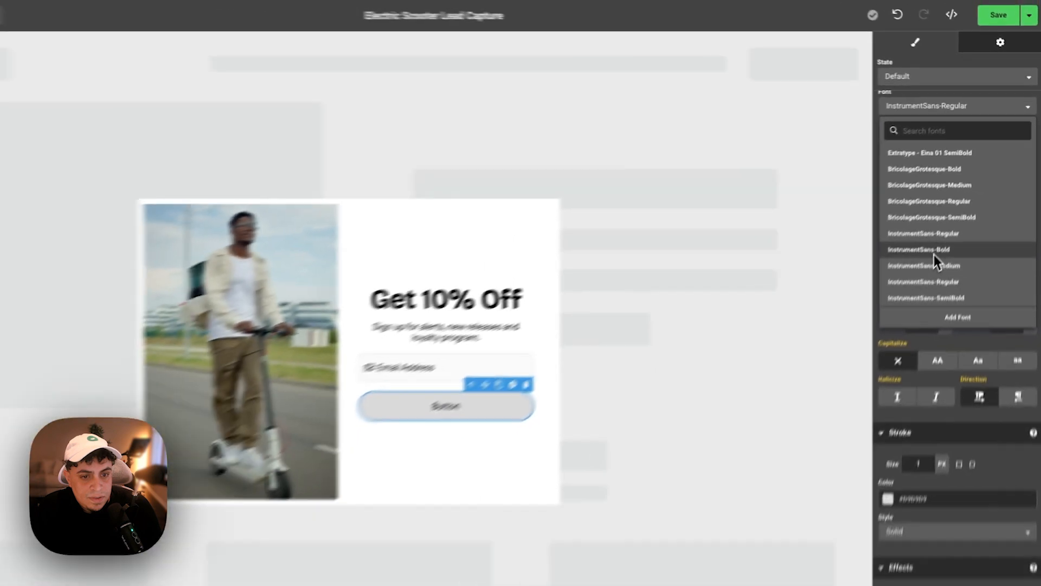
pyautogui.click(860, 381)
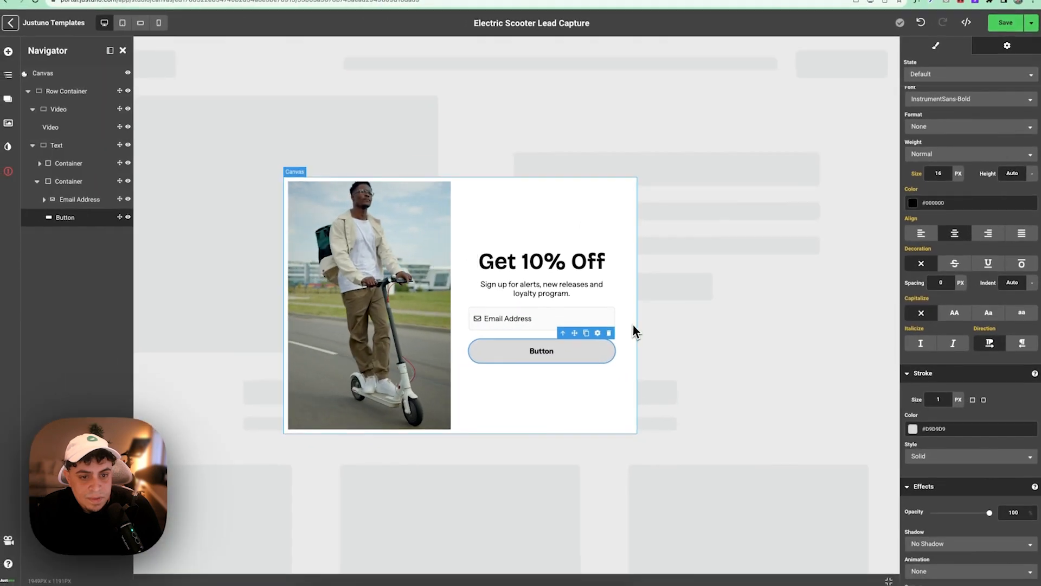
pyautogui.click(209, 584)
pyautogui.click(596, 326)
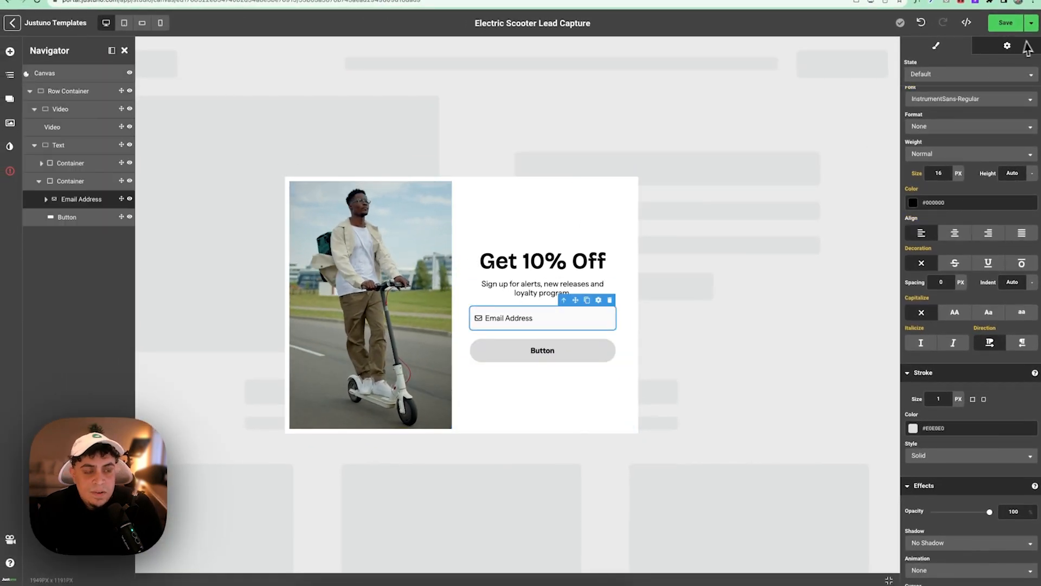
# - Change the email placeholder to 'Enter your email' and enable auto-populate when the value is known
pyautogui.click(989, 48)
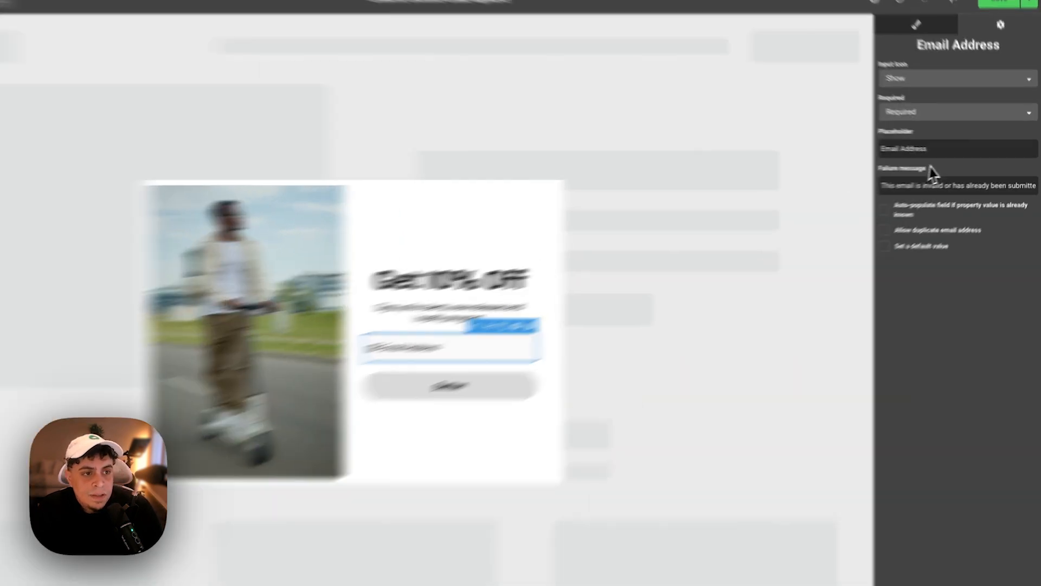
pyautogui.tripleClick(945, 151)
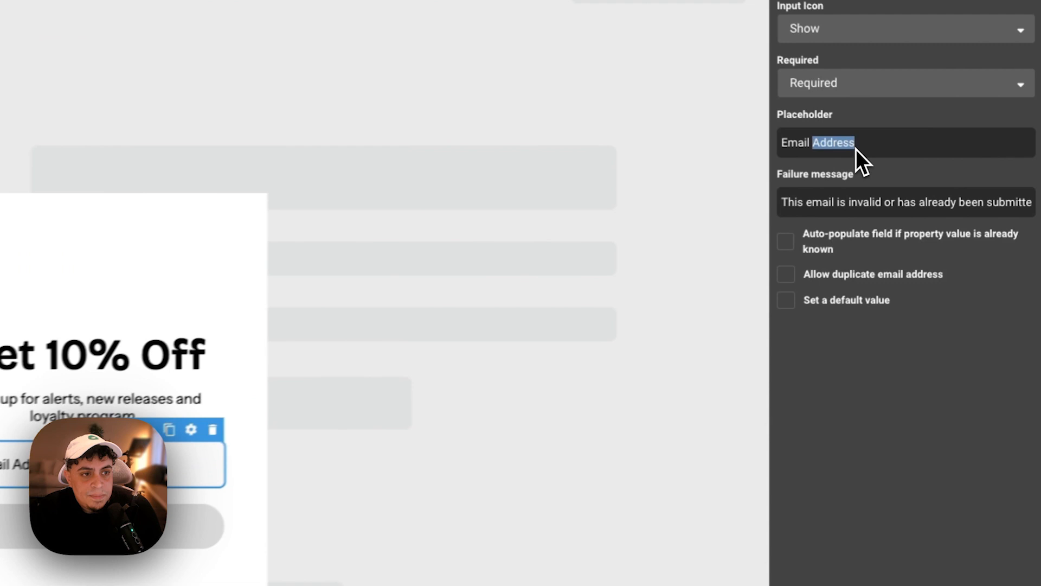
pyautogui.write('Enter your email')
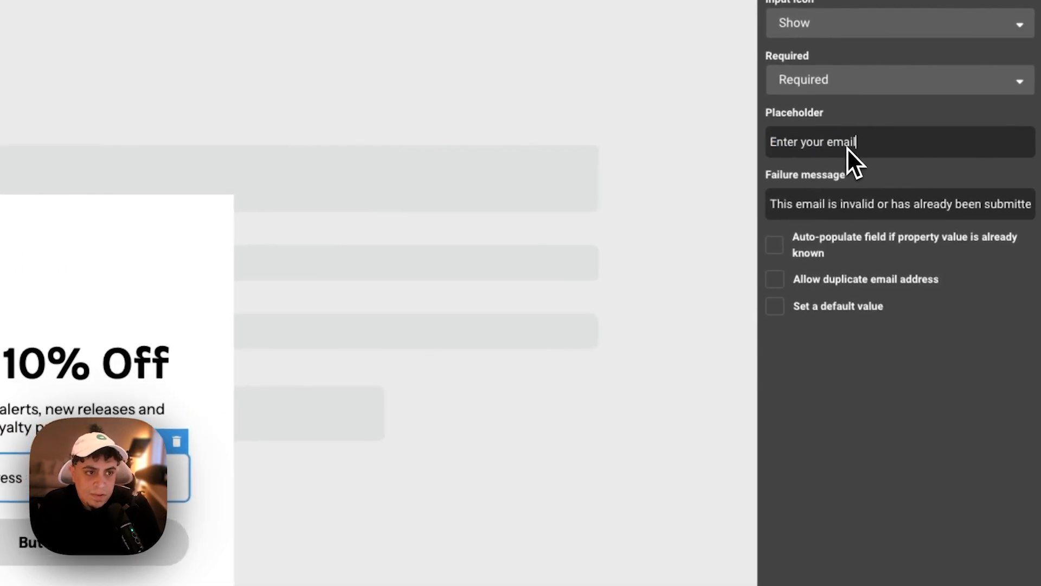
pyautogui.press('Tab')
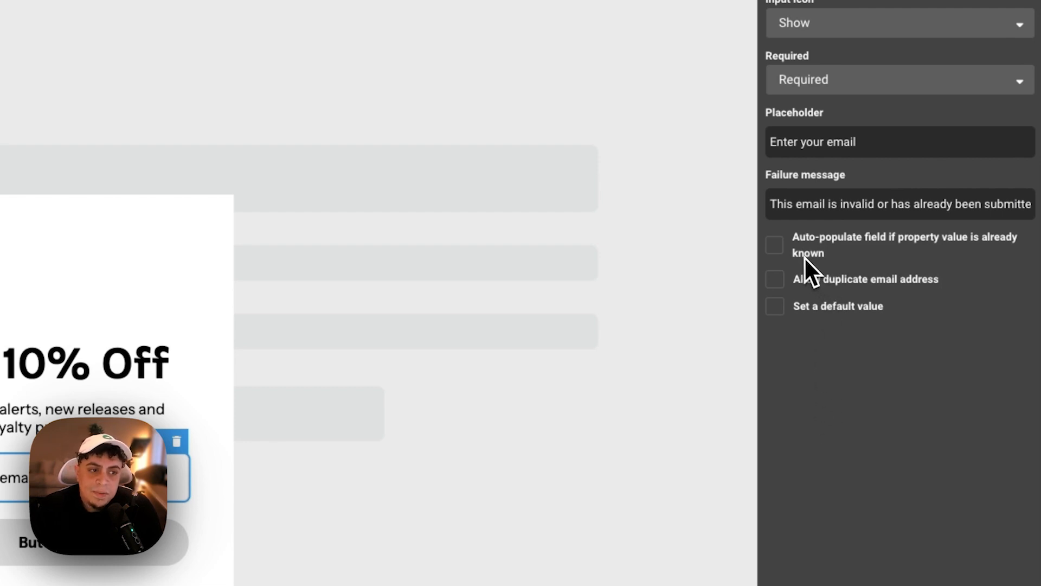
pyautogui.click(775, 244)
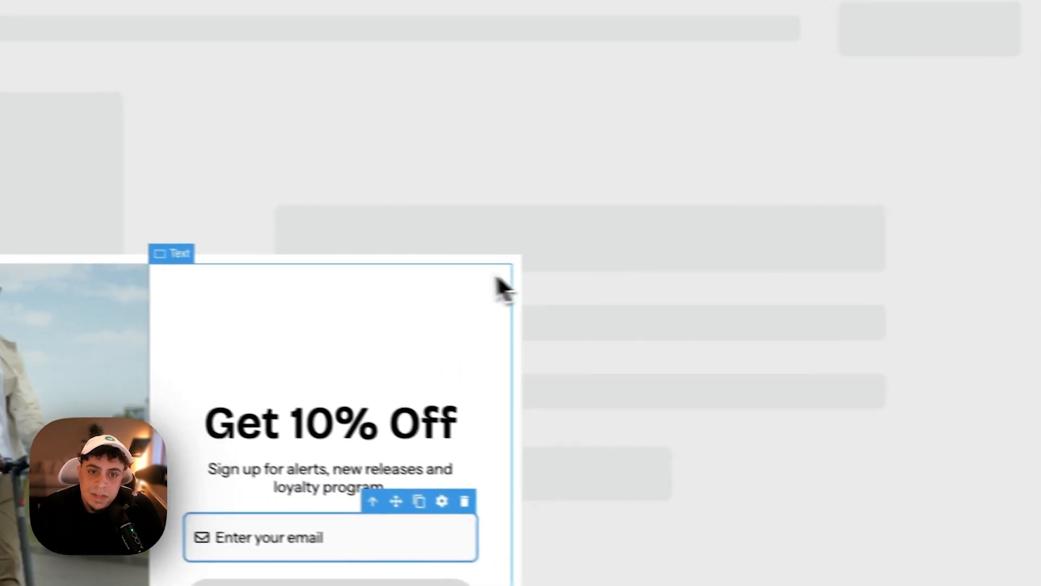
pyautogui.click(153, 220)
pyautogui.click(386, 270)
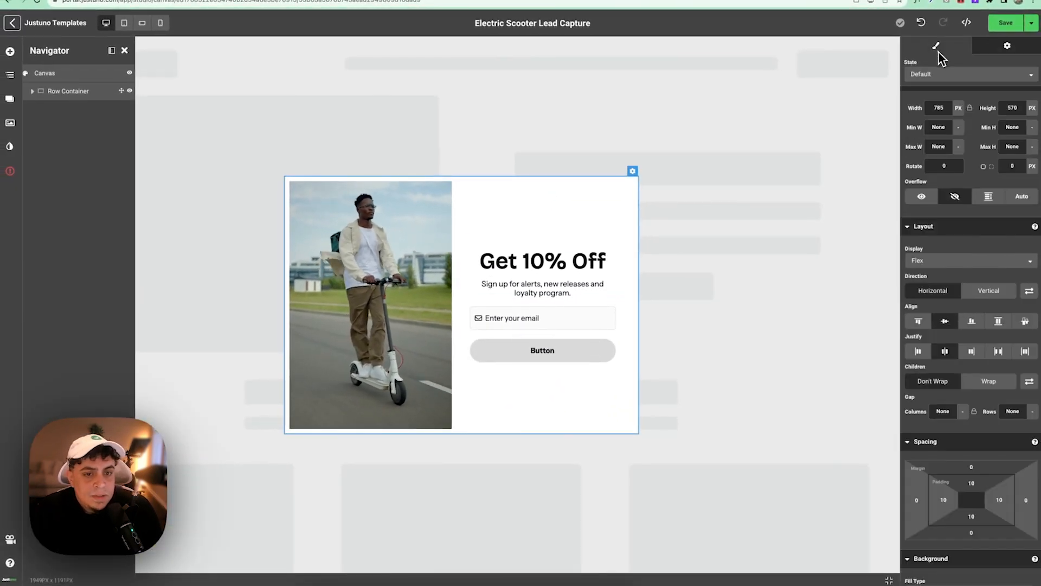
# - Make the button submit the form, then link to the Next Frame, and count as an advancing action
pyautogui.click(567, 345)
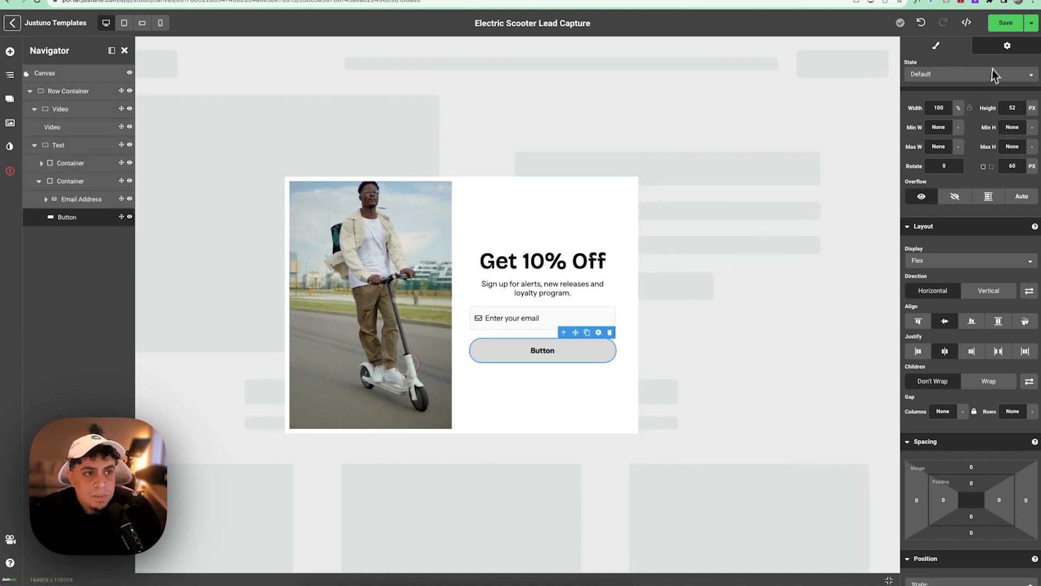
pyautogui.click(1005, 48)
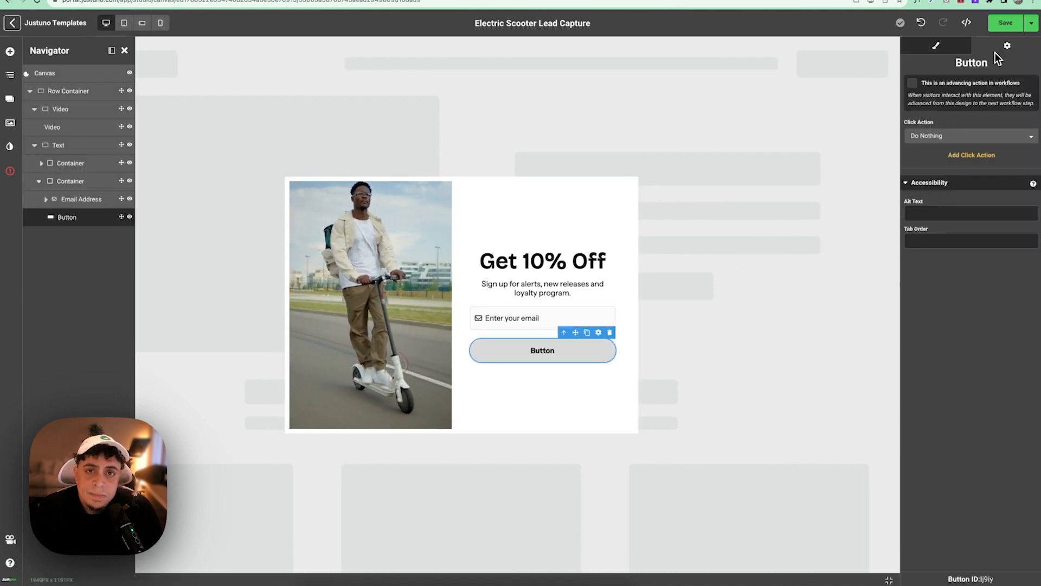
pyautogui.click(929, 137)
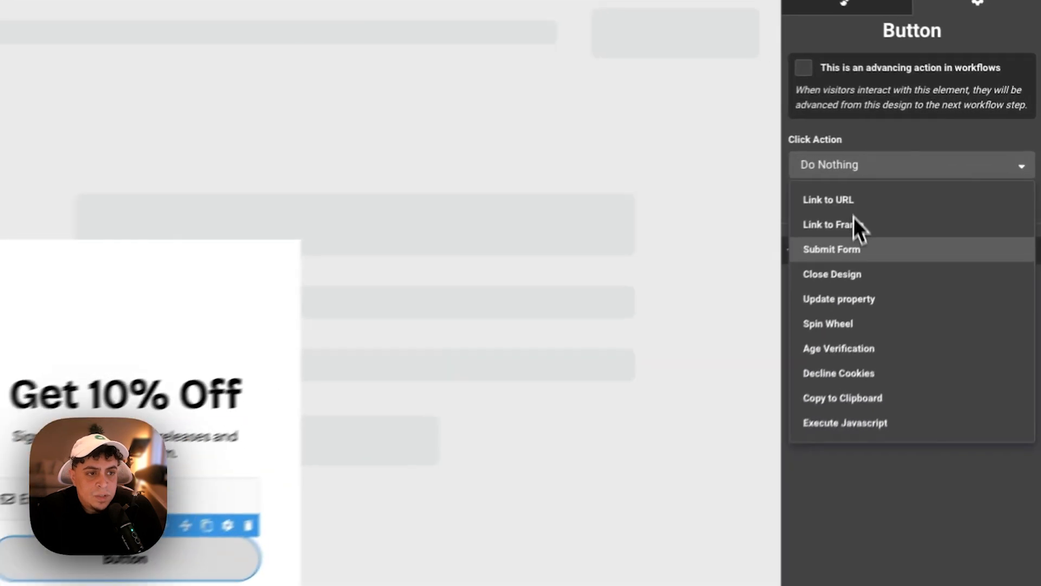
pyautogui.click(839, 256)
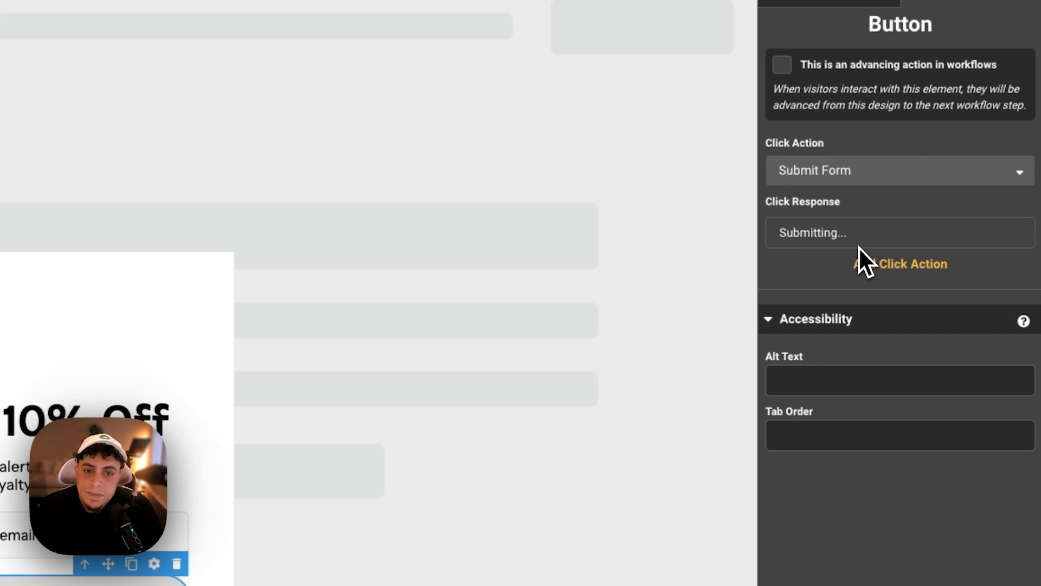
pyautogui.click(859, 255)
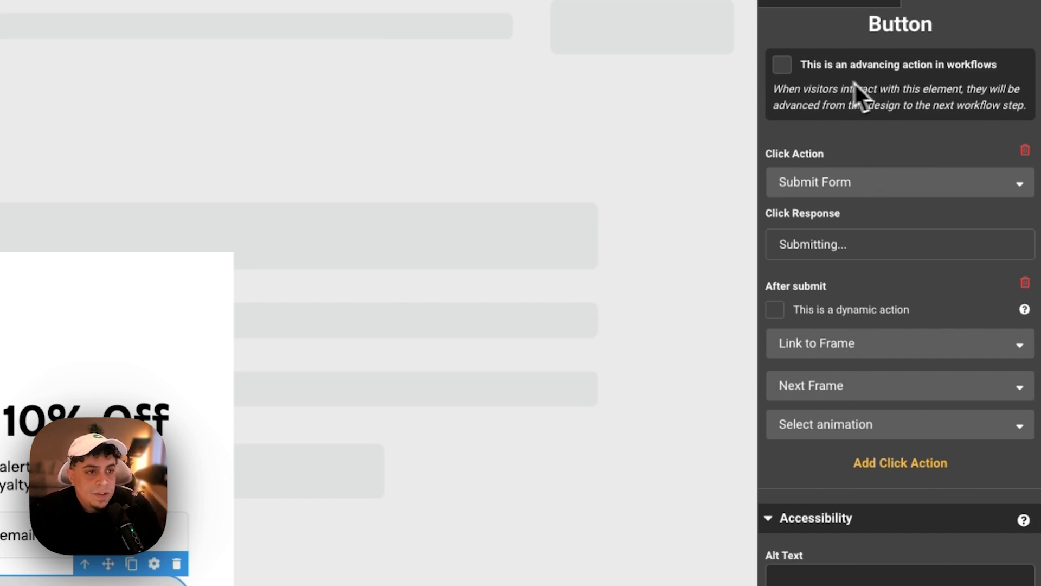
pyautogui.click(781, 64)
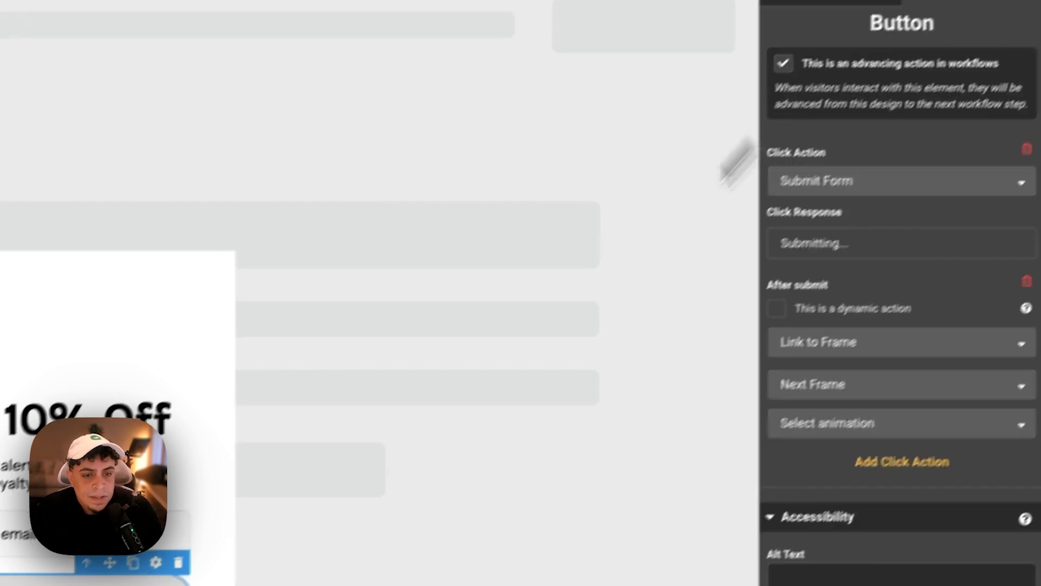
pyautogui.click(11, 536)
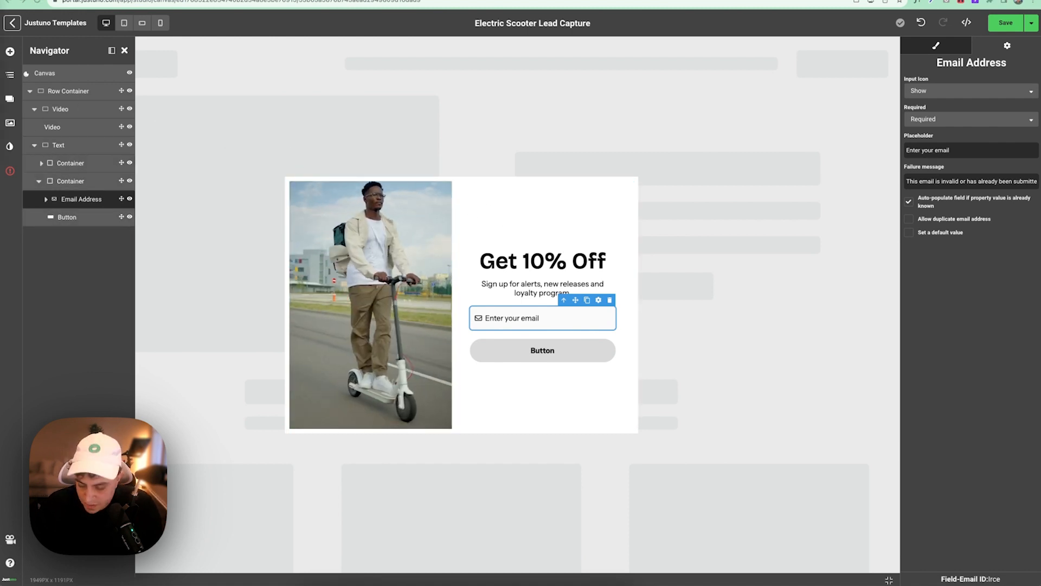
# - Set the sign-up subtitle's text colour to #1E1E1E
pyautogui.click(601, 268)
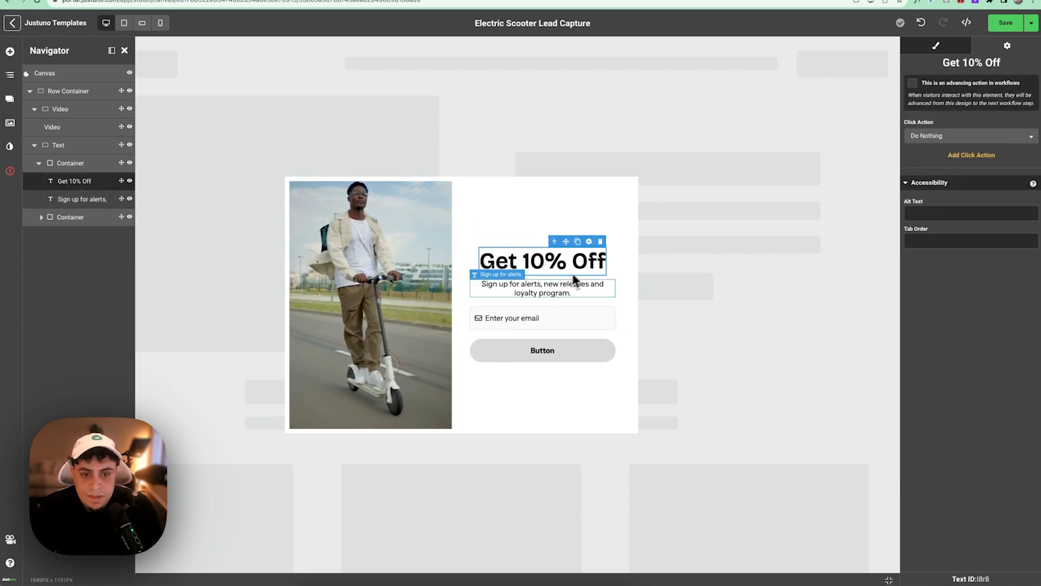
pyautogui.click(565, 286)
pyautogui.click(937, 46)
pyautogui.scroll(-10, 945, 217)
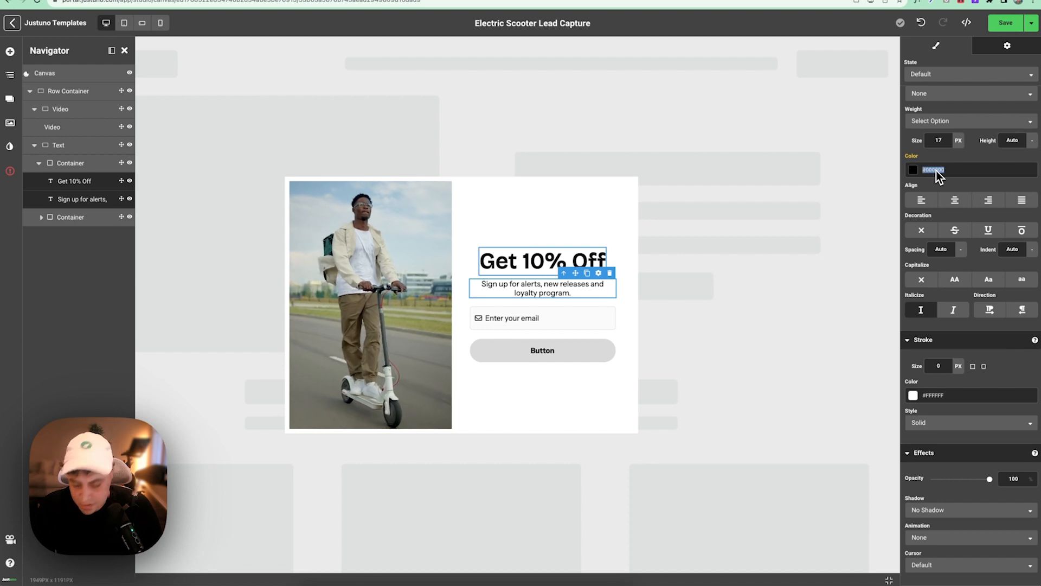
pyautogui.write('#1E1E1E')
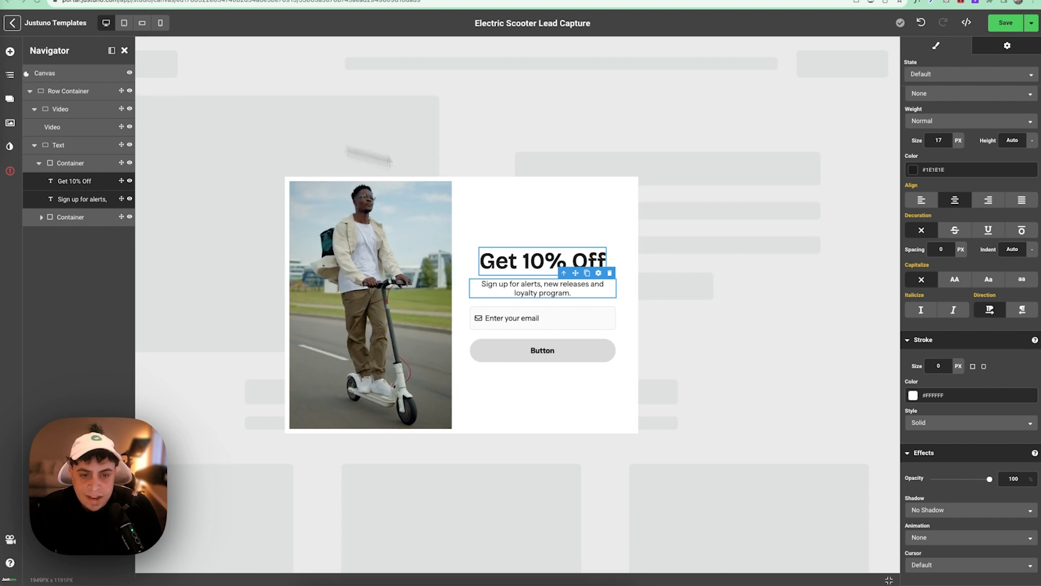
# - Give the button a 2 px #1BB077 outline, #1BB077 background, white text and the label 'Sign up now'
pyautogui.click(591, 362)
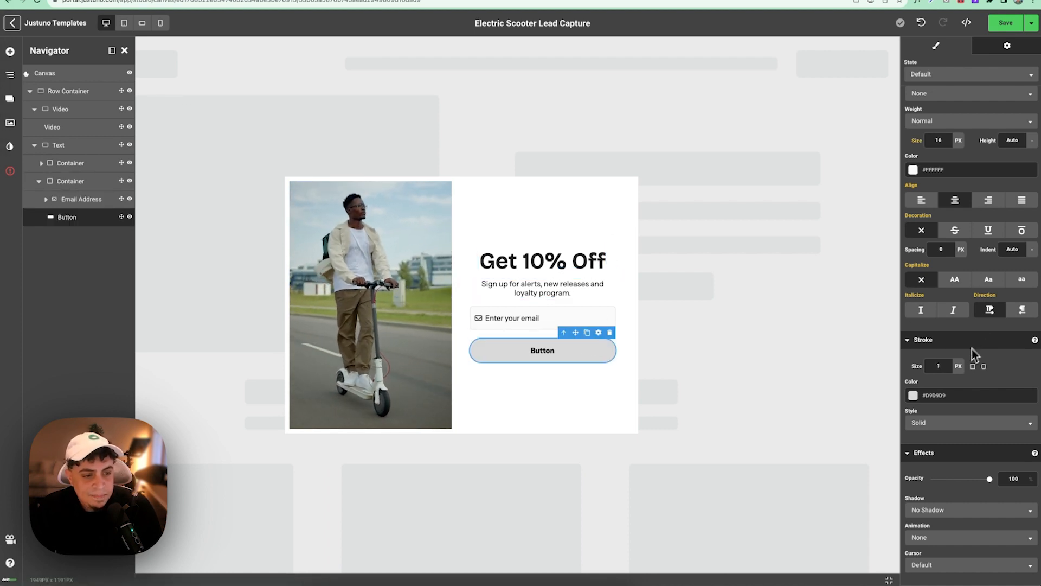
pyautogui.scroll(1, 942, 391)
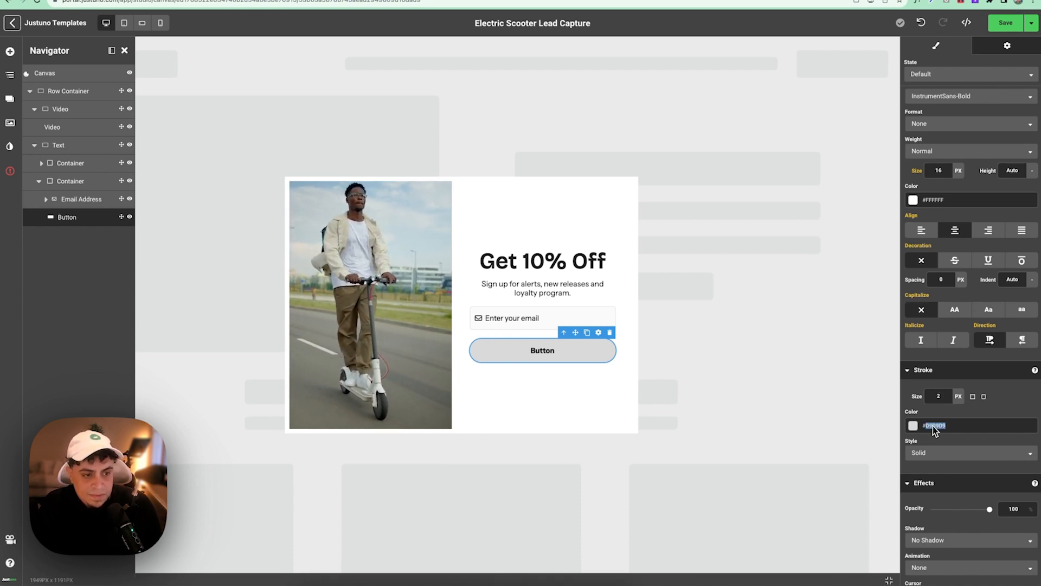
pyautogui.write('#1BB077')
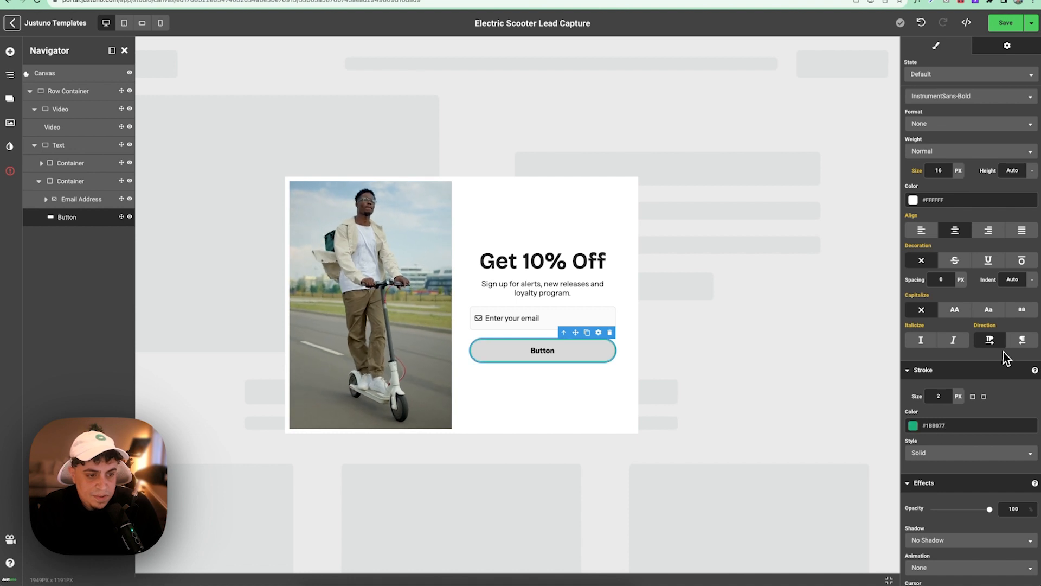
pyautogui.scroll(2, 989, 279)
pyautogui.scroll(2, 986, 272)
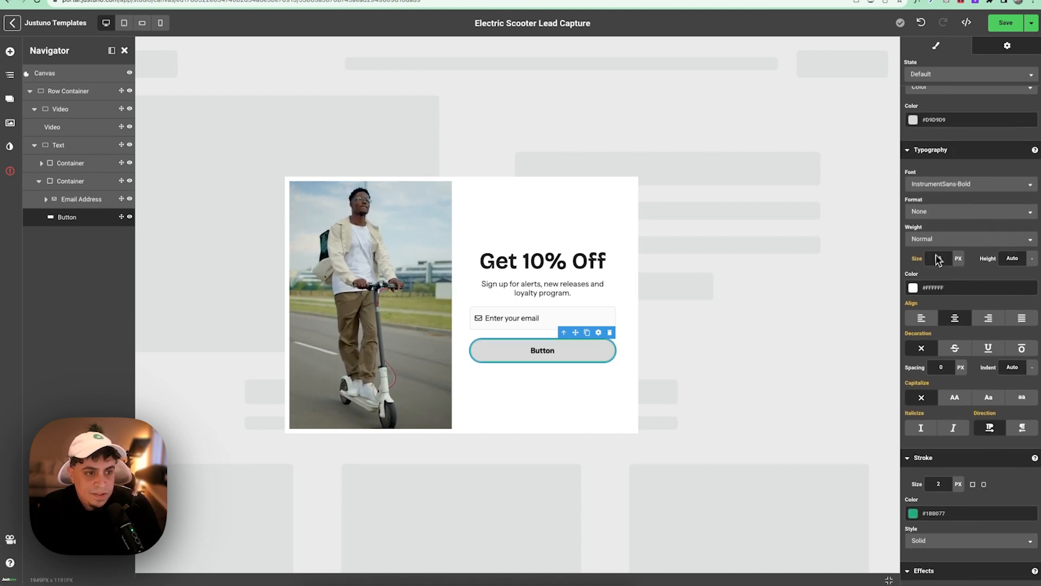
pyautogui.doubleClick(934, 292)
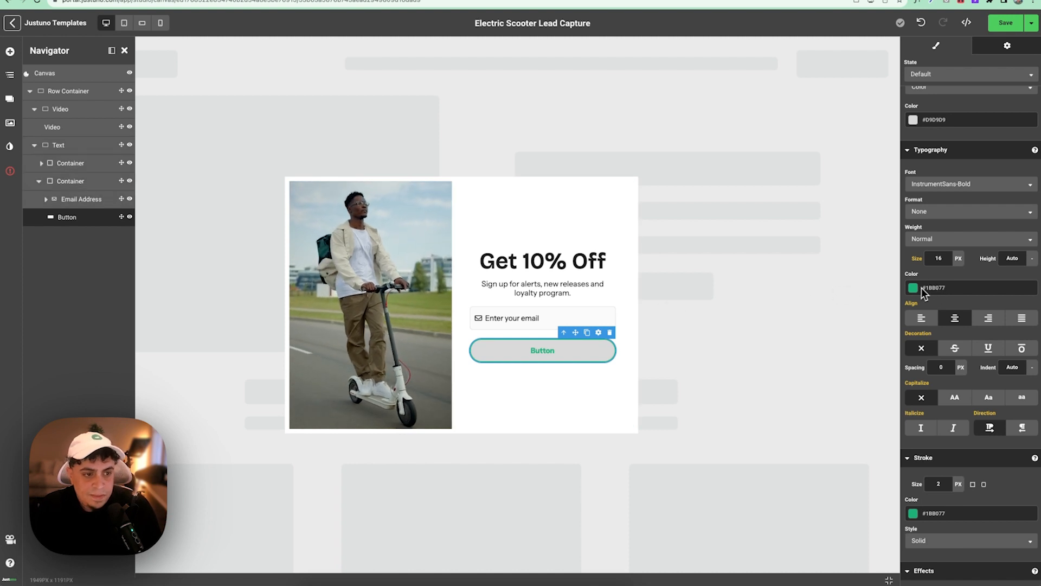
pyautogui.click(922, 288)
pyautogui.click(891, 274)
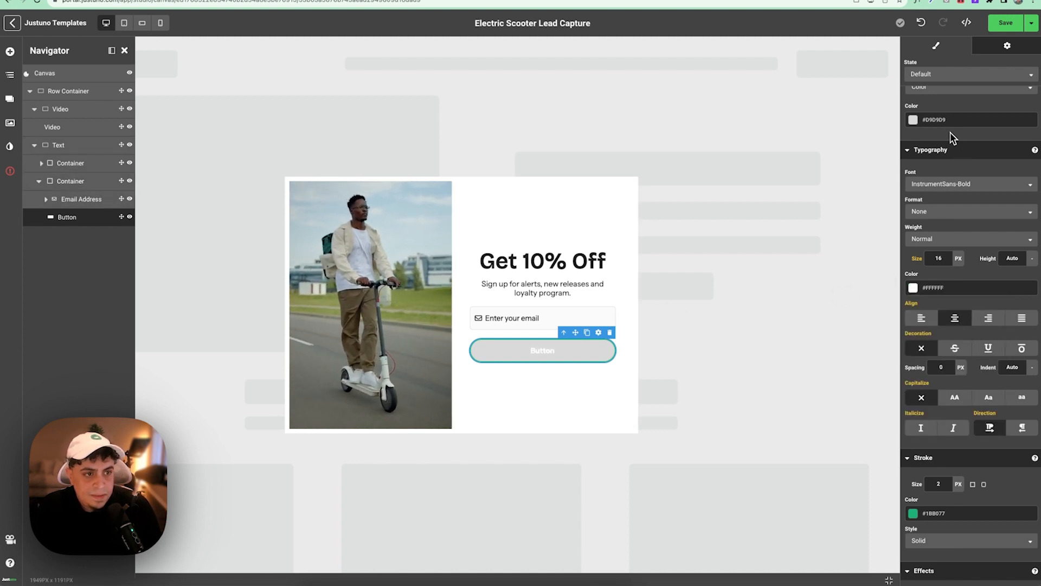
pyautogui.write('#1BB077')
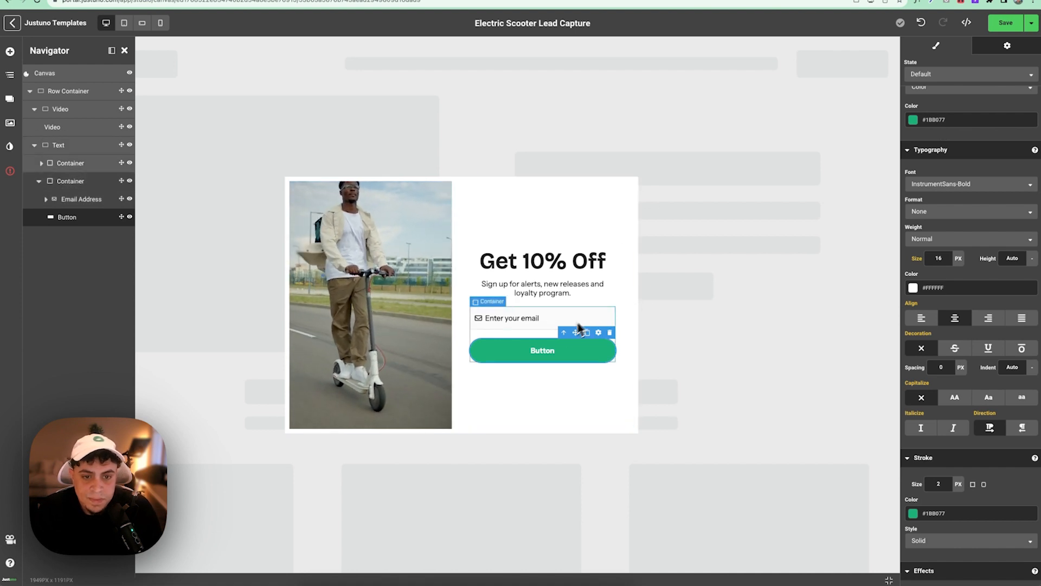
pyautogui.doubleClick(545, 350)
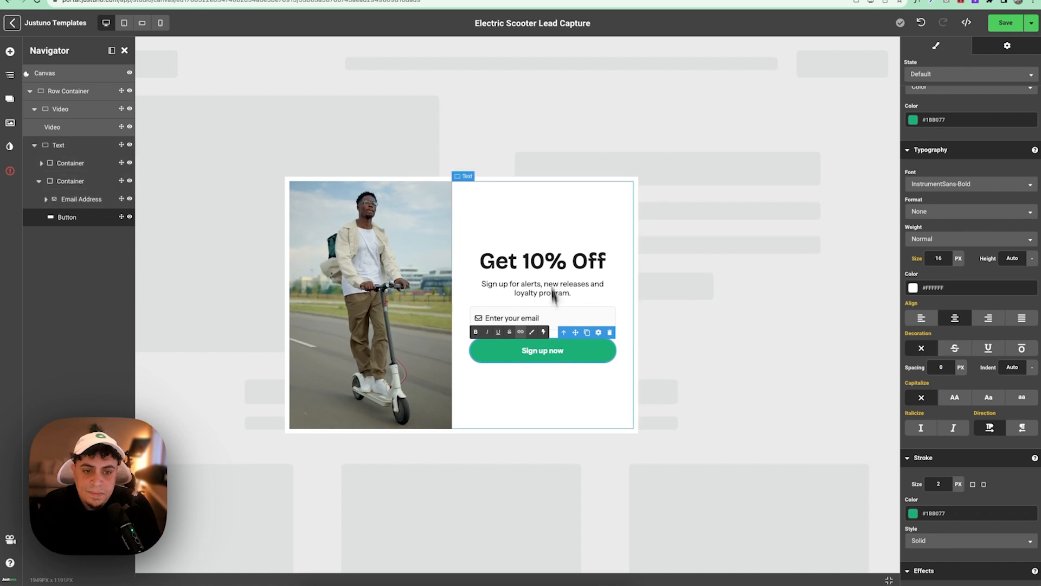
pyautogui.click(544, 214)
# - Raise the email field's height and enlarge its placeholder text to 17 px in black
pyautogui.click(577, 347)
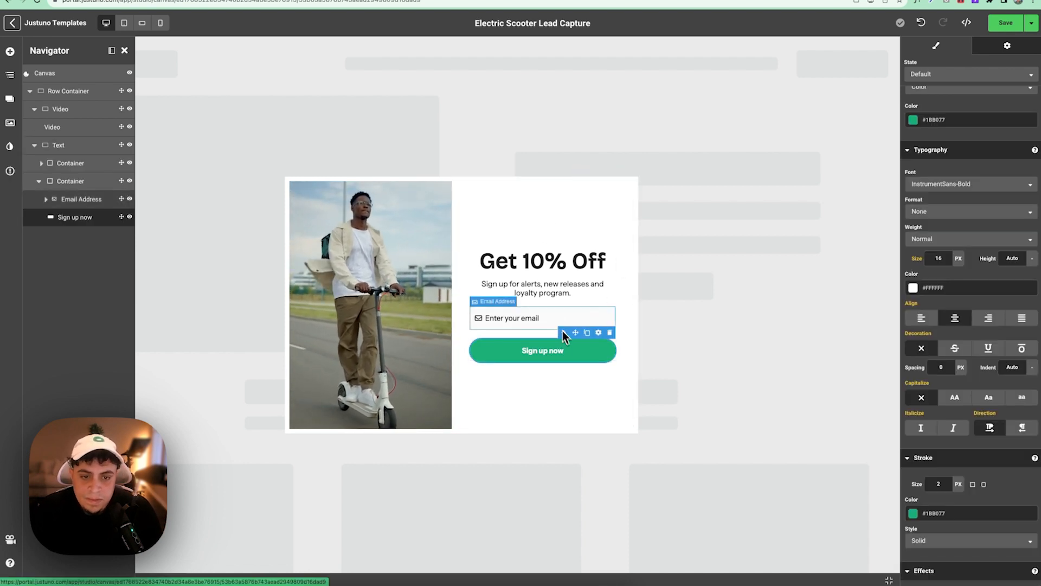
pyautogui.click(565, 329)
pyautogui.scroll(10, 917, 203)
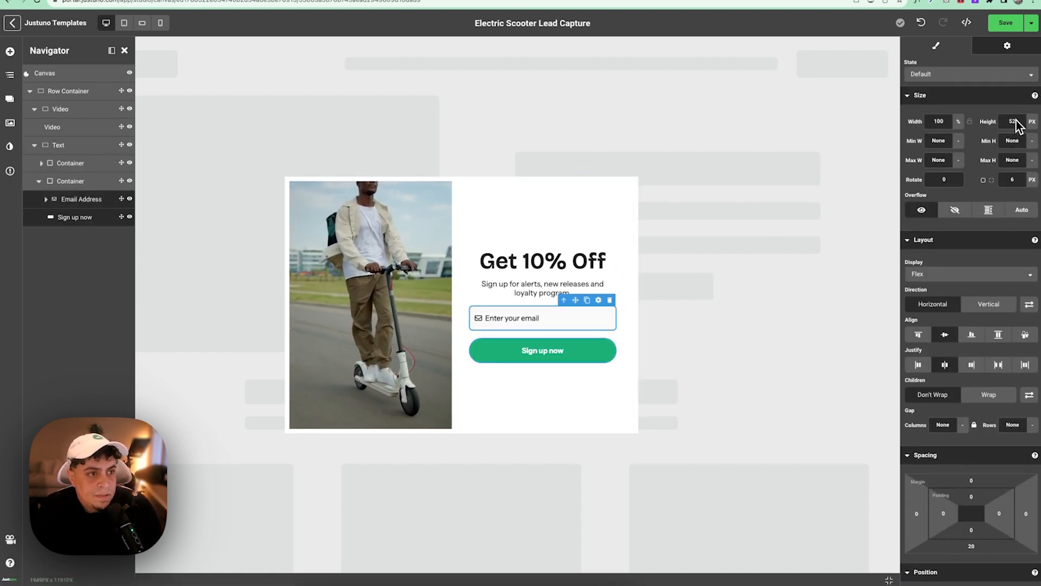
pyautogui.write('62')
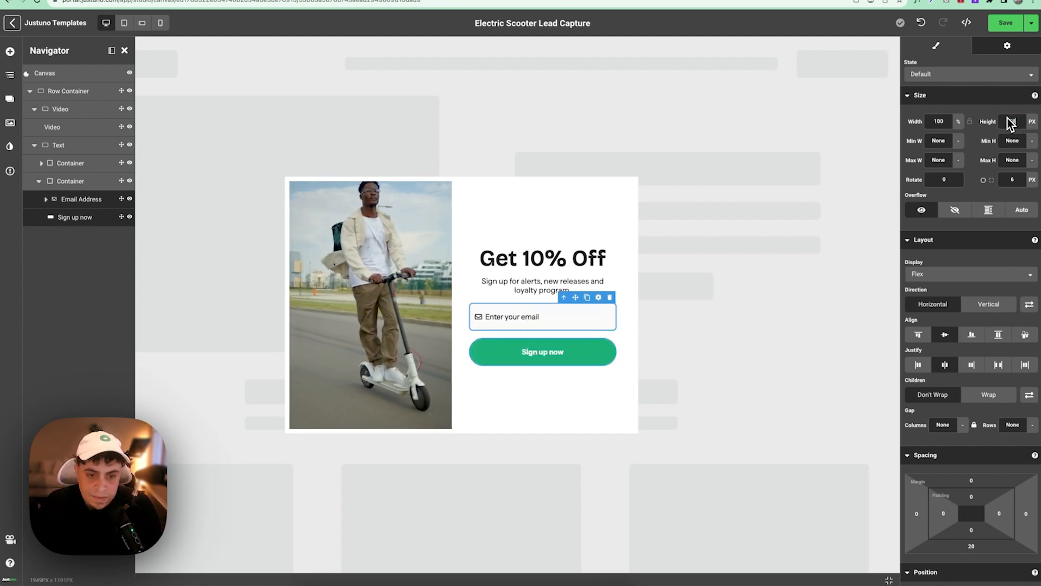
pyautogui.click(559, 356)
pyautogui.click(539, 319)
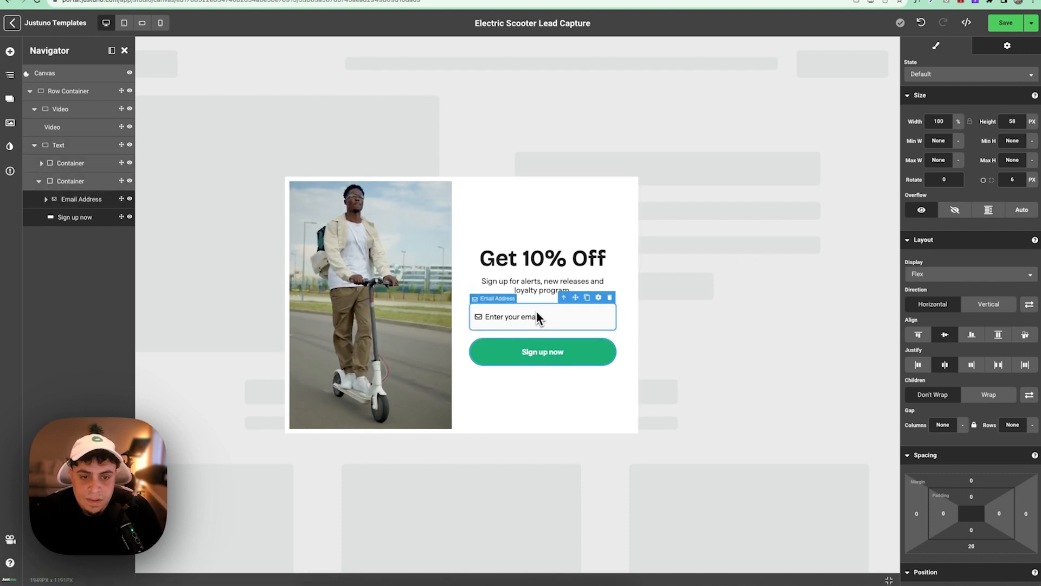
pyautogui.scroll(-8, 991, 398)
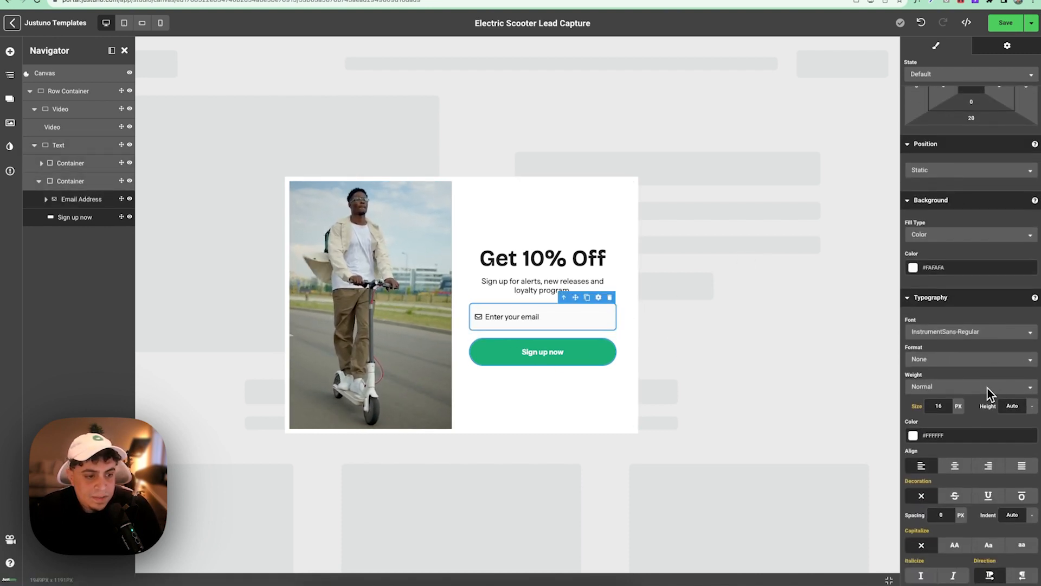
pyautogui.press('Up')
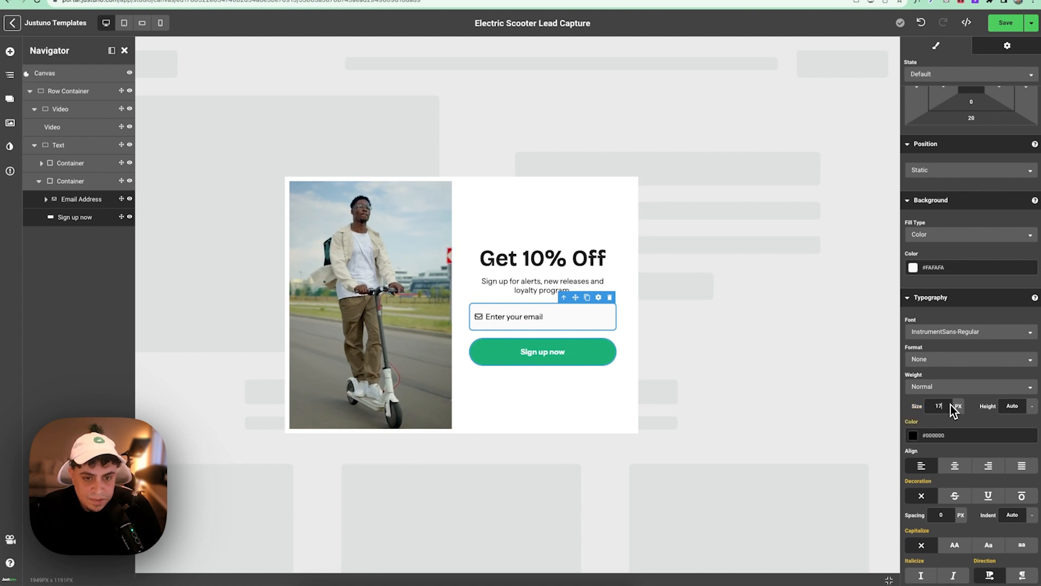
pyautogui.click(607, 401)
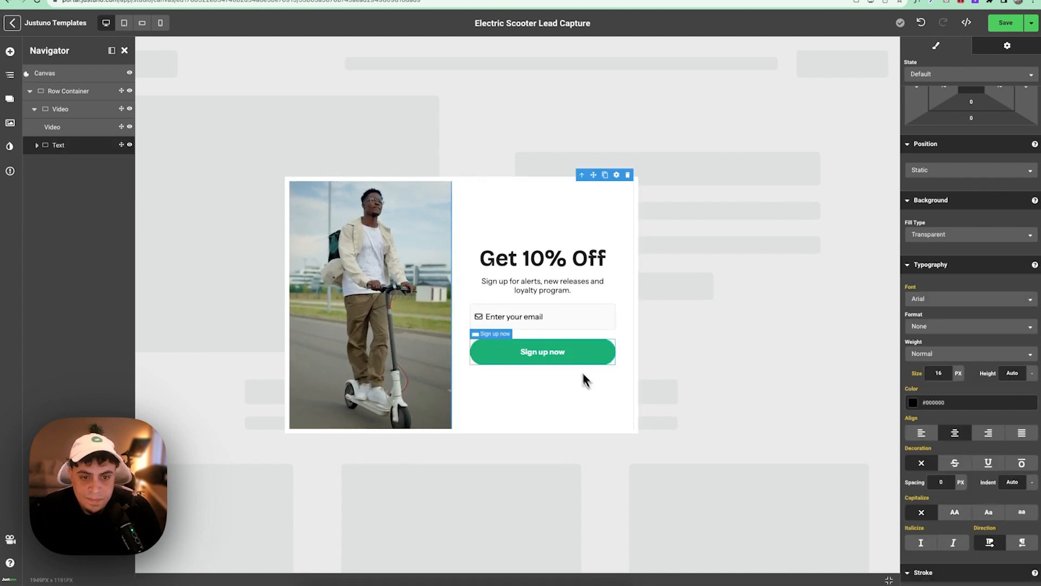
# - Save the promotion, preview the popup, and return to the editor
pyautogui.click(1032, 24)
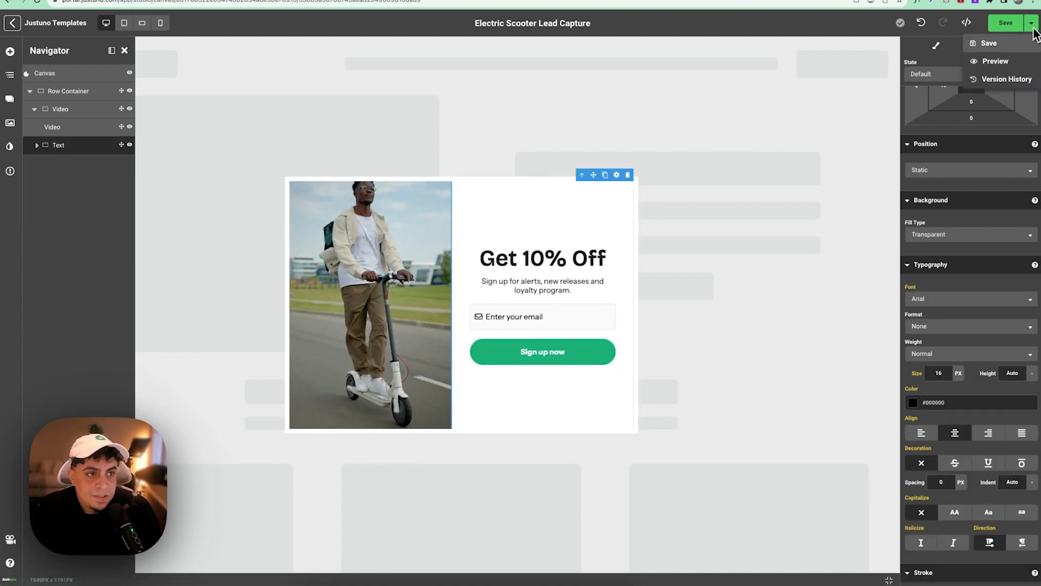
pyautogui.click(1013, 62)
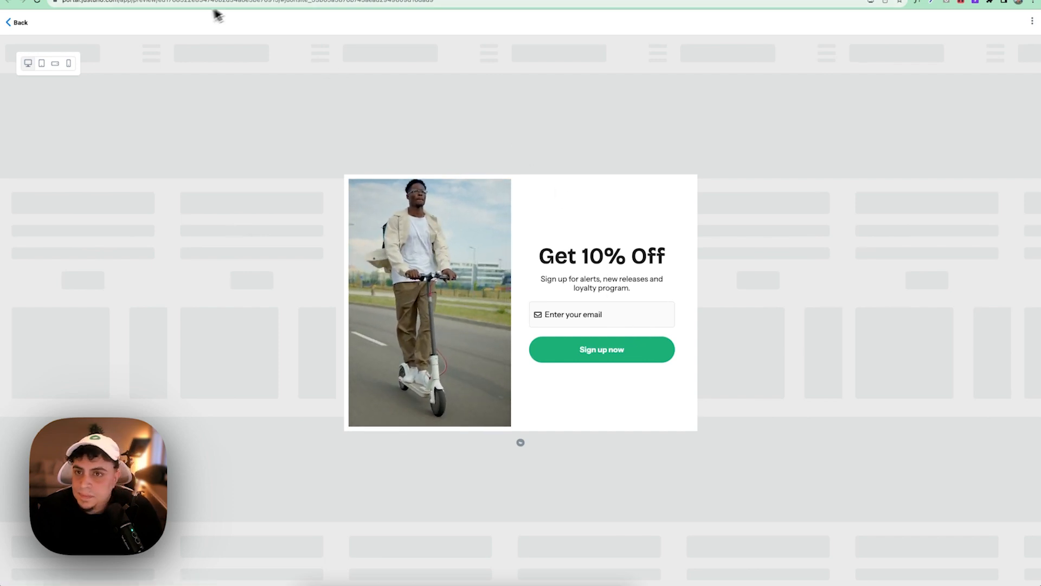
pyautogui.click(168, 0)
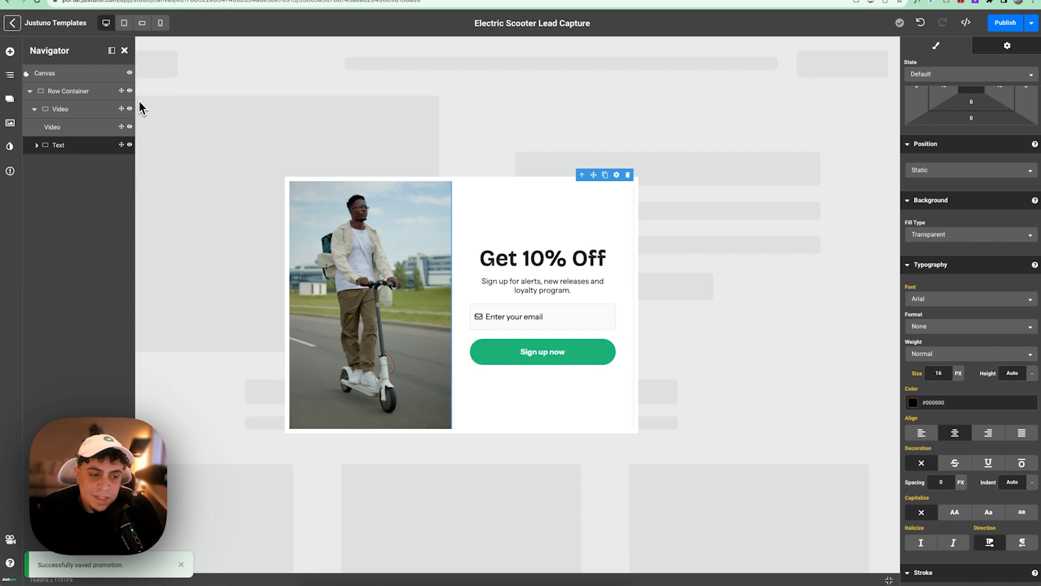
# - Drag a Close element onto the popup and set its position to Absolute
pyautogui.click(10, 52)
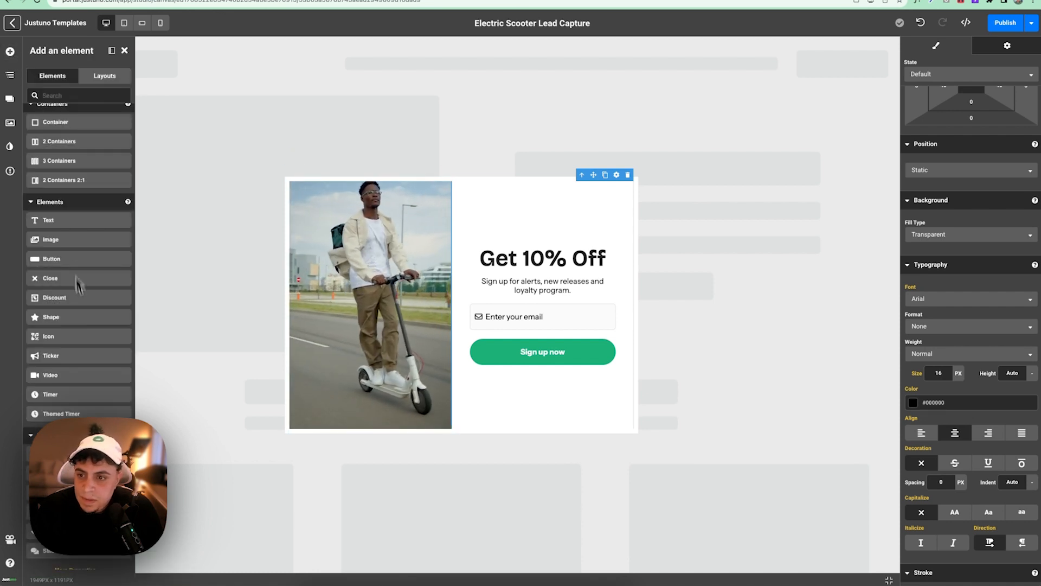
pyautogui.moveTo(63, 276); pyautogui.dragTo(336, 180)
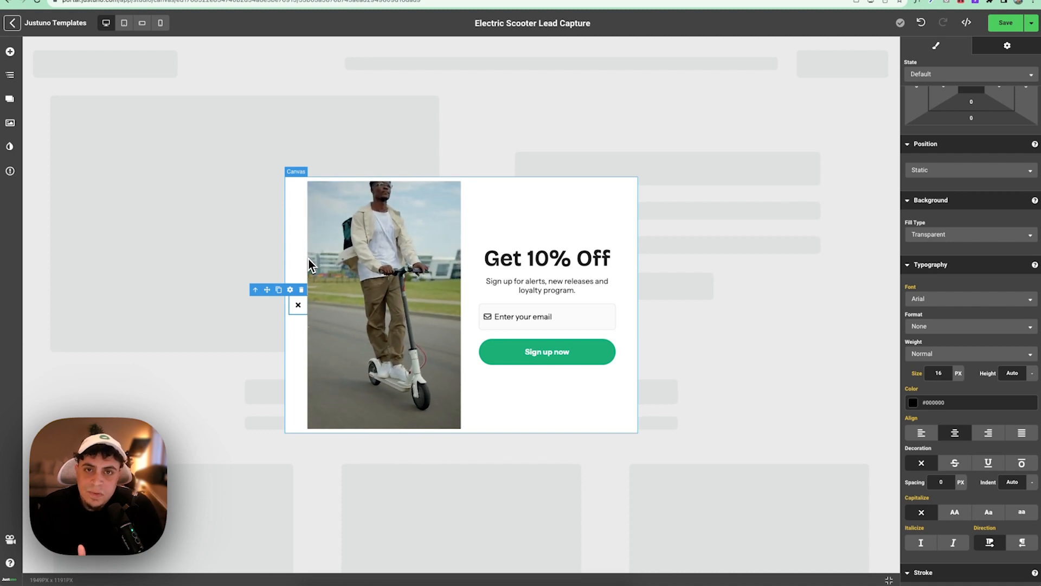
pyautogui.scroll(3, 941, 162)
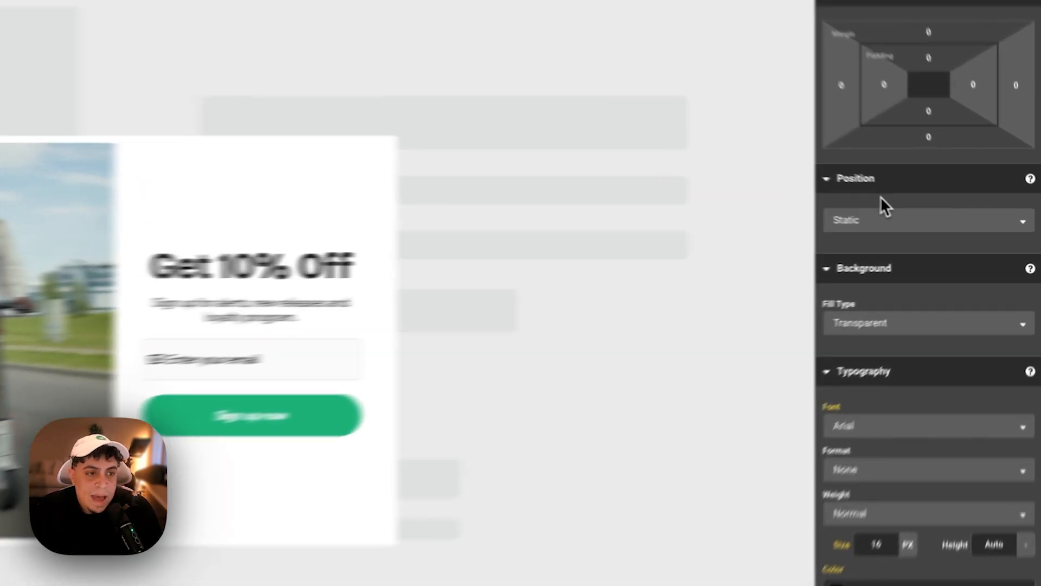
pyautogui.click(881, 222)
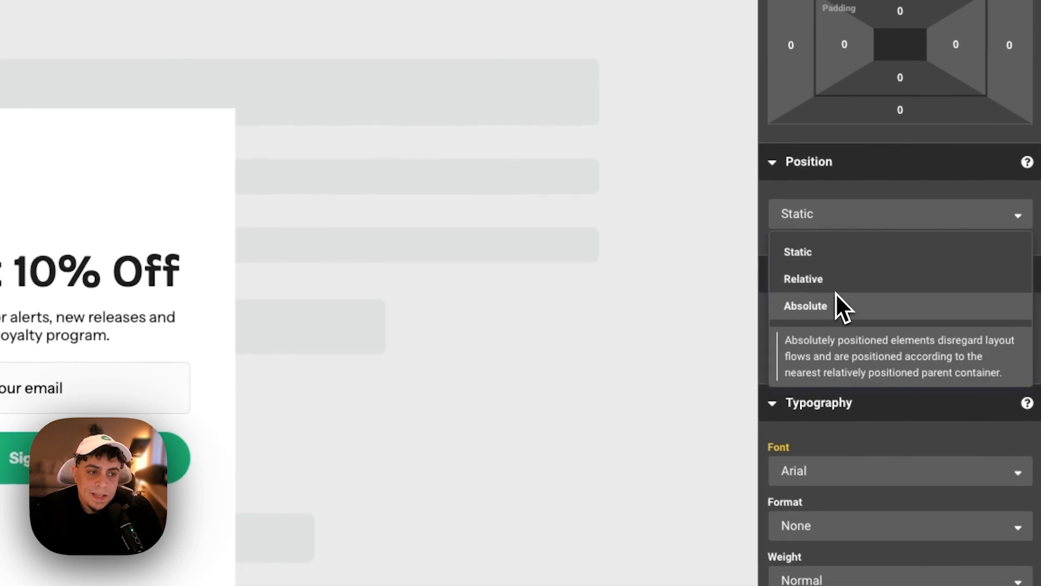
pyautogui.click(876, 287)
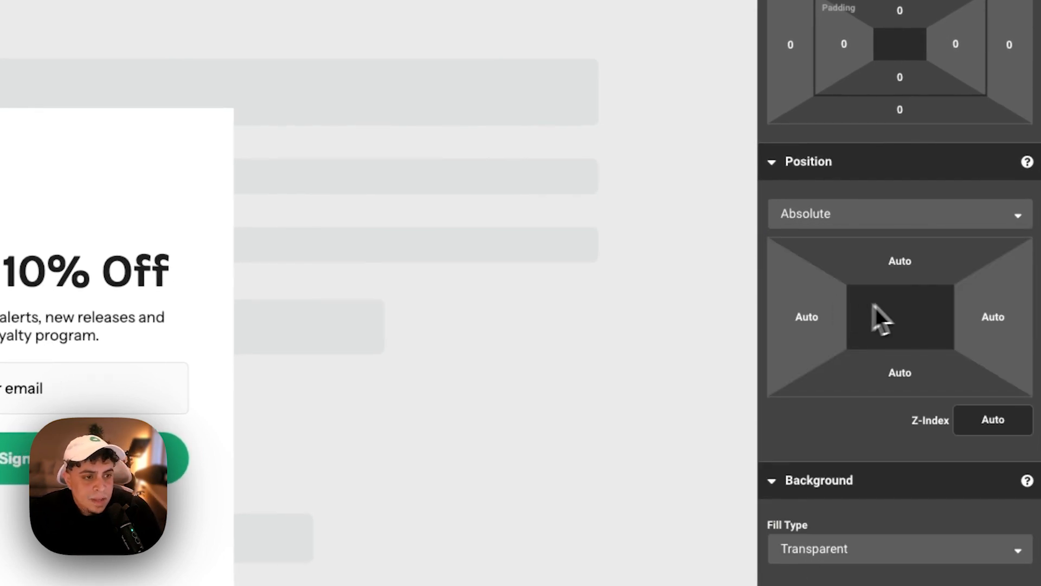
# - Offset the close button to Top 0 and Right 0, then save the promotion
pyautogui.click(907, 259)
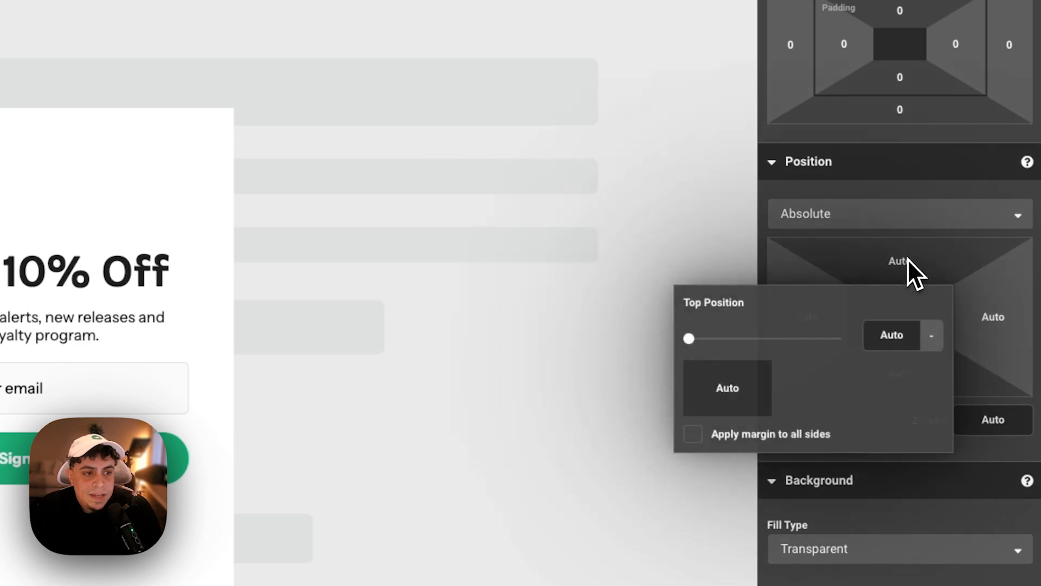
pyautogui.click(899, 325)
pyautogui.click(994, 314)
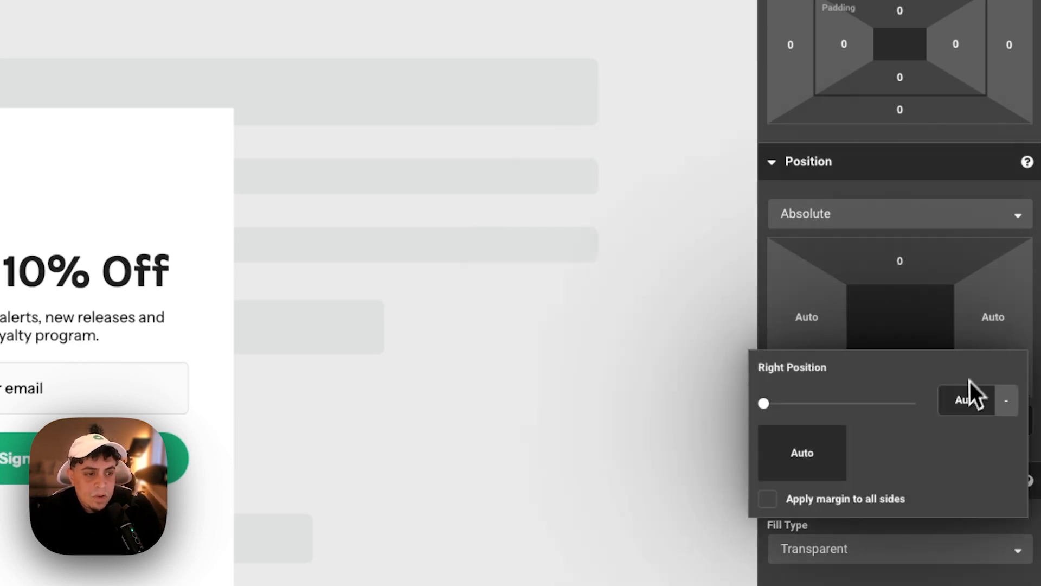
pyautogui.click(965, 399)
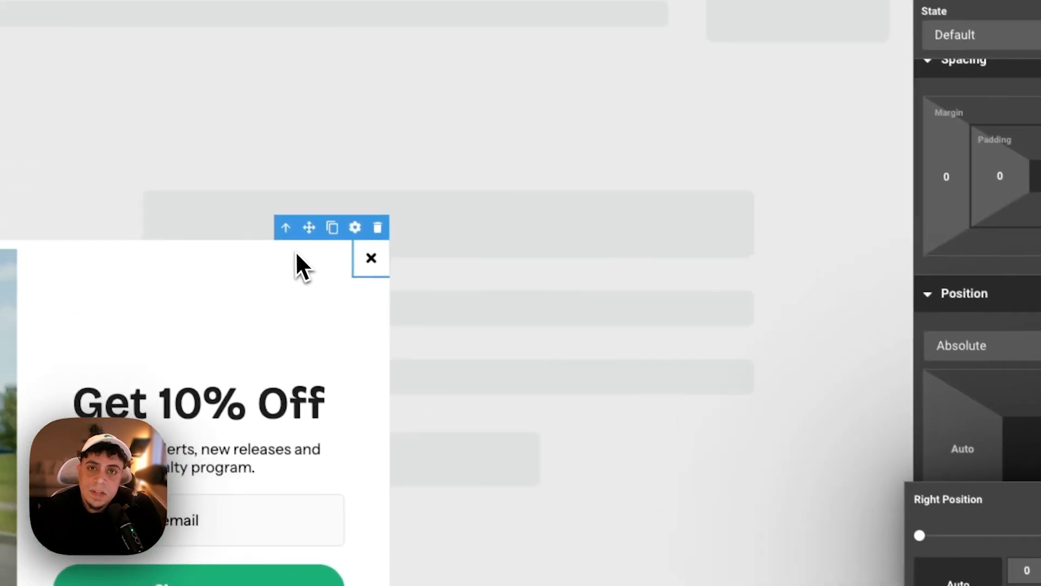
pyautogui.click(272, 262)
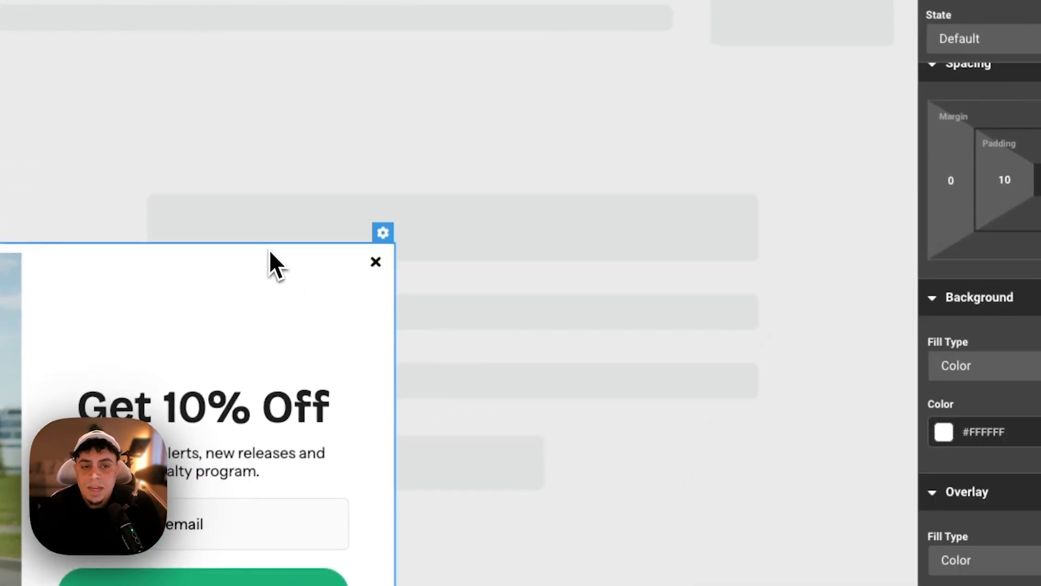
pyautogui.click(363, 265)
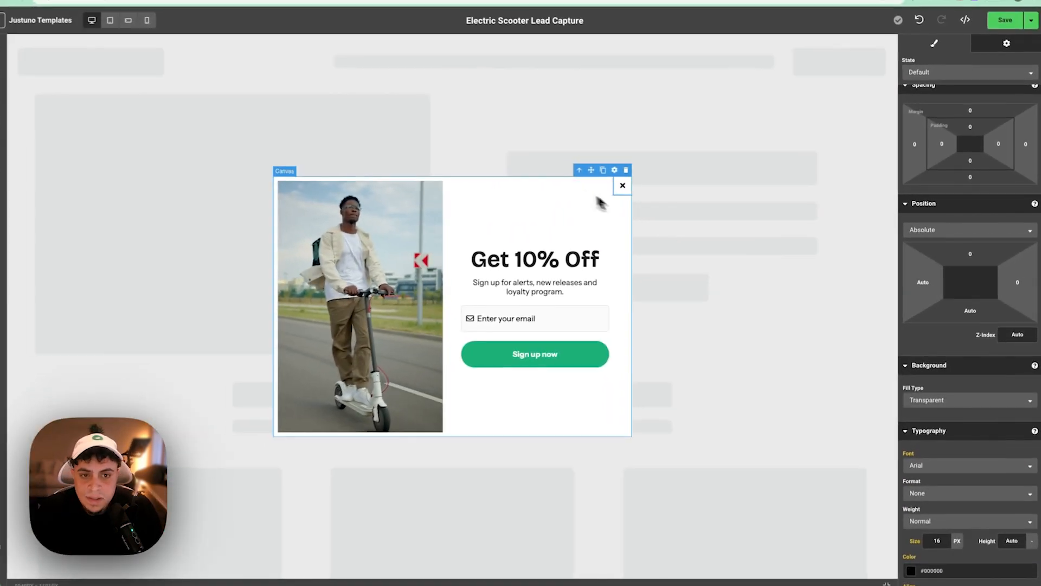
pyautogui.click(1031, 22)
pyautogui.click(1024, 48)
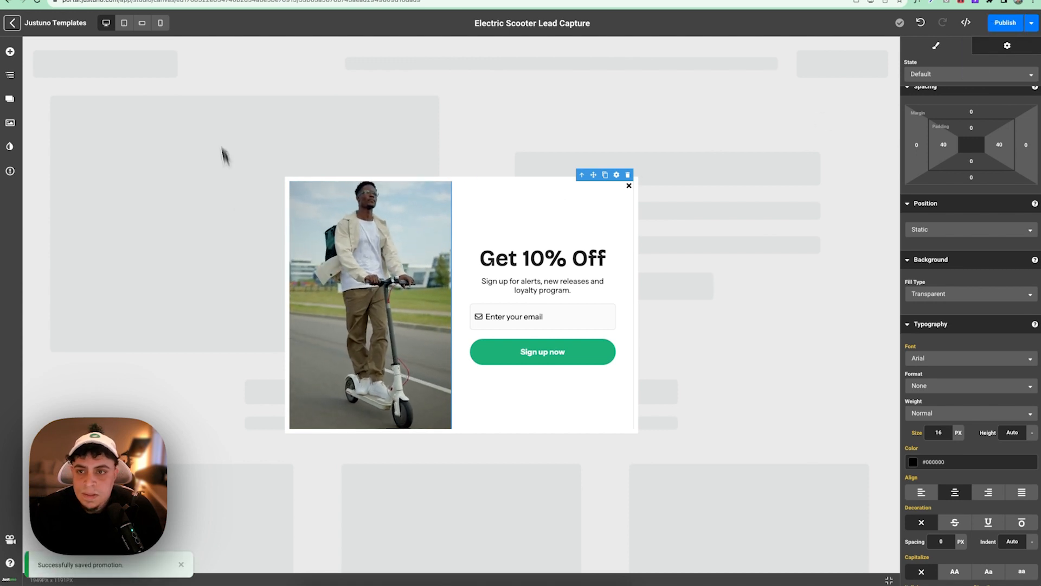
# - In the tablet layout, size the popup to 640 × 520 px
pyautogui.click(125, 25)
pyautogui.click(9, 75)
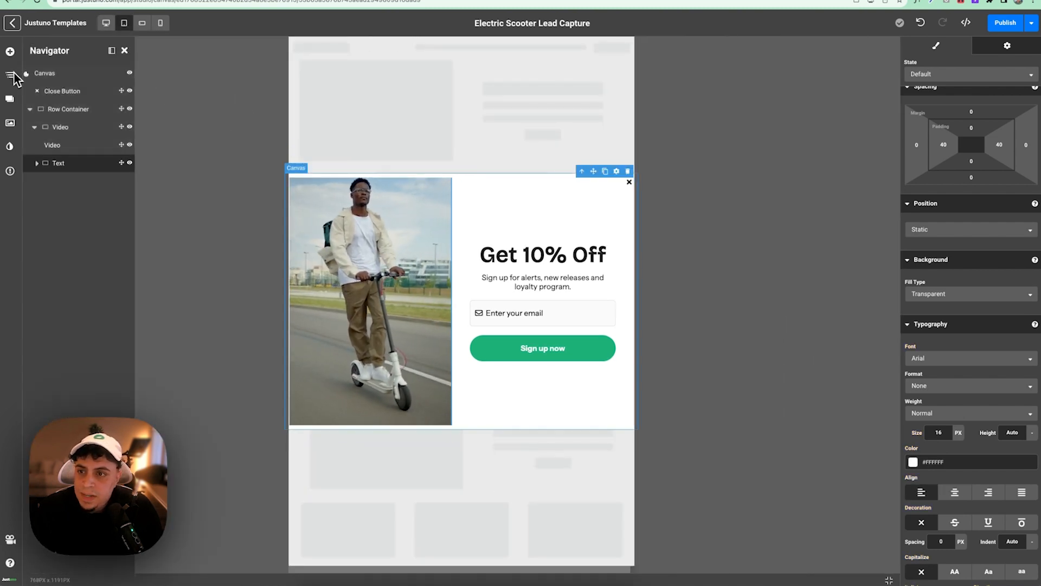
pyautogui.click(45, 73)
pyautogui.scroll(6, 975, 100)
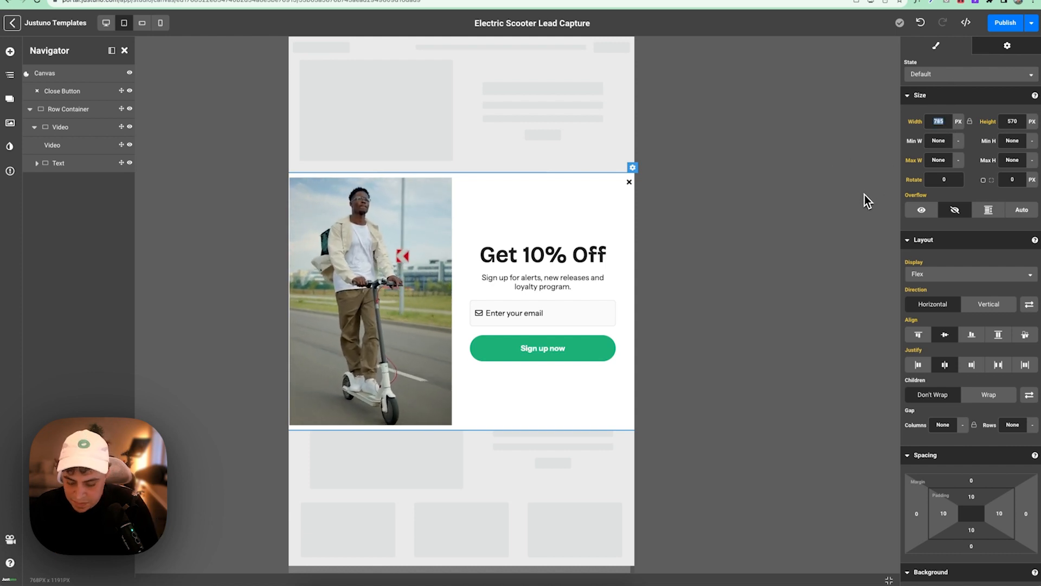
pyautogui.write('640')
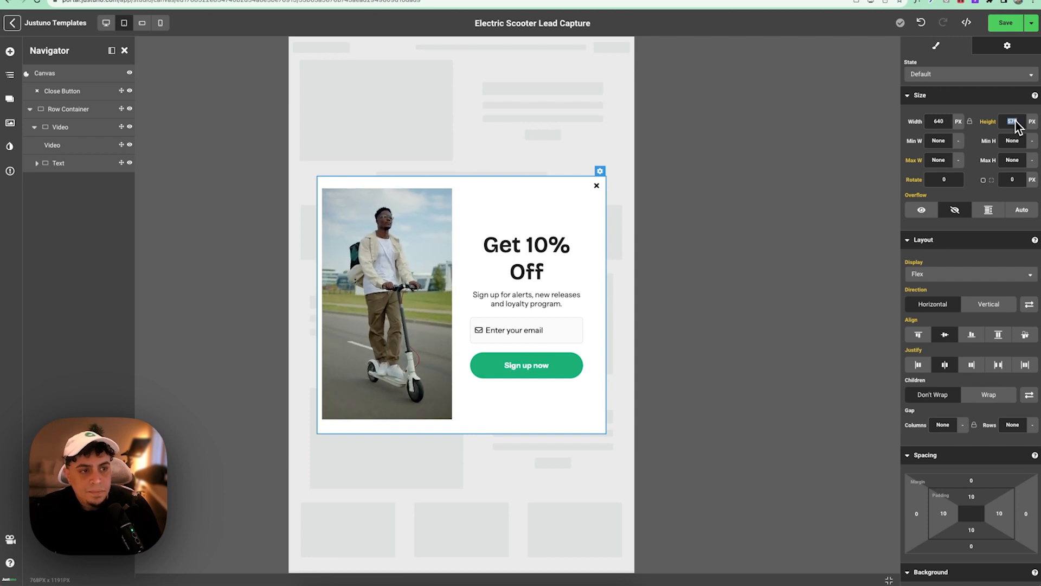
pyautogui.write('520')
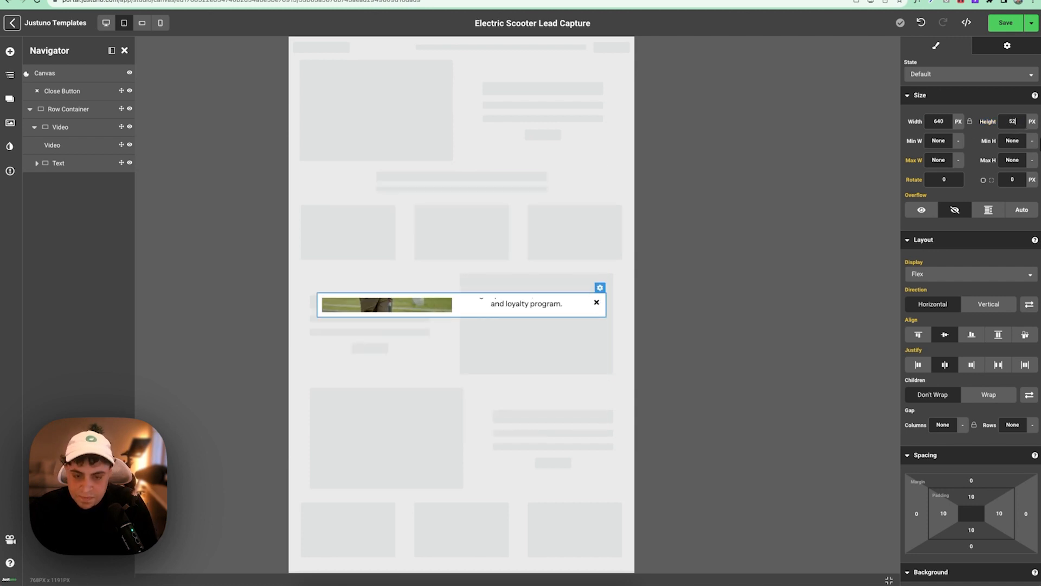
# - Set the Get 10% Off heading to 42 px, then switch to the landscape mobile layout
pyautogui.click(557, 251)
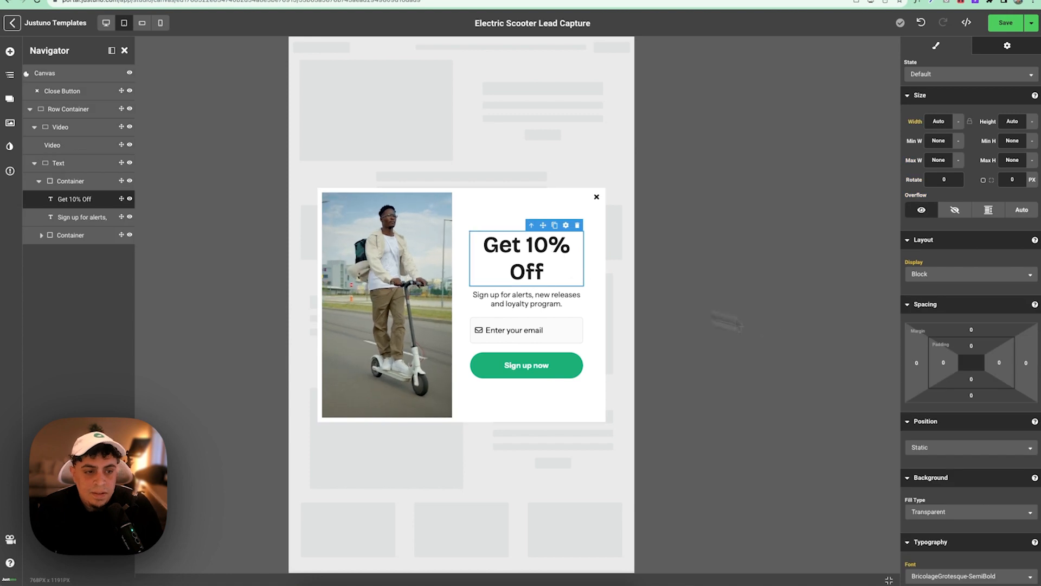
pyautogui.scroll(-5, 949, 374)
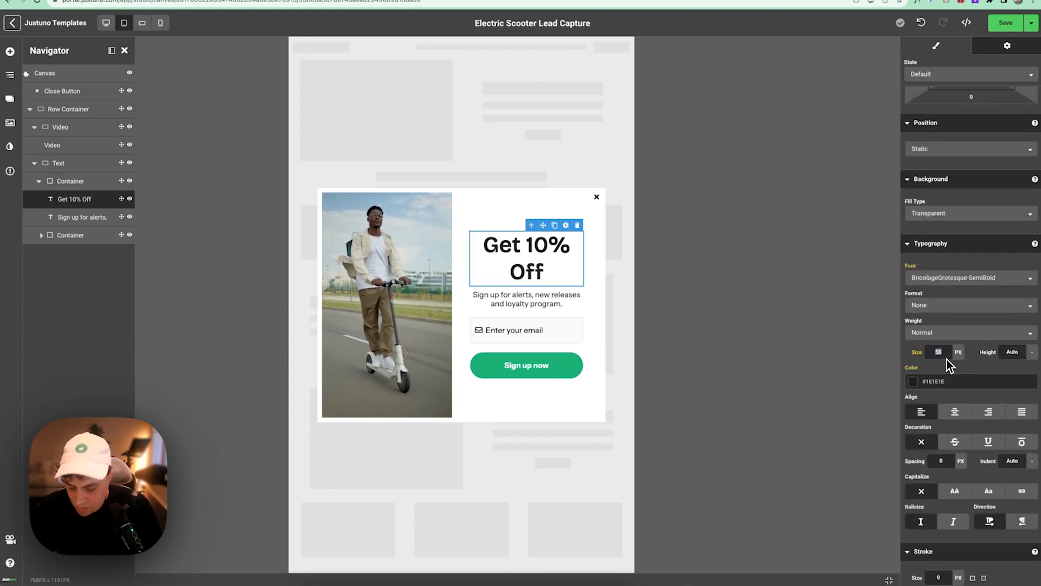
pyautogui.write('42')
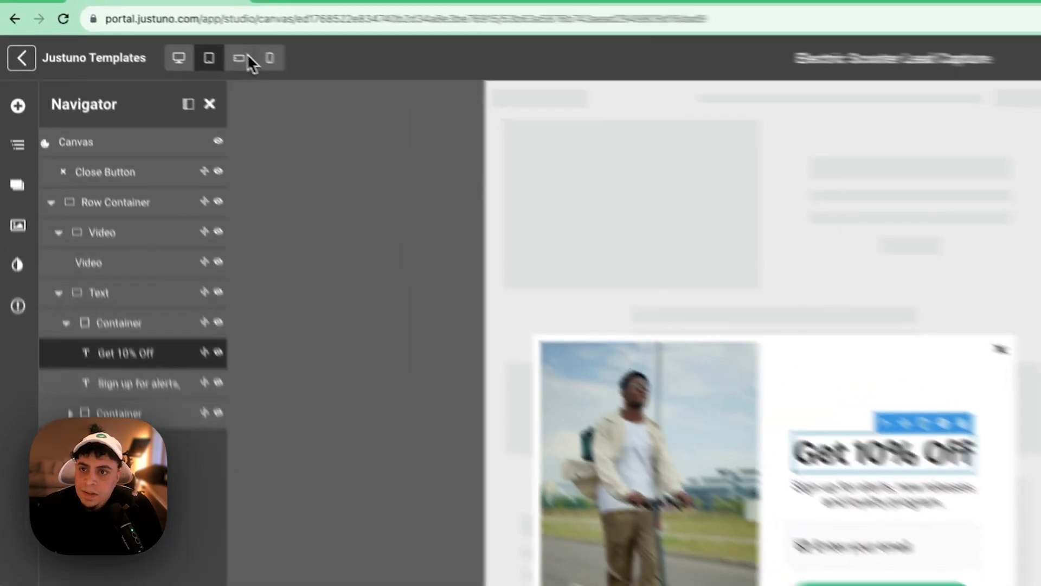
pyautogui.click(143, 23)
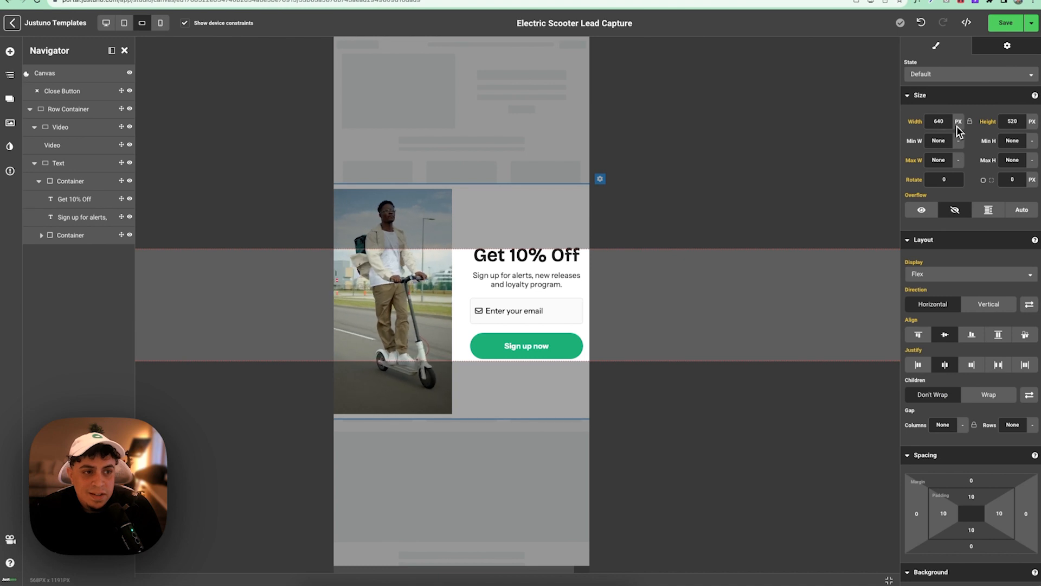
# - Make the landscape popup 90% wide and reduce its height to 230 px
pyautogui.click(954, 145)
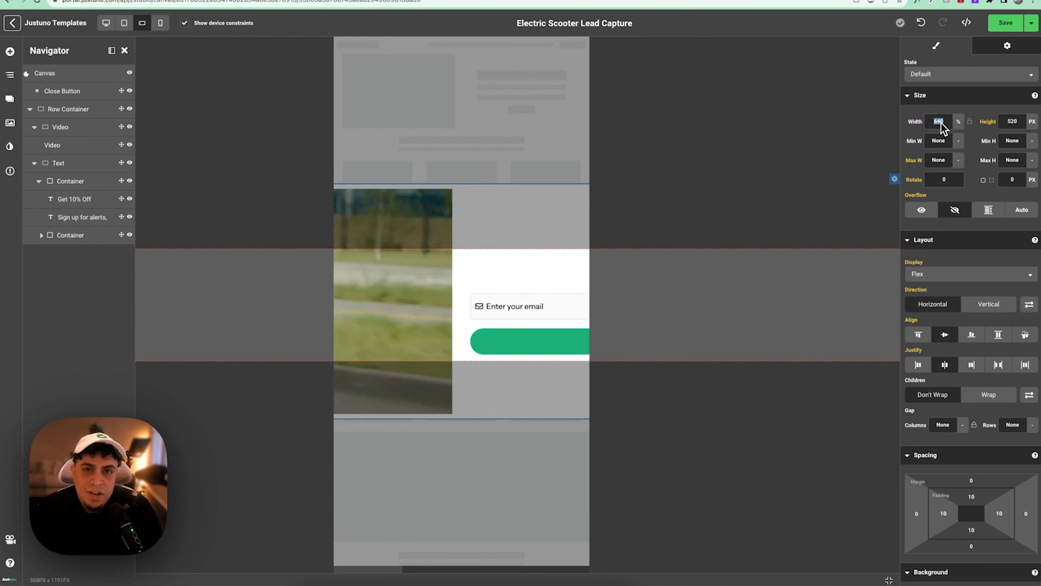
pyautogui.write('90')
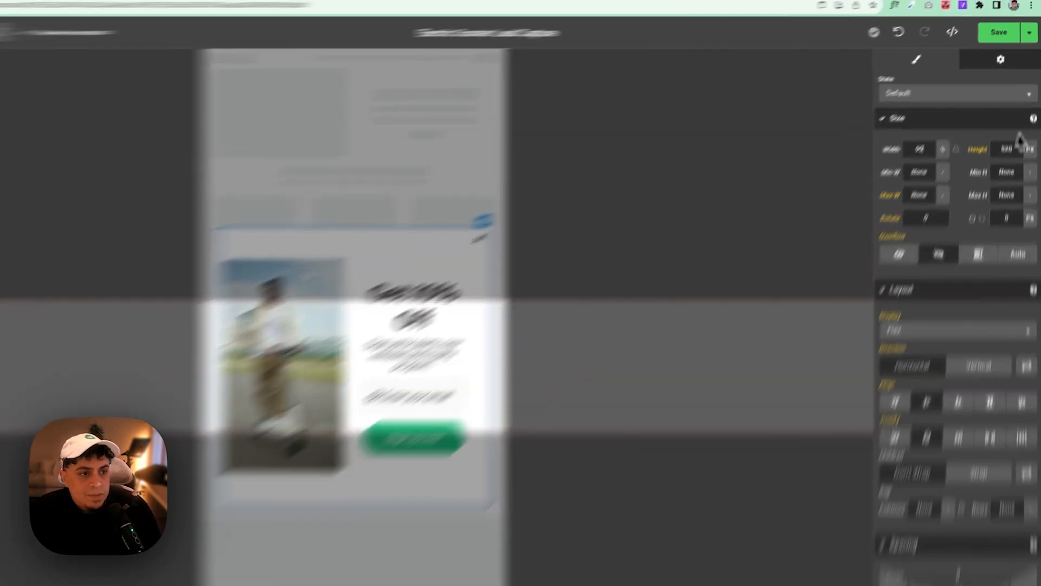
pyautogui.click(1032, 122)
pyautogui.click(1013, 283)
pyautogui.doubleClick(997, 254)
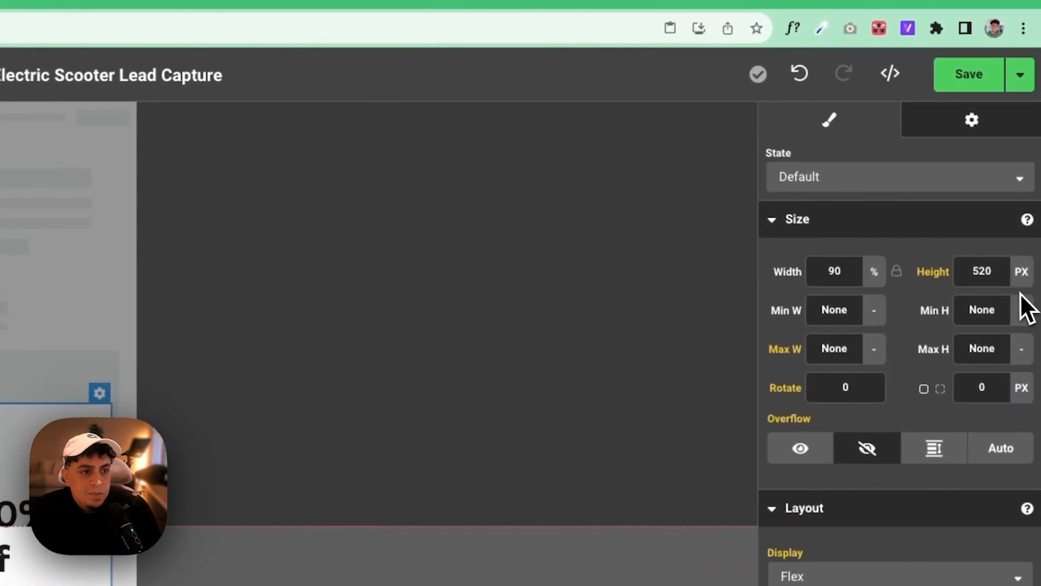
pyautogui.write('350')
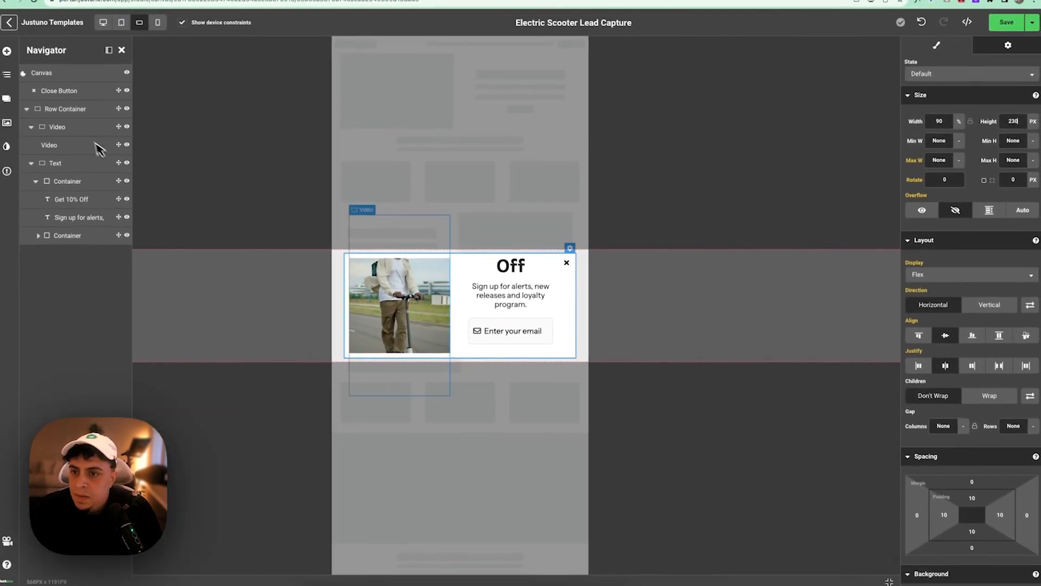
# - Narrow the video wrapper's width and step down the video's height for landscape phones
pyautogui.click(74, 113)
pyautogui.click(65, 128)
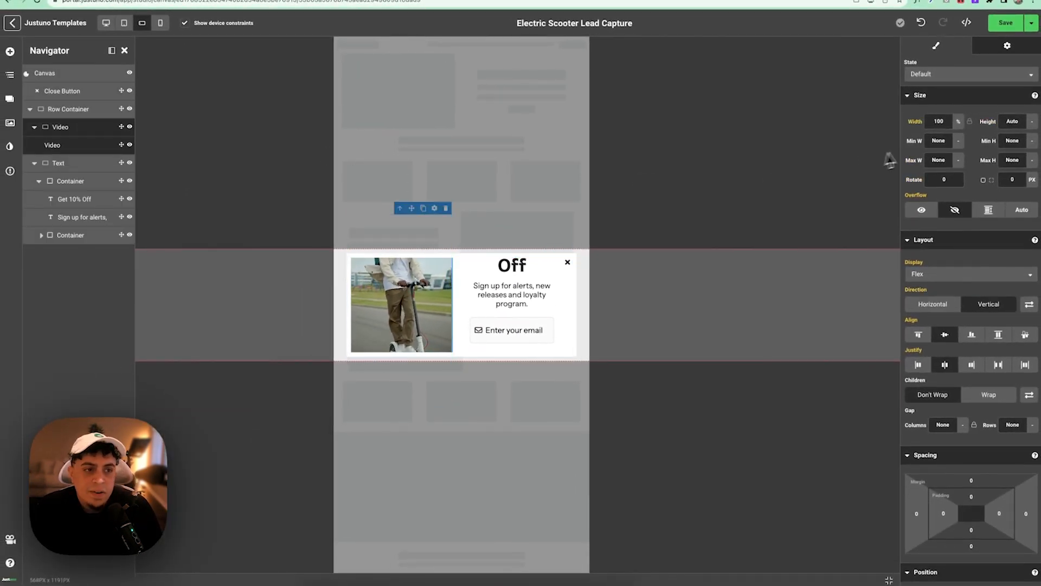
pyautogui.click(950, 128)
pyautogui.press('Down')
pyautogui.press('Down')
pyautogui.press('Down')
pyautogui.press('Down')
pyautogui.press('Down')
pyautogui.press('Down')
pyautogui.press('Down')
pyautogui.press('Down')
pyautogui.press('Down')
pyautogui.press('Down')
pyautogui.press('Down')
pyautogui.press('Down')
pyautogui.press('Down')
pyautogui.press('Down')
pyautogui.press('Down')
pyautogui.press('Down')
pyautogui.press('Down')
pyautogui.press('Down')
pyautogui.press('Down')
pyautogui.press('Down')
pyautogui.press('Down')
pyautogui.press('Down')
pyautogui.press('Down')
pyautogui.press('Down')
pyautogui.press('Down')
pyautogui.press('Down')
pyautogui.press('Down')
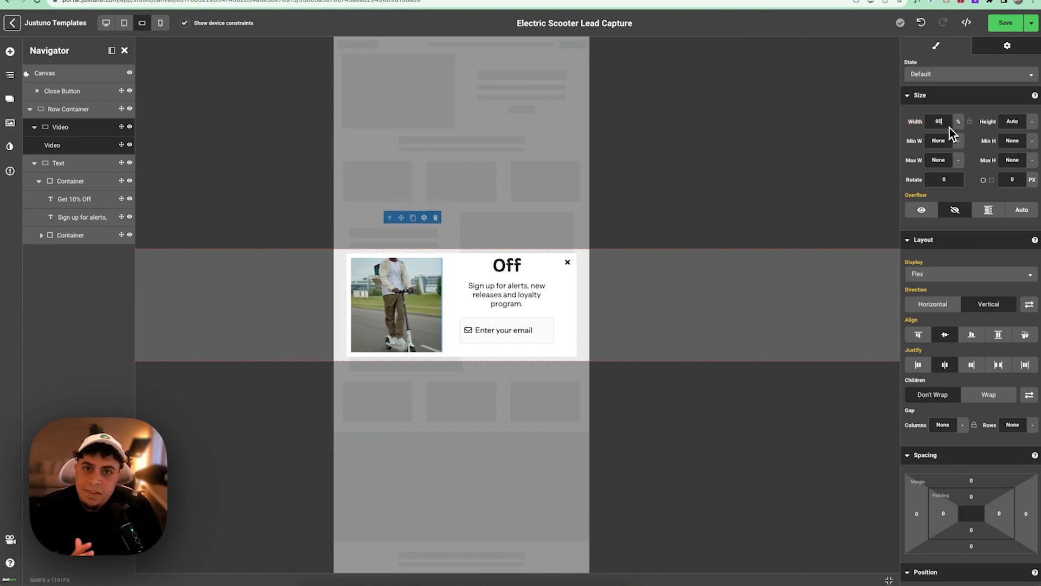
pyautogui.press('Down')
pyautogui.press('Down')
pyautogui.press('Down')
pyautogui.press('Down')
pyautogui.press('Down')
pyautogui.press('Down')
pyautogui.press('Down')
pyautogui.press('Down')
pyautogui.press('Down')
pyautogui.press('Down')
pyautogui.press('Down')
pyautogui.press('Down')
pyautogui.press('Down')
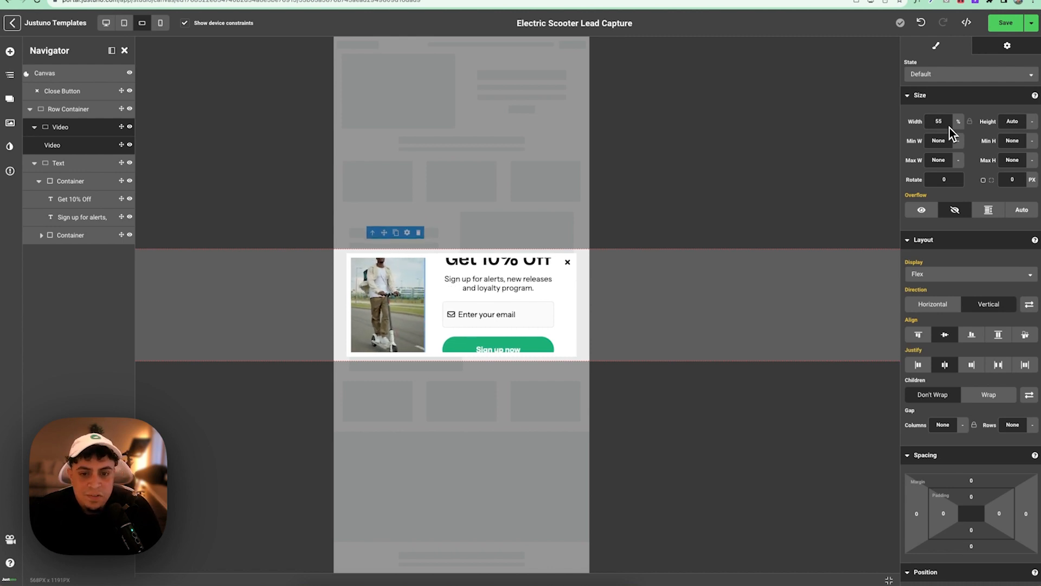
pyautogui.click(103, 145)
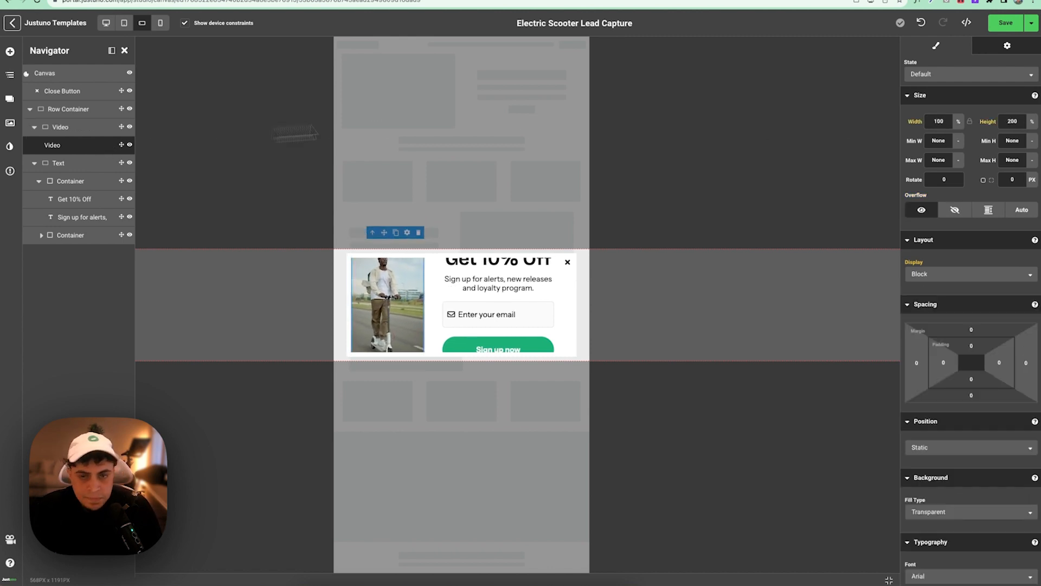
pyautogui.click(1014, 126)
pyautogui.press('Down')
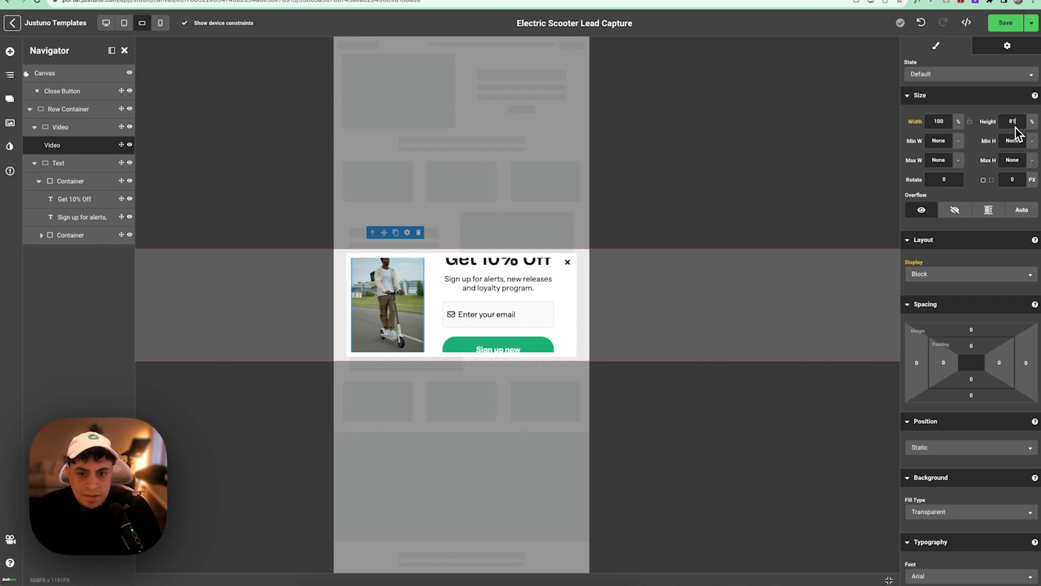
pyautogui.click(66, 127)
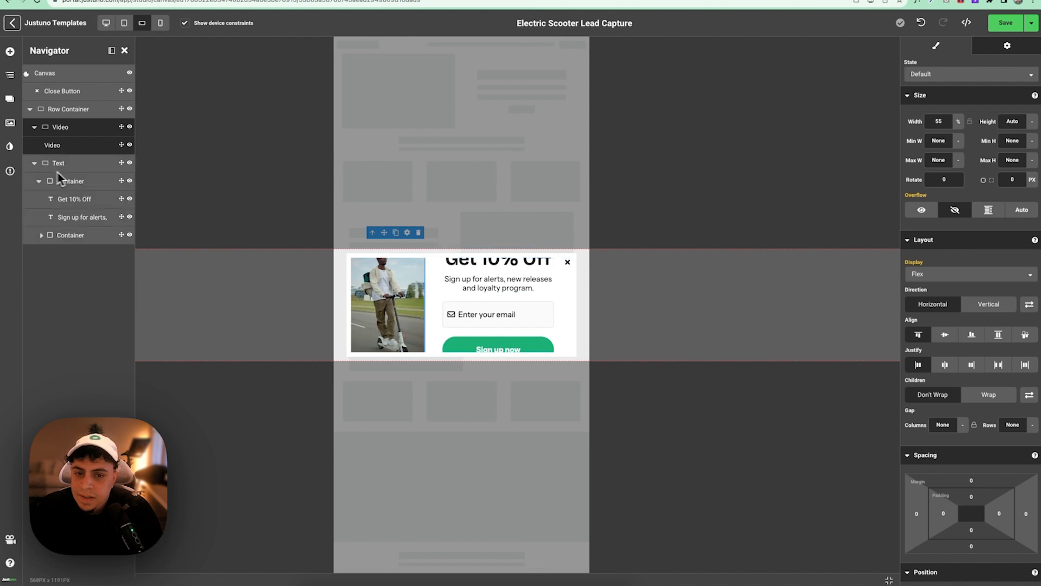
# - Shrink the Get 10% Off heading to 22 px and the subtitle to 15 px
pyautogui.click(503, 268)
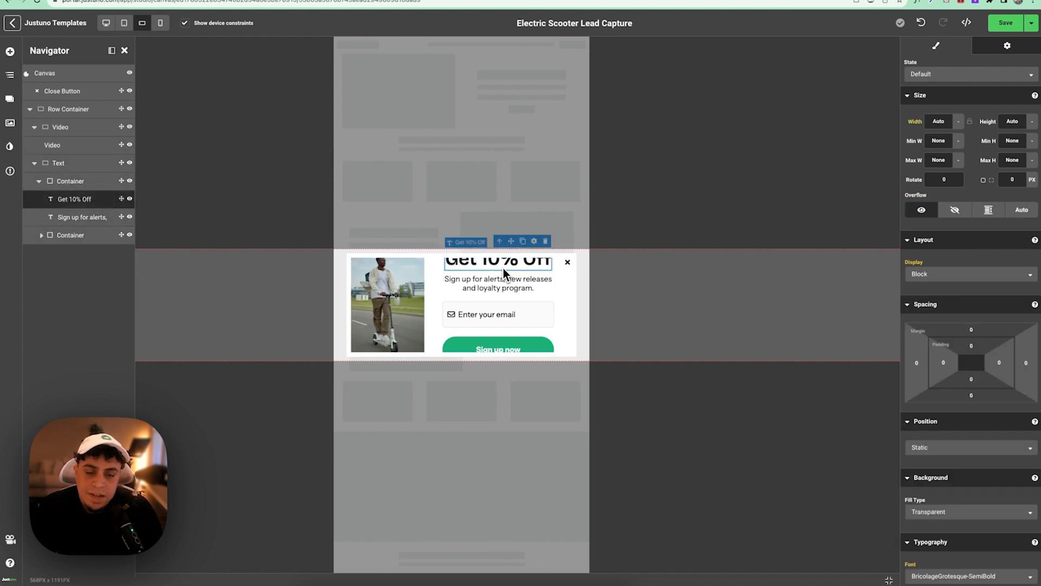
pyautogui.scroll(-5, 960, 365)
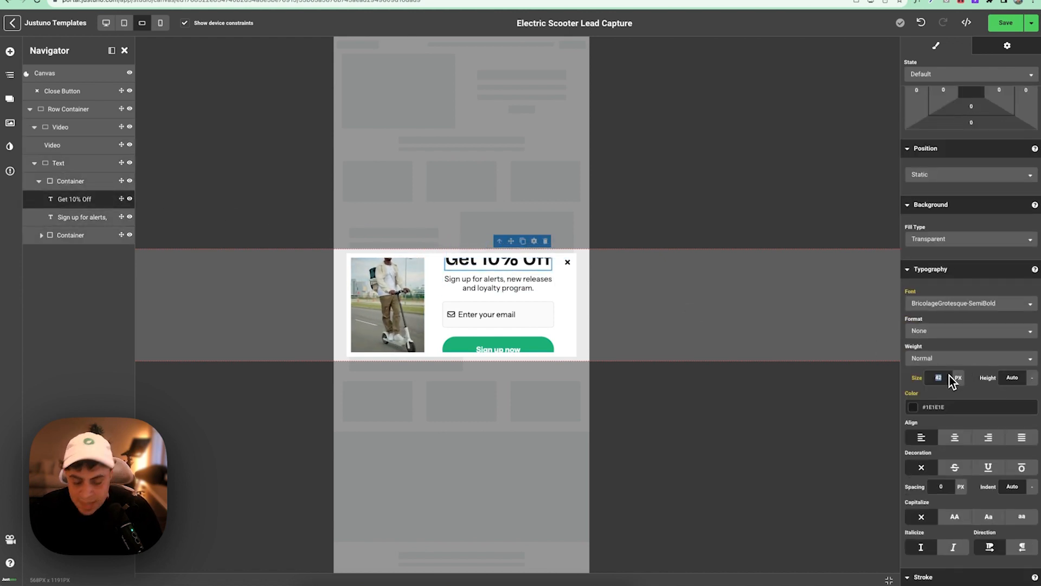
pyautogui.write('22')
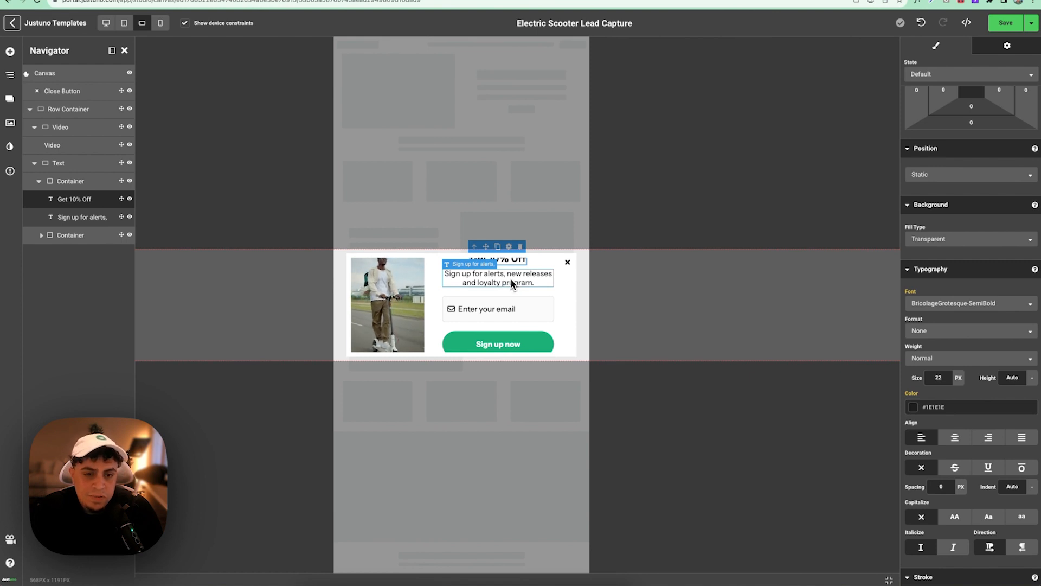
pyautogui.click(508, 278)
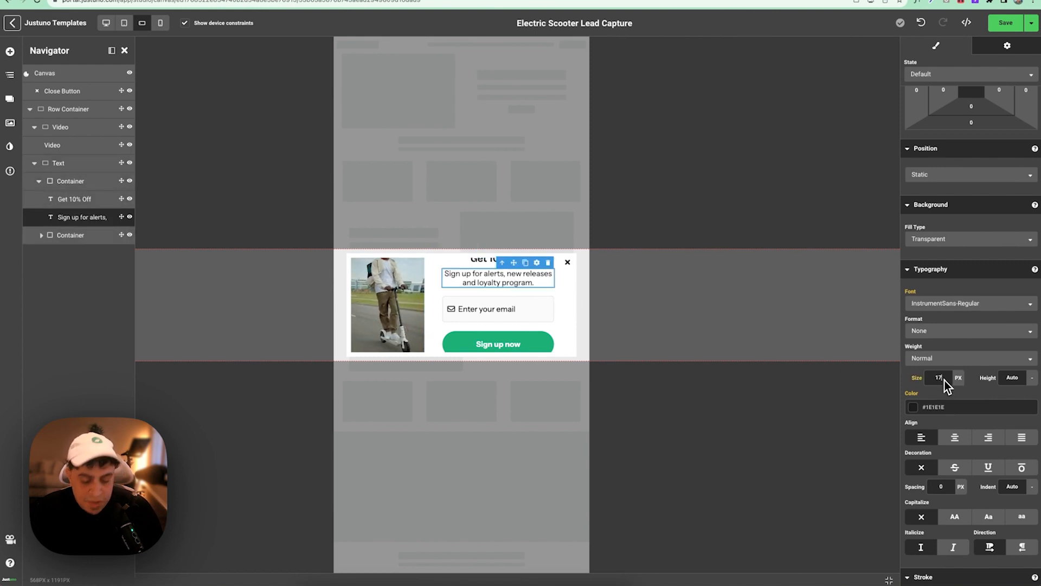
pyautogui.press('BackSpace')
pyautogui.write('5')
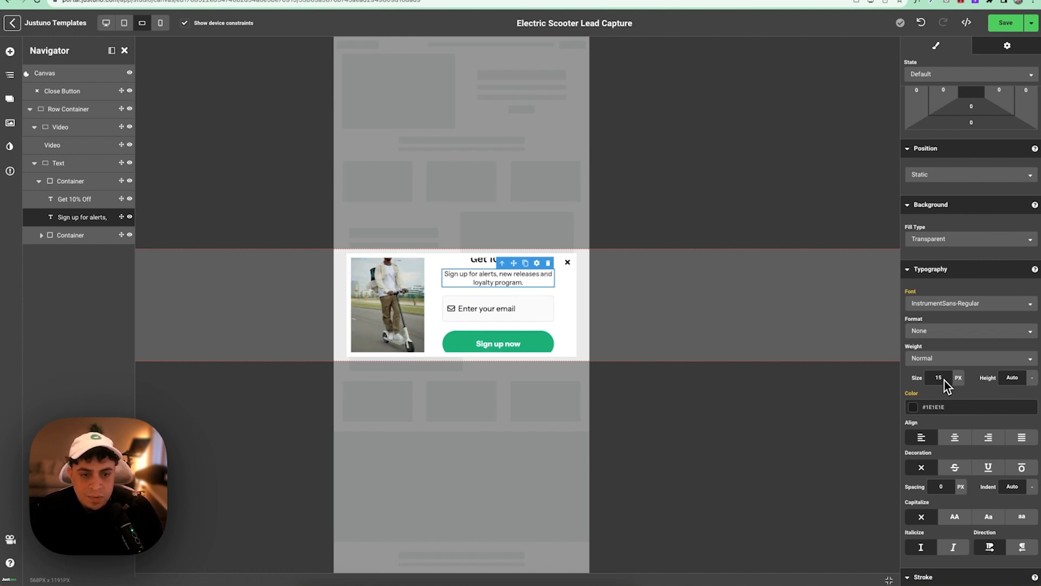
# - Set the Sign up now button height to 48 and the email field's bottom margin to 10
pyautogui.click(531, 334)
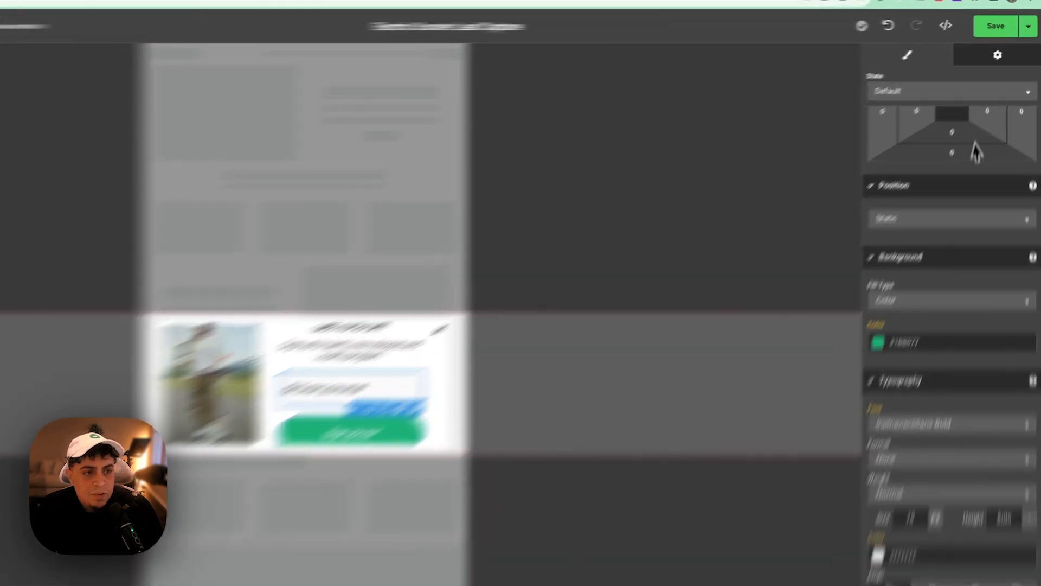
pyautogui.scroll(6, 989, 138)
pyautogui.click(997, 230)
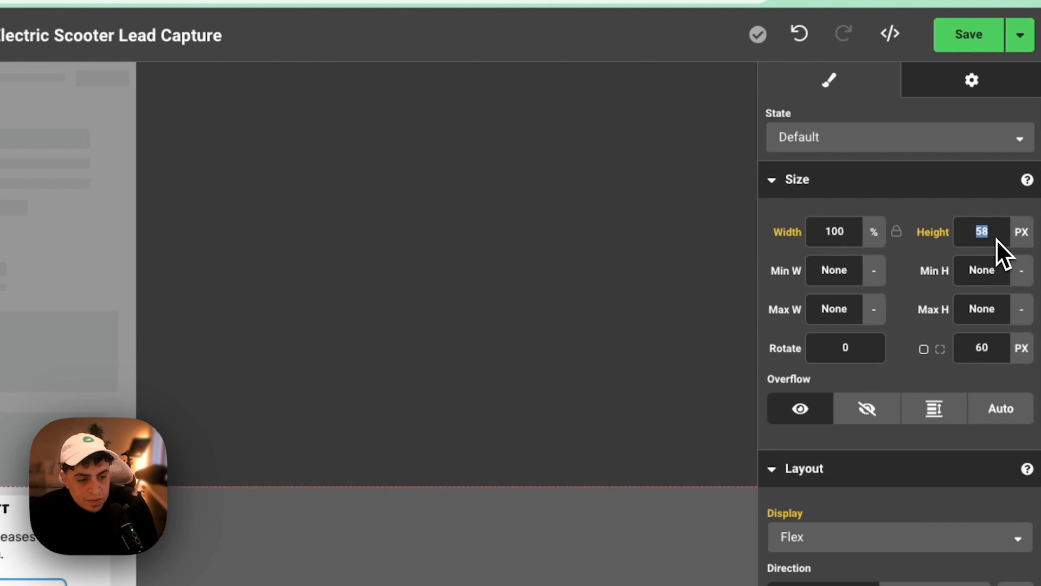
pyautogui.write('48')
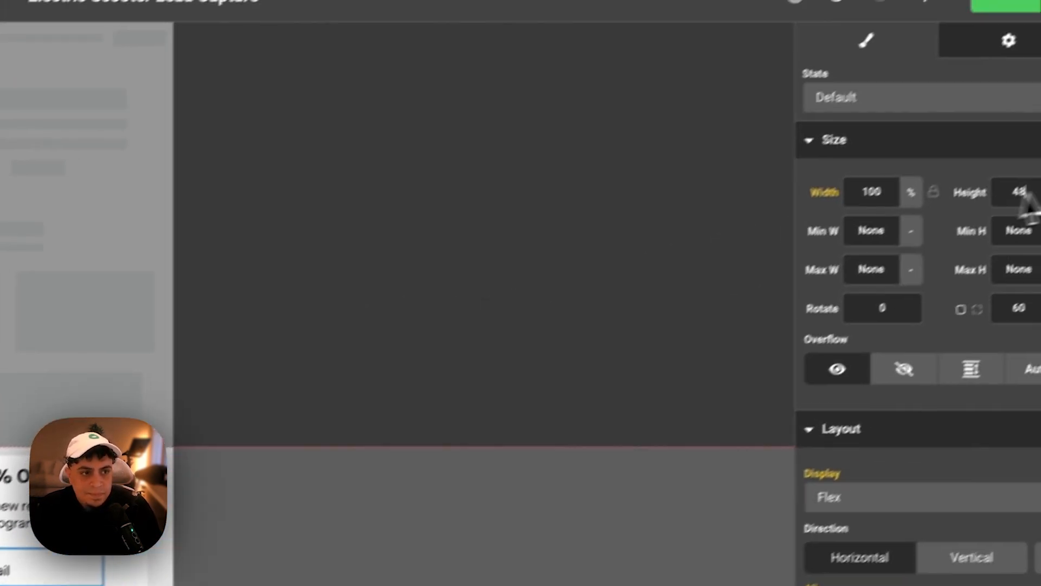
pyautogui.click(1008, 229)
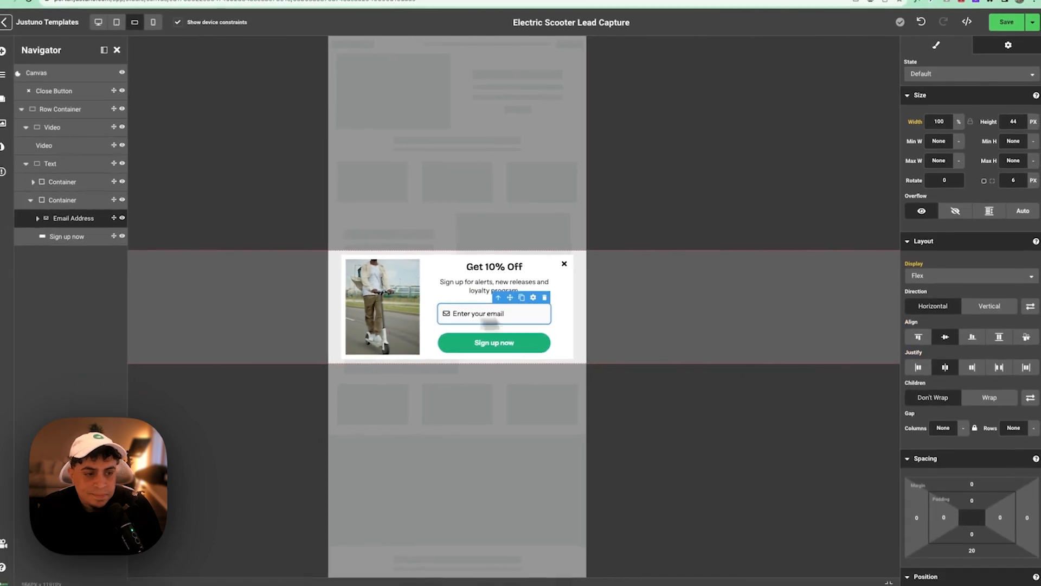
pyautogui.scroll(-5, 955, 336)
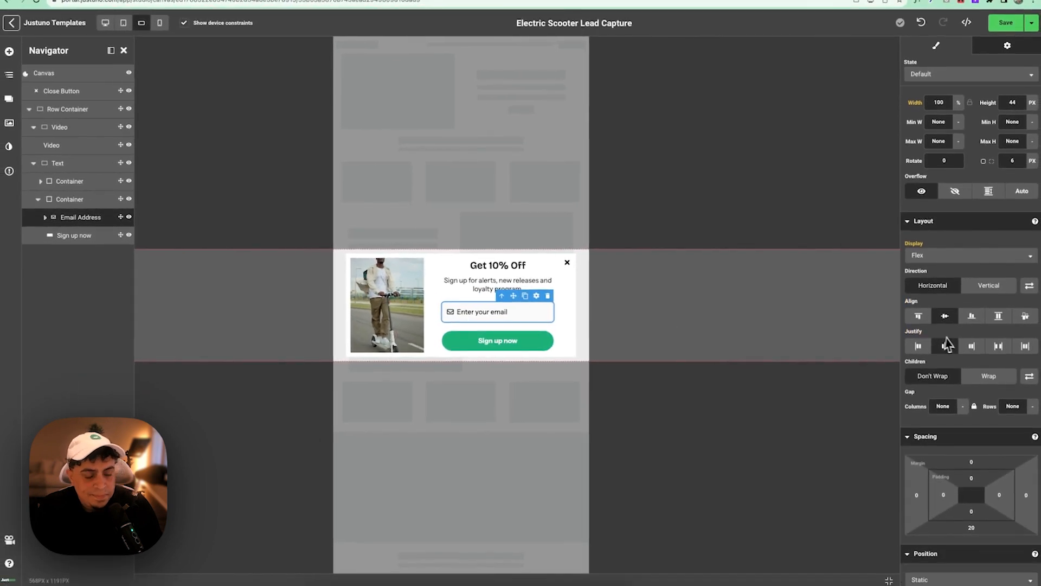
pyautogui.click(978, 270)
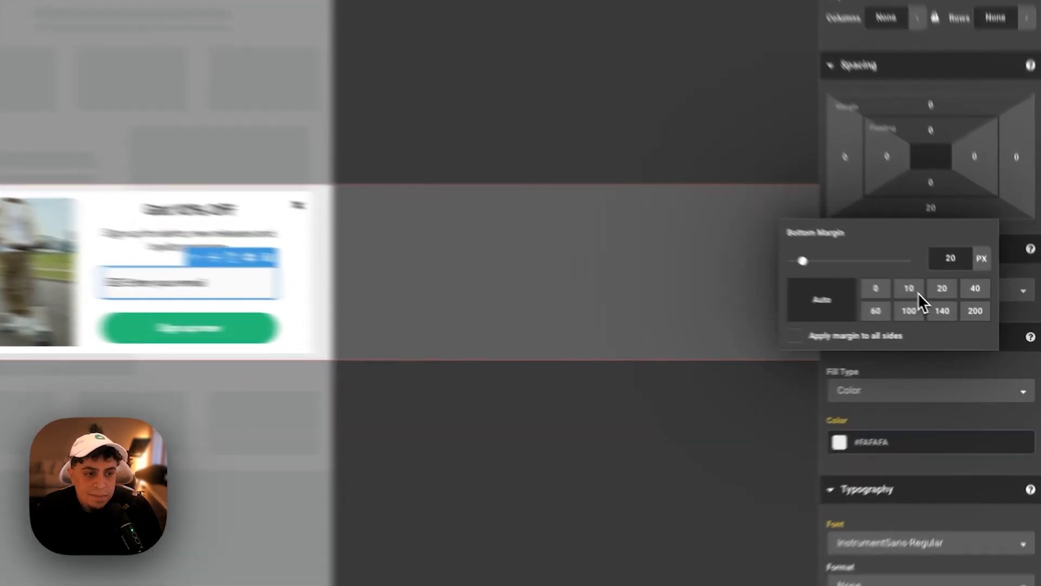
pyautogui.click(961, 317)
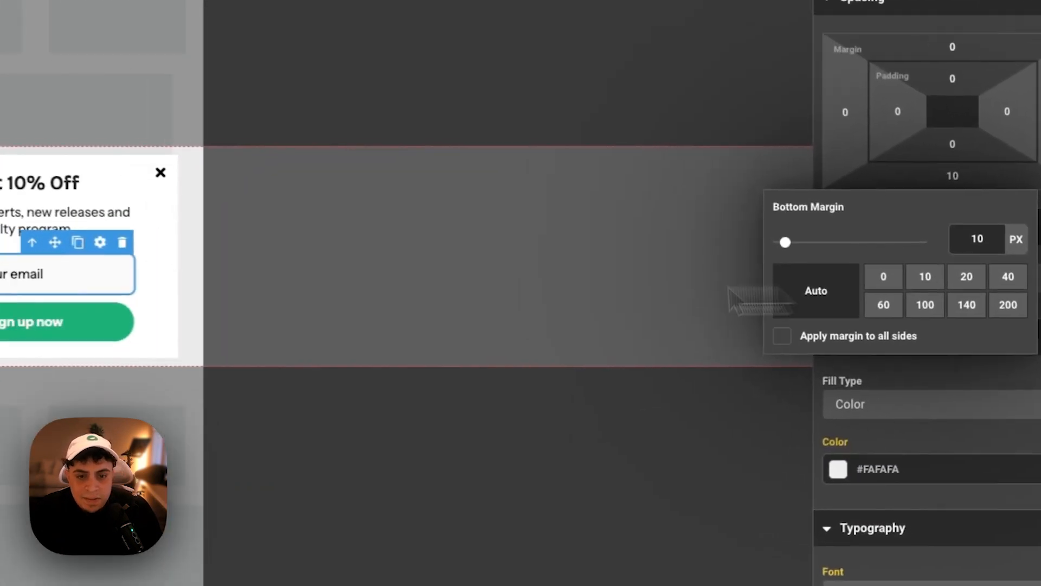
# - Reduce the subtitle's top margin, then save the popup
pyautogui.click(339, 251)
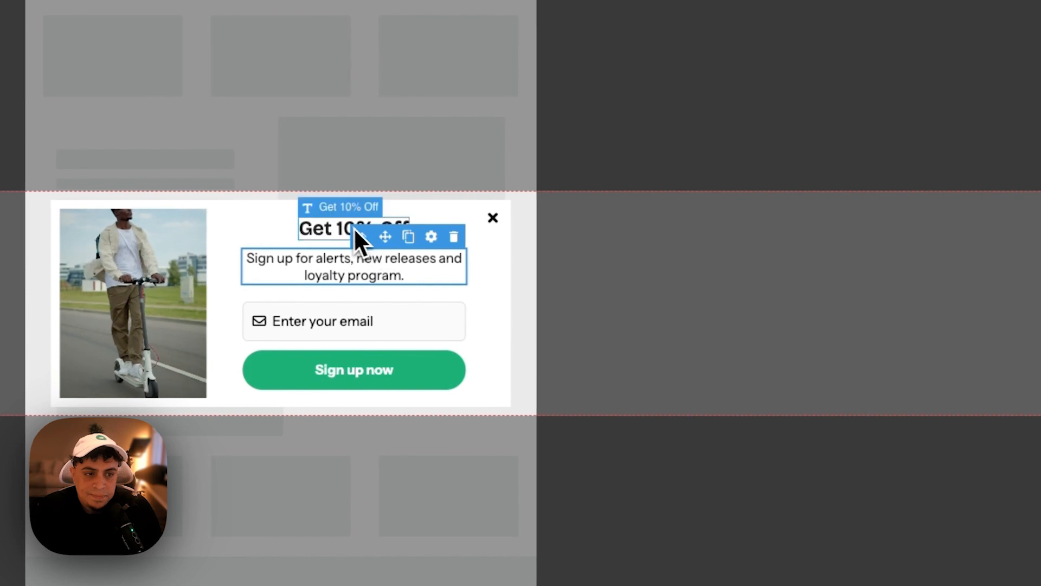
pyautogui.click(335, 225)
pyautogui.click(365, 258)
pyautogui.scroll(5, 976, 170)
pyautogui.click(905, 316)
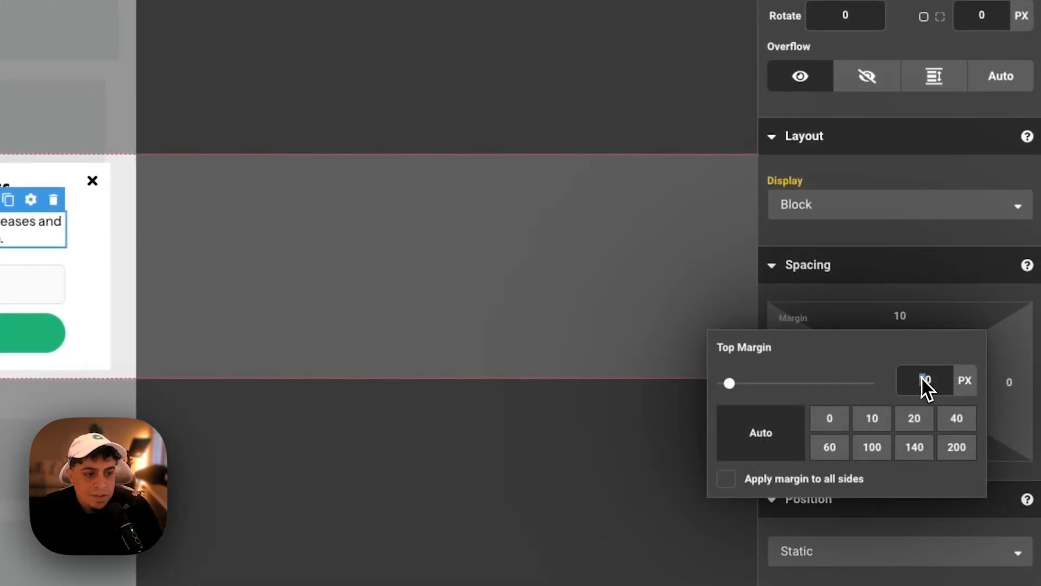
pyautogui.write('0')
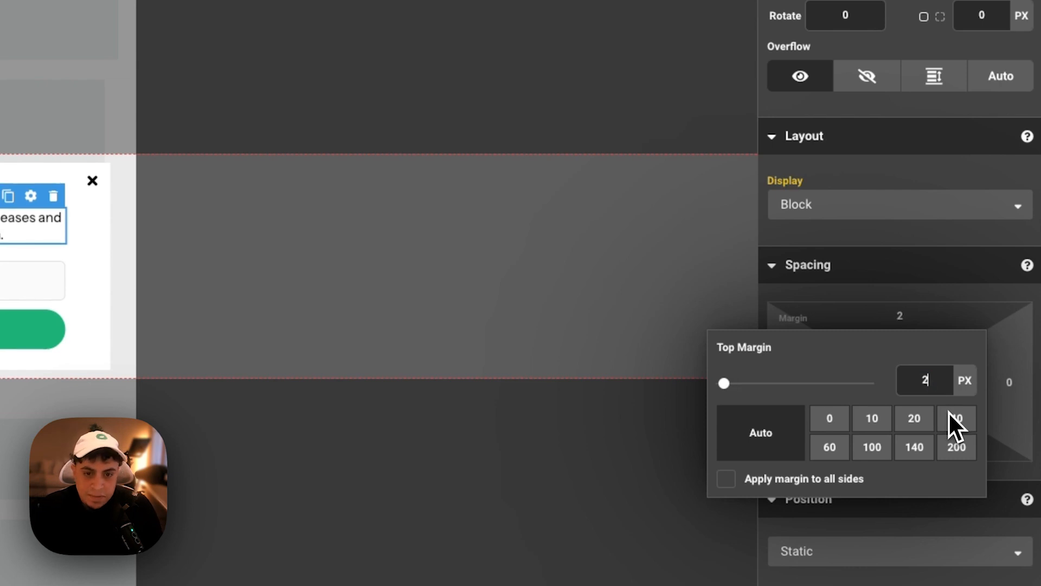
pyautogui.click(283, 332)
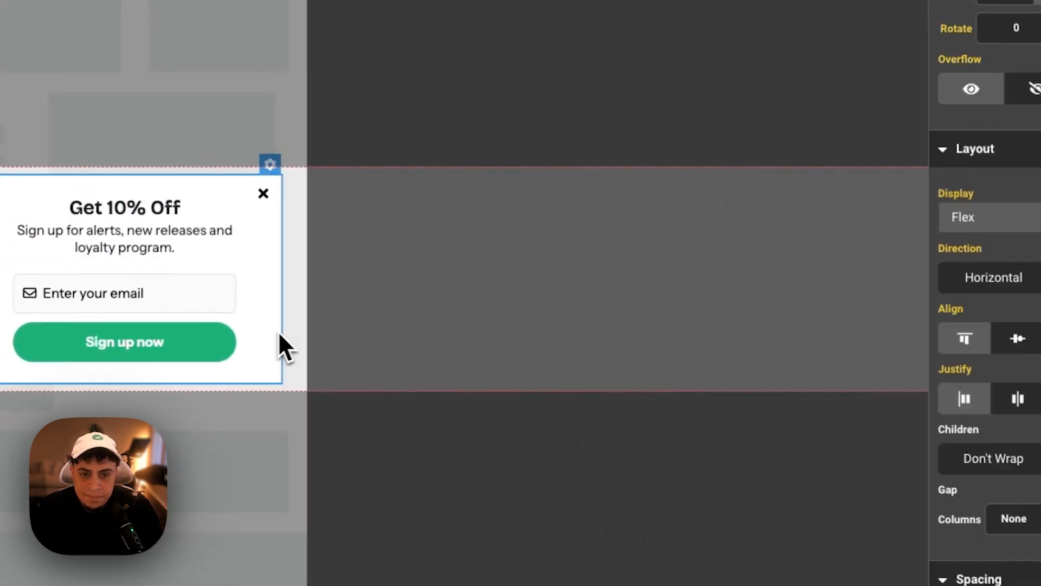
pyautogui.click(302, 185)
pyautogui.scroll(-10, 789, 294)
pyautogui.scroll(-5, 789, 294)
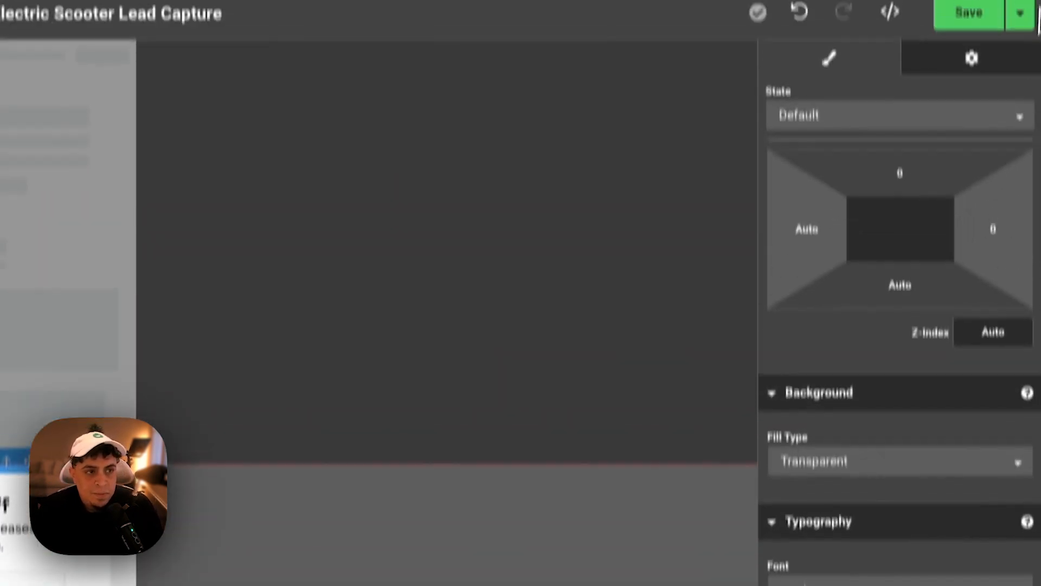
pyautogui.click(1022, 71)
pyautogui.click(987, 109)
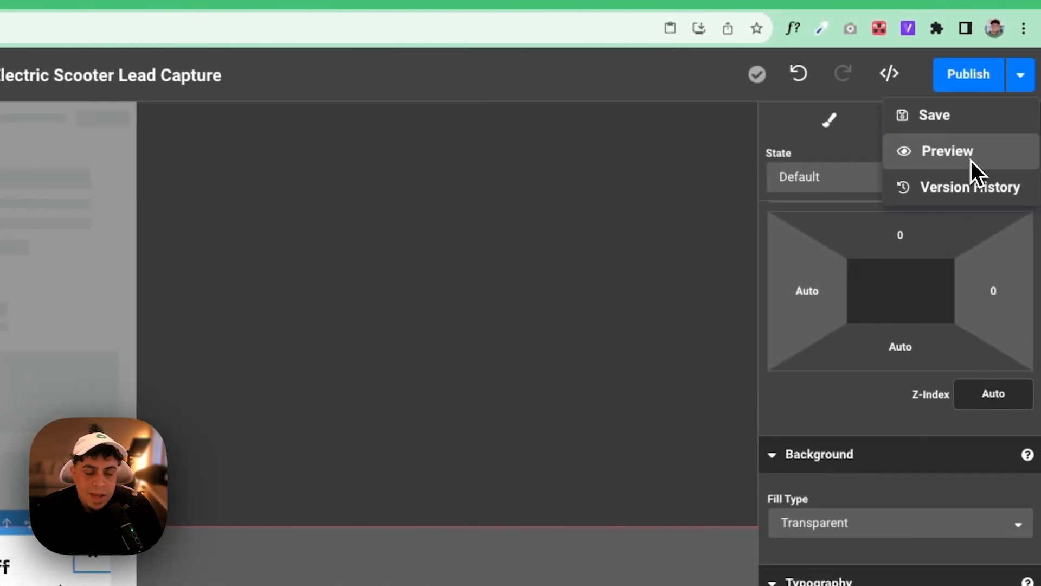
pyautogui.click(971, 159)
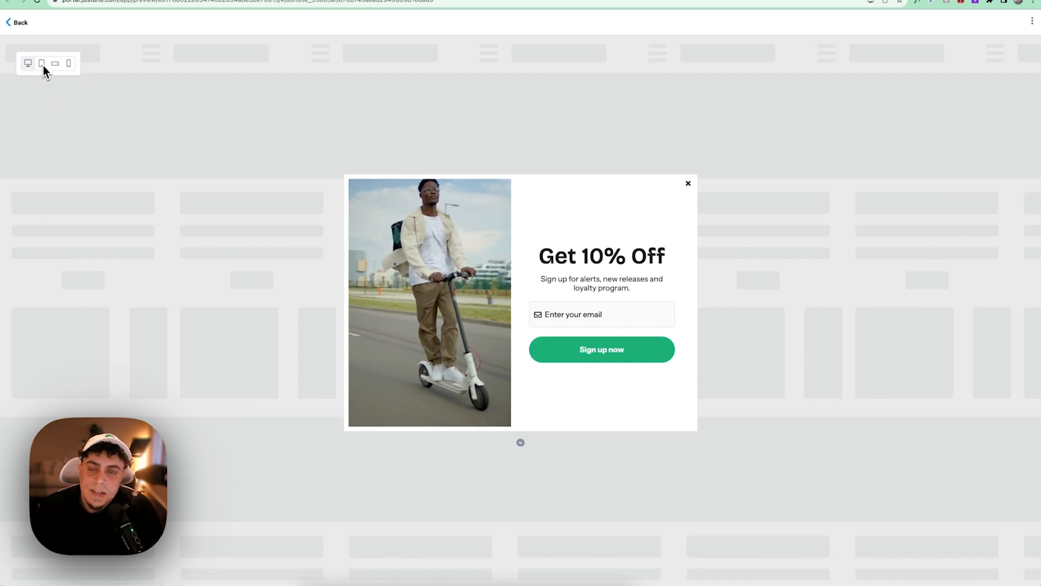
pyautogui.click(43, 65)
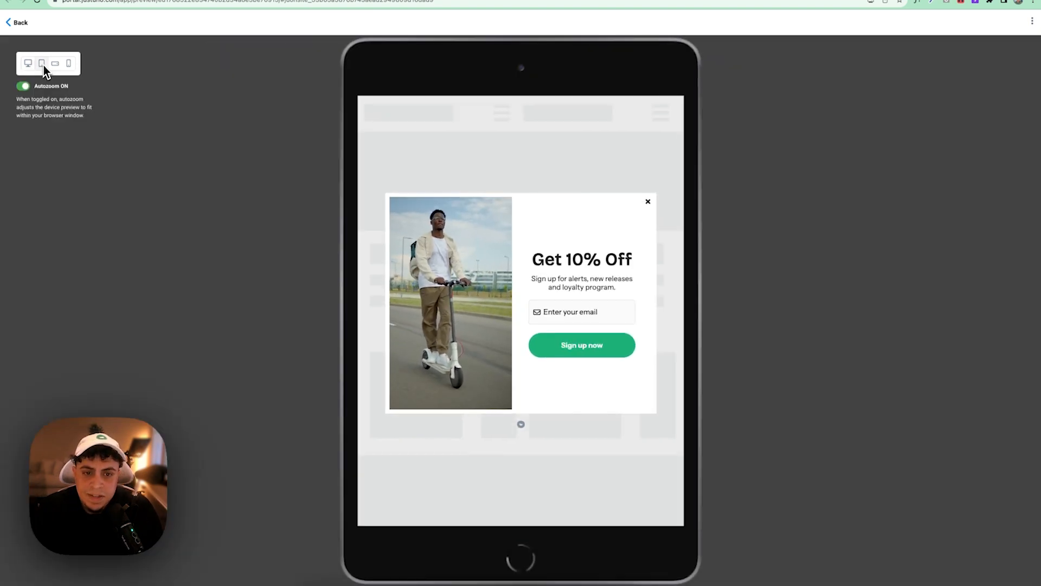
pyautogui.click(57, 66)
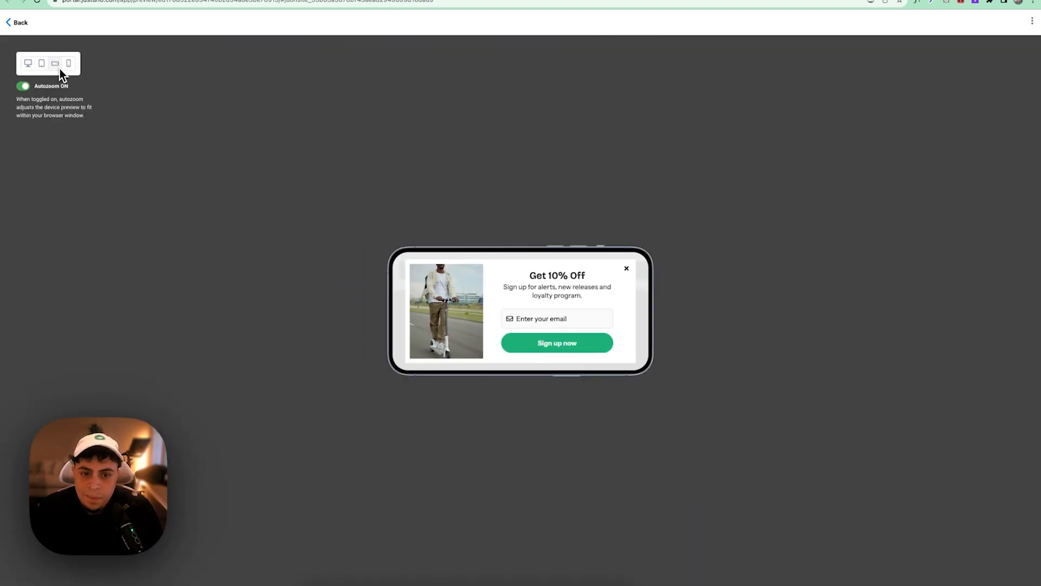
pyautogui.click(153, 0)
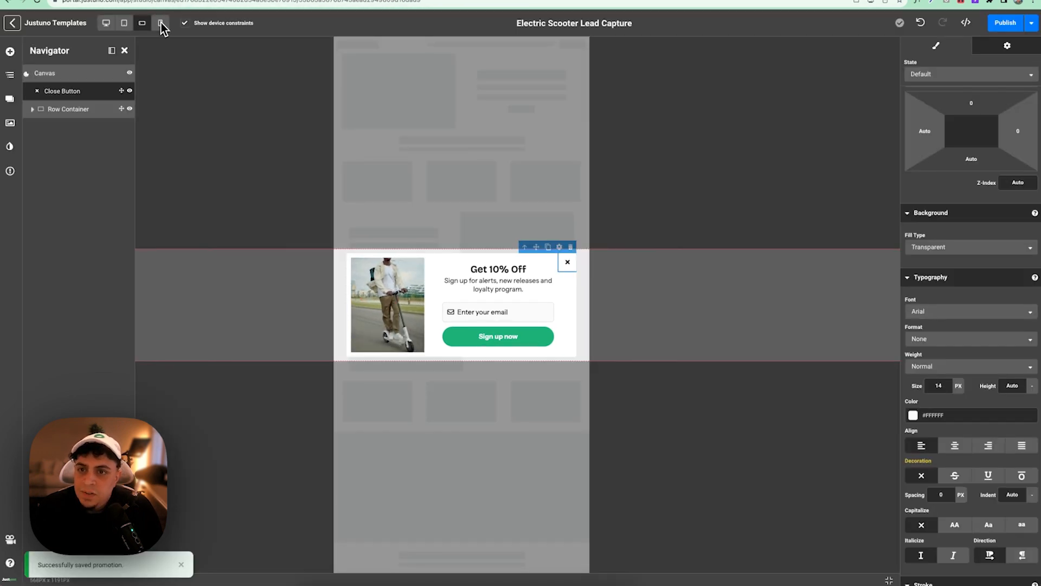
# - Switch to the portrait mobile layout and set the popup container height to 460 px
pyautogui.click(160, 23)
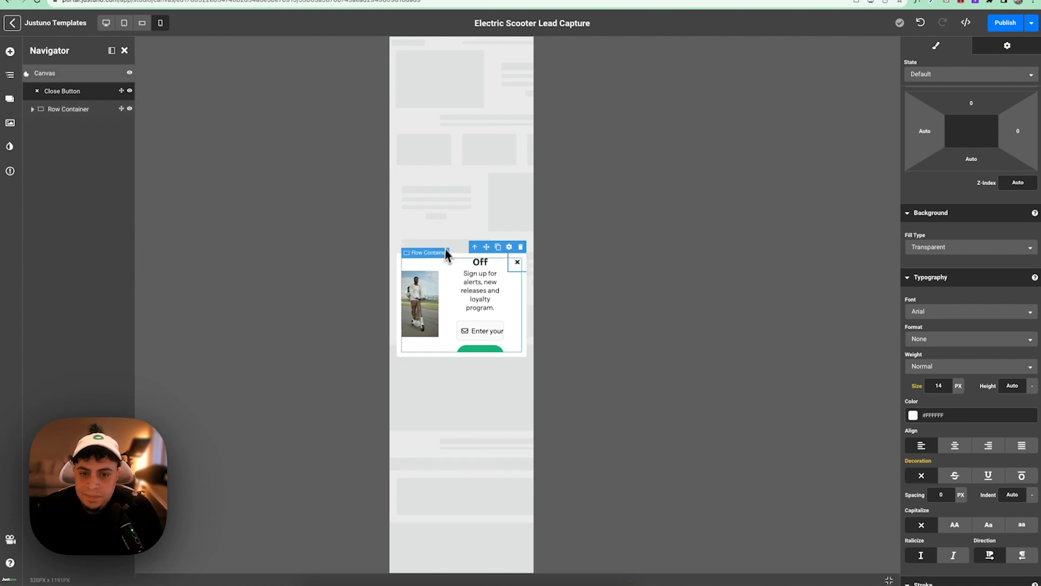
pyautogui.click(433, 258)
pyautogui.scroll(8, 1013, 177)
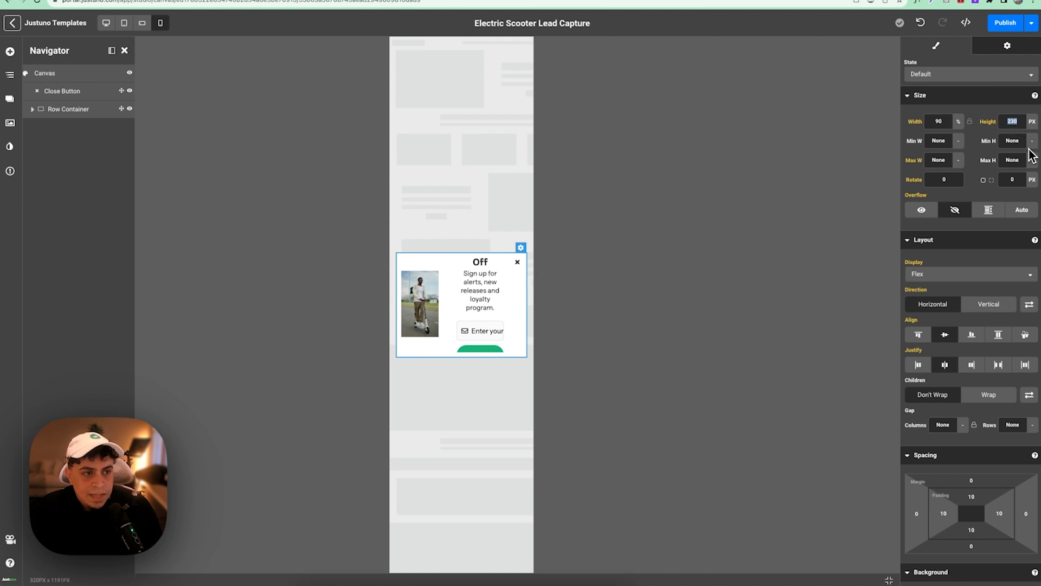
pyautogui.write('460')
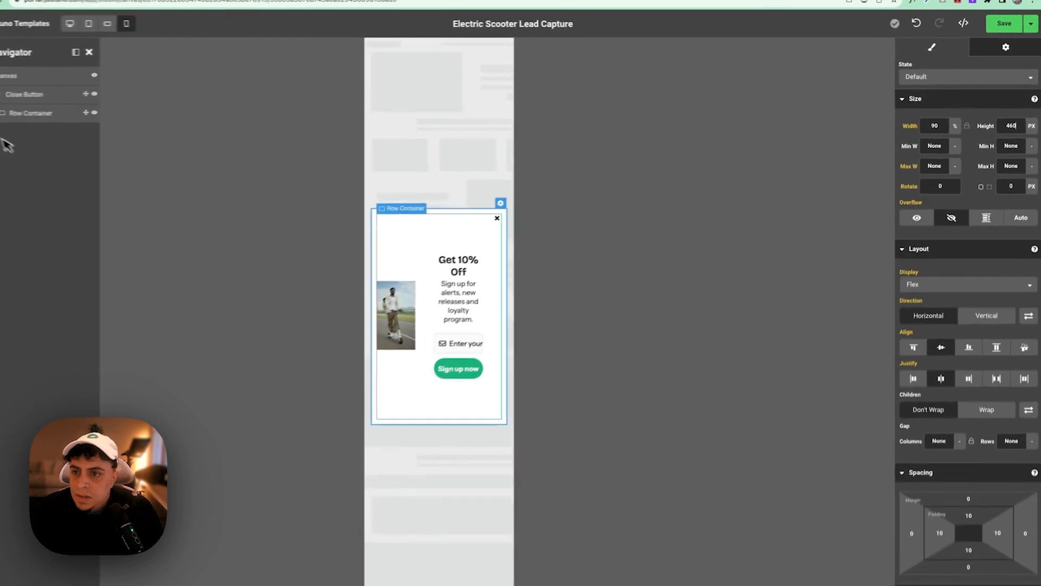
pyautogui.click(30, 109)
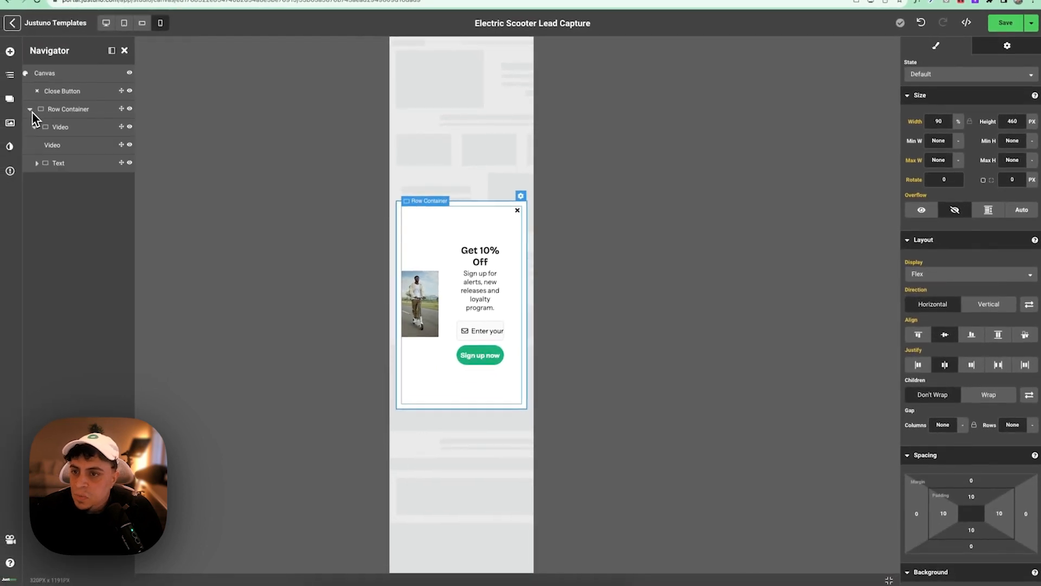
# - Make the video absolutely positioned with 100% width
pyautogui.click(72, 140)
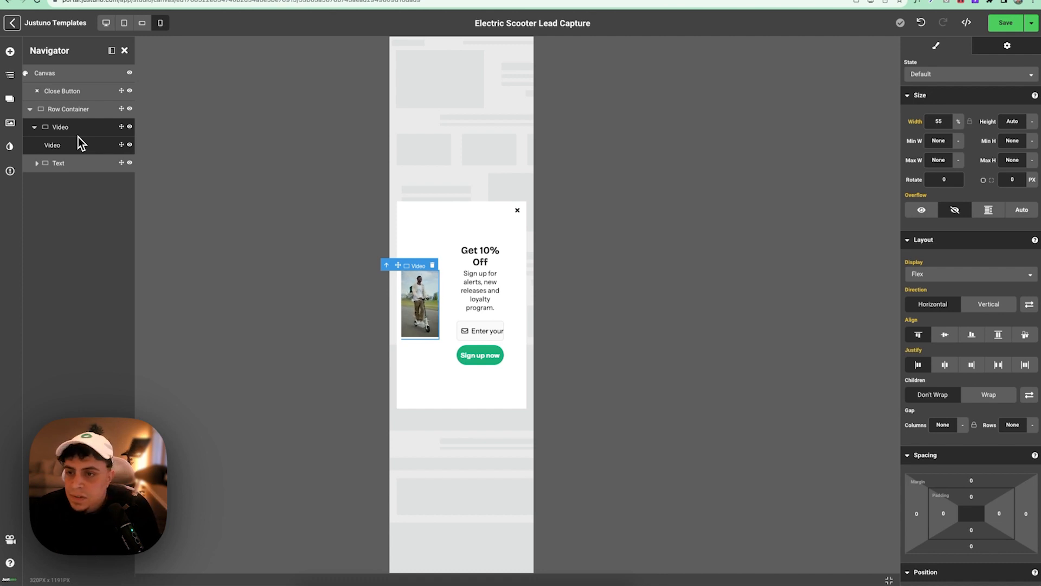
pyautogui.scroll(-8, 948, 228)
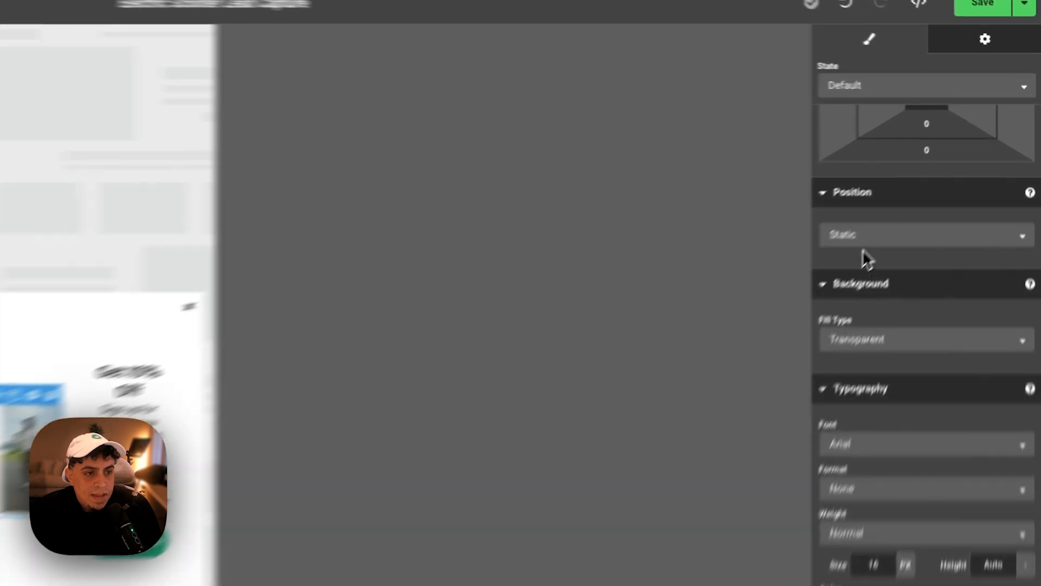
pyautogui.click(865, 239)
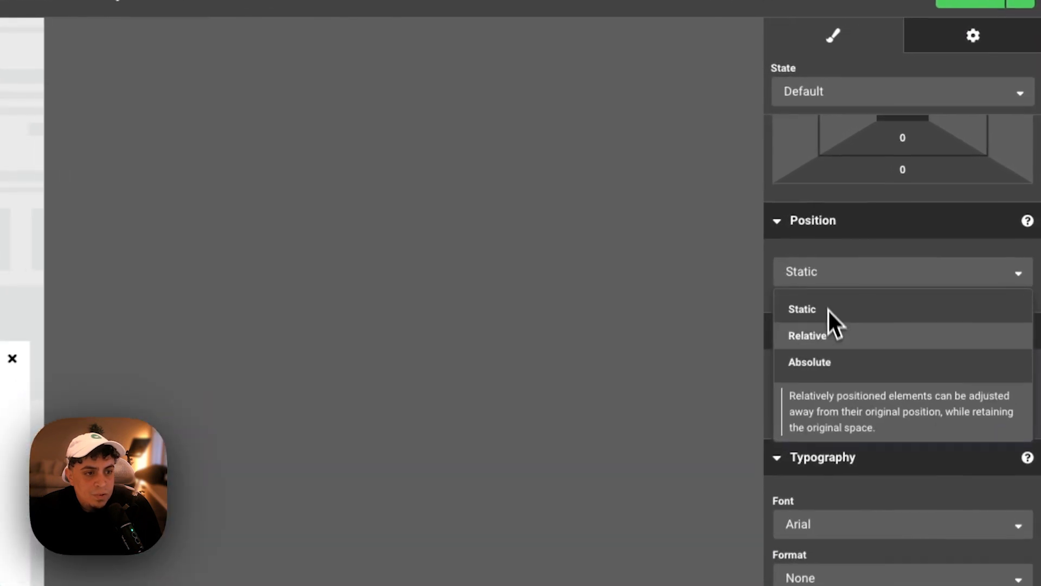
pyautogui.click(867, 315)
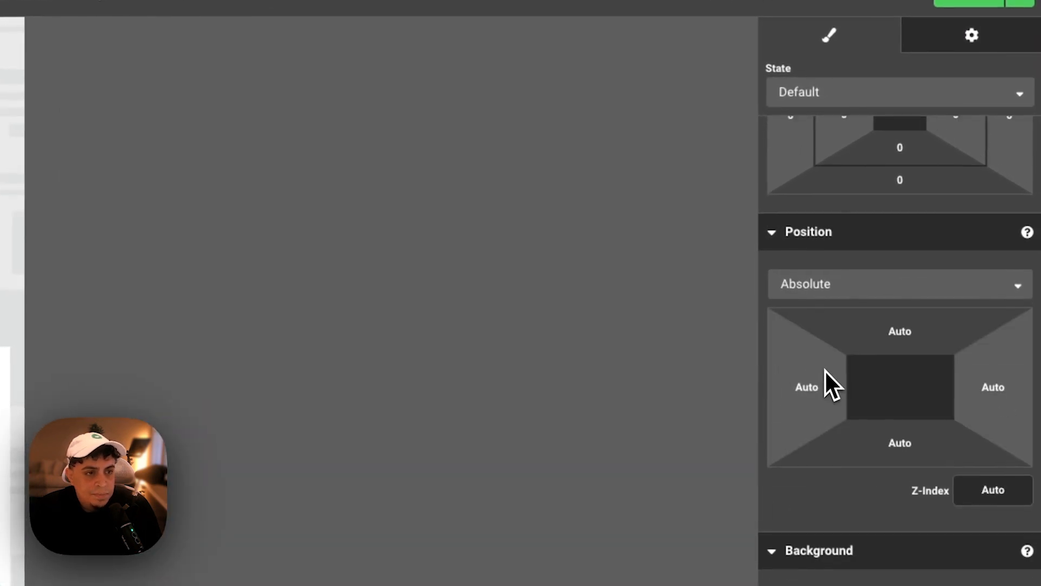
pyautogui.scroll(6, 825, 369)
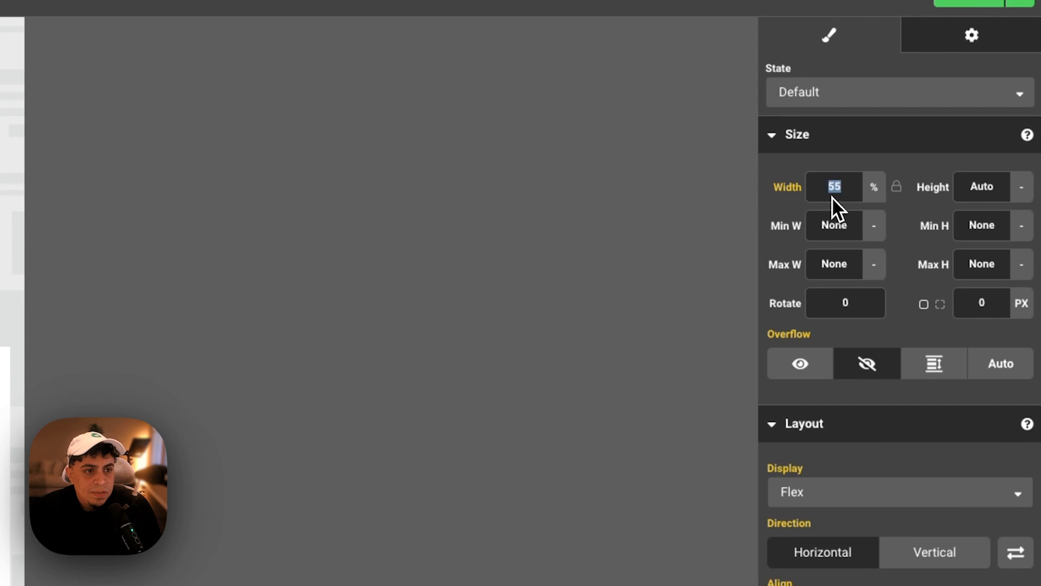
pyautogui.write('100')
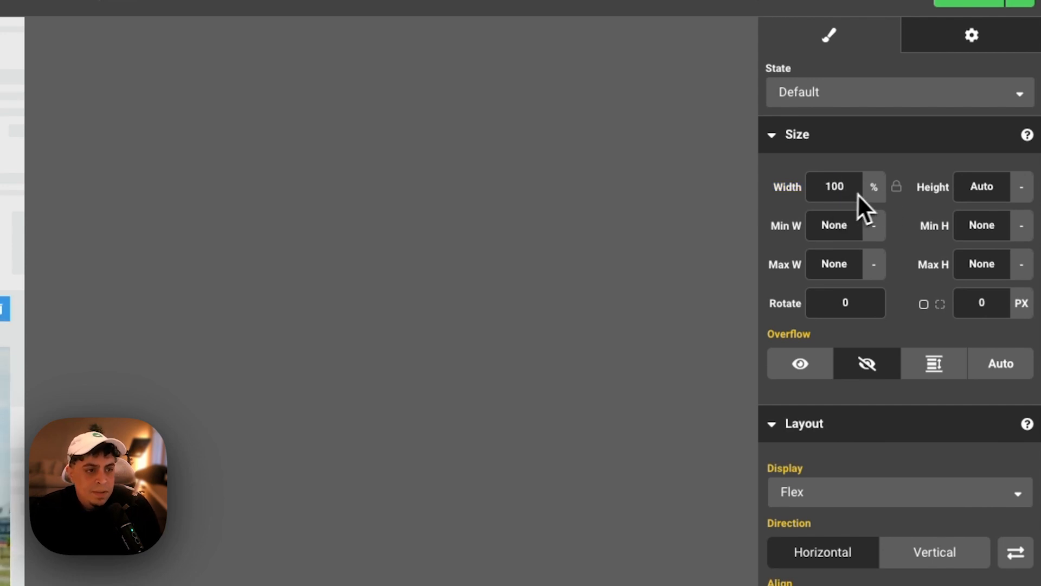
# - Switch the video height unit to percent and set it to 130%
pyautogui.click(1017, 199)
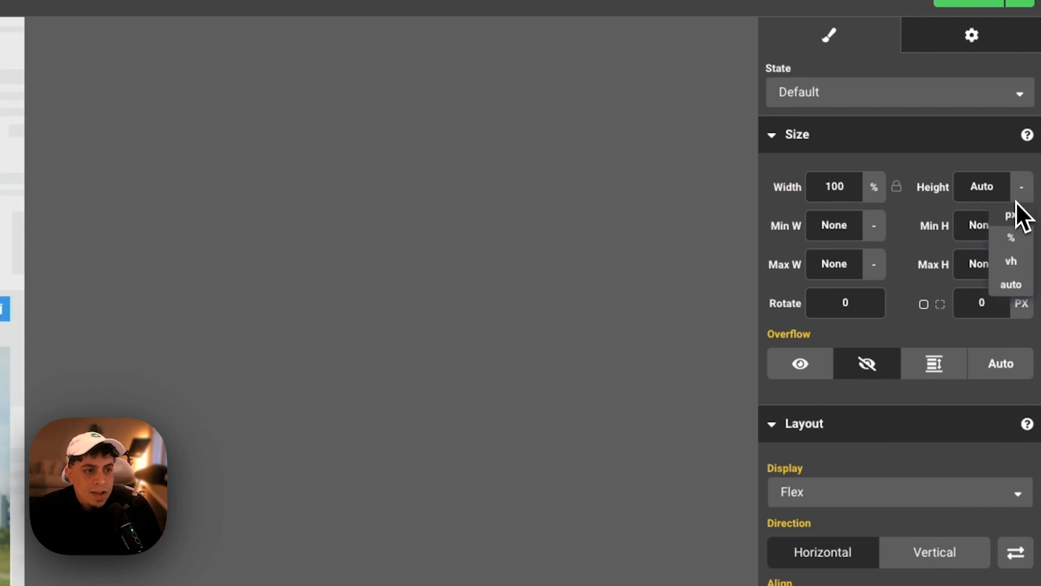
pyautogui.click(1012, 237)
pyautogui.click(990, 191)
pyautogui.write('100')
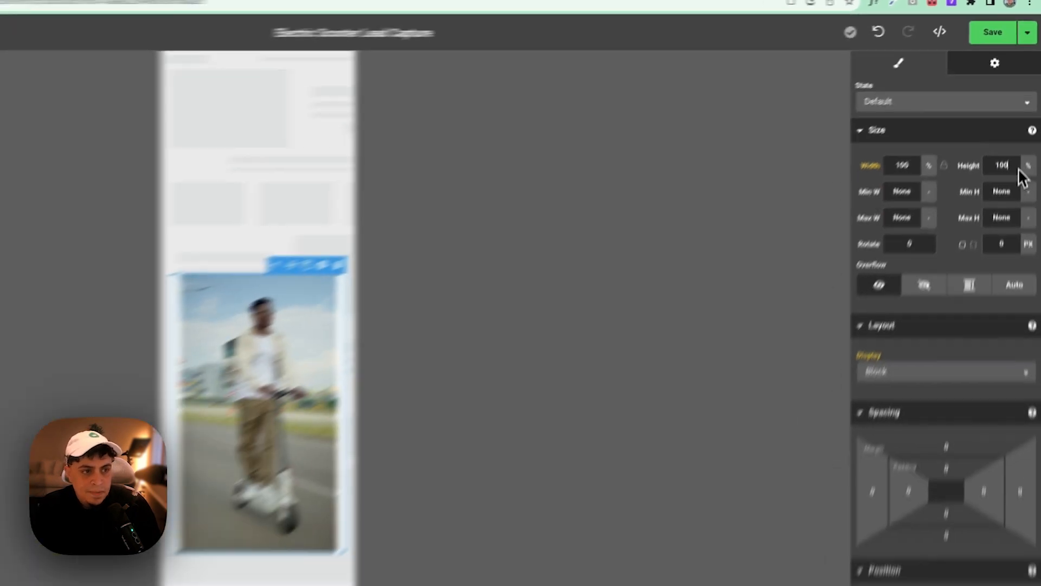
pyautogui.doubleClick(987, 257)
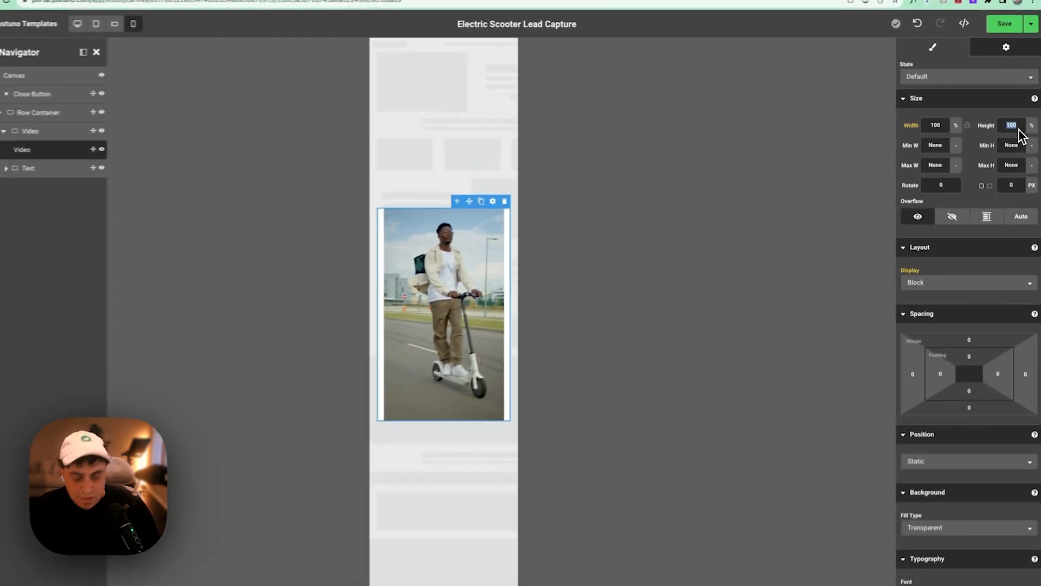
pyautogui.write('130')
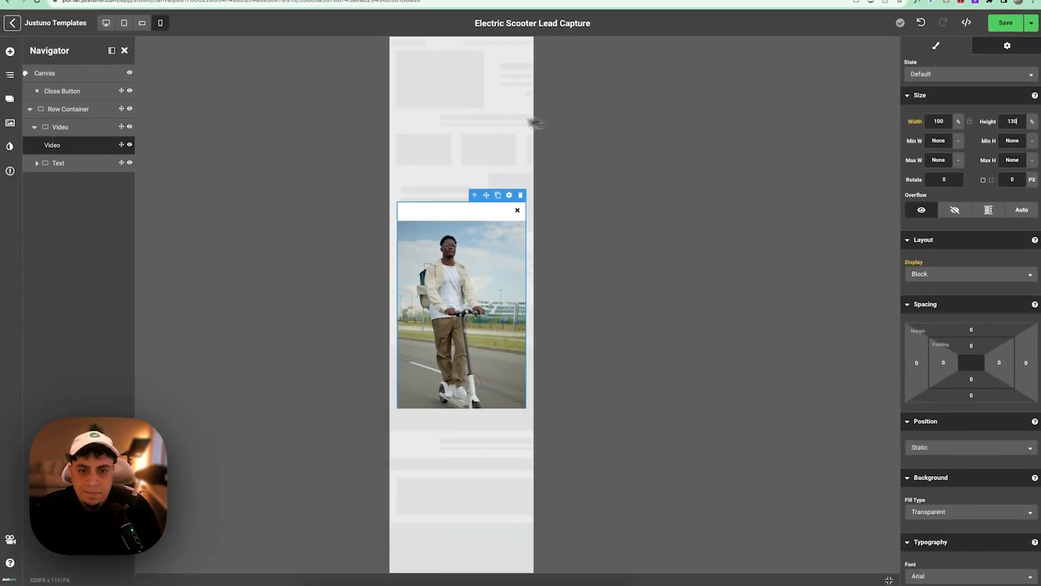
# - Set the Video container's z-index to 0
pyautogui.click(64, 129)
pyautogui.scroll(-3, 980, 375)
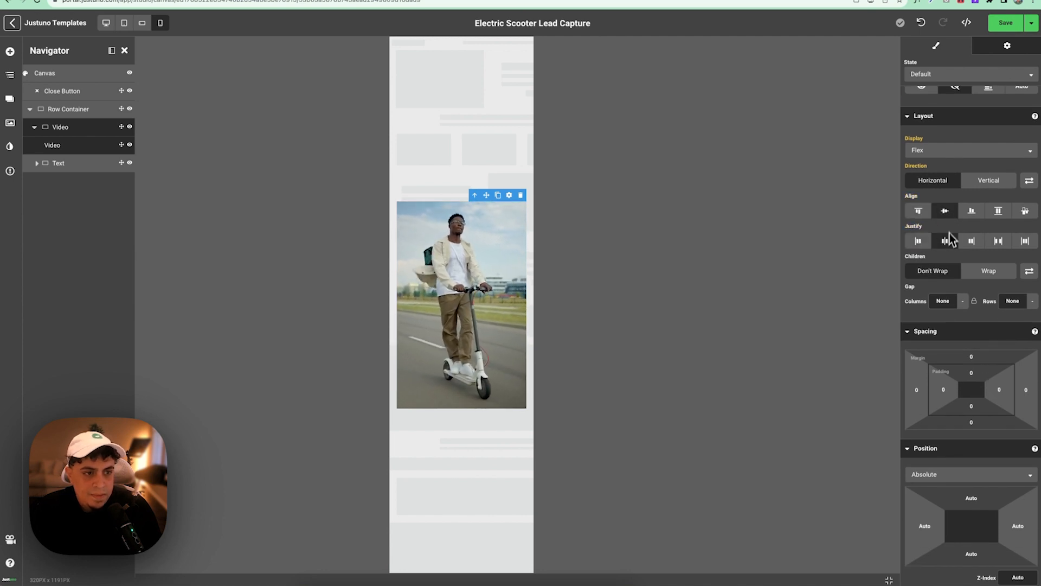
pyautogui.click(66, 110)
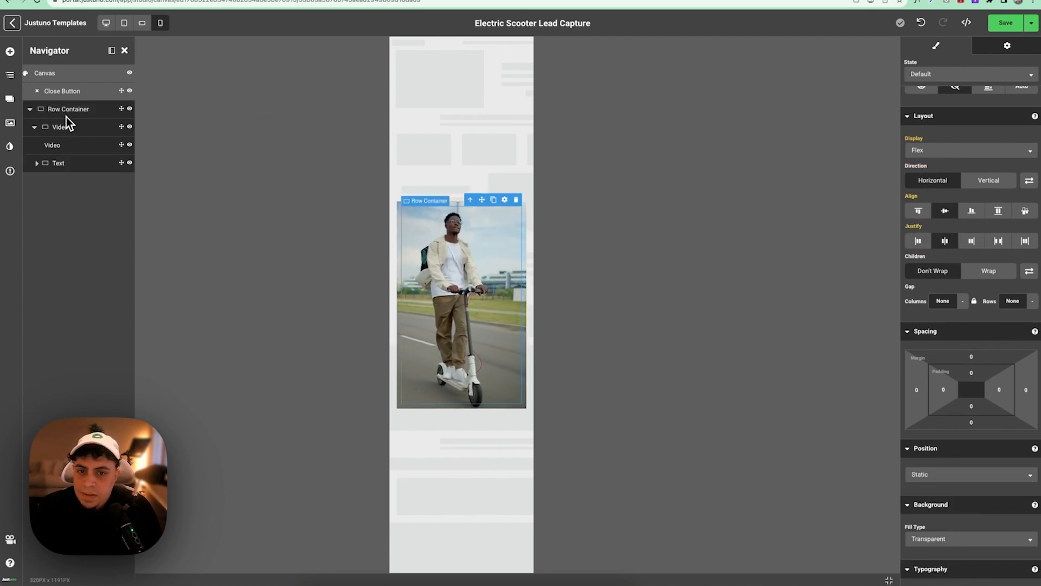
pyautogui.click(66, 129)
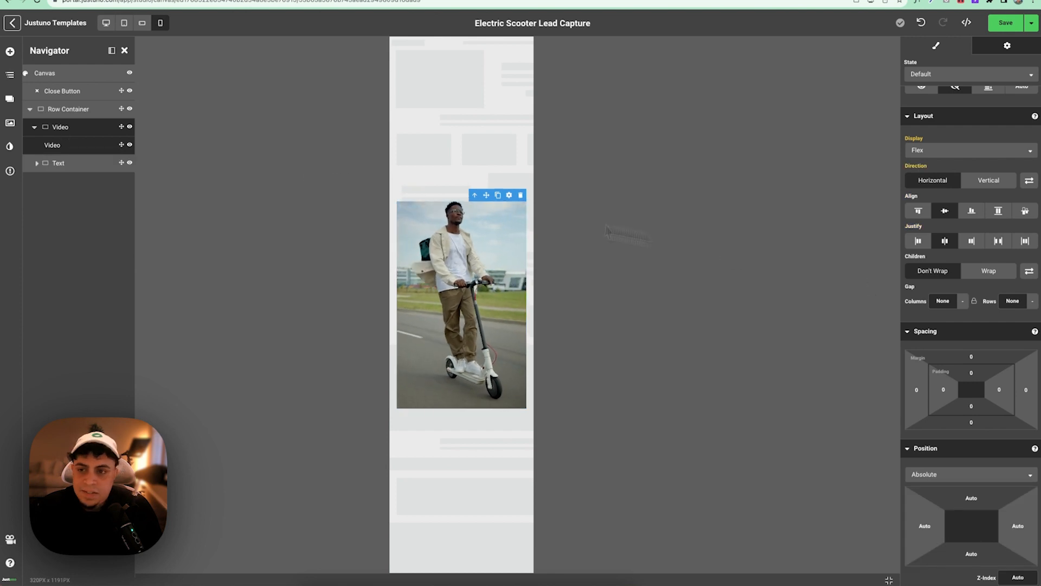
pyautogui.scroll(2, 1005, 184)
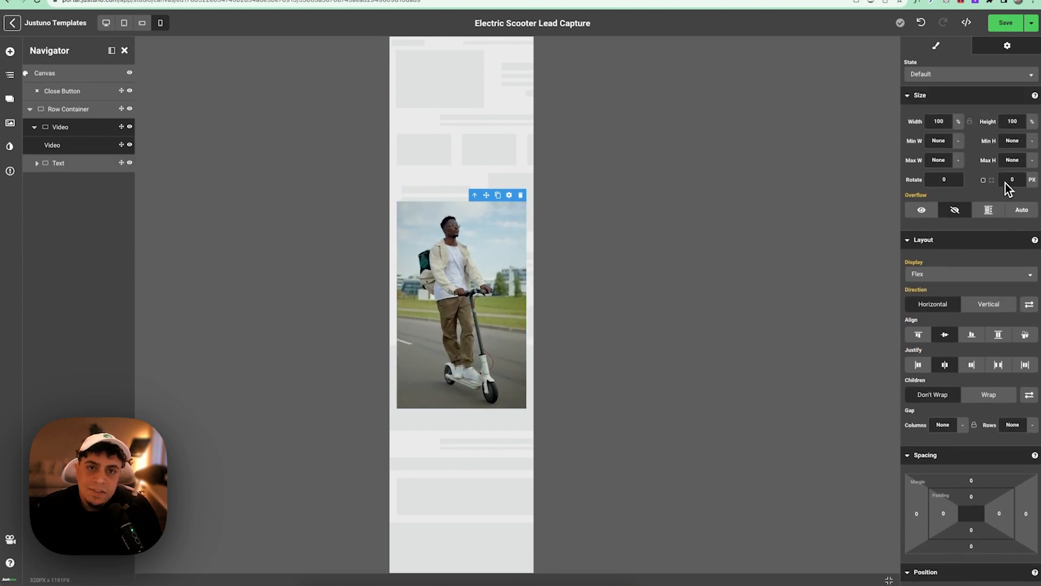
pyautogui.scroll(-5, 1005, 184)
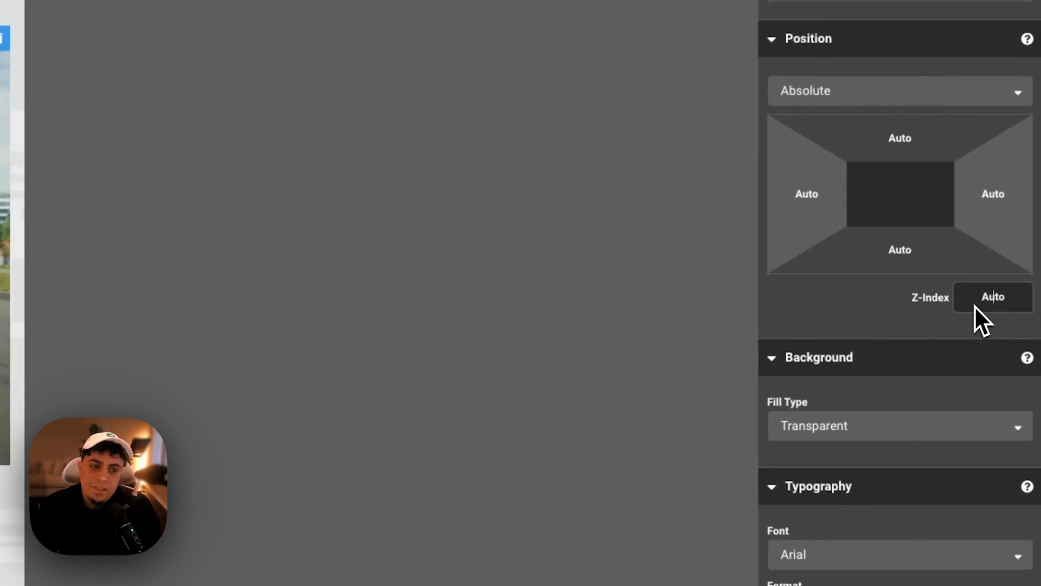
pyautogui.write('0')
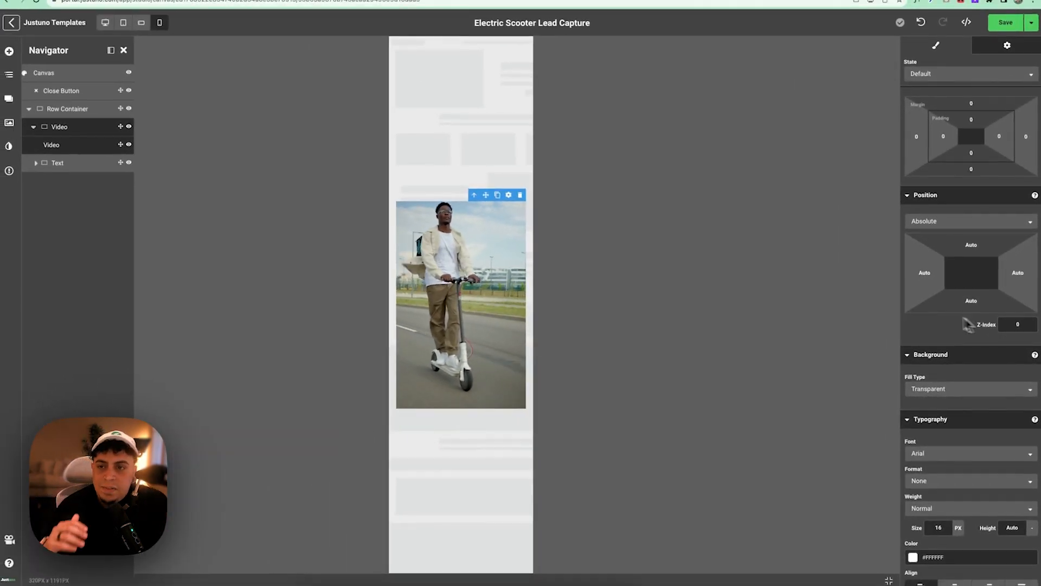
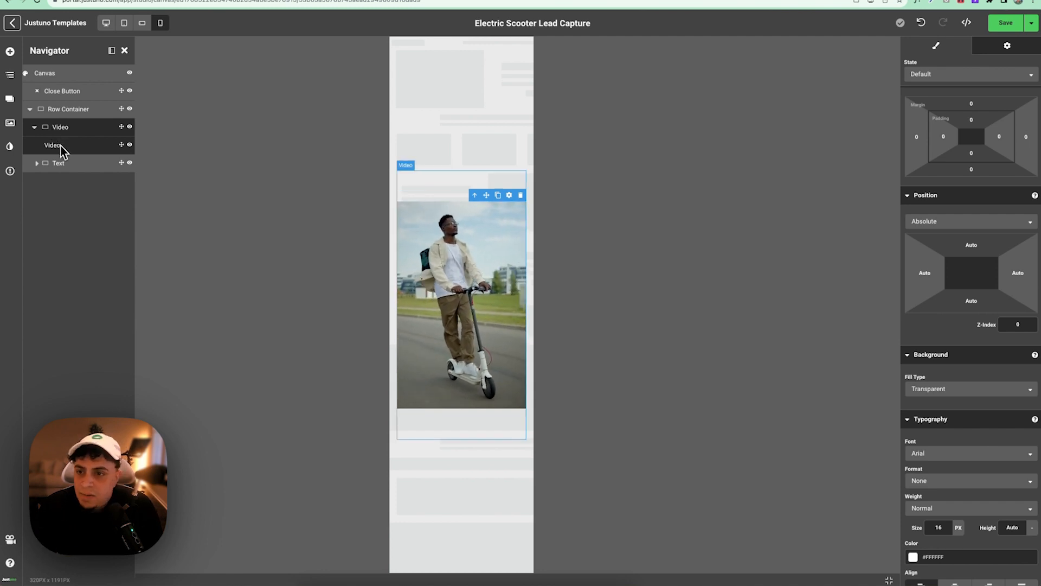
# - Make the Text layer relatively positioned so it sits above the video
pyautogui.click(63, 160)
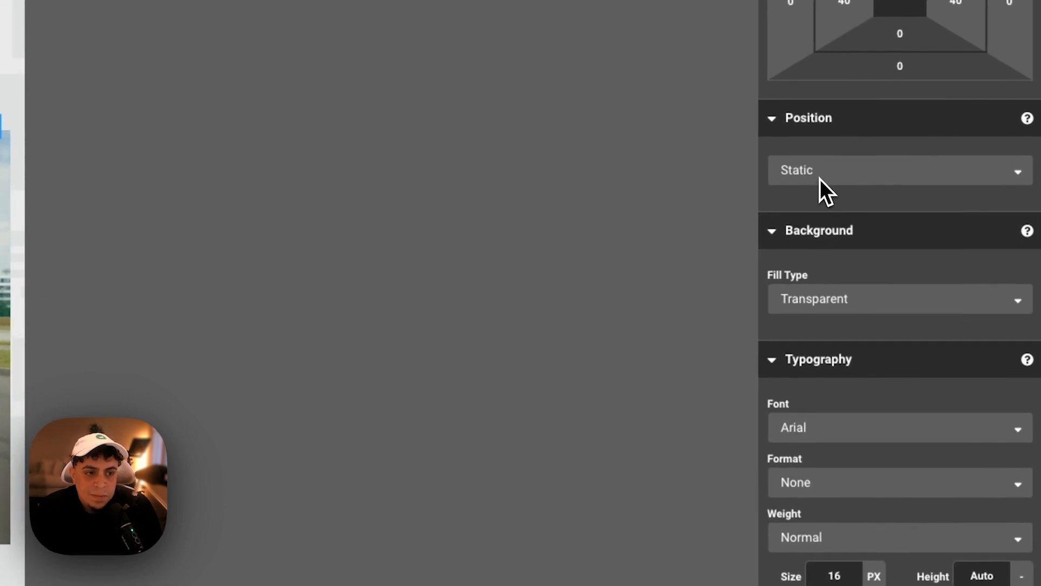
pyautogui.click(820, 179)
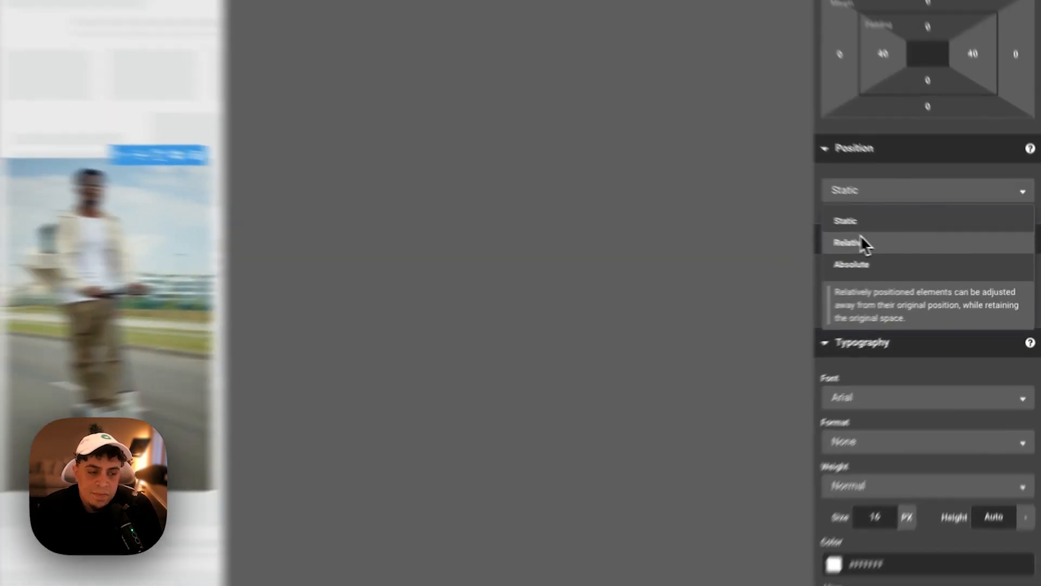
pyautogui.click(816, 234)
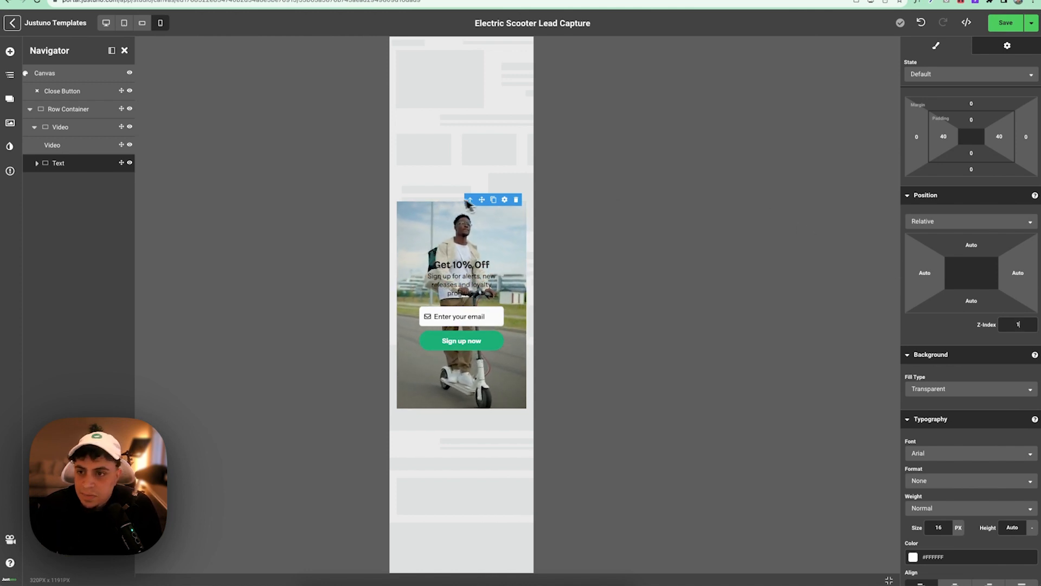
# - Fade the inner scooter video to about 53% opacity
pyautogui.click(73, 131)
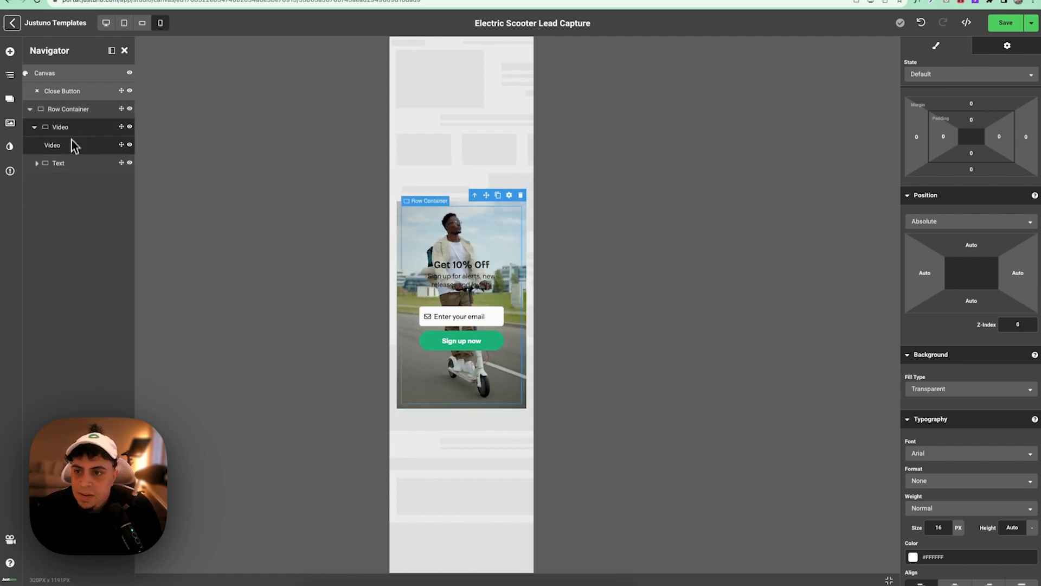
pyautogui.click(60, 142)
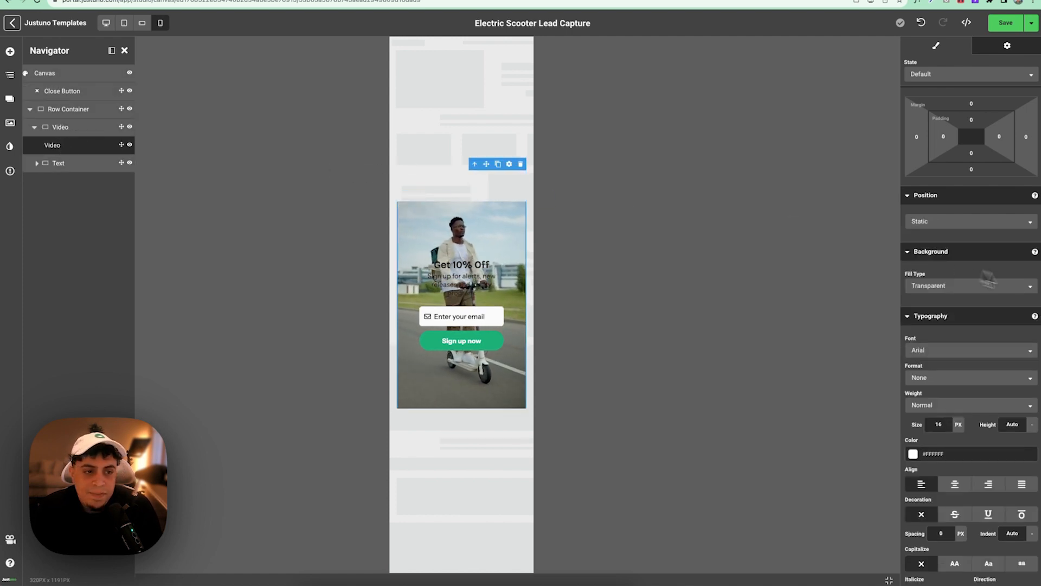
pyautogui.scroll(-5, 1004, 301)
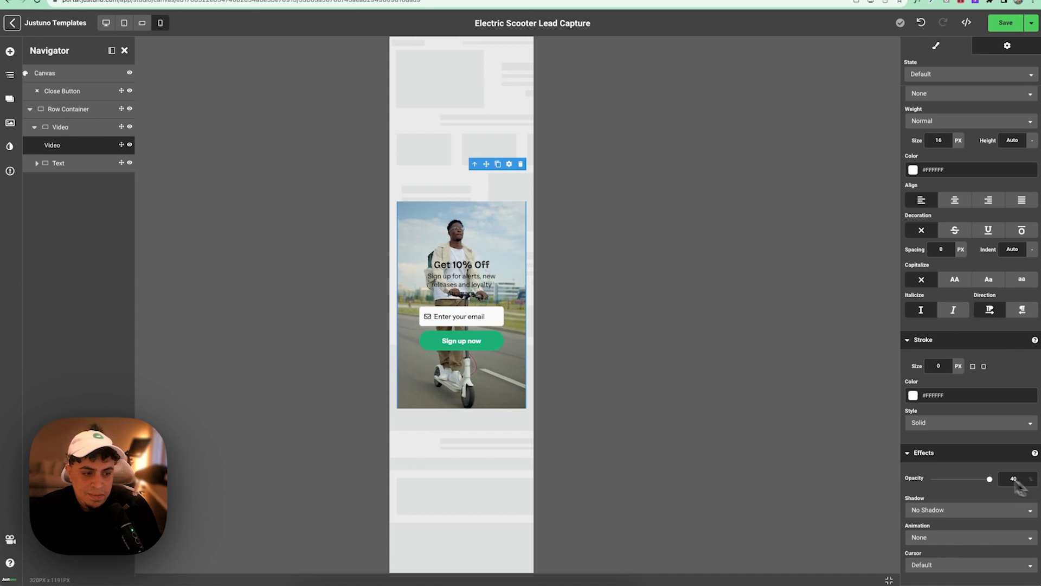
pyautogui.click(972, 480)
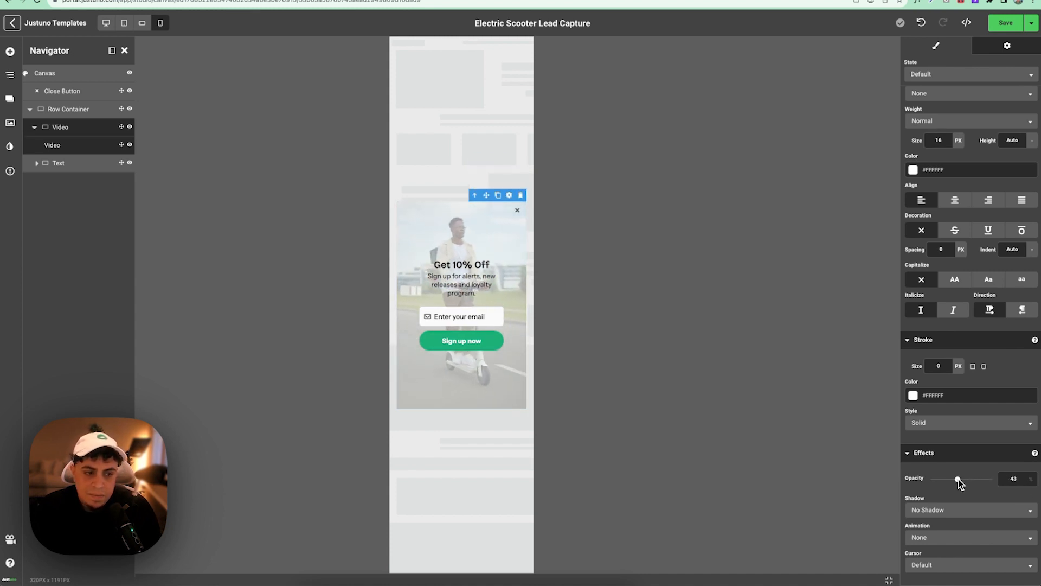
pyautogui.moveTo(958, 479); pyautogui.dragTo(959, 482)
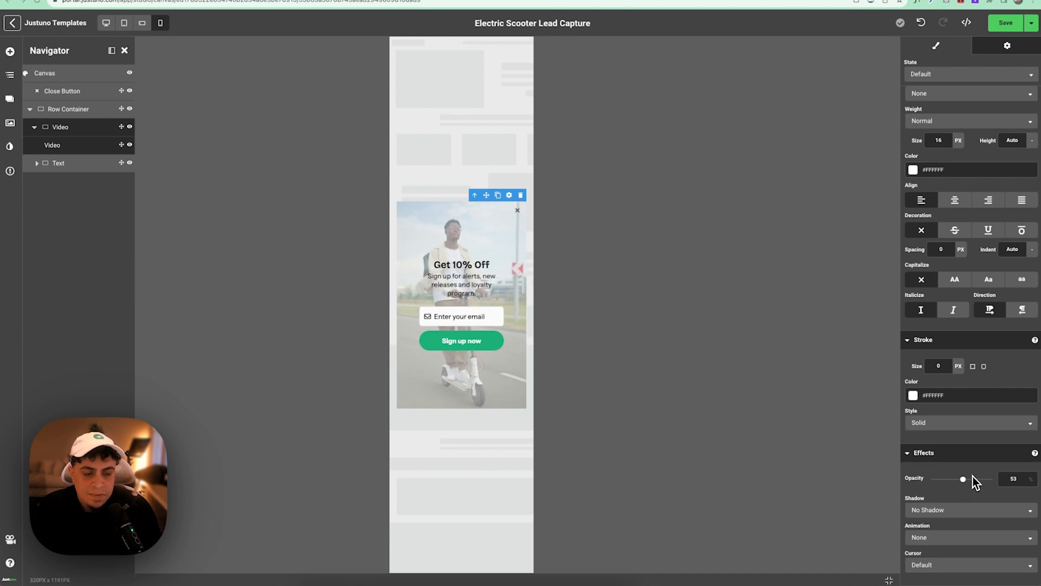
# - Set the text block's left and right padding to 20 px
pyautogui.click(514, 304)
pyautogui.scroll(5, 959, 260)
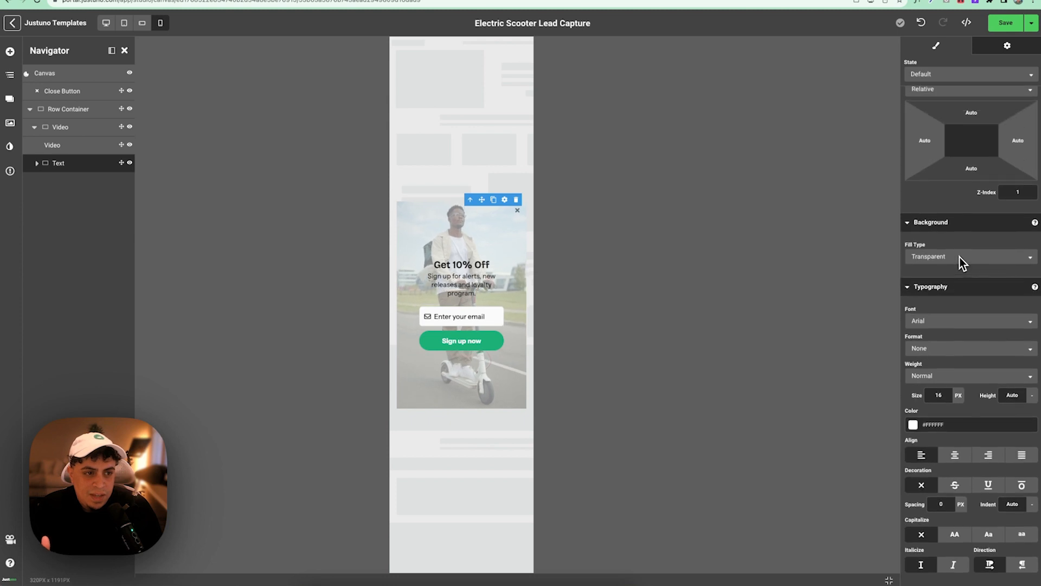
pyautogui.scroll(3, 959, 257)
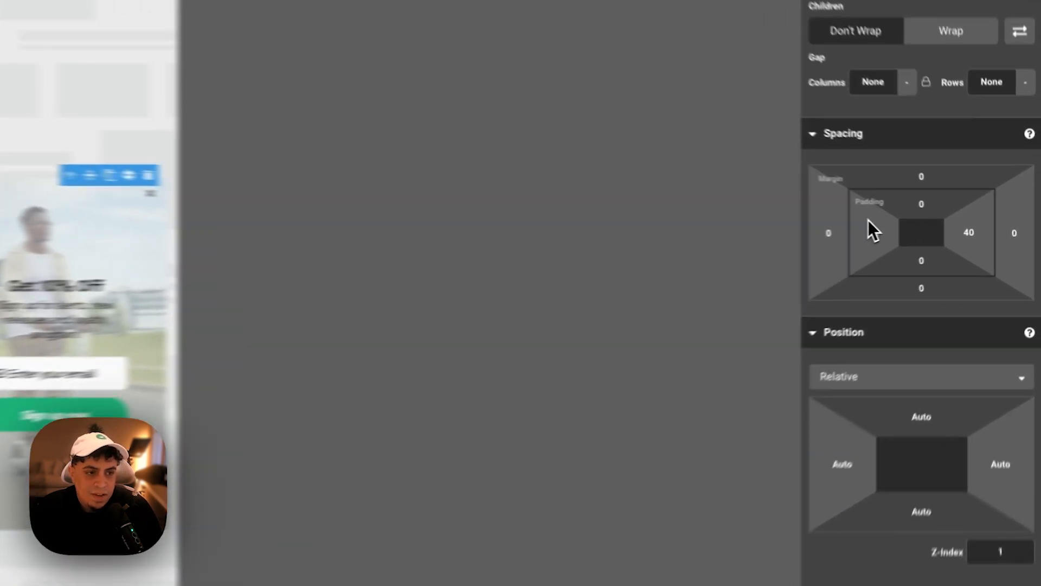
pyautogui.click(942, 230)
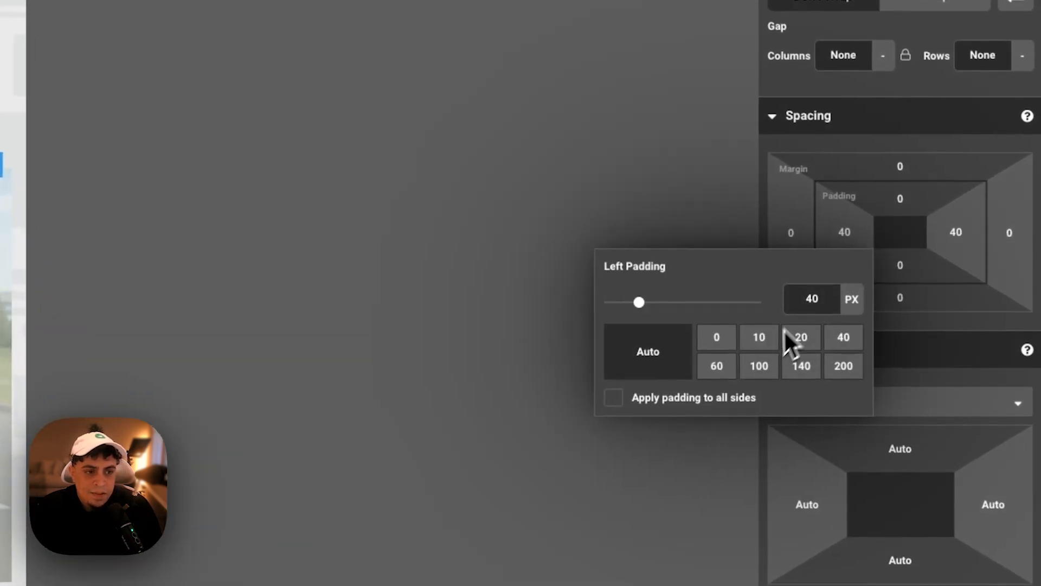
pyautogui.click(791, 337)
pyautogui.click(955, 238)
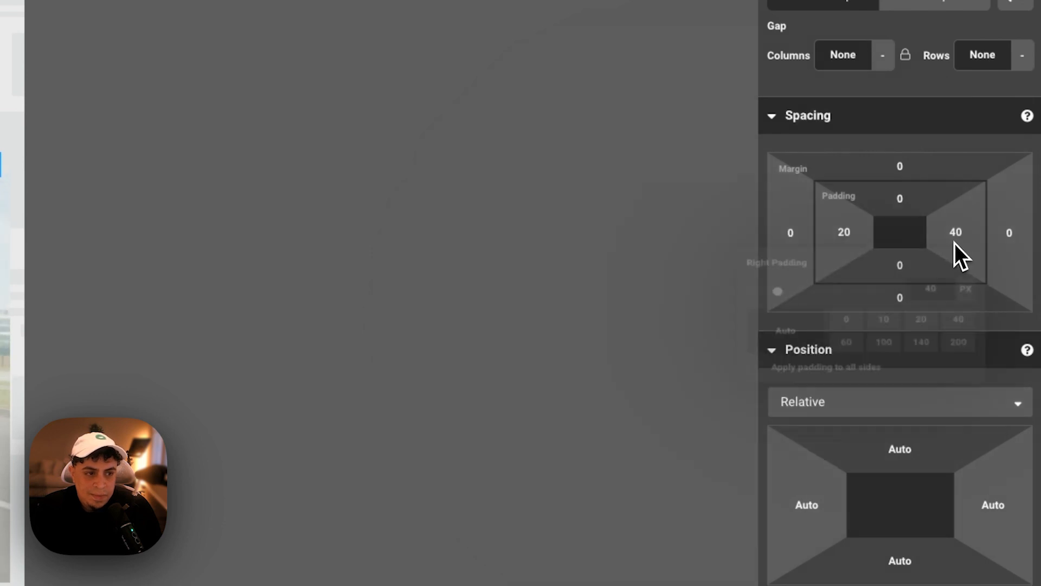
pyautogui.click(910, 337)
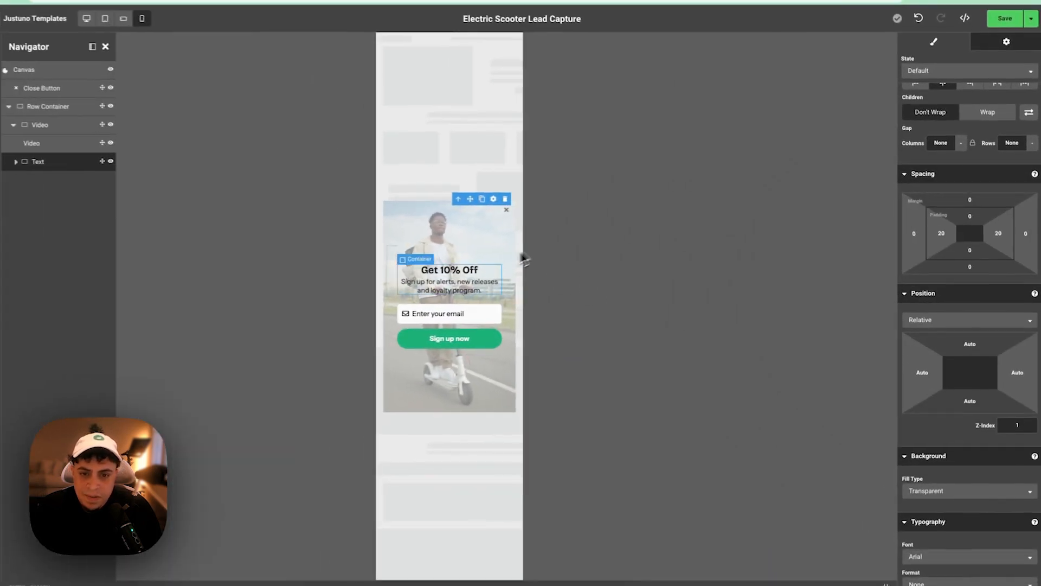
# - Set the body text size to 16 and the Get 10% Off heading to 36
pyautogui.click(471, 270)
pyautogui.scroll(-2, 944, 280)
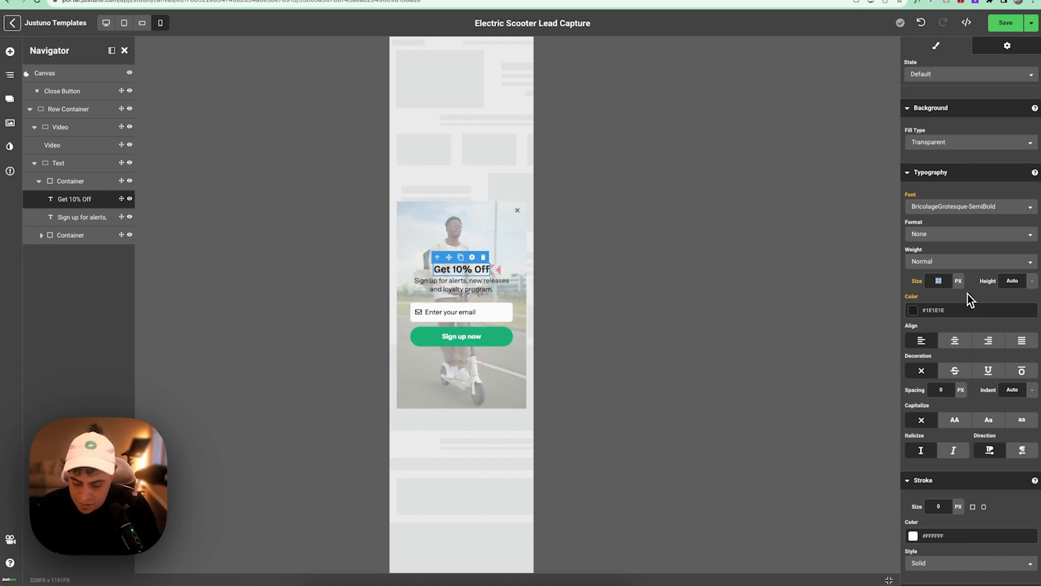
pyautogui.write('28')
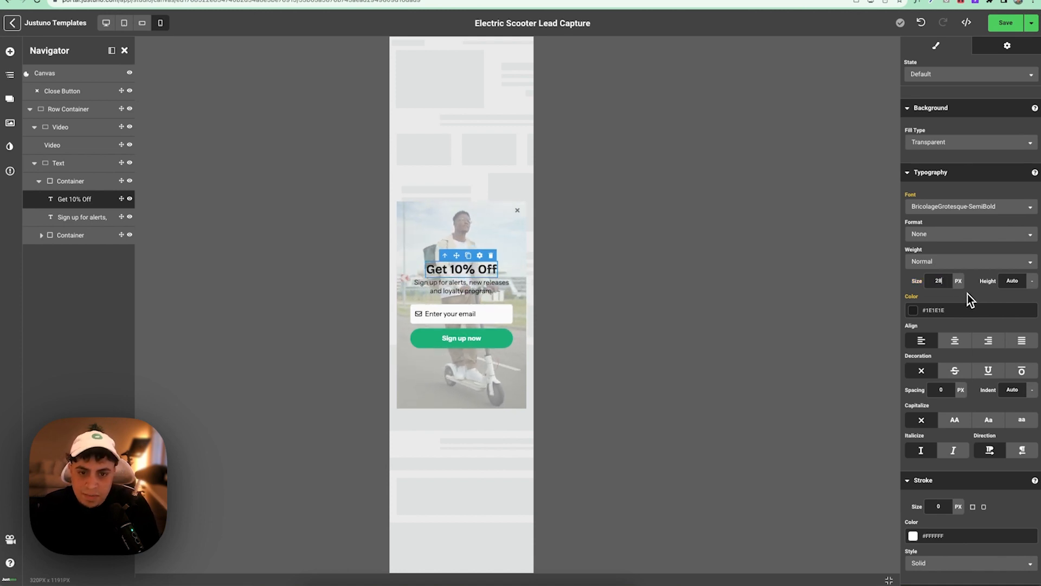
pyautogui.click(496, 286)
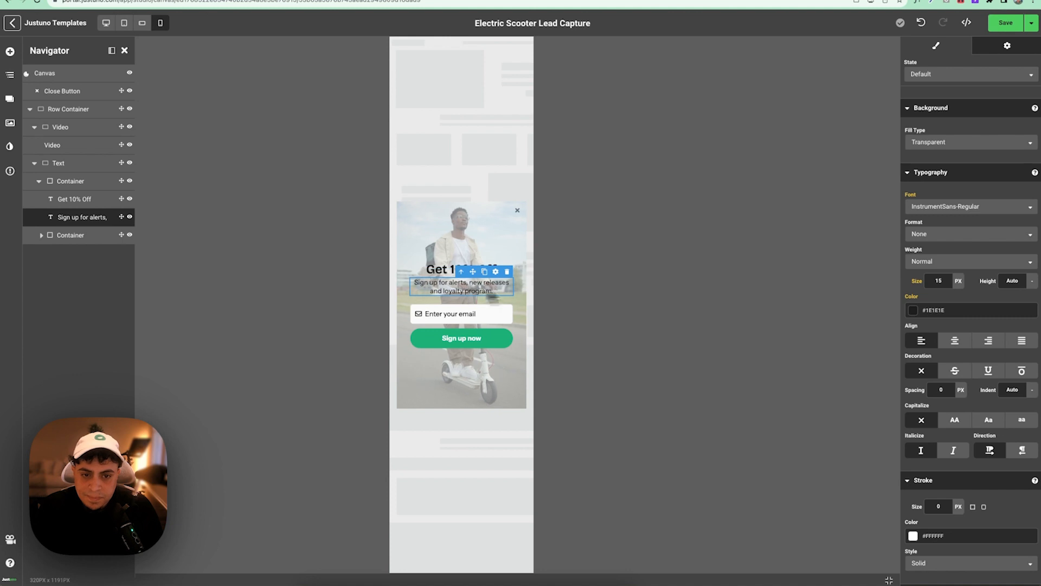
pyautogui.click(477, 338)
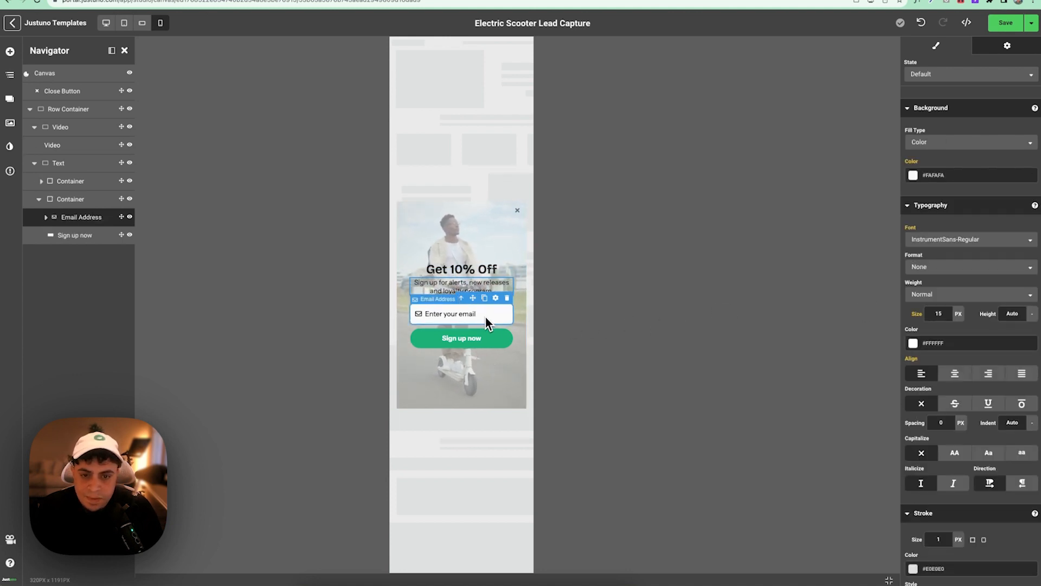
pyautogui.doubleClick(938, 316)
pyautogui.write('16')
pyautogui.click(461, 268)
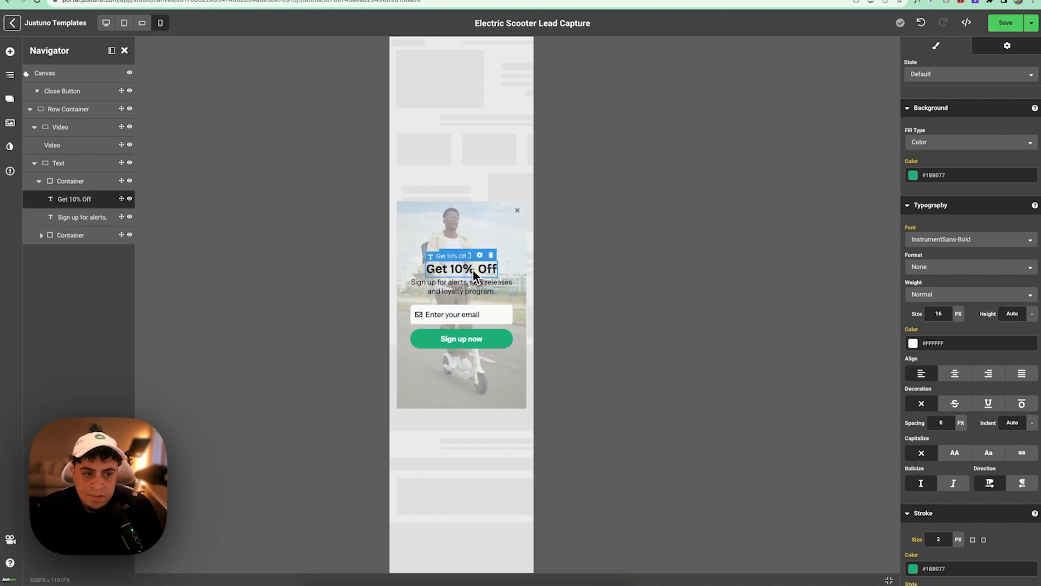
pyautogui.doubleClick(942, 286)
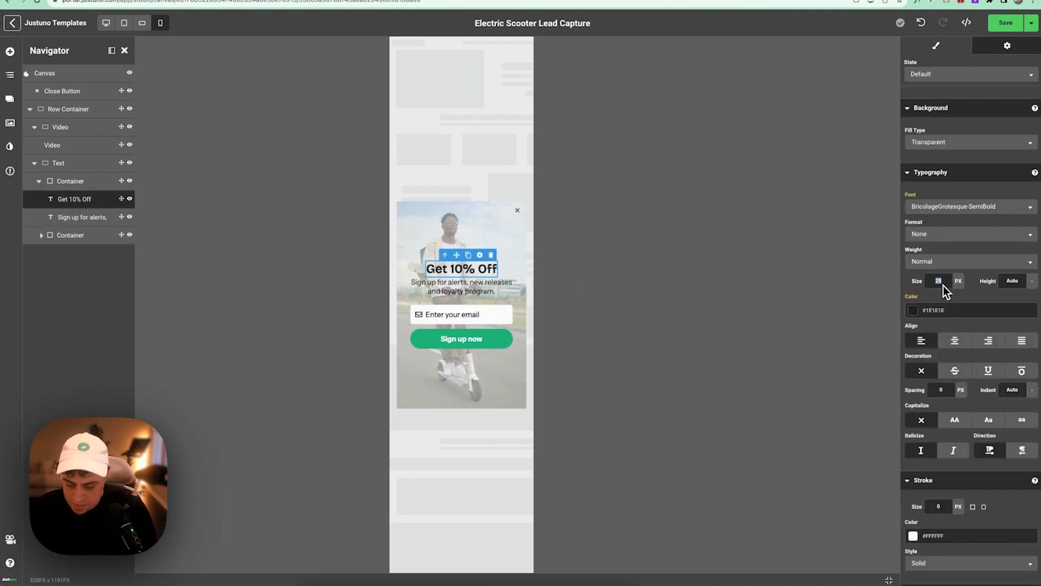
pyautogui.write('36')
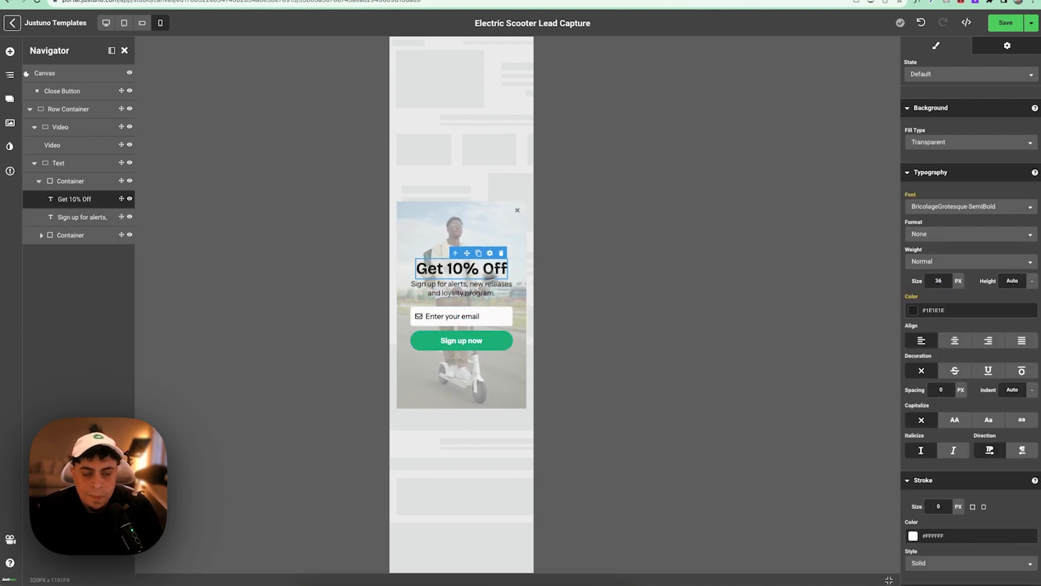
# - Give the subtitle a 5 px top margin
pyautogui.click(463, 289)
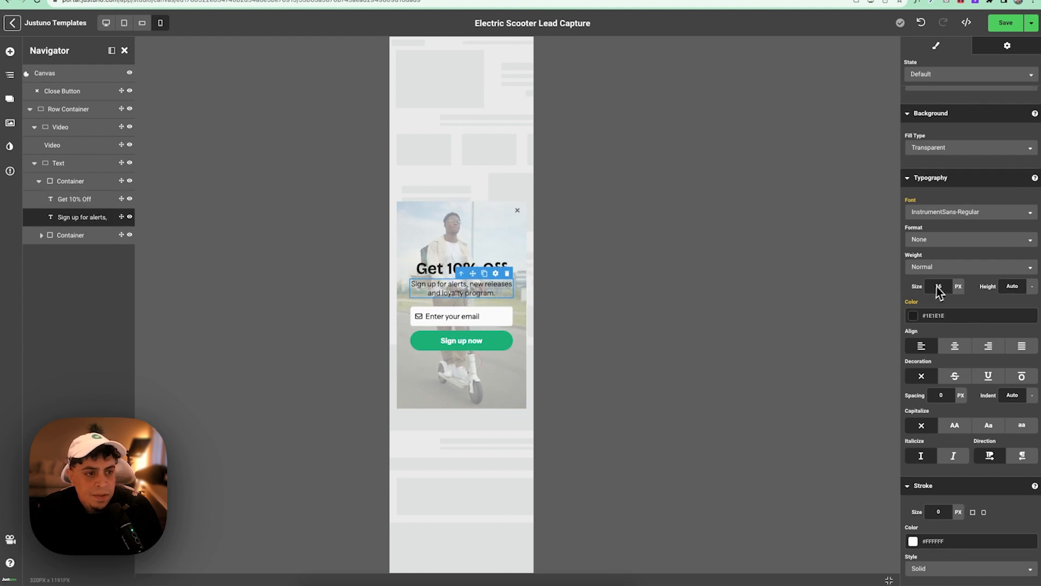
pyautogui.click(975, 195)
pyautogui.doubleClick(979, 223)
pyautogui.write('6')
pyautogui.press('BackSpace')
pyautogui.write('5')
pyautogui.click(491, 331)
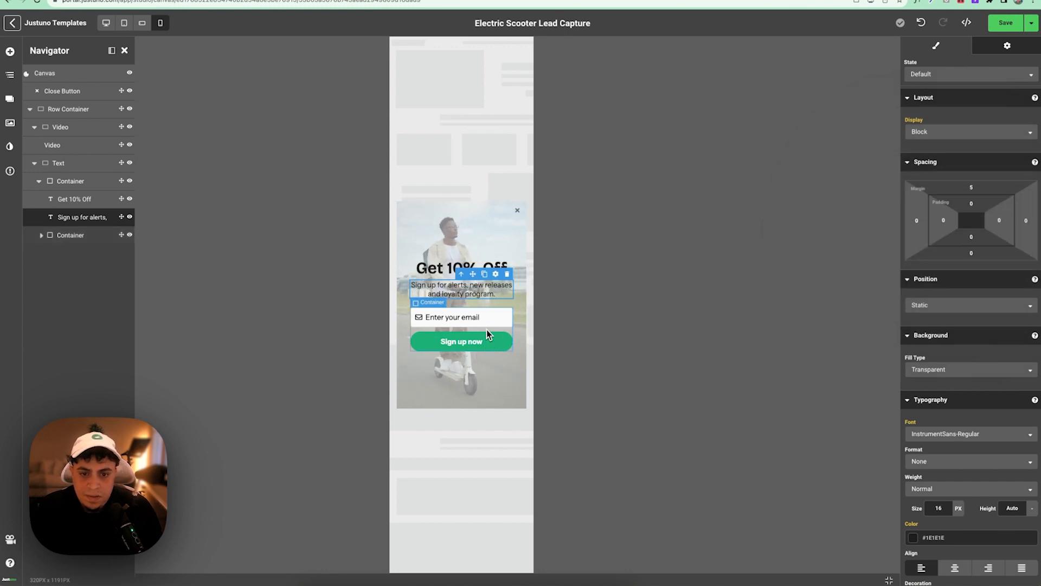
# - Change the Email Address field height from 44 to 46 px
pyautogui.click(487, 328)
pyautogui.click(484, 321)
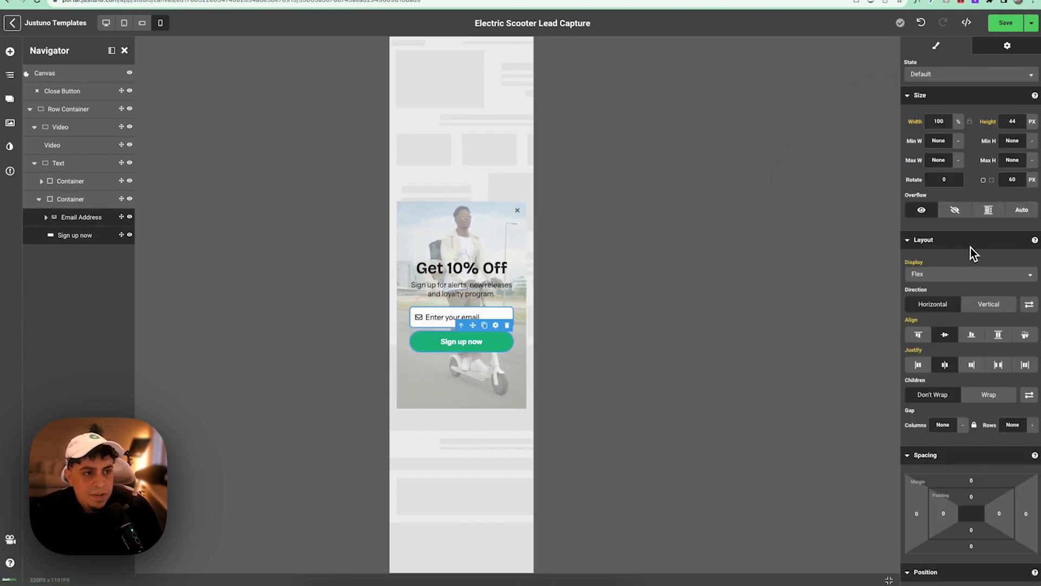
pyautogui.click(1016, 127)
pyautogui.press('BackSpace')
pyautogui.write('7')
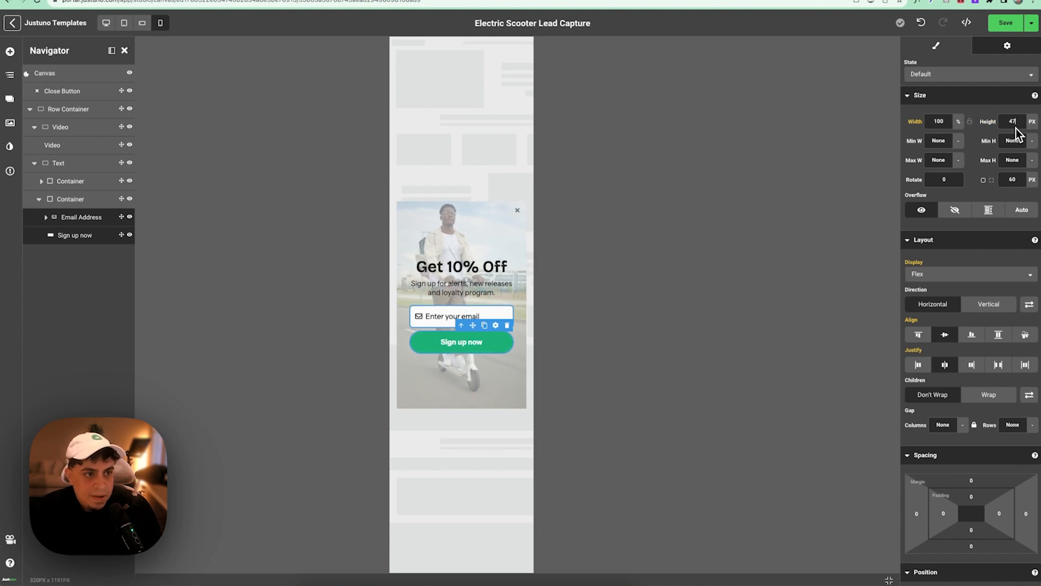
pyautogui.press('Down')
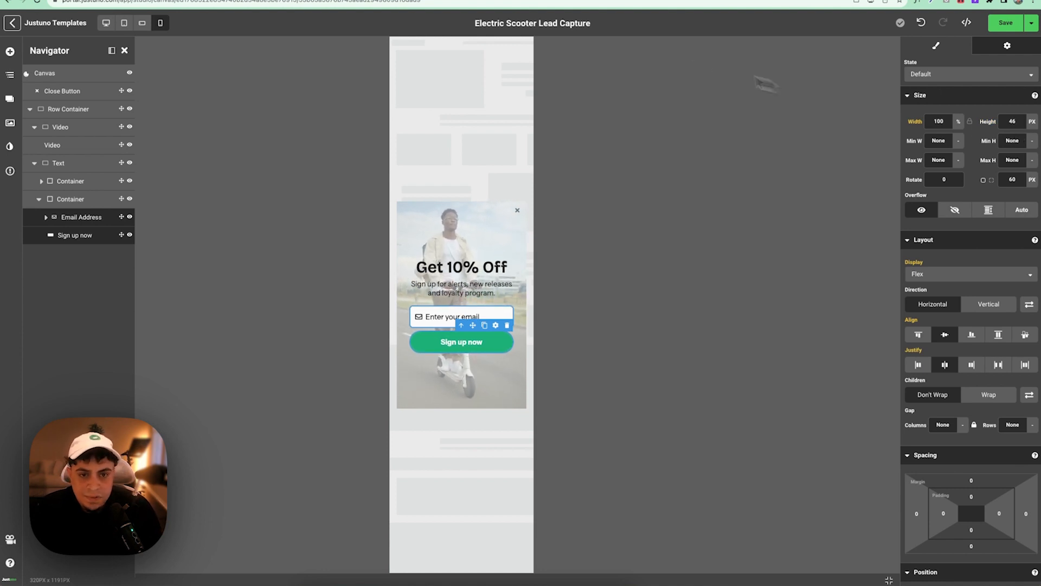
pyautogui.click(510, 208)
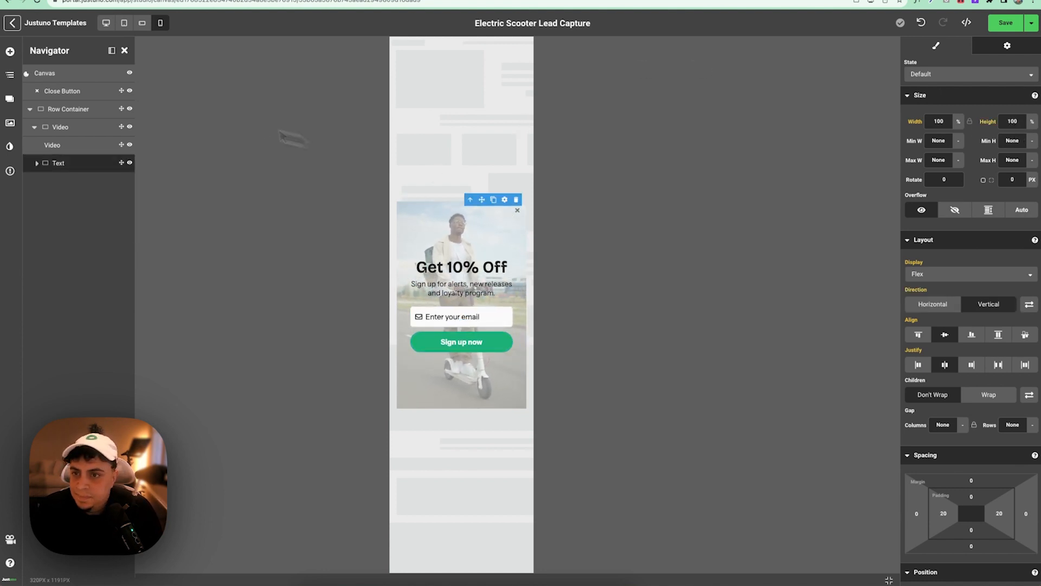
# - In desktop view, change the close button's z-index from Auto to 10, then return to mobile view
pyautogui.click(67, 93)
pyautogui.scroll(-5, 995, 374)
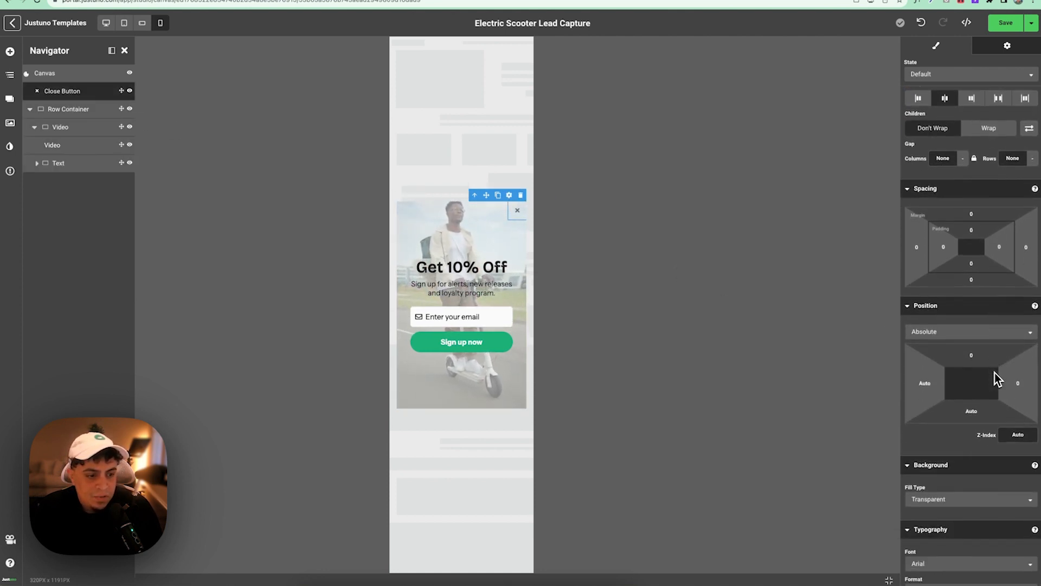
pyautogui.scroll(-1, 995, 378)
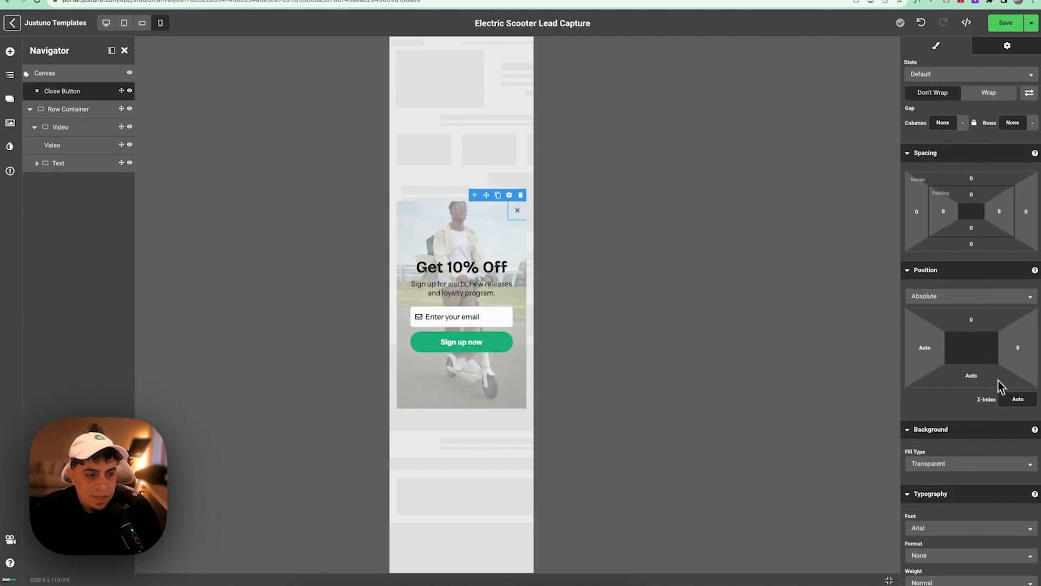
pyautogui.click(107, 23)
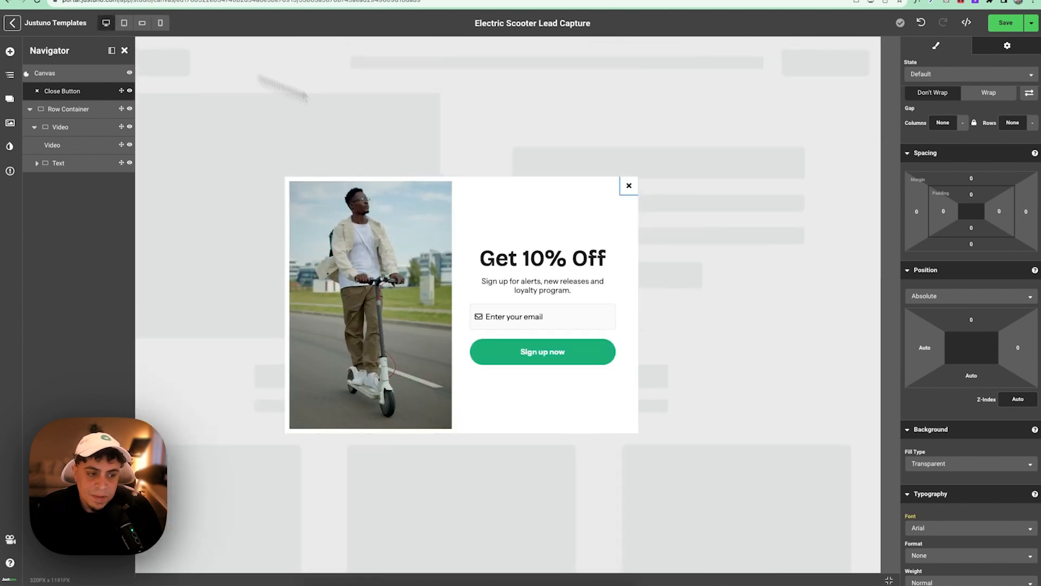
pyautogui.click(1005, 399)
pyautogui.write('10')
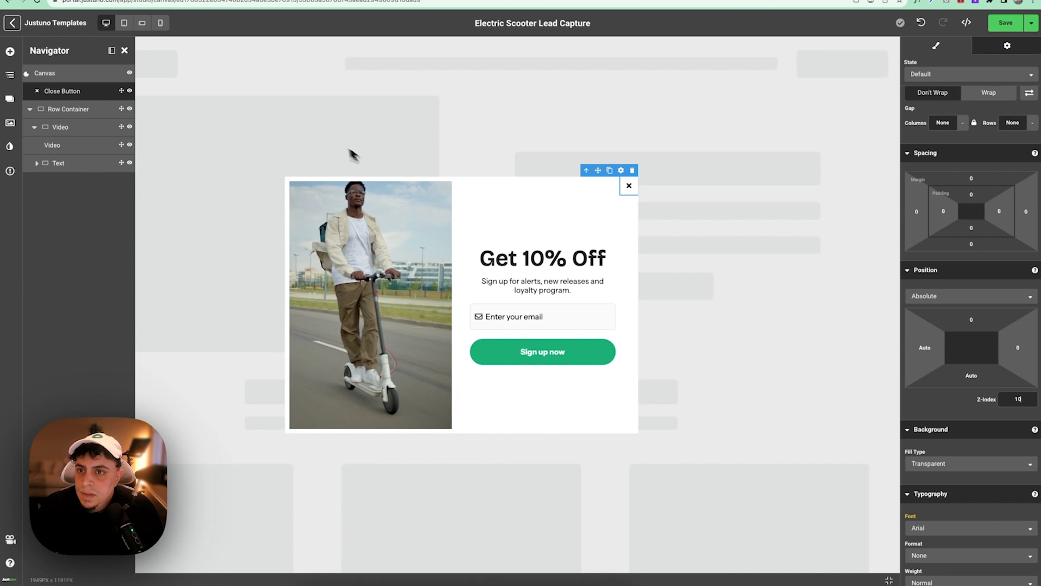
pyautogui.click(164, 25)
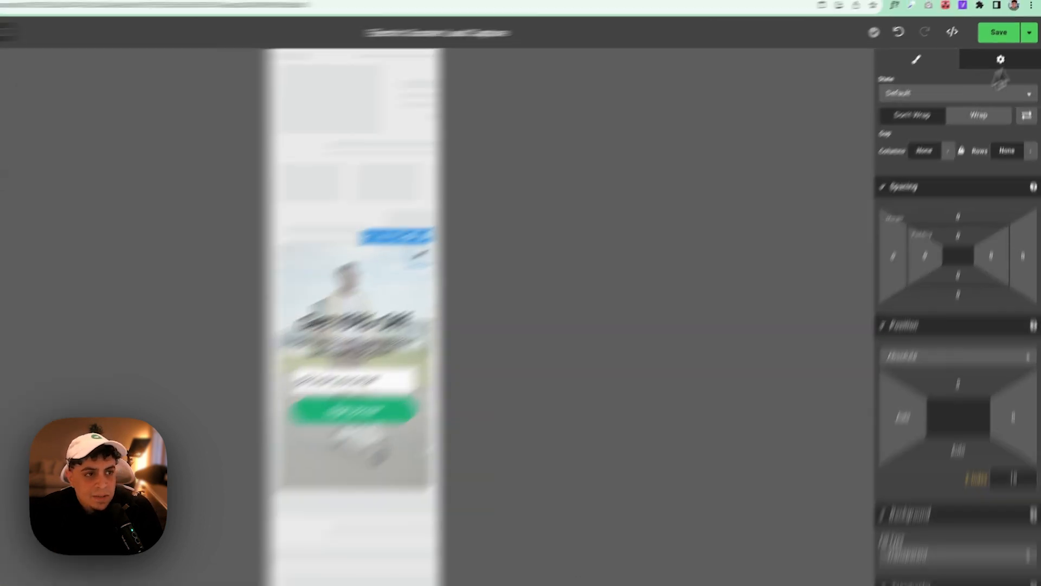
pyautogui.click(1031, 23)
# - Save the promotion and preview it on tablet, landscape and portrait phone
pyautogui.click(1022, 41)
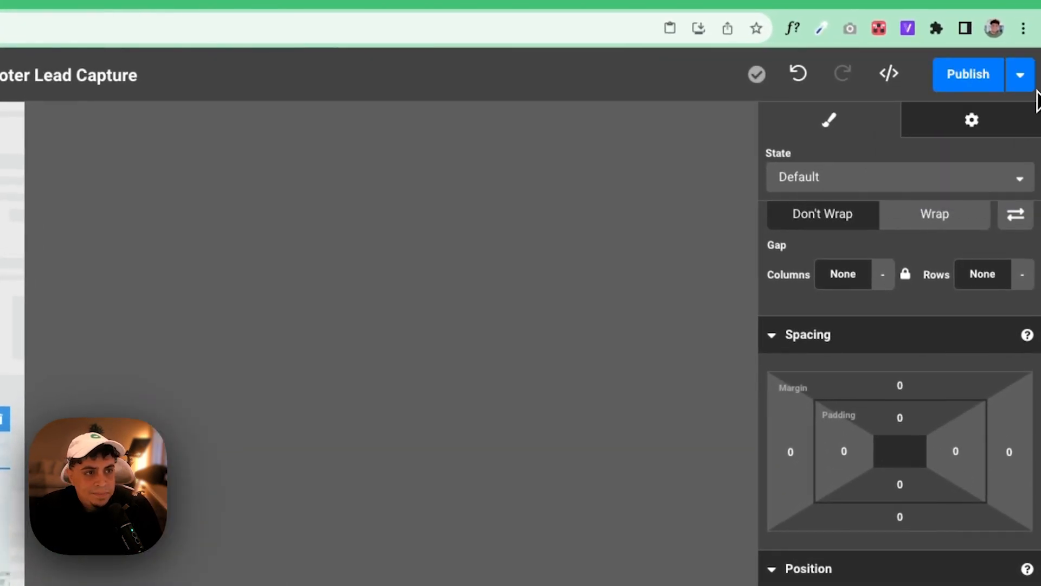
pyautogui.click(1020, 75)
pyautogui.click(995, 155)
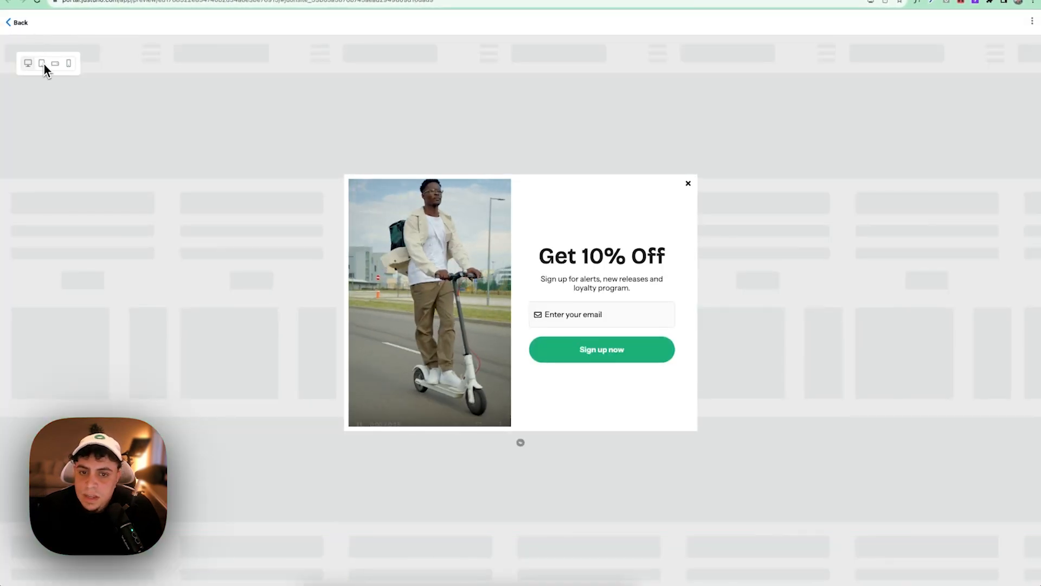
pyautogui.click(44, 64)
pyautogui.click(56, 65)
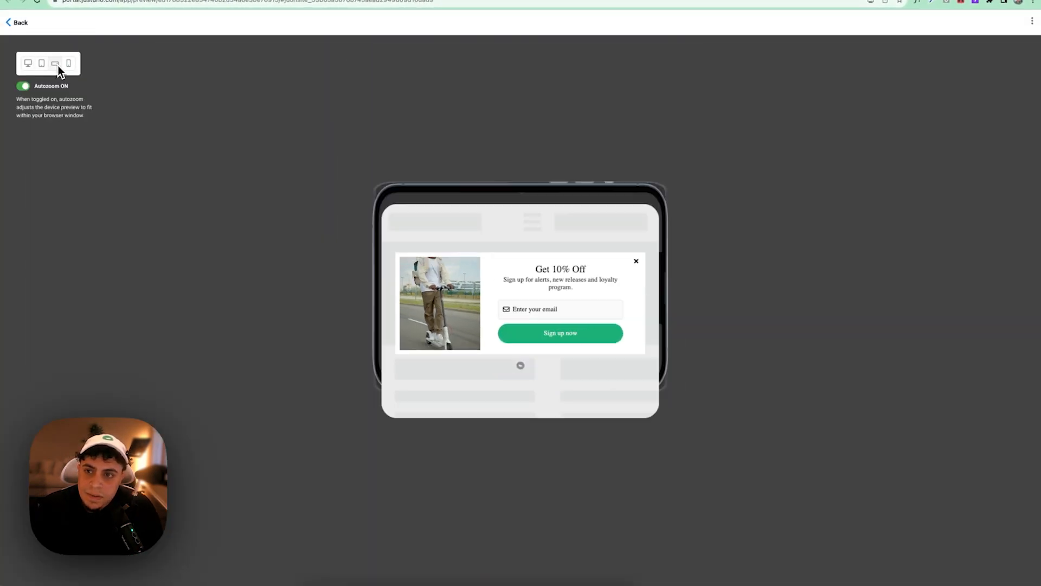
pyautogui.click(68, 65)
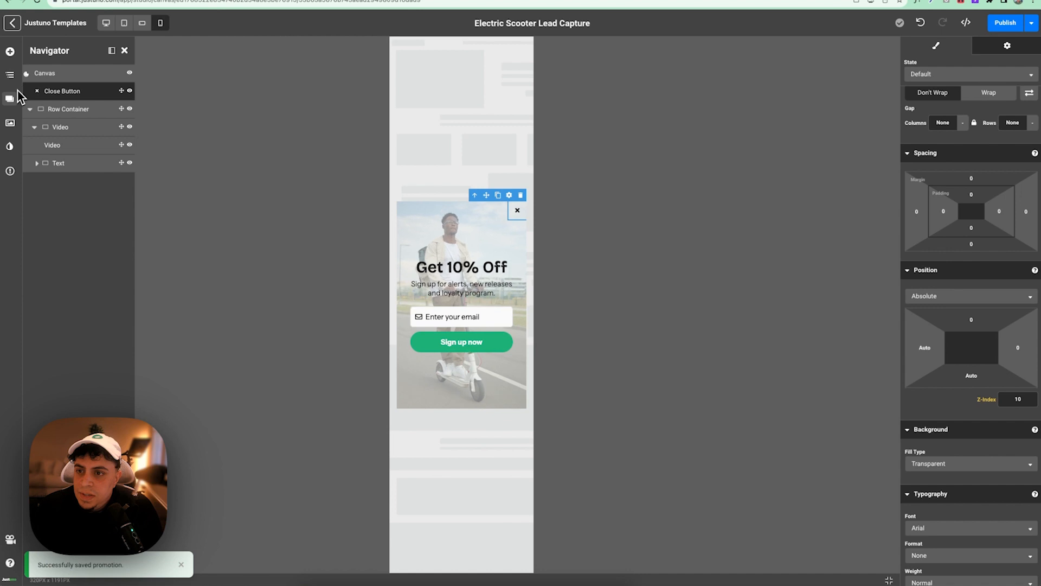
# - Rename Frame 1 to 'Capture' and duplicate it
pyautogui.click(14, 96)
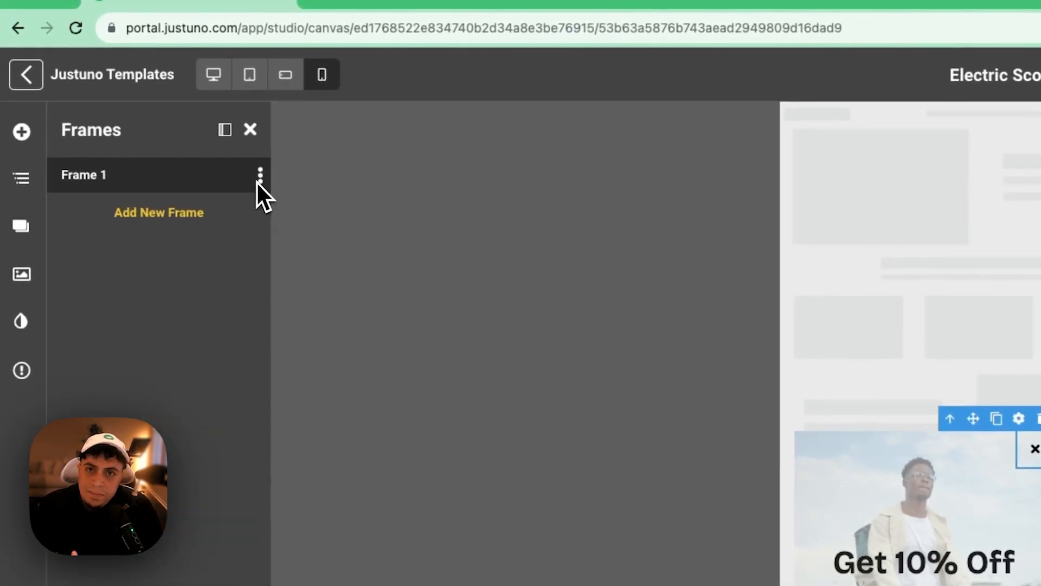
pyautogui.click(259, 178)
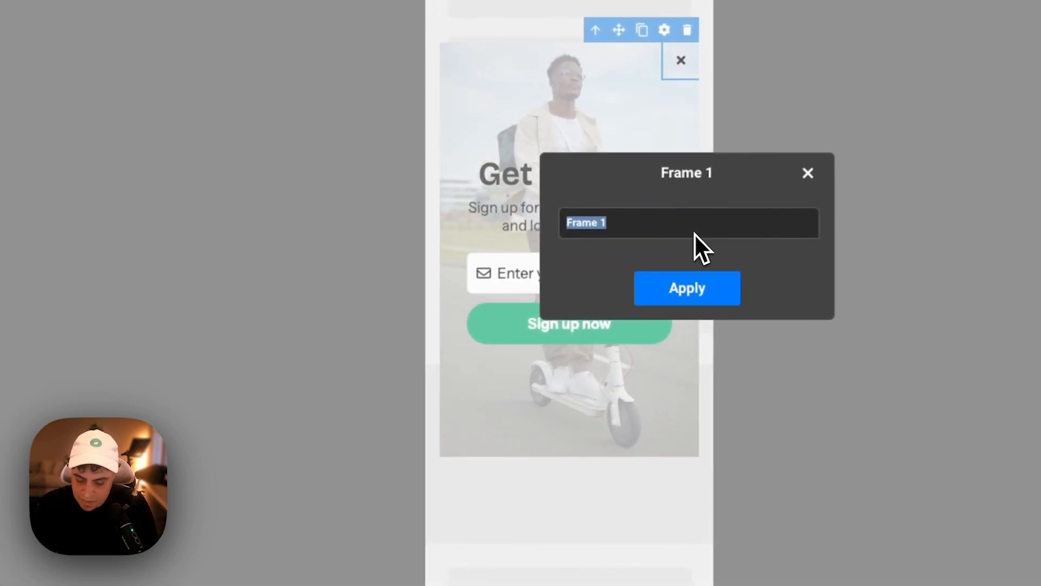
pyautogui.write('Capture')
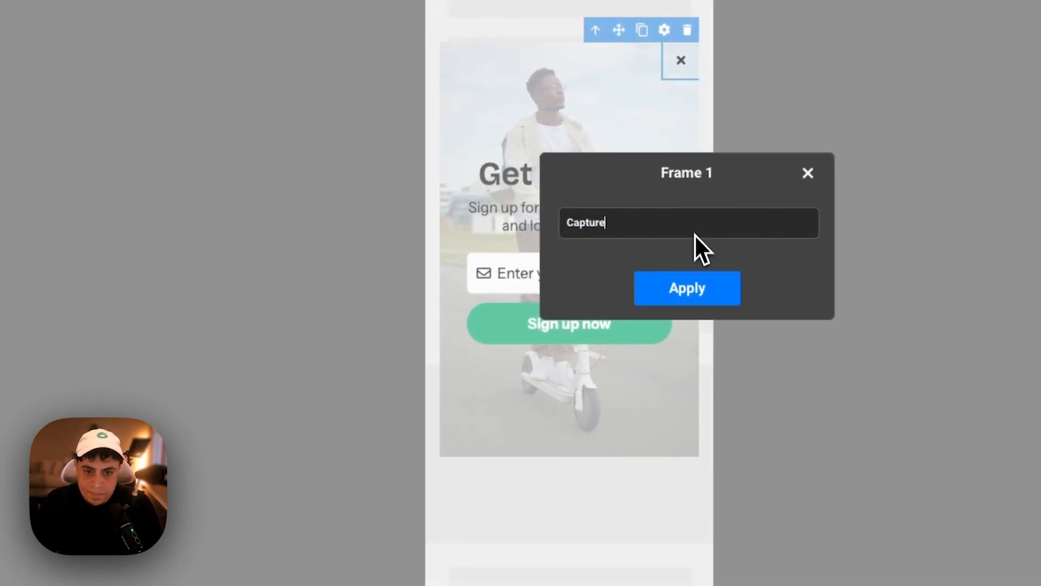
pyautogui.click(700, 302)
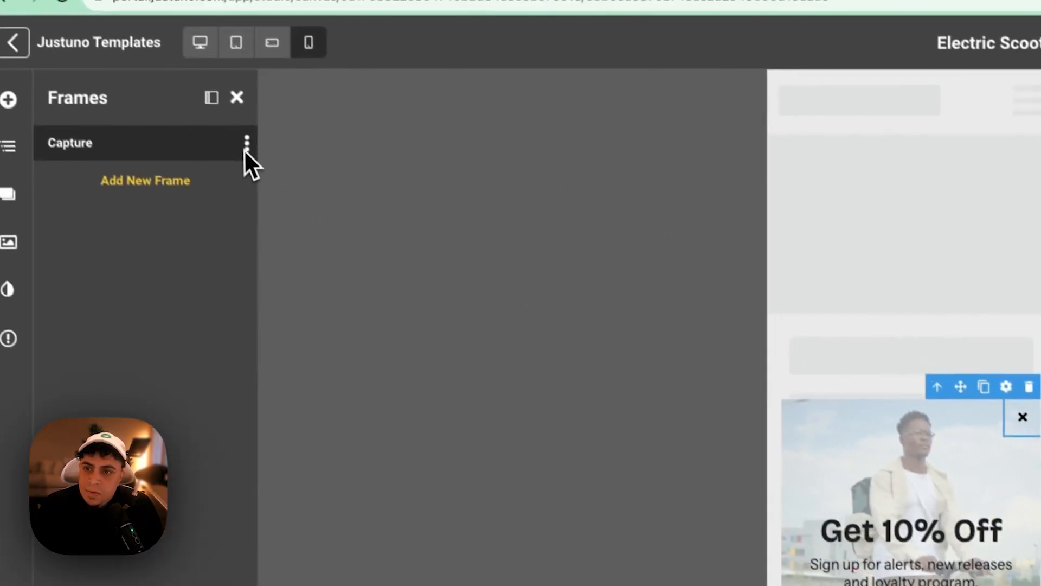
pyautogui.click(242, 142)
pyautogui.click(227, 214)
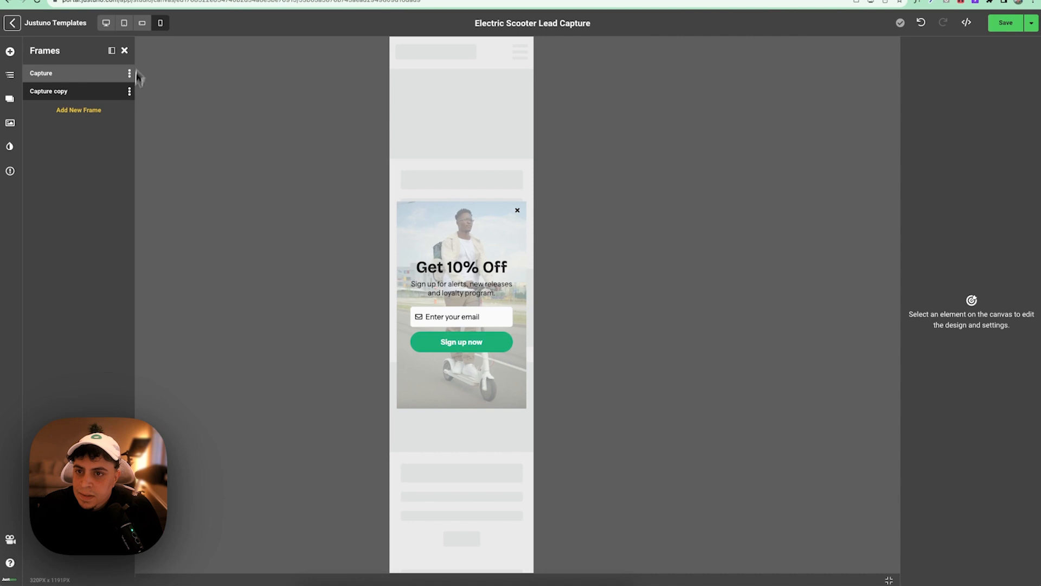
# - Rename the Capture copy frame to 'Success'
pyautogui.click(125, 51)
pyautogui.click(105, 27)
pyautogui.click(10, 99)
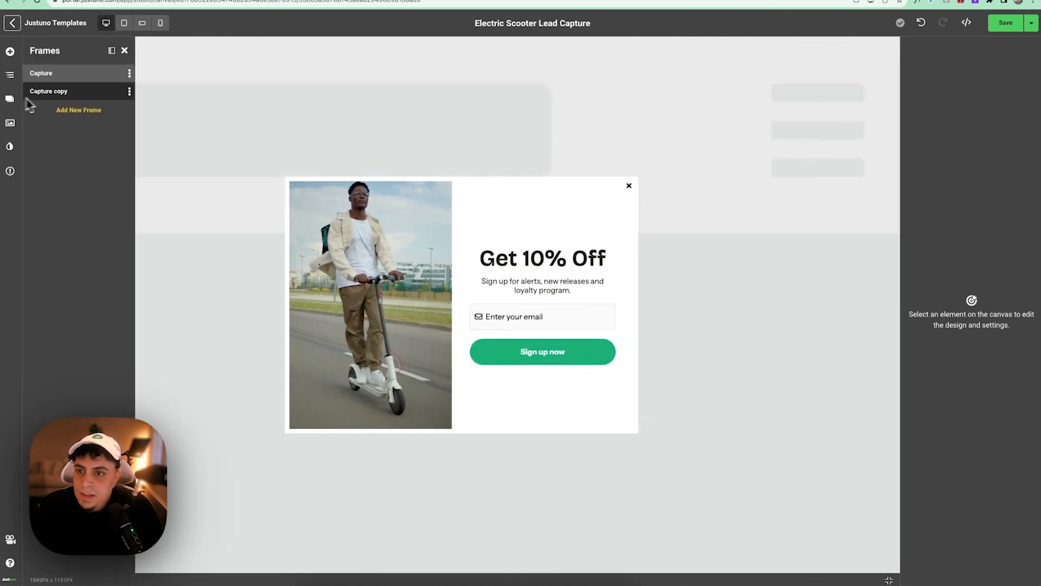
pyautogui.click(129, 91)
pyautogui.click(122, 103)
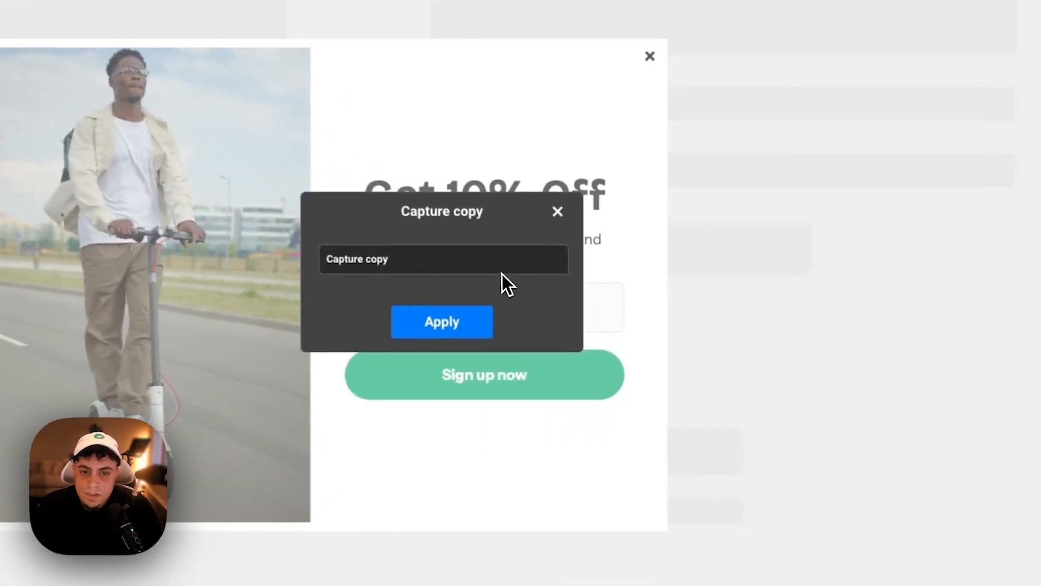
pyautogui.tripleClick(405, 254)
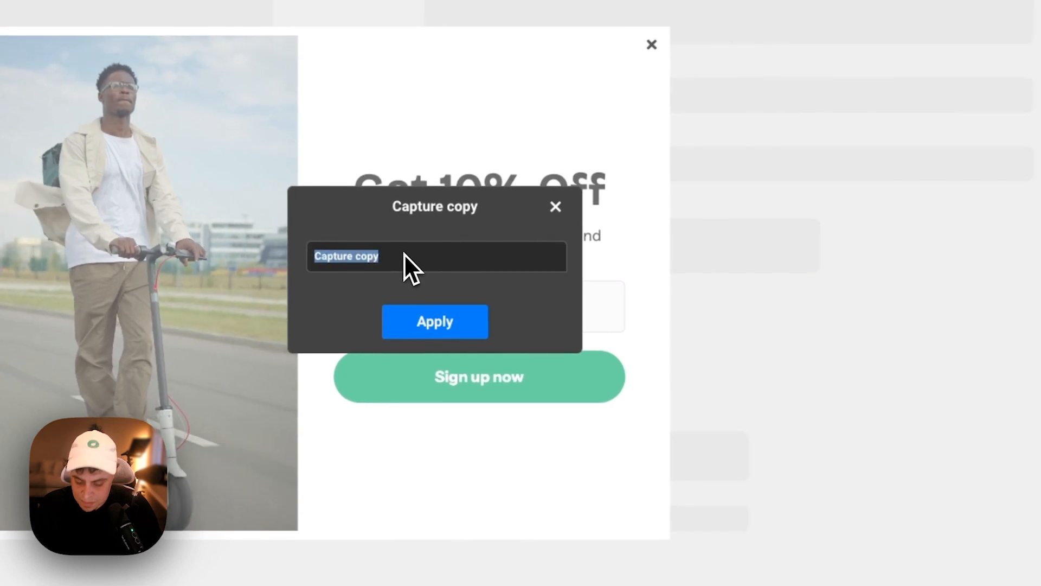
pyautogui.write('Suce')
pyautogui.press('BackSpace')
pyautogui.write('cess')
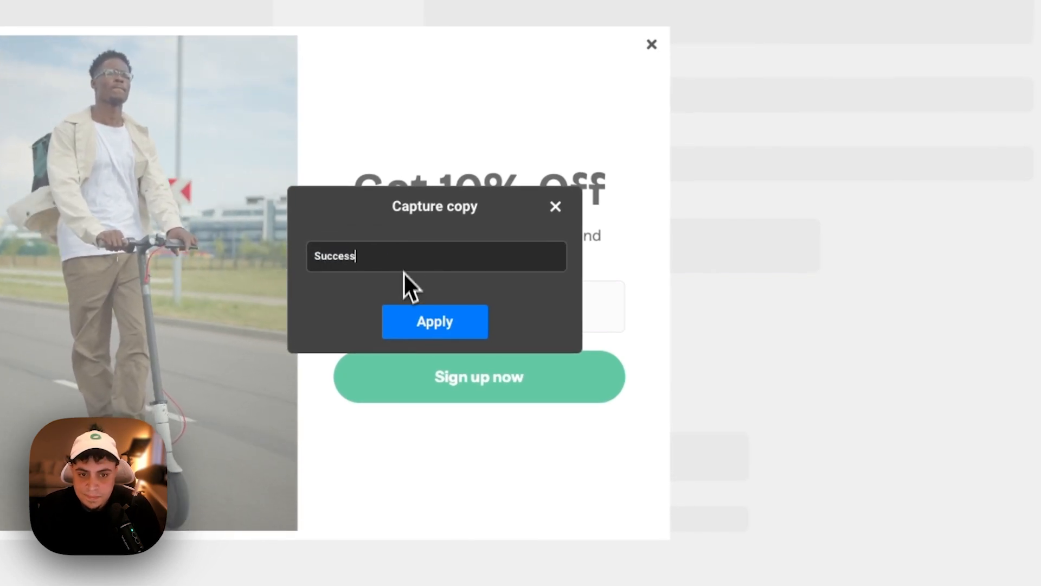
pyautogui.click(406, 315)
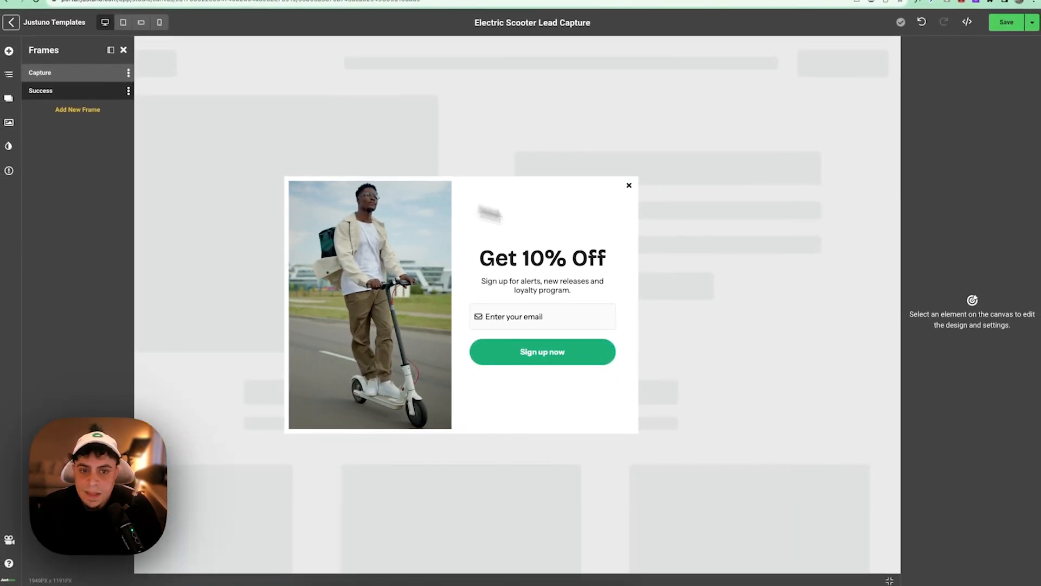
# - Change the Success heading to 'Thank You!' and the subtitle to 'Here is your coupon code!'
pyautogui.click(531, 249)
pyautogui.doubleClick(542, 259)
pyautogui.press('BackSpace')
pyautogui.write('Thank You!')
pyautogui.click(541, 282)
pyautogui.doubleClick(543, 288)
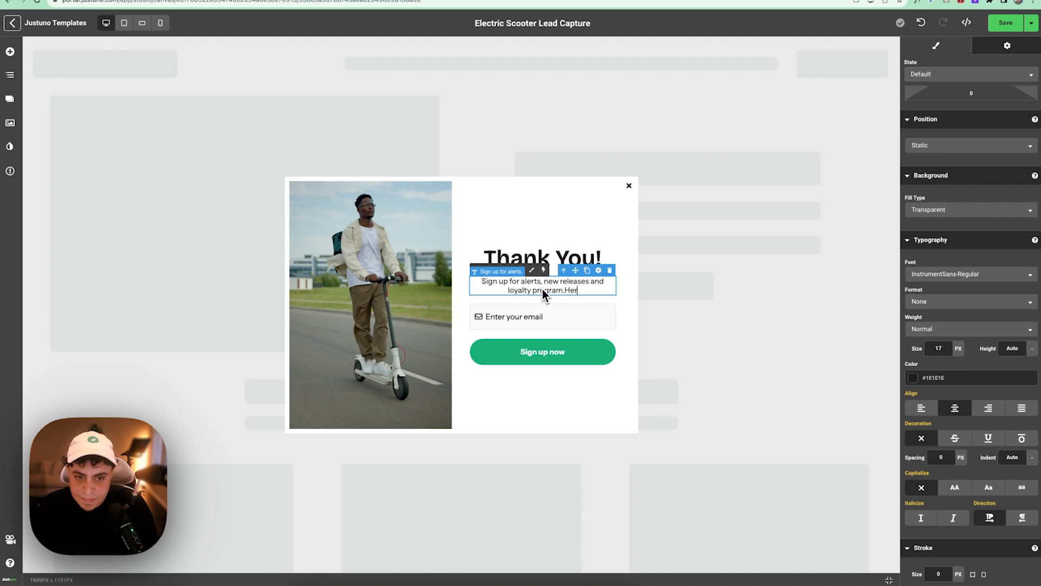
pyautogui.write('Here is you')
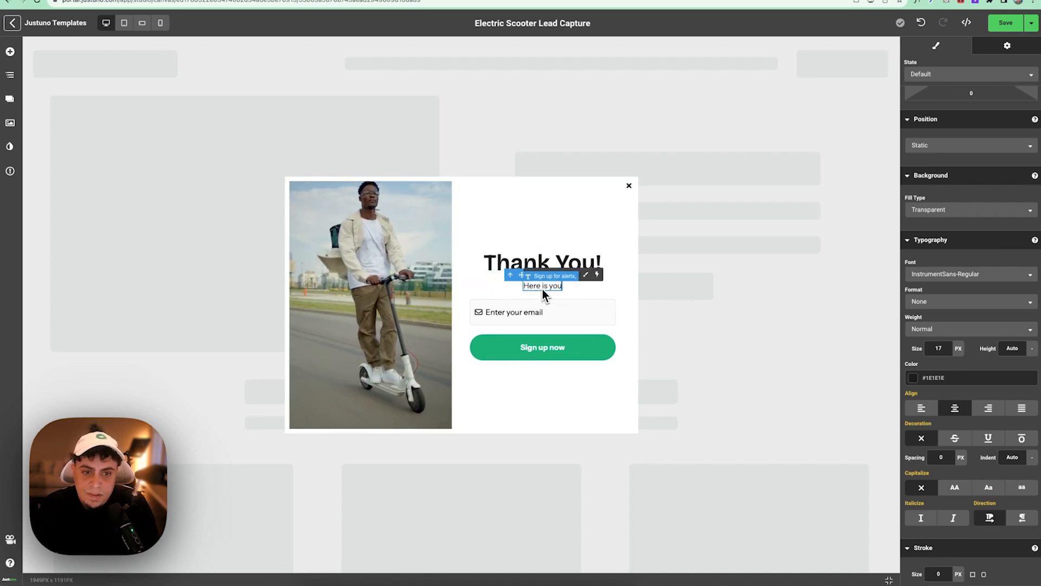
pyautogui.write('r coupon code!')
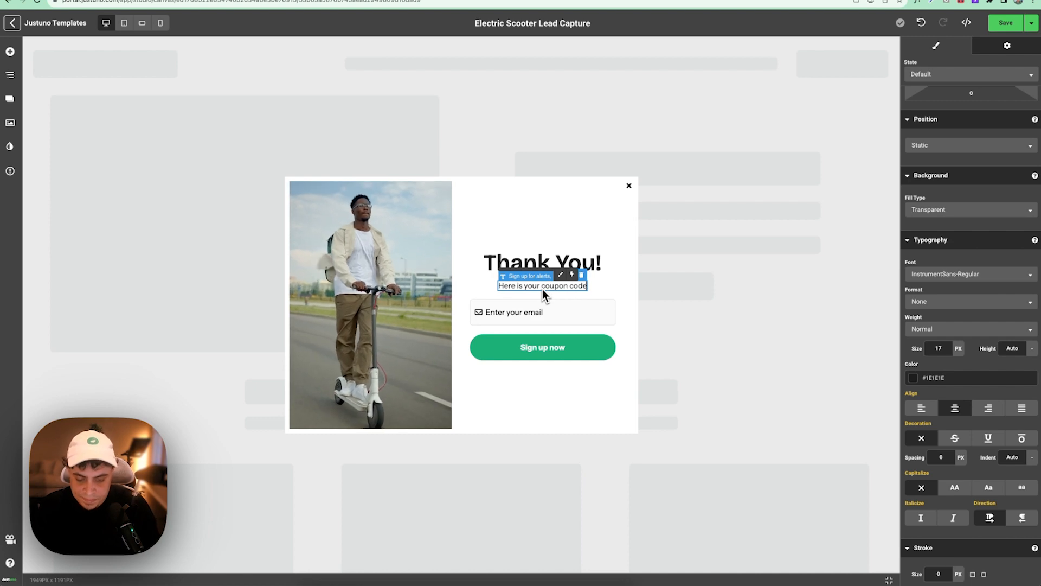
# - Add a Discount Code element below the email field with a 20 px bottom margin
pyautogui.click(11, 54)
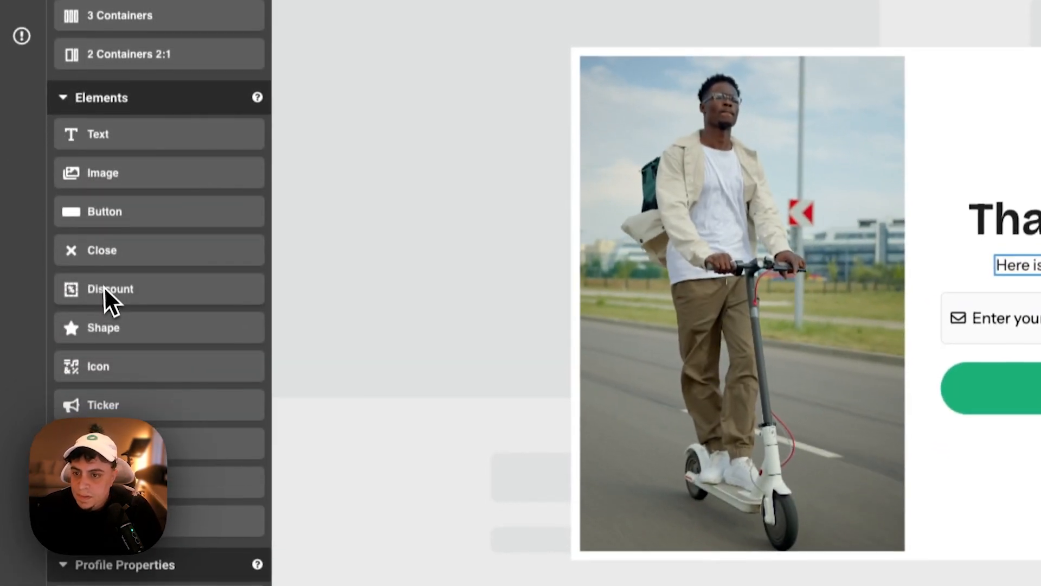
pyautogui.moveTo(53, 307); pyautogui.dragTo(560, 329)
pyautogui.moveTo(916, 306); pyautogui.dragTo(896, 318)
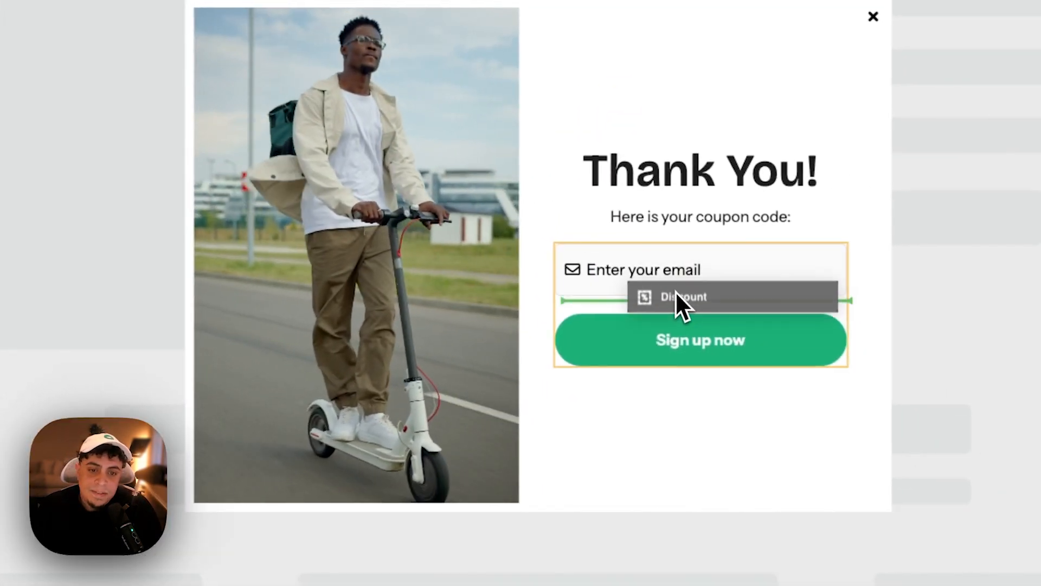
pyautogui.moveTo(672, 297); pyautogui.dragTo(672, 295)
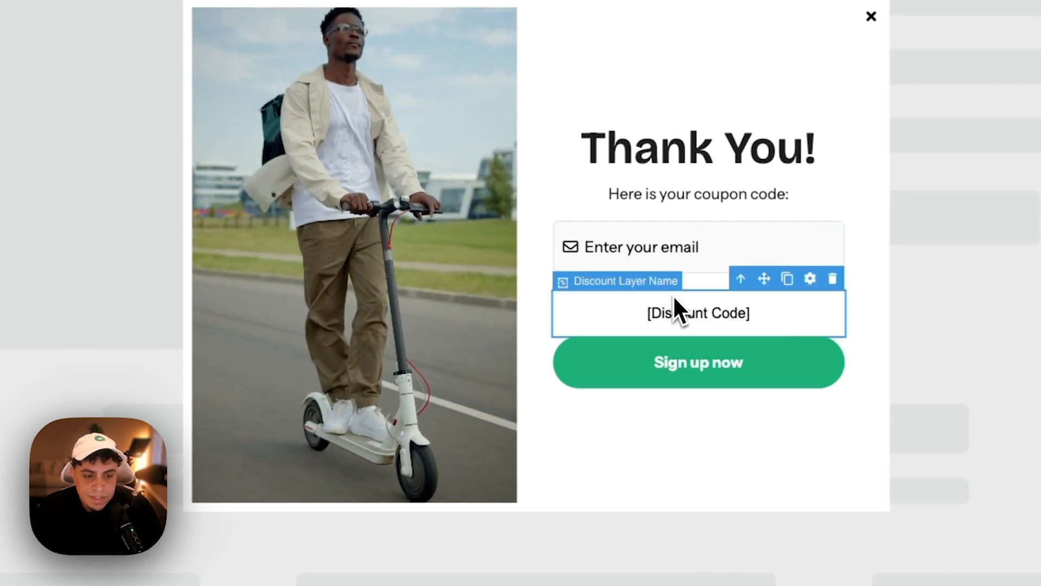
pyautogui.click(695, 279)
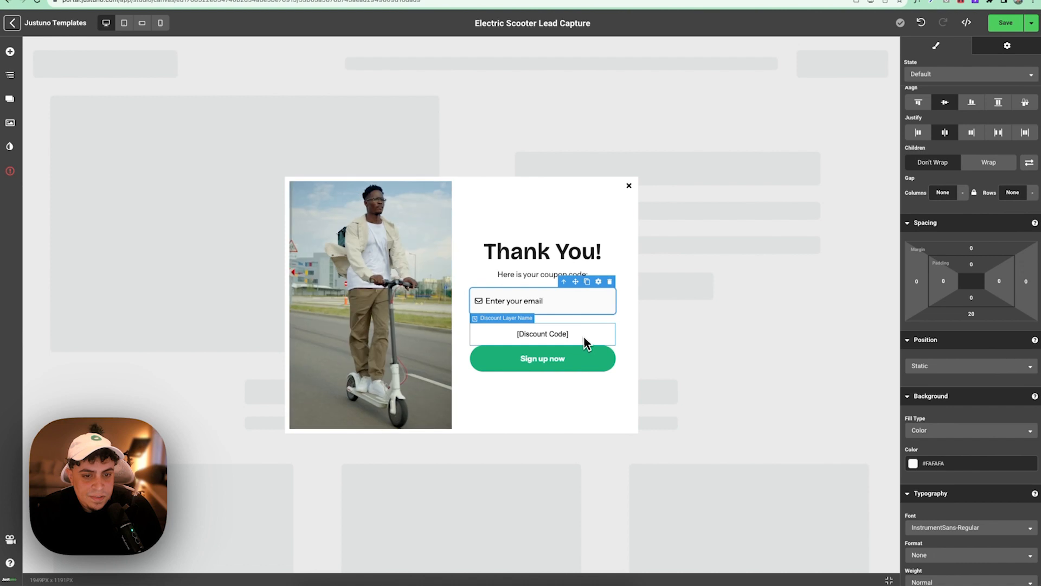
pyautogui.click(590, 341)
pyautogui.click(972, 314)
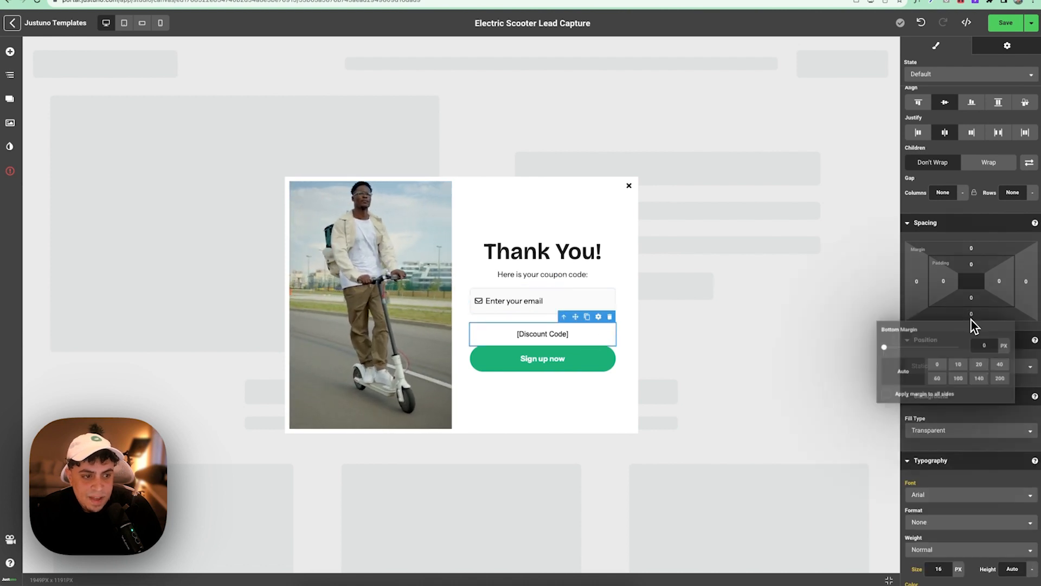
pyautogui.click(976, 367)
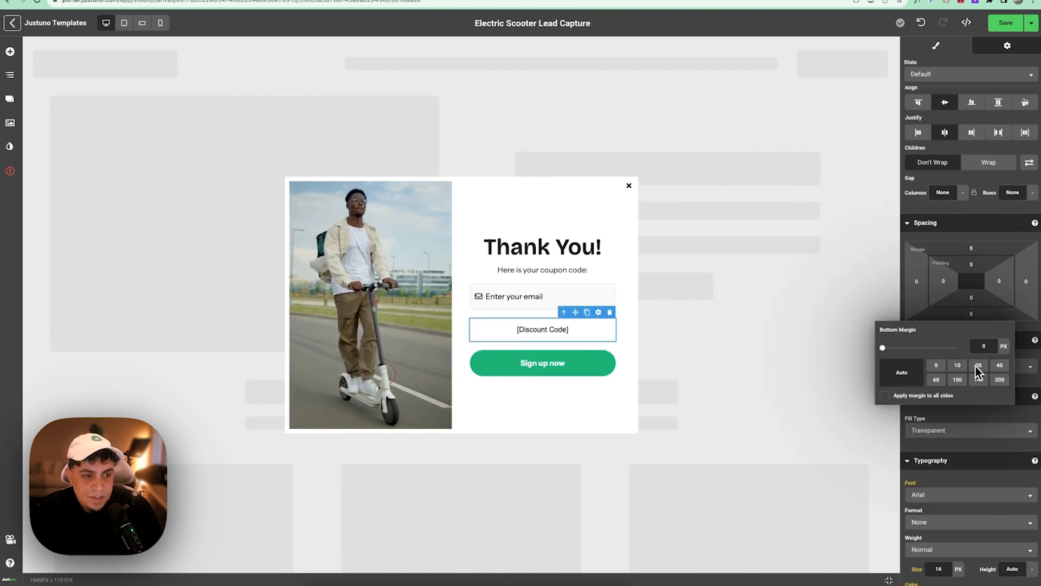
pyautogui.click(526, 313)
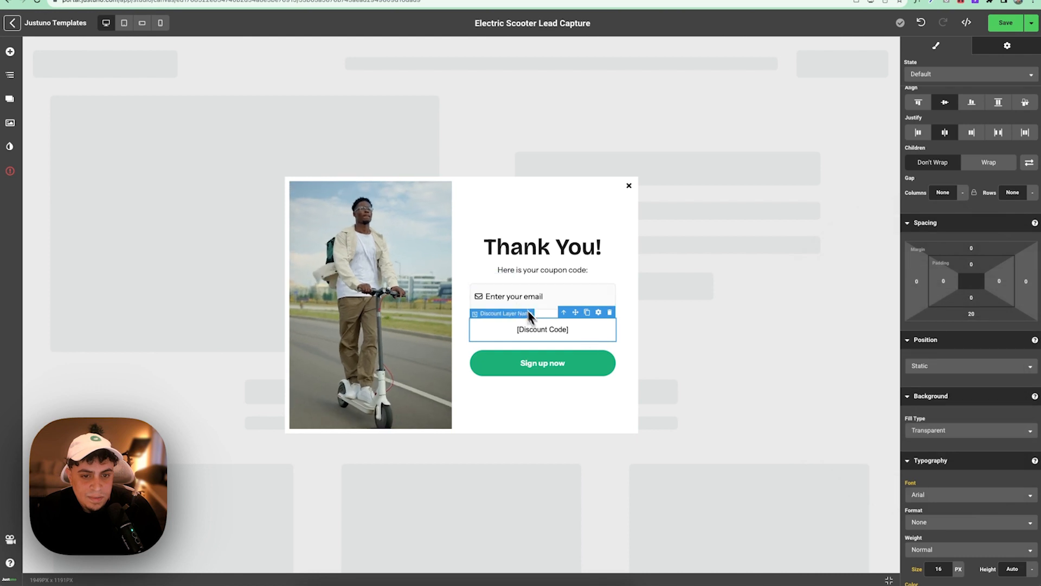
# - Set the discount code font to InstrumentSans-Bold
pyautogui.scroll(-7, 944, 353)
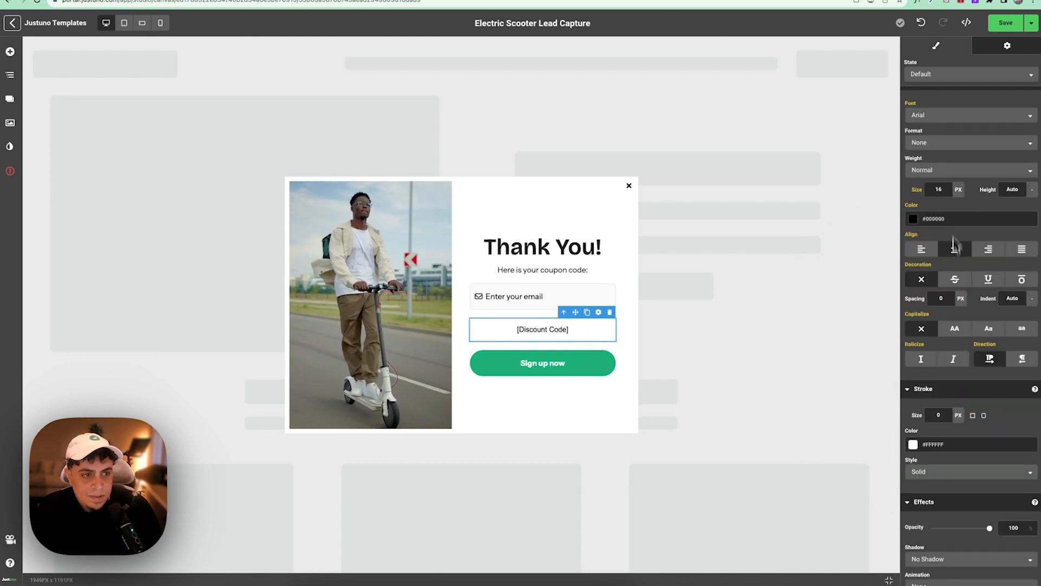
pyautogui.click(935, 120)
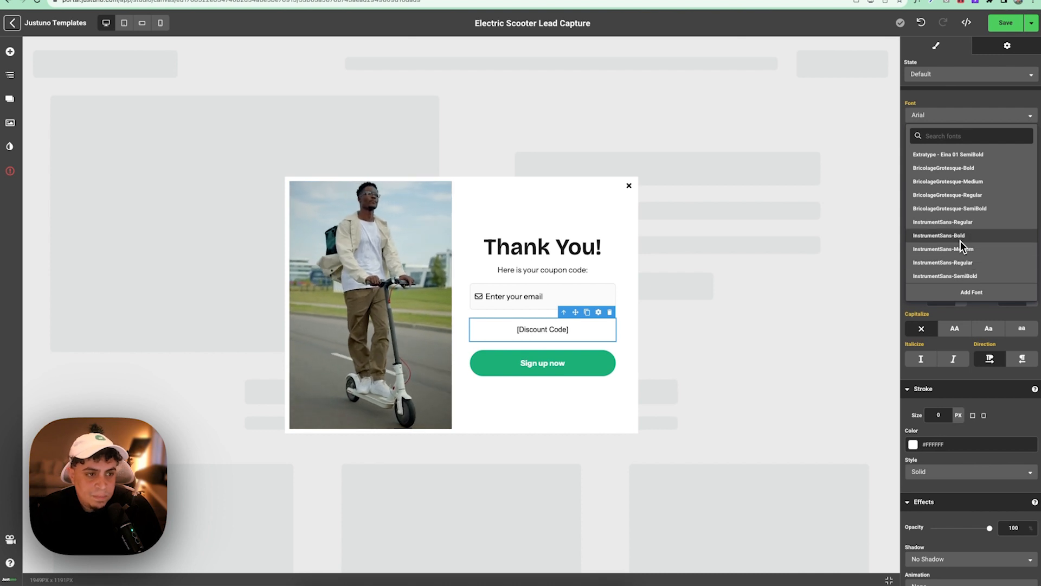
pyautogui.click(962, 239)
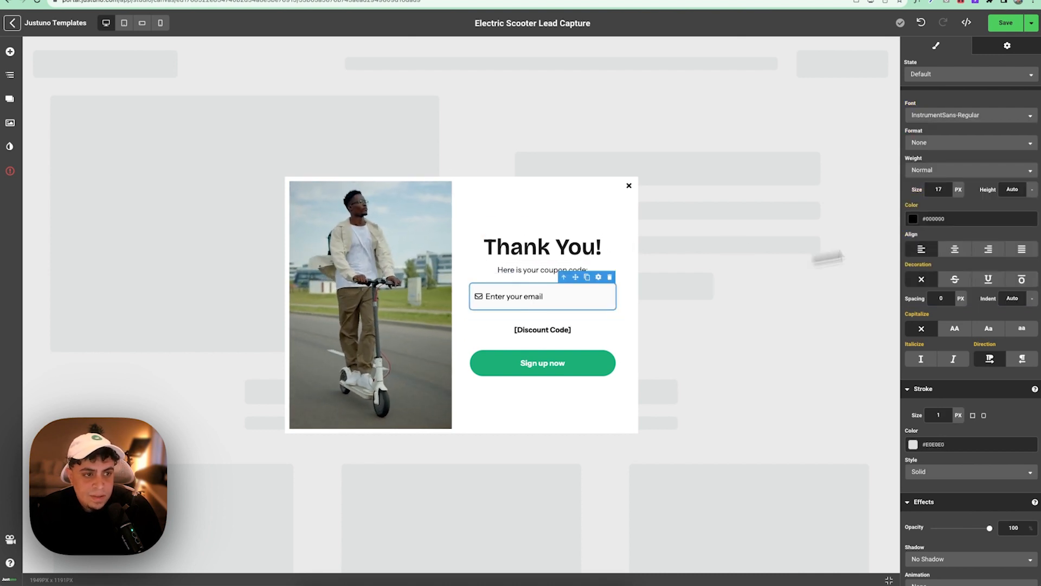
pyautogui.scroll(11, 1021, 221)
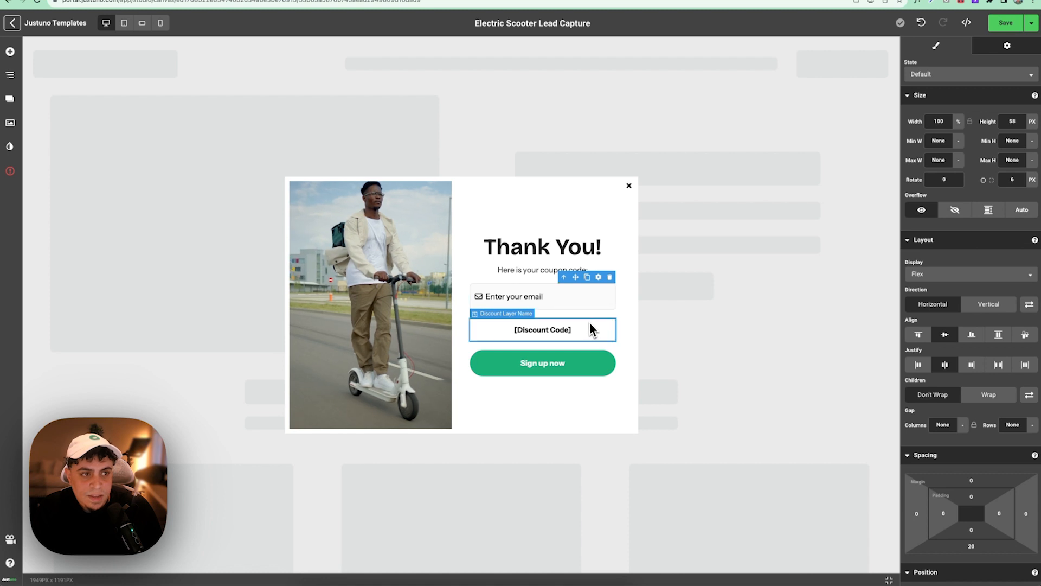
# - Make the code box 58 px tall and delete the email field from the Thank You frame
pyautogui.click(1011, 128)
pyautogui.write('58')
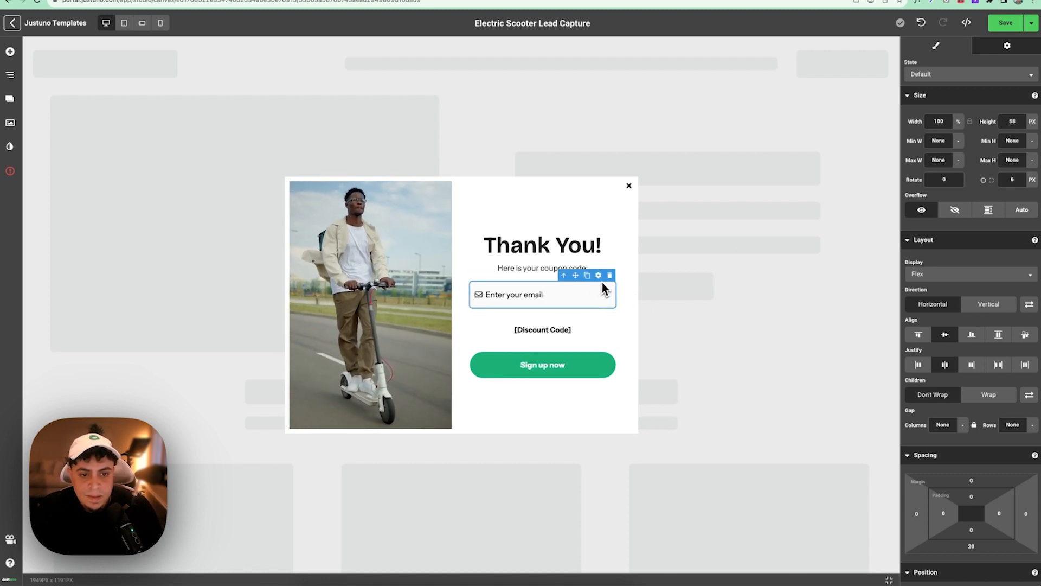
pyautogui.click(573, 327)
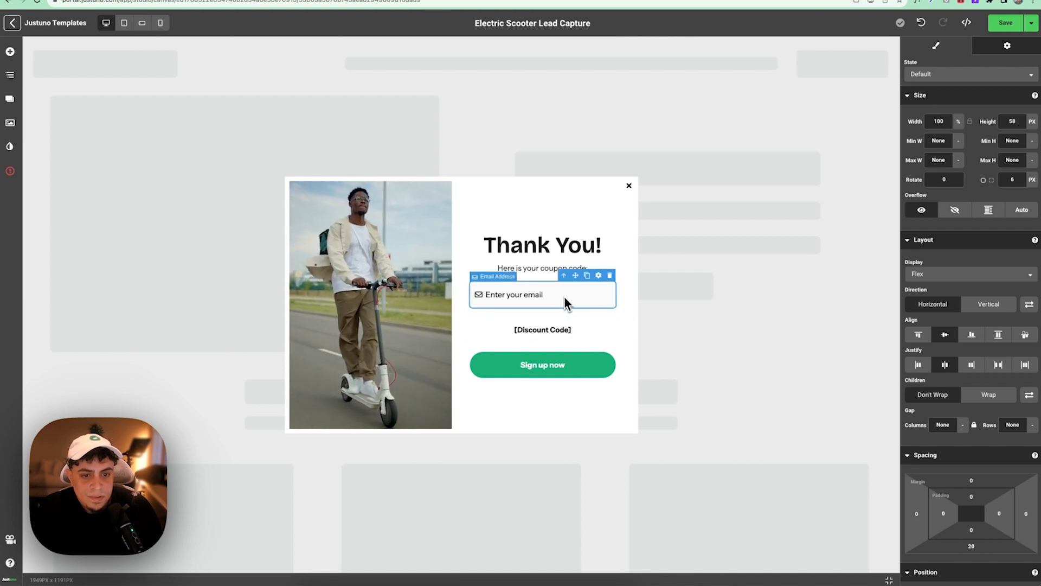
pyautogui.scroll(-10, 922, 335)
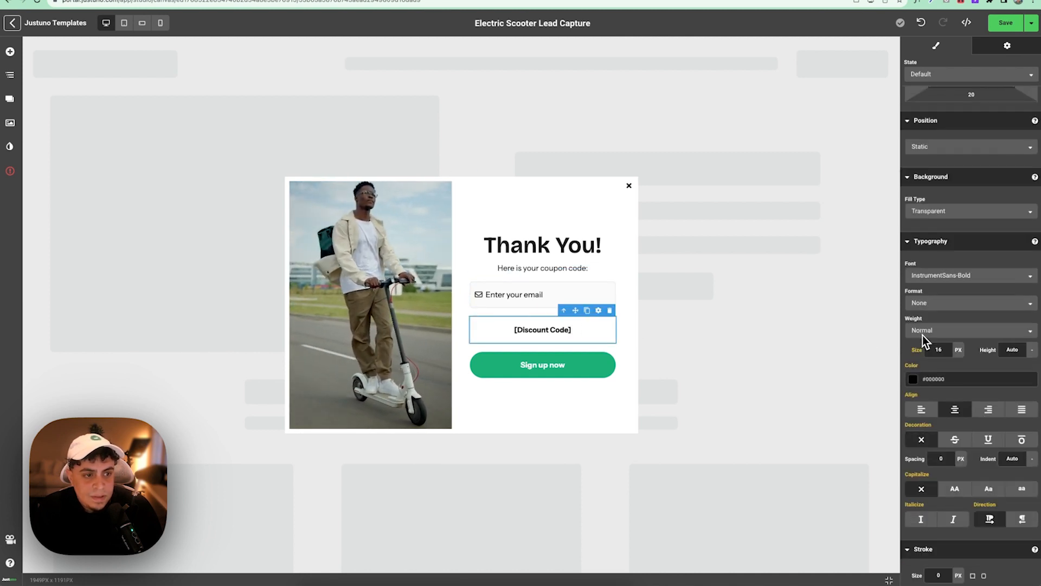
pyautogui.click(589, 295)
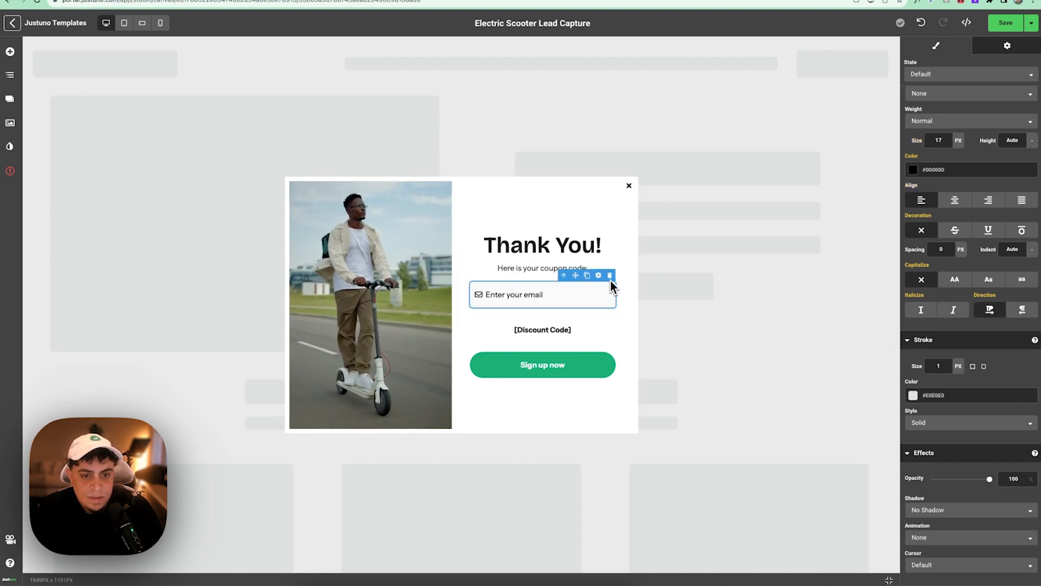
pyautogui.click(609, 277)
pyautogui.click(601, 302)
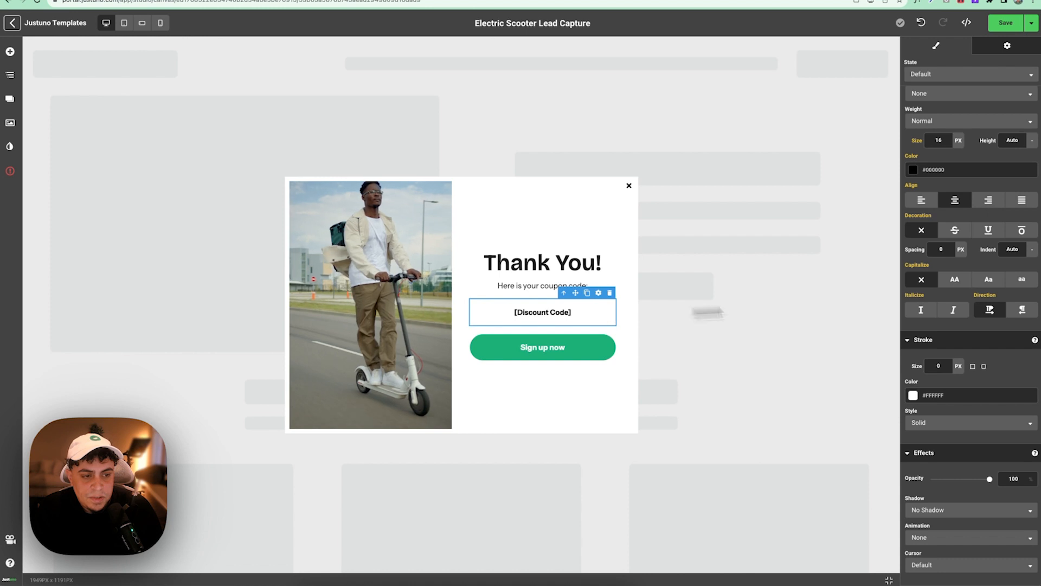
# - Give the code box a solid light grey #E5E5E5 background
pyautogui.scroll(5, 998, 298)
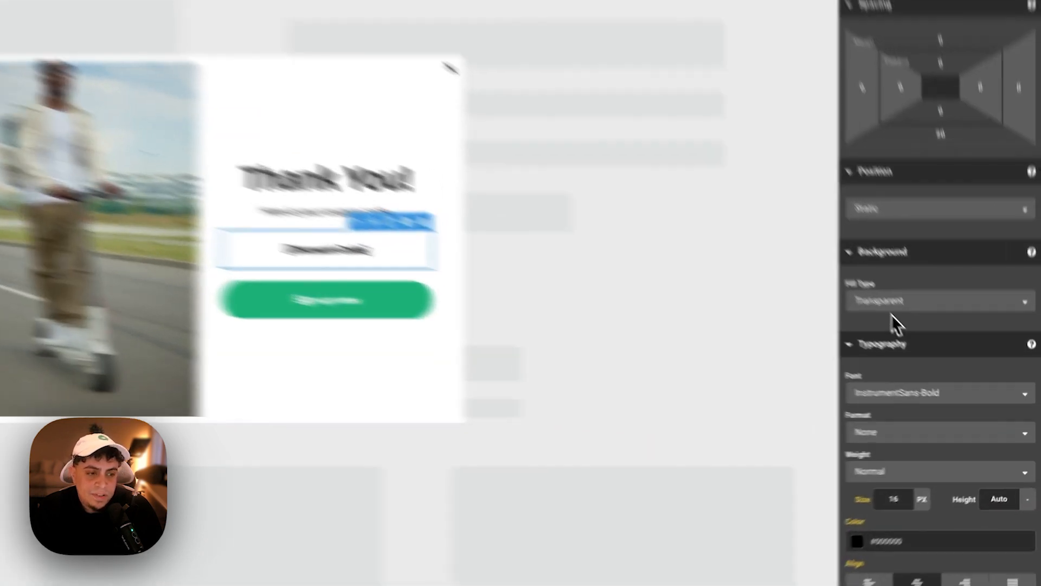
pyautogui.click(940, 347)
pyautogui.click(817, 309)
pyautogui.scroll(-1, 812, 298)
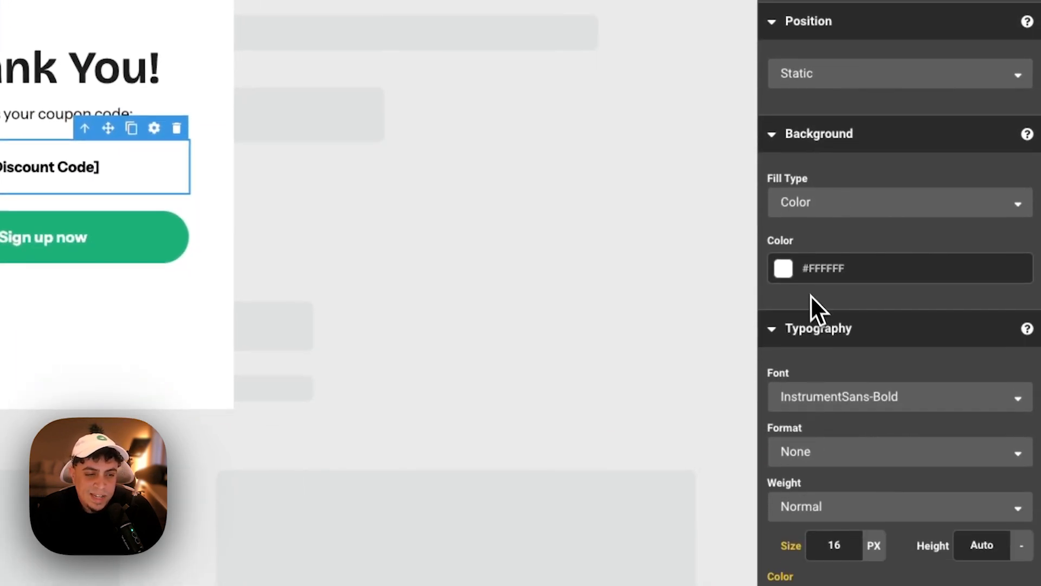
pyautogui.click(784, 268)
pyautogui.moveTo(786, 314); pyautogui.dragTo(748, 310)
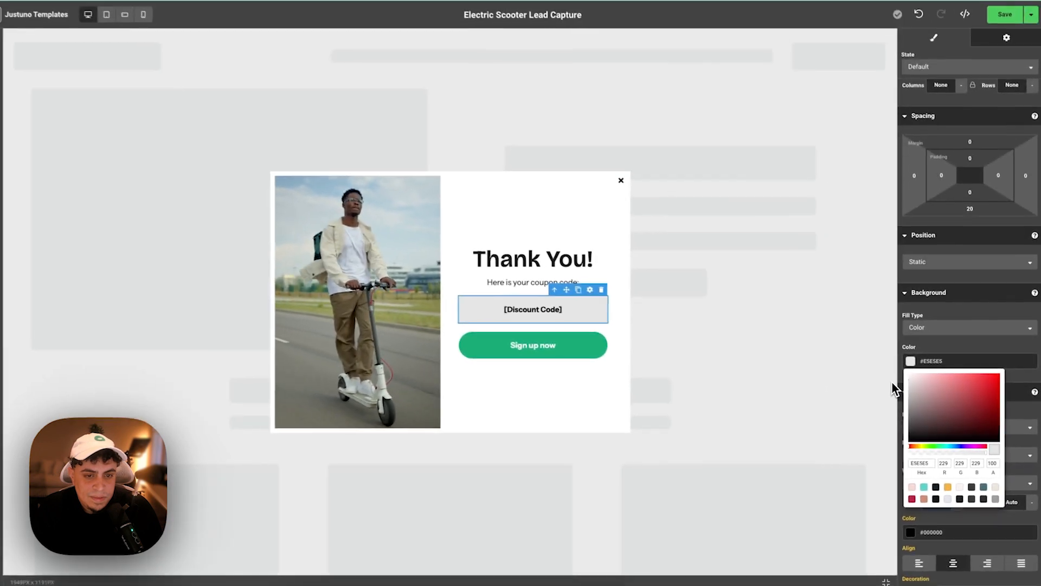
pyautogui.click(601, 253)
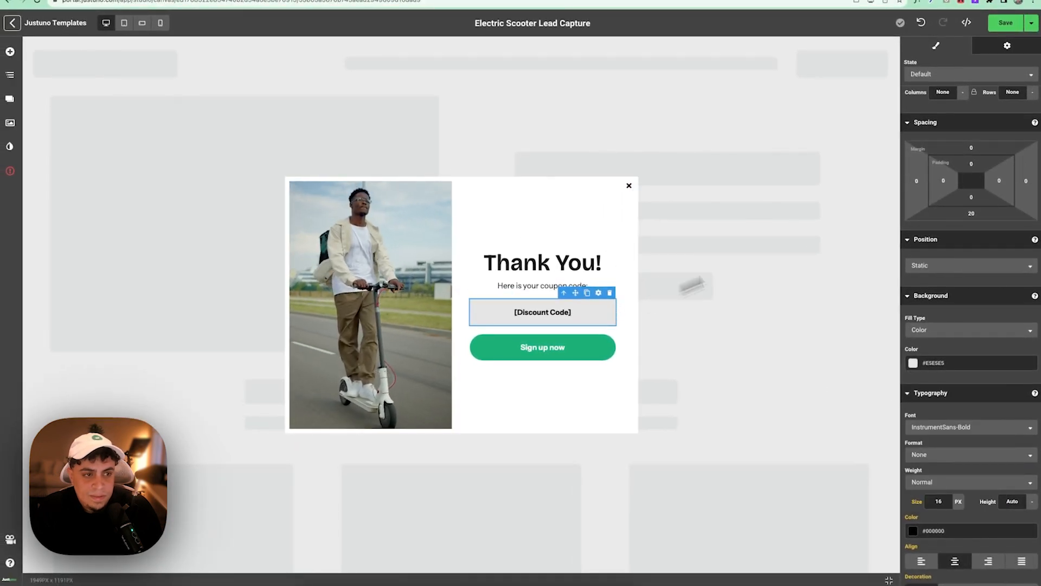
# - Link the discount code layer to the Template 10% Off Use discount
pyautogui.scroll(5, 954, 174)
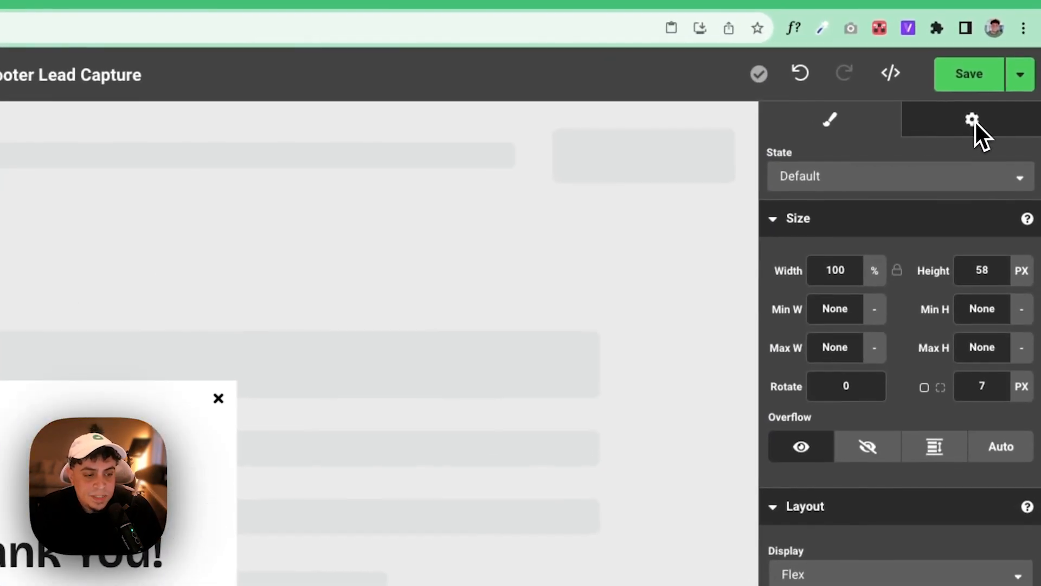
pyautogui.click(1007, 46)
pyautogui.click(856, 250)
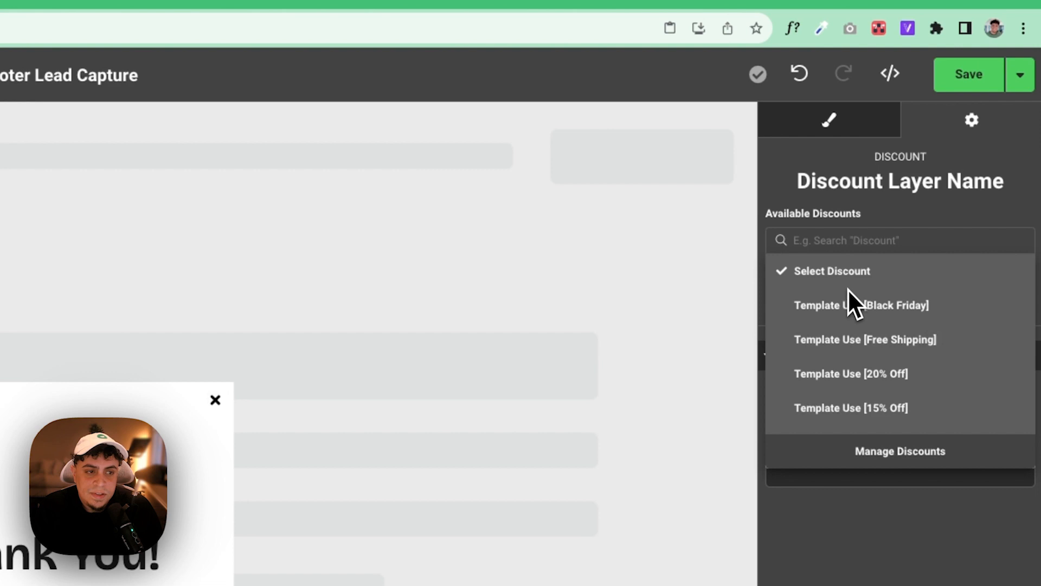
pyautogui.scroll(-2, 854, 399)
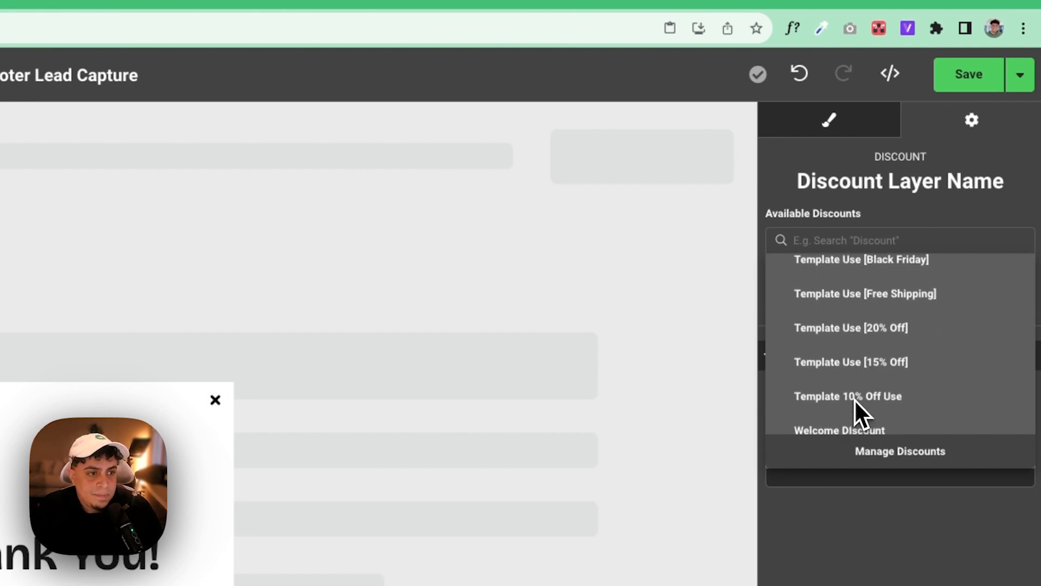
pyautogui.click(861, 399)
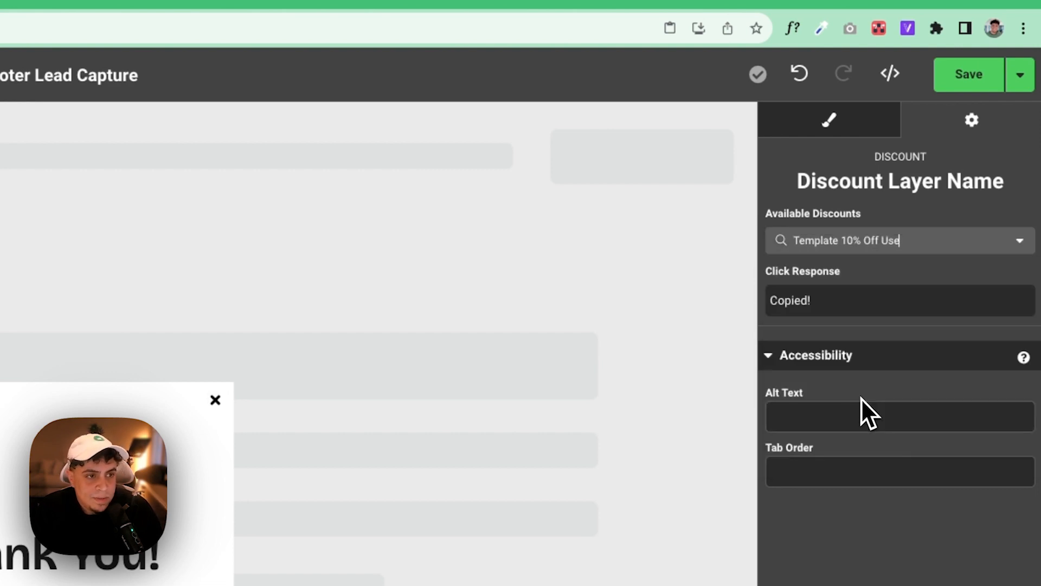
# - Save the promotion
pyautogui.click(831, 126)
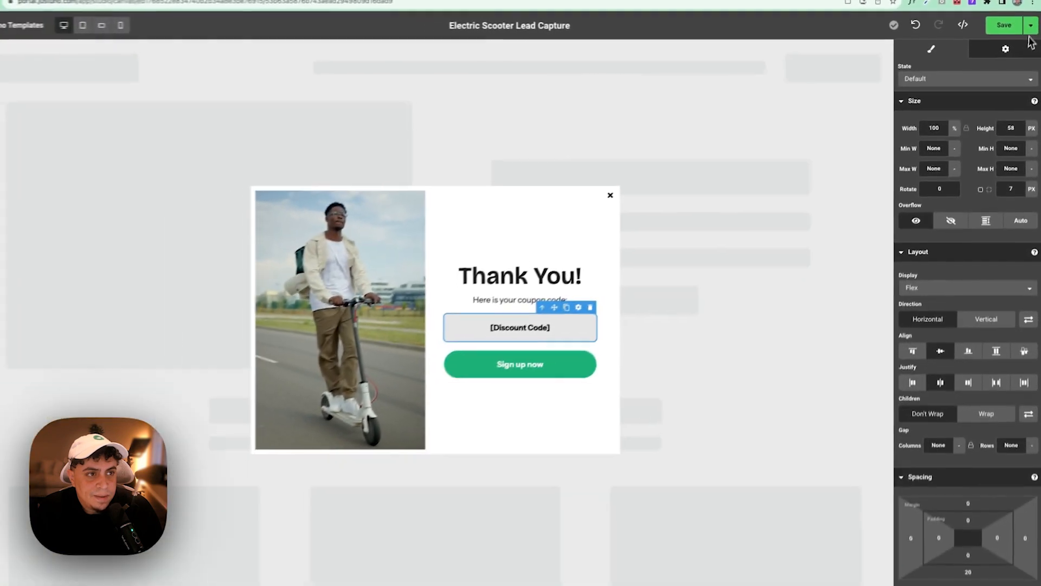
pyautogui.click(1026, 45)
pyautogui.click(1006, 73)
# - Preview the popup, sign up with an email address, and see the Thank You frame show YOURCODE10
pyautogui.click(1032, 23)
pyautogui.click(1008, 58)
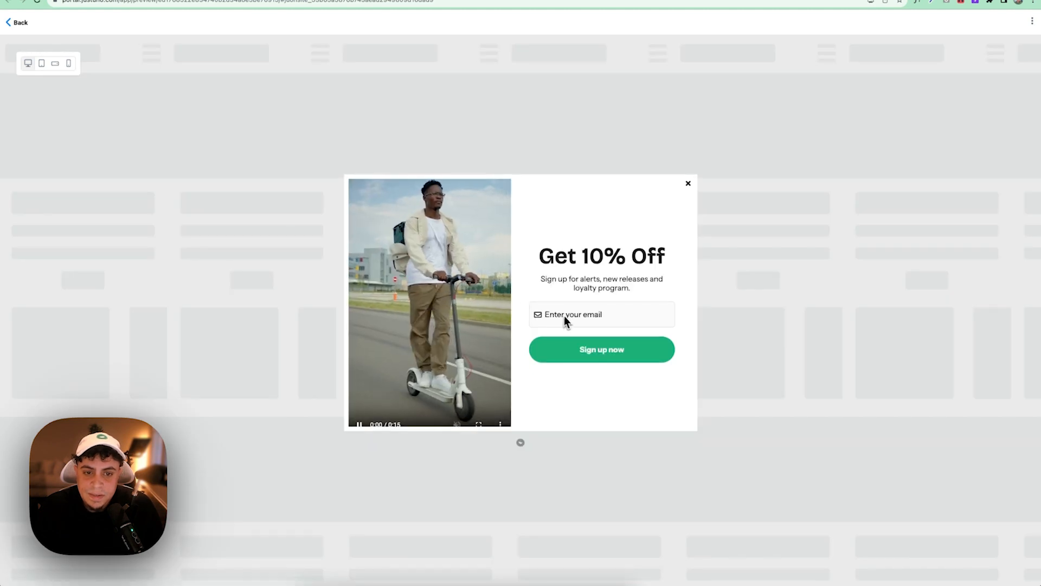
pyautogui.click(643, 315)
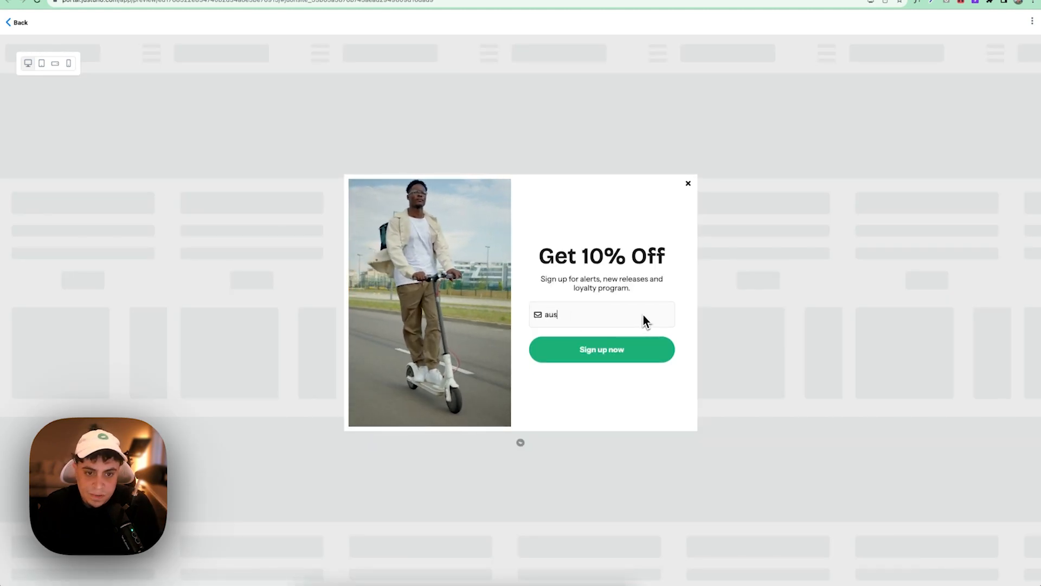
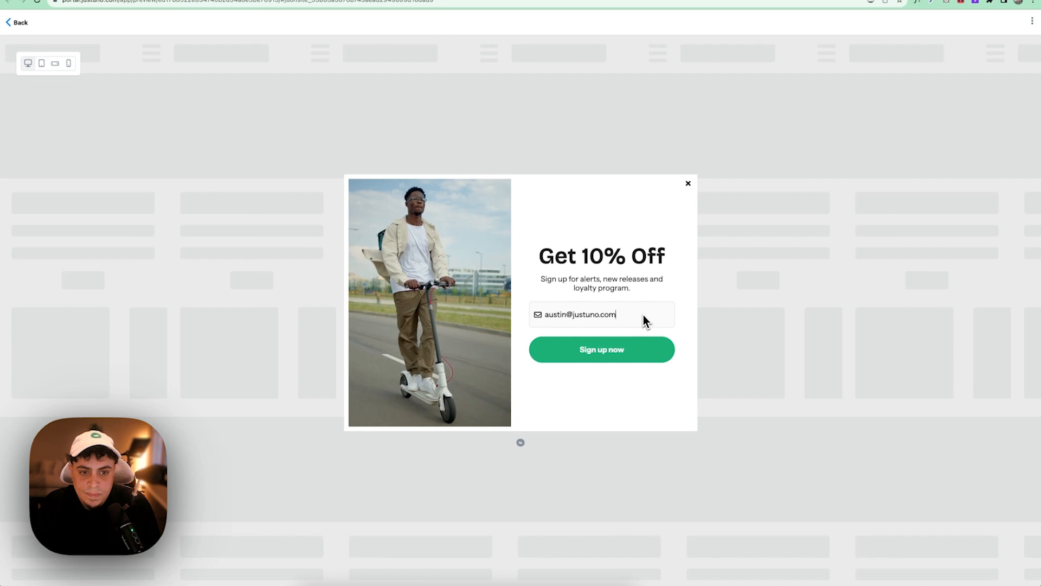
pyautogui.click(608, 344)
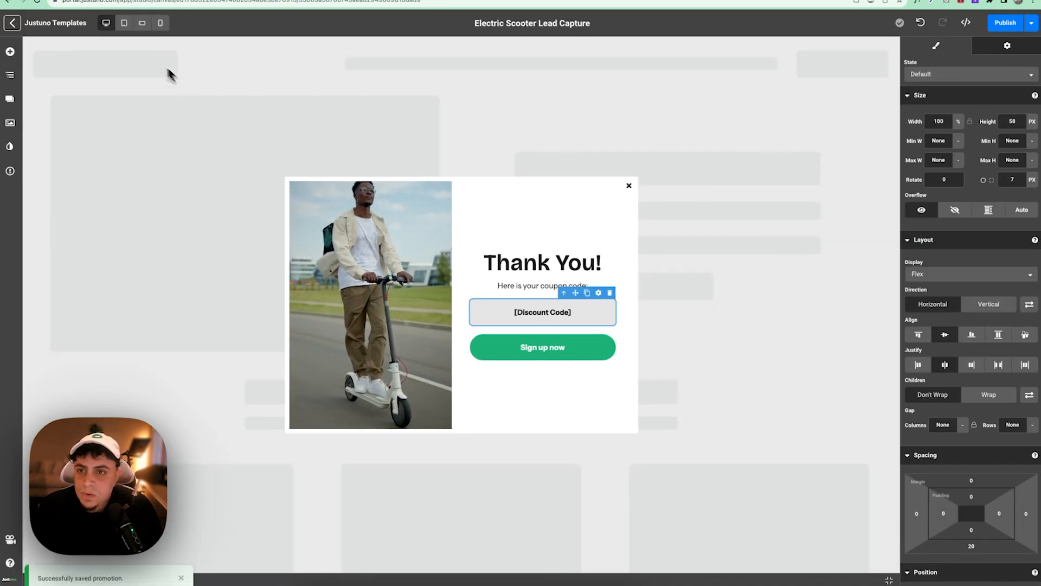
# - In the tablet views, set the Discount Code box height to 45 and bottom margin to 10
pyautogui.click(125, 23)
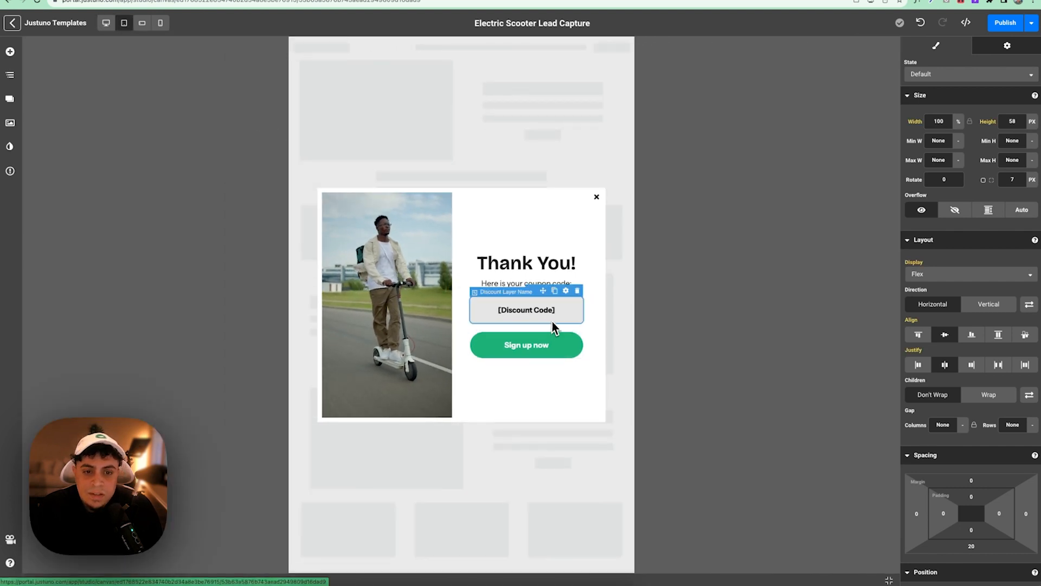
pyautogui.click(560, 339)
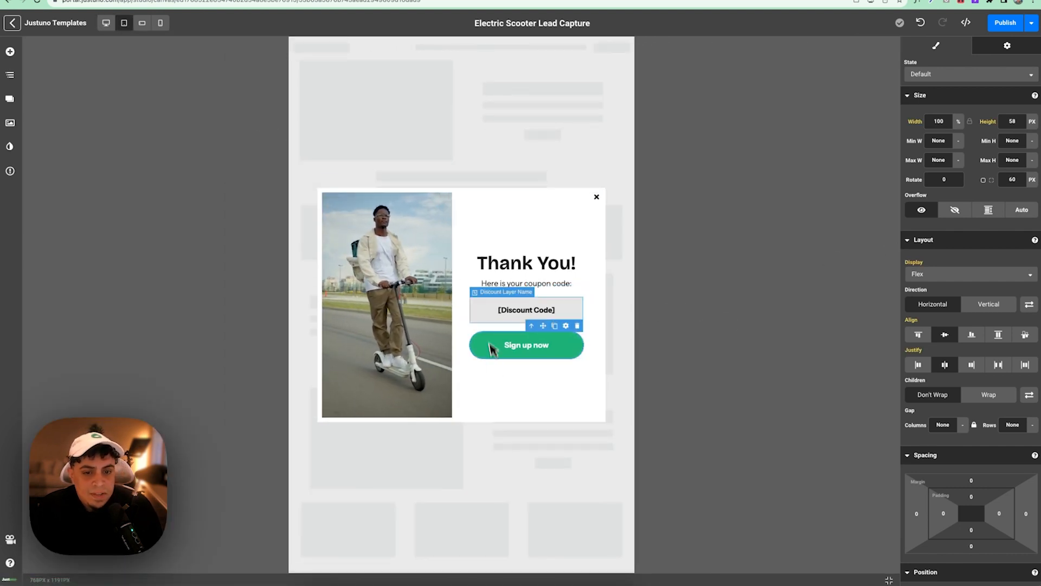
pyautogui.click(486, 313)
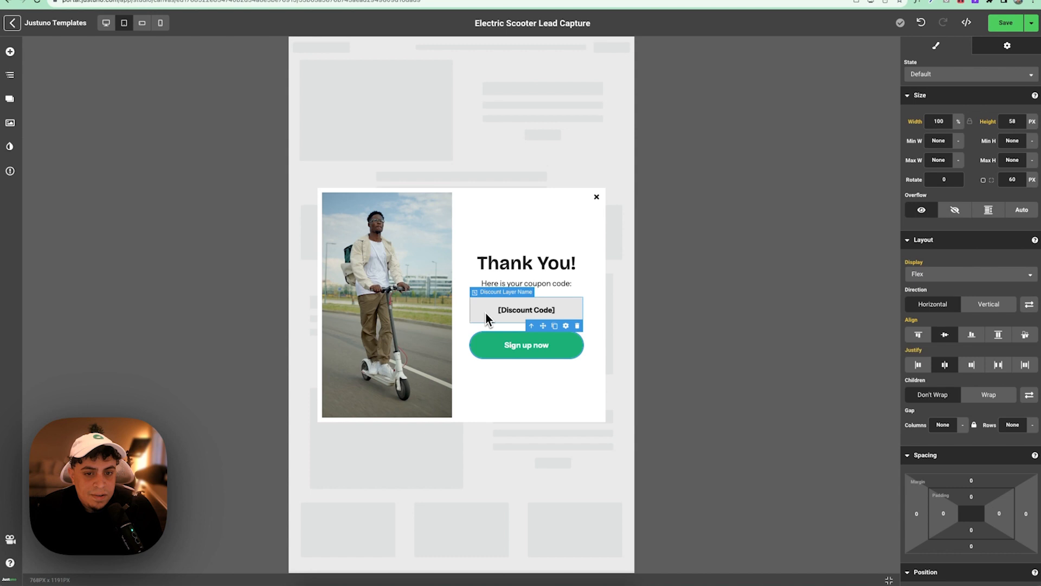
pyautogui.click(493, 343)
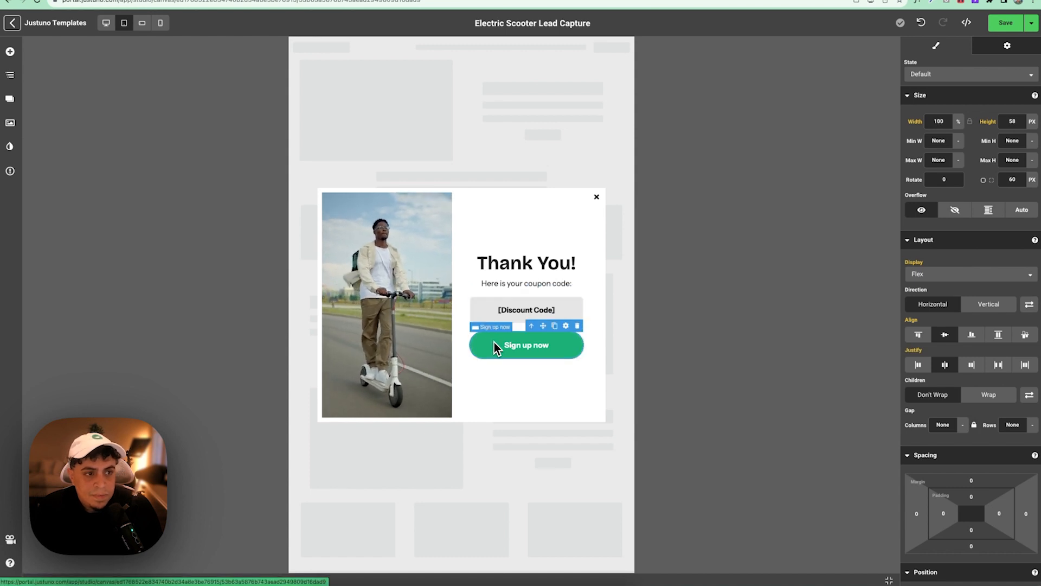
pyautogui.click(142, 23)
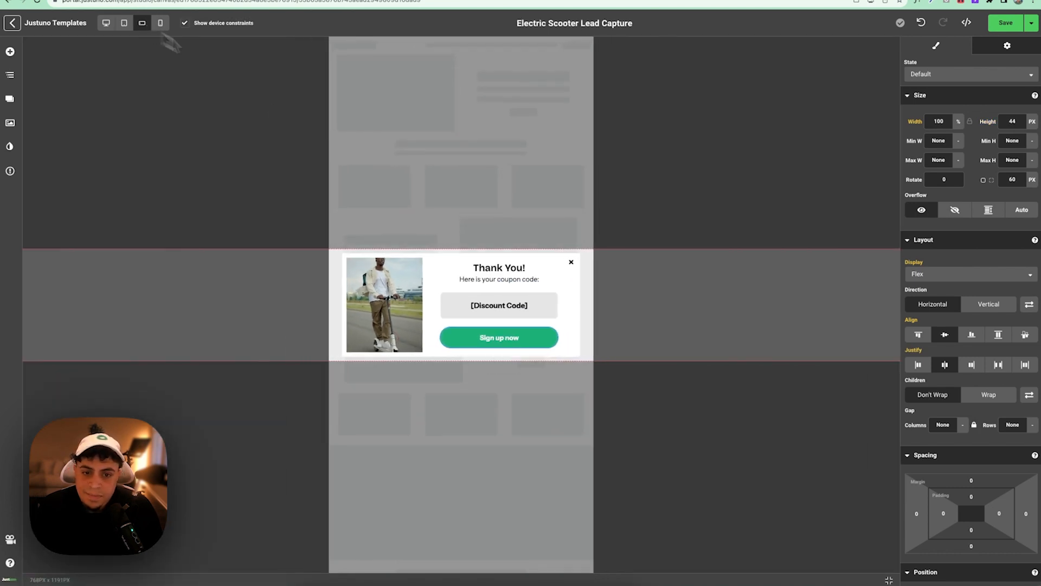
pyautogui.click(464, 310)
pyautogui.write('45')
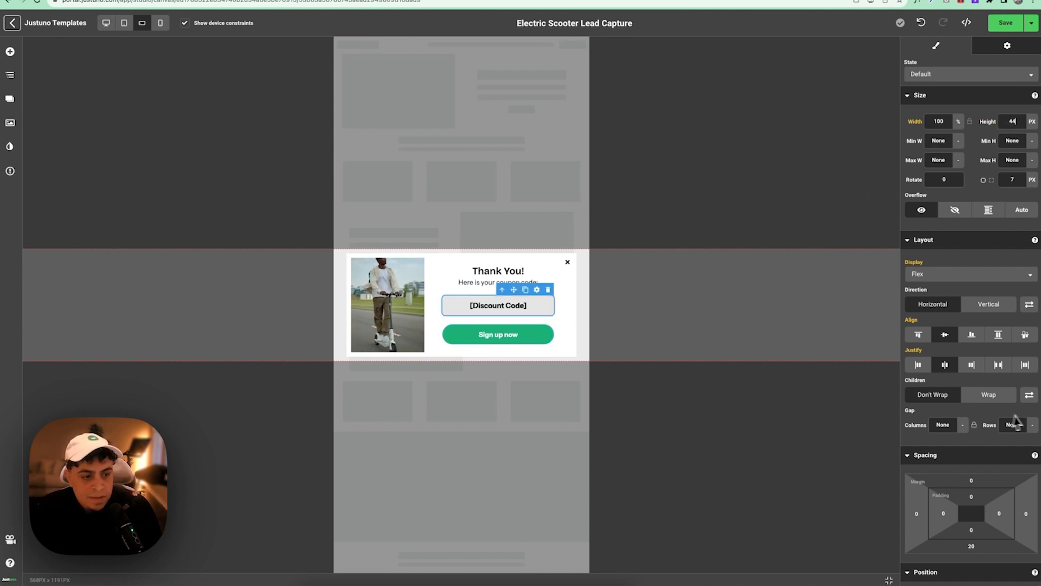
pyautogui.scroll(-3, 1010, 419)
pyautogui.click(974, 386)
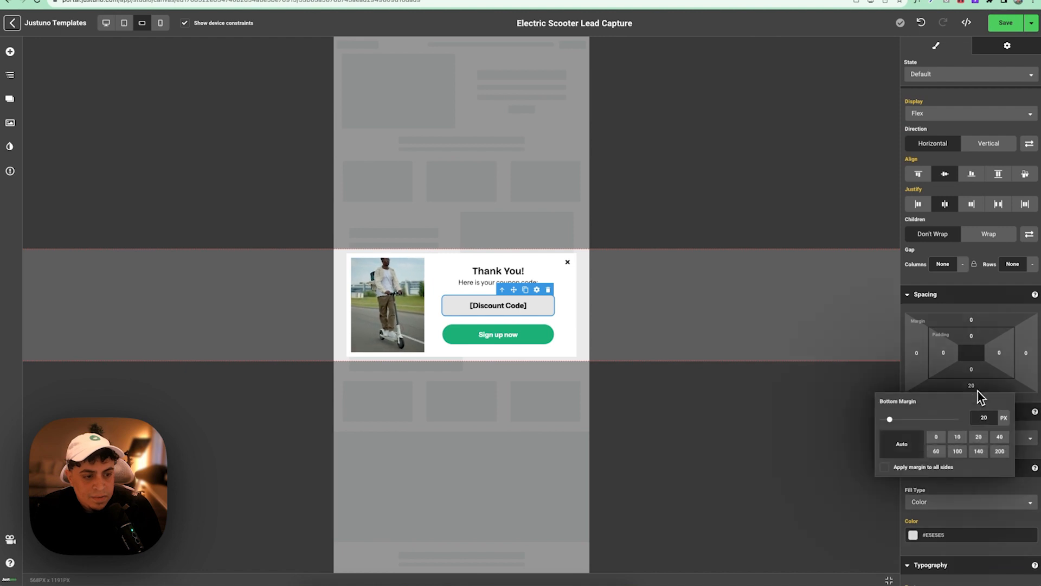
pyautogui.click(960, 437)
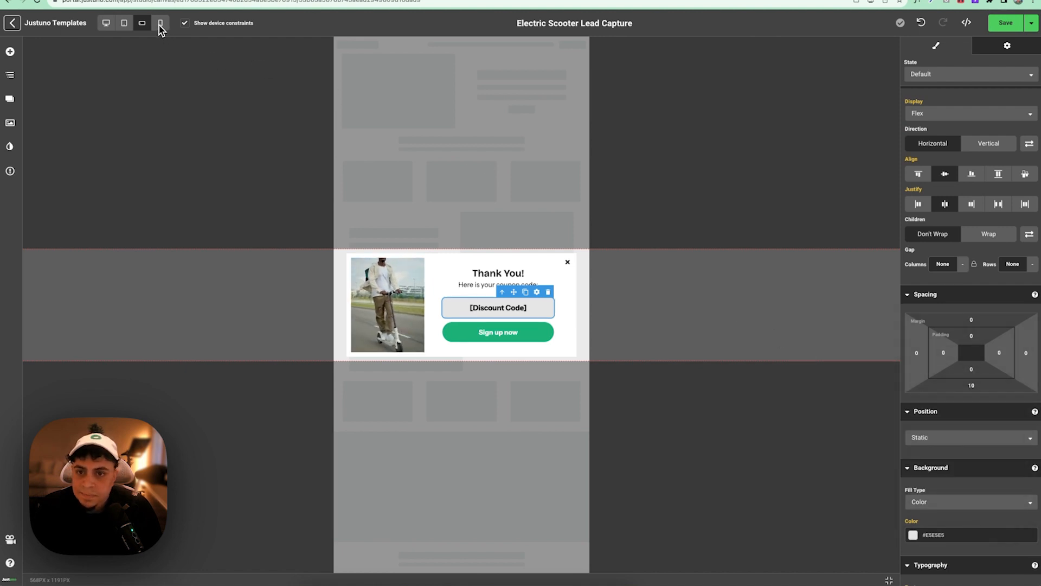
# - Make the code box 47 px tall on mobile and save the promotion
pyautogui.click(160, 23)
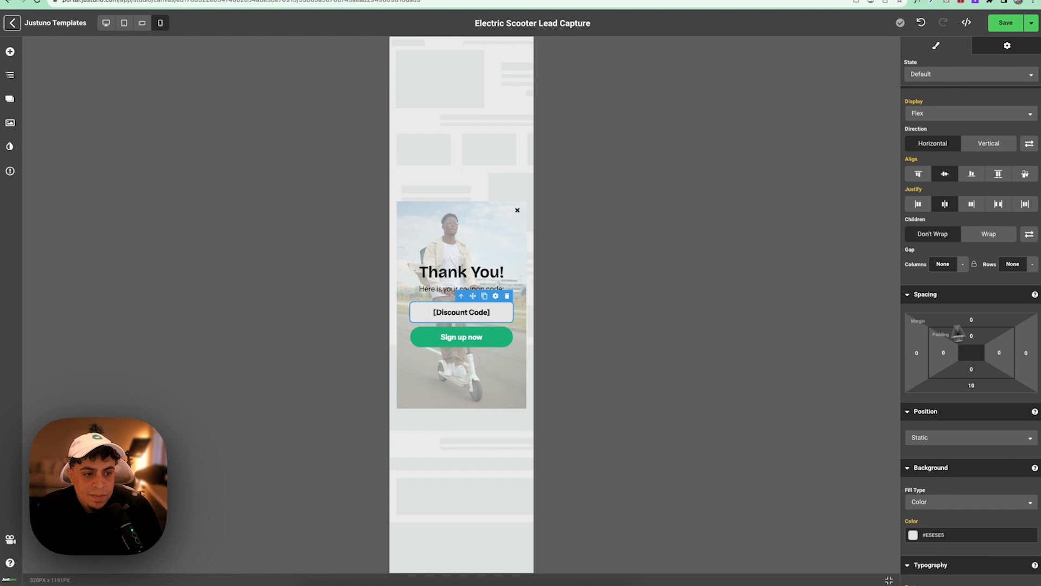
pyautogui.scroll(3, 1012, 207)
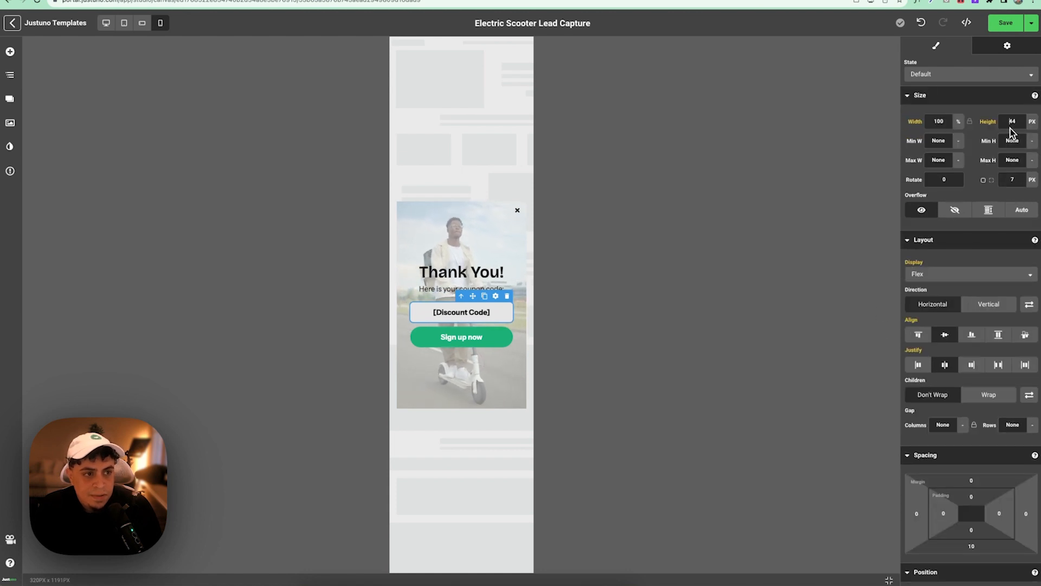
pyautogui.write('47')
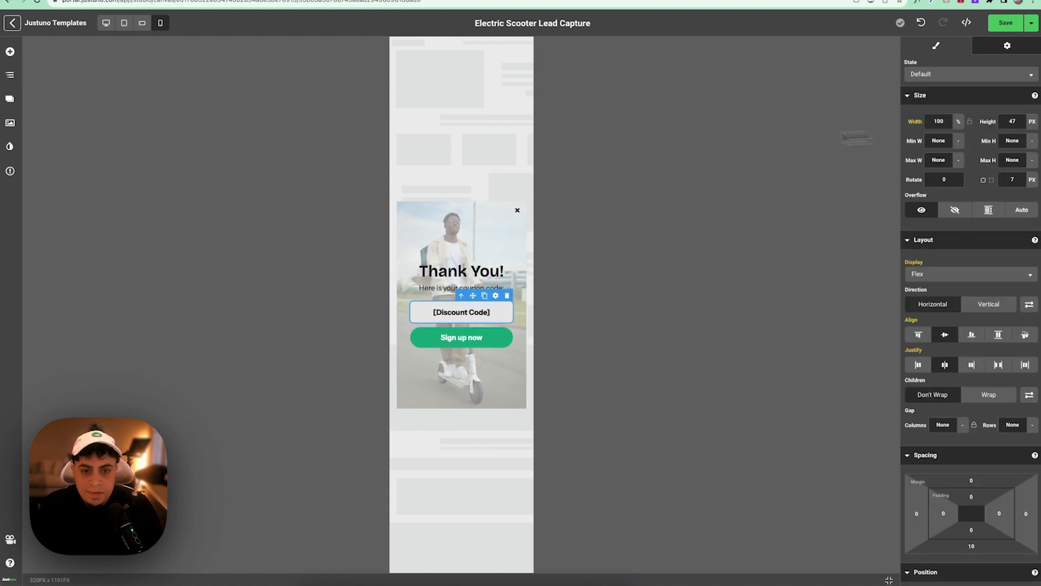
pyautogui.click(1032, 22)
pyautogui.click(1015, 46)
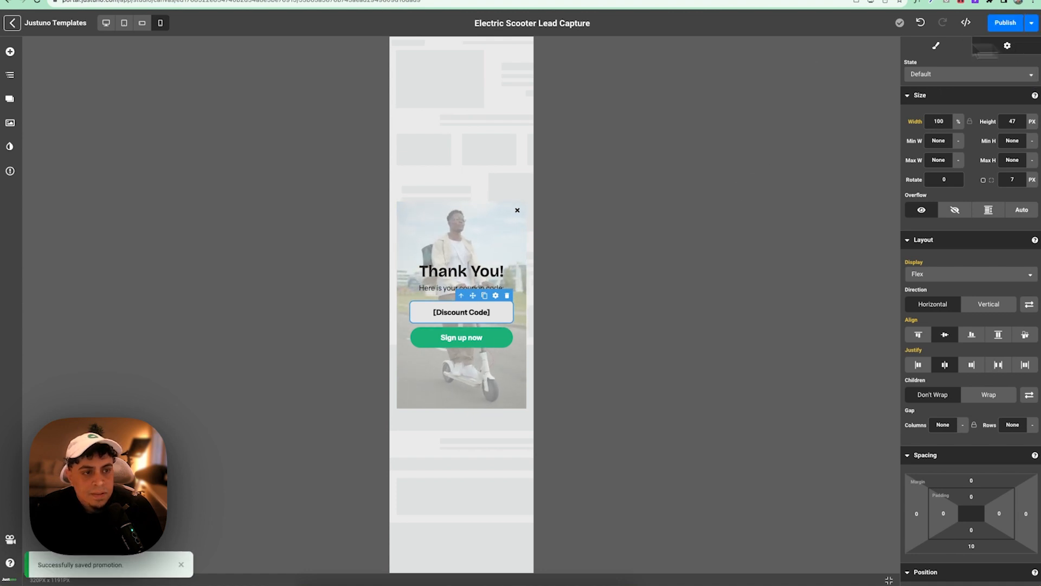
pyautogui.click(106, 23)
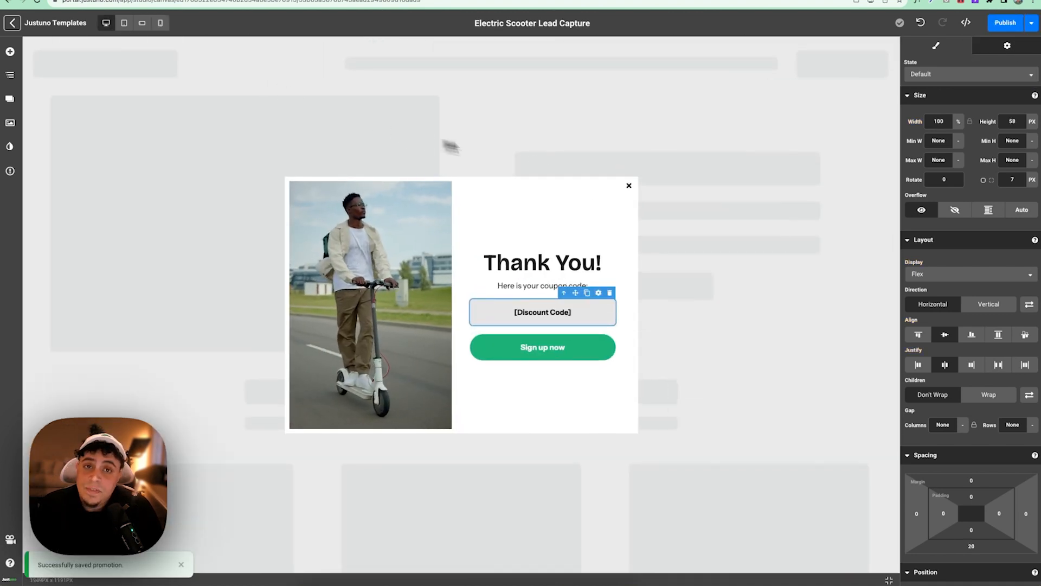
# - Make the Thank You frame's close X an advancing workflow action
pyautogui.click(631, 190)
pyautogui.click(1006, 48)
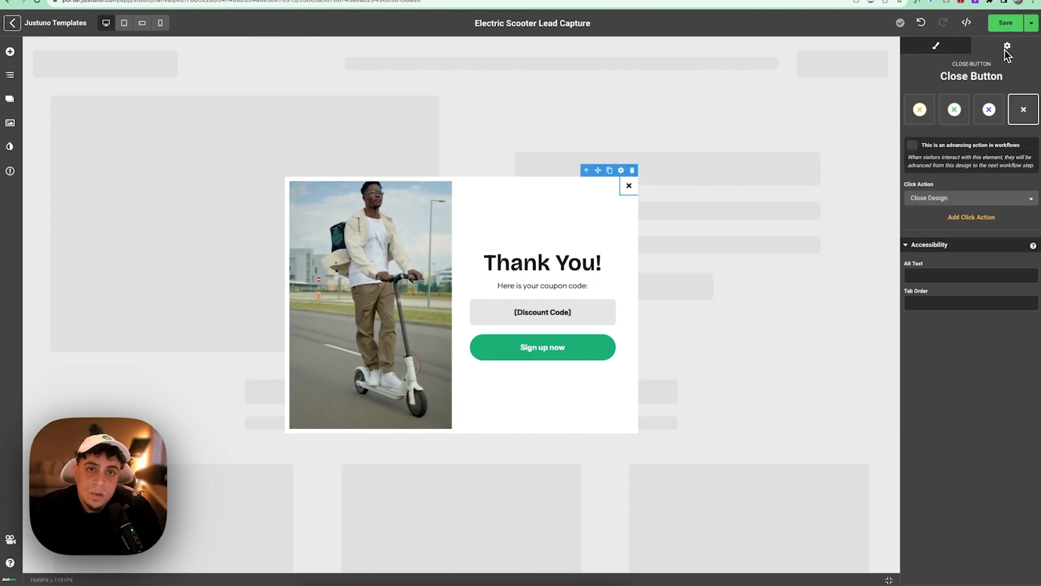
pyautogui.click(913, 146)
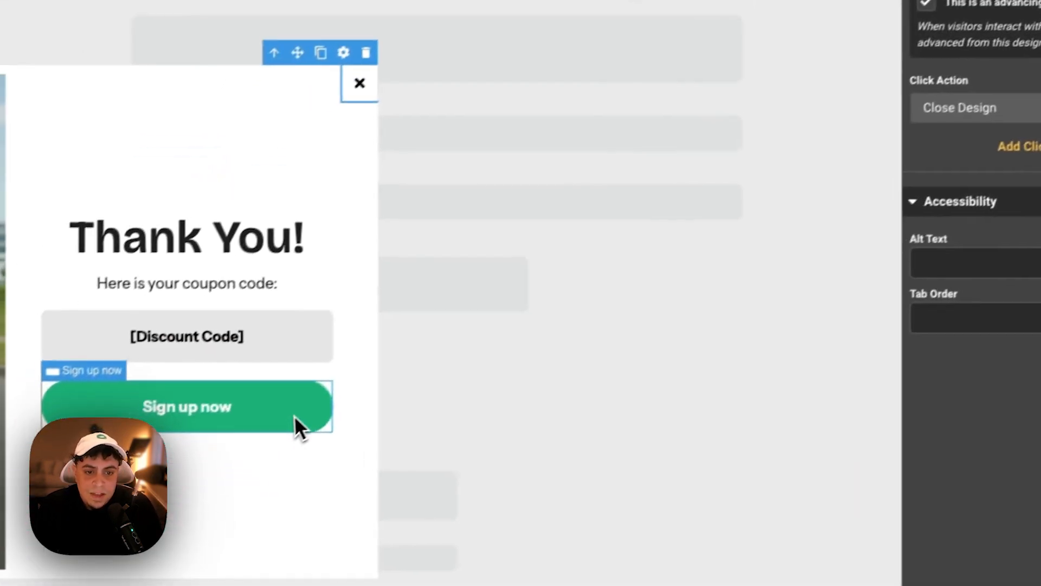
# - Replace the Sign up now button's Submit Form click action with Close Design
pyautogui.click(174, 512)
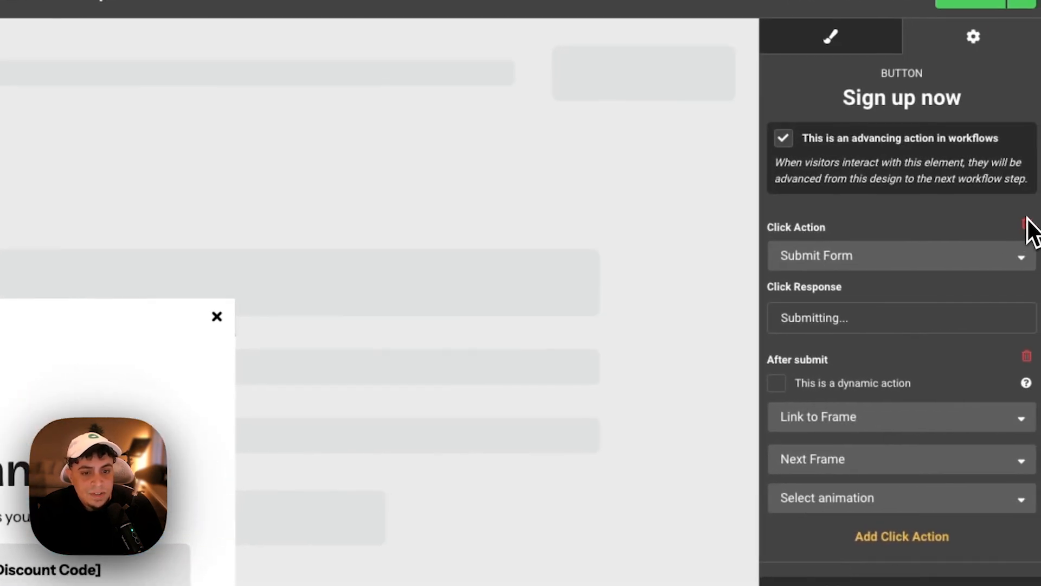
pyautogui.click(1027, 225)
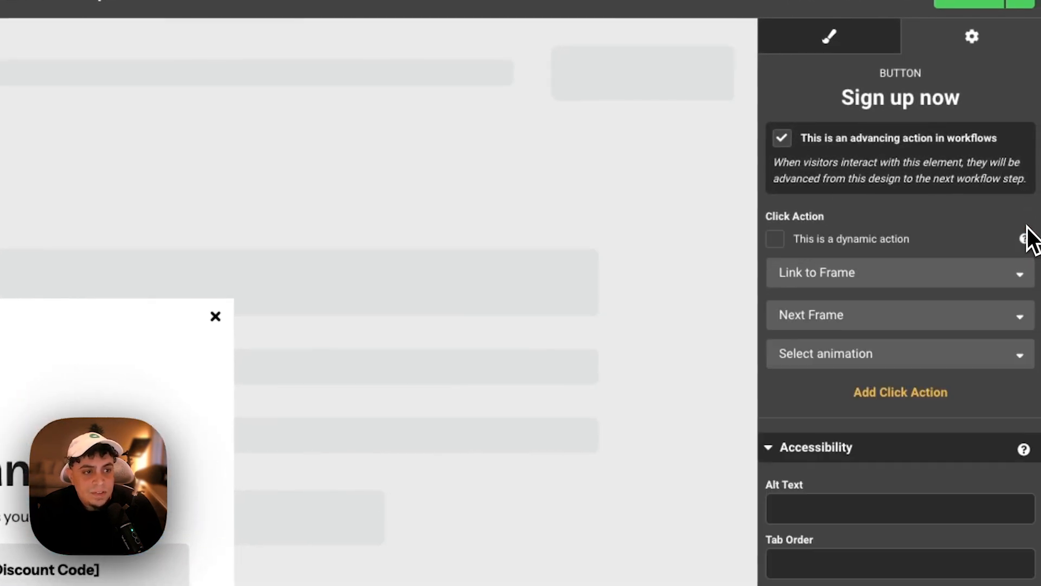
pyautogui.click(922, 274)
pyautogui.click(875, 393)
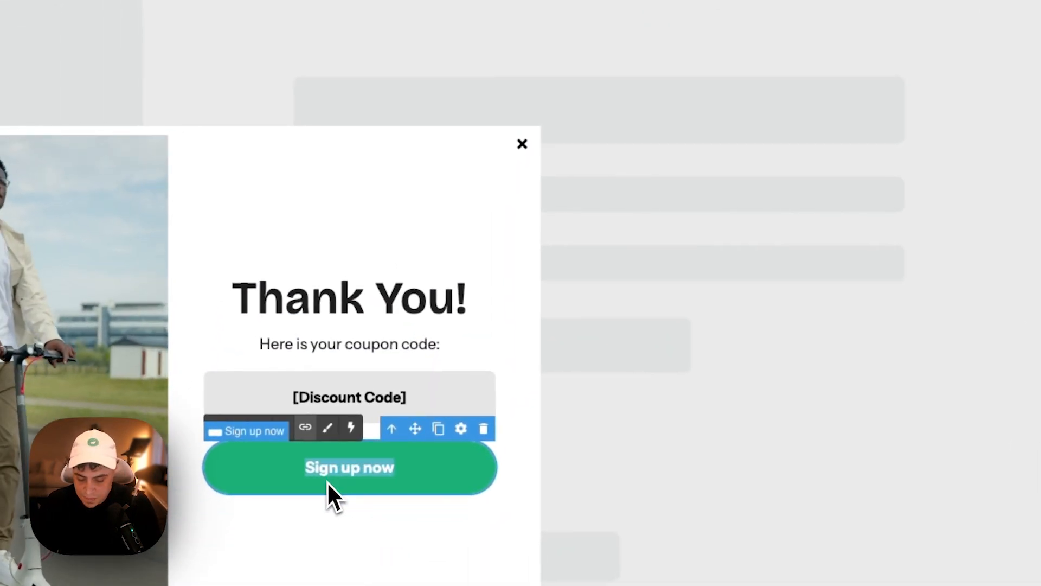
# - Relabel the Thank You button 'Keep Shopping', save the promotion, and open a live preview
pyautogui.write('Keep Shopping')
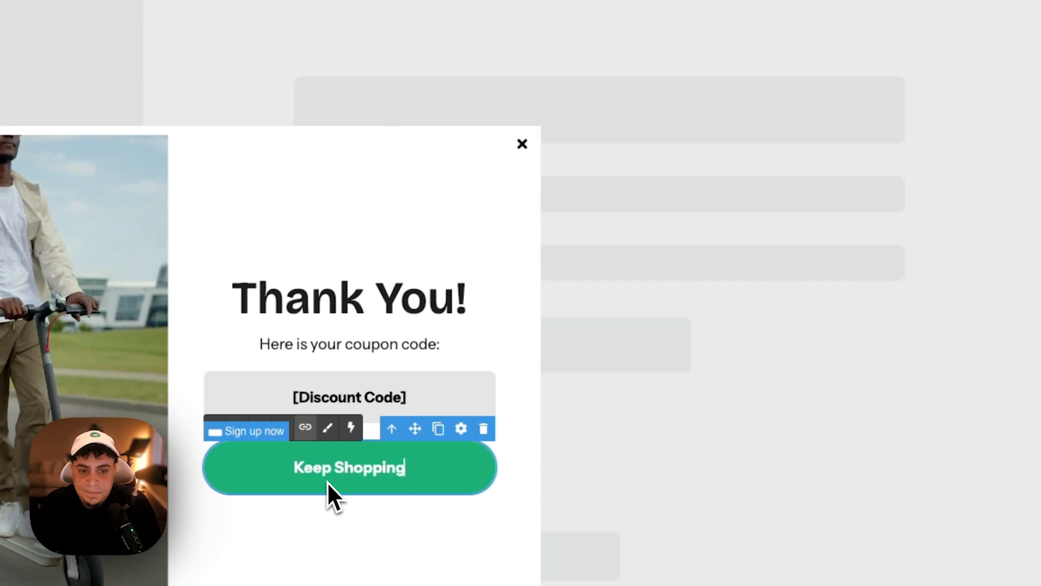
pyautogui.click(329, 144)
pyautogui.click(1026, 69)
pyautogui.click(1001, 108)
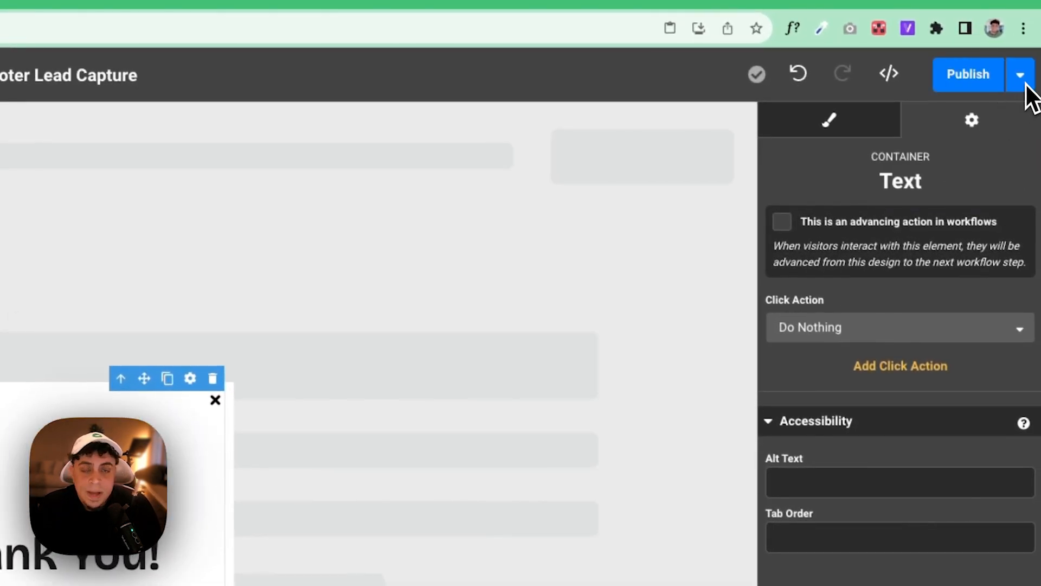
pyautogui.click(1023, 87)
pyautogui.click(983, 148)
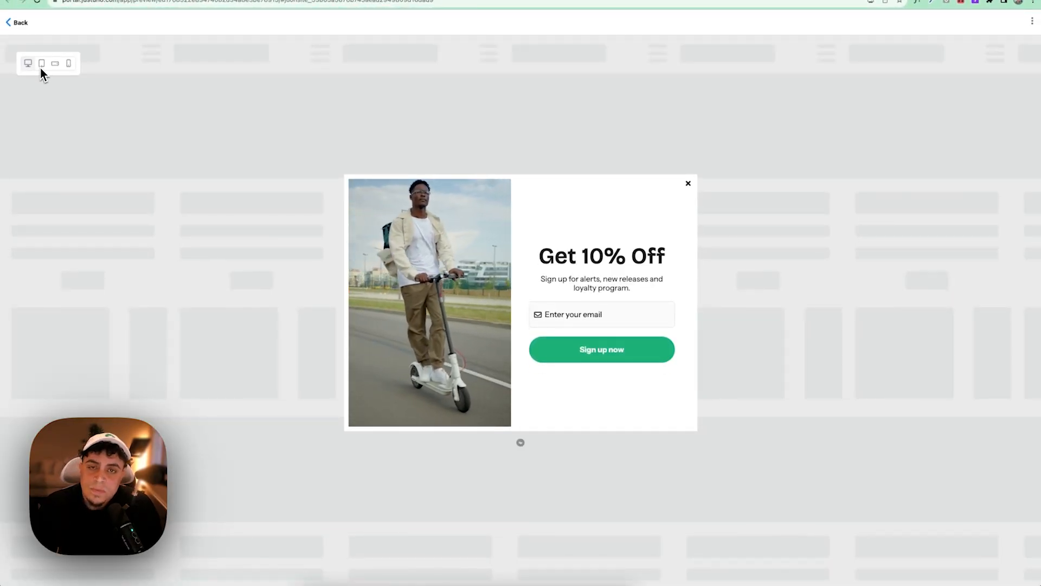
pyautogui.click(41, 67)
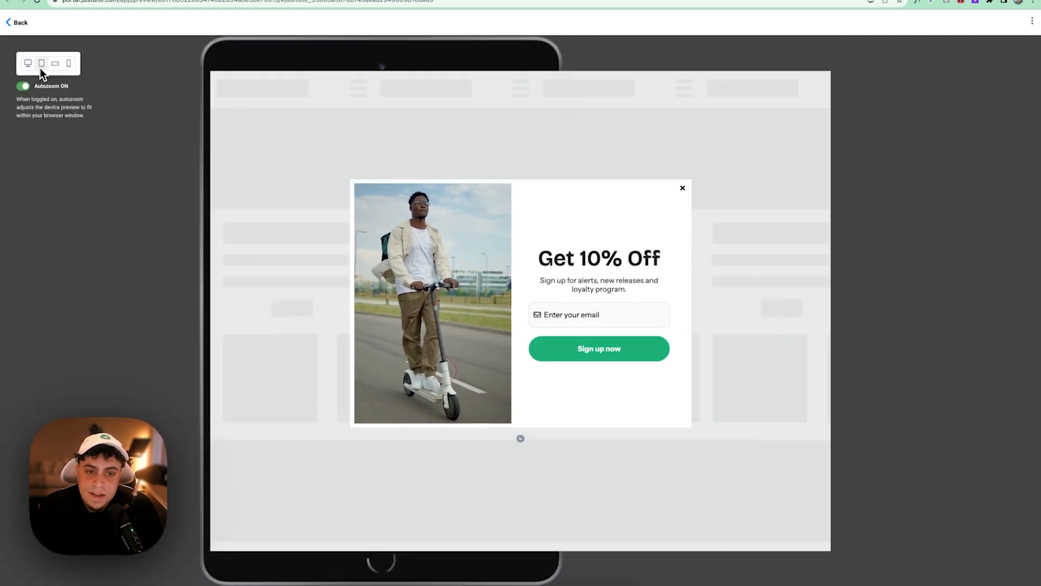
pyautogui.click(55, 66)
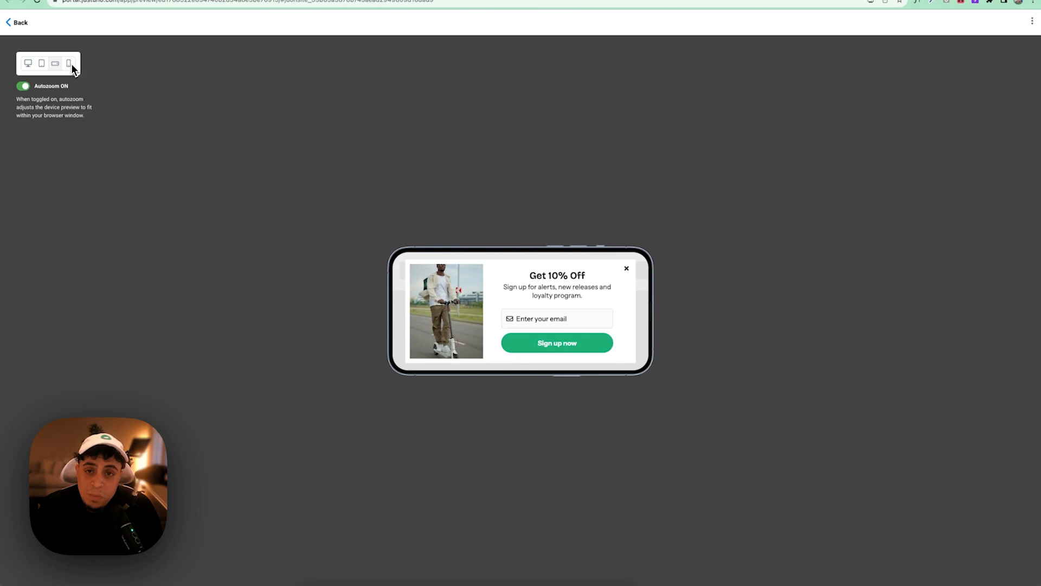
pyautogui.click(70, 64)
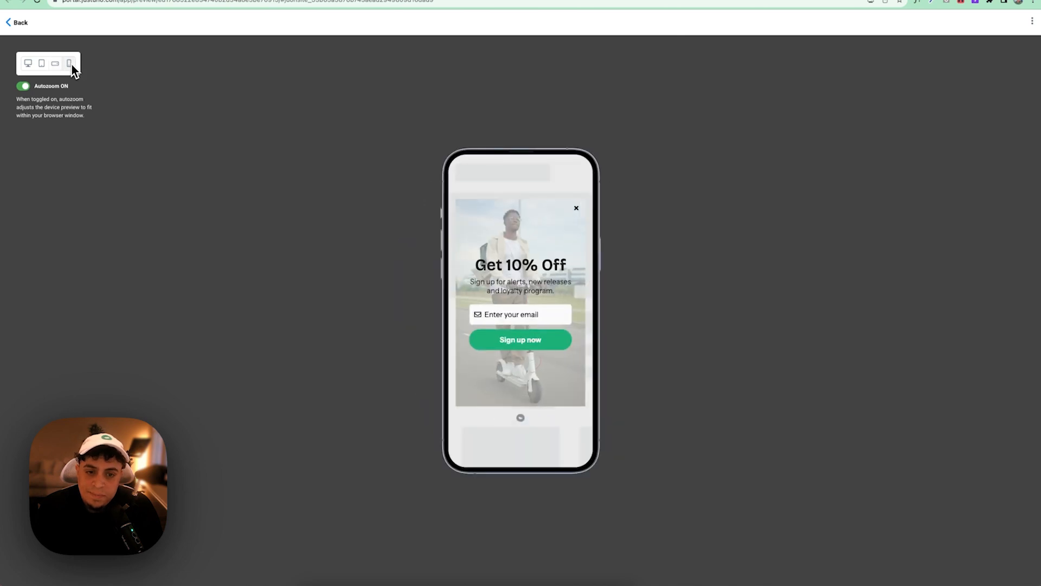
pyautogui.click(28, 64)
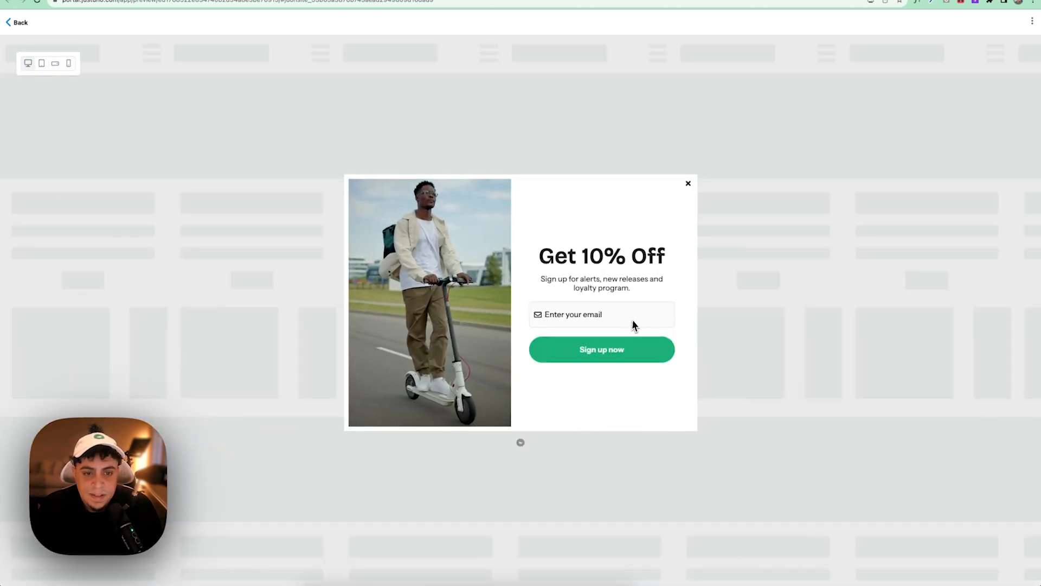
# - Autofill an e-mail in the preview popup and submit it to reach the Thank You frame
pyautogui.click(633, 324)
pyautogui.click(623, 338)
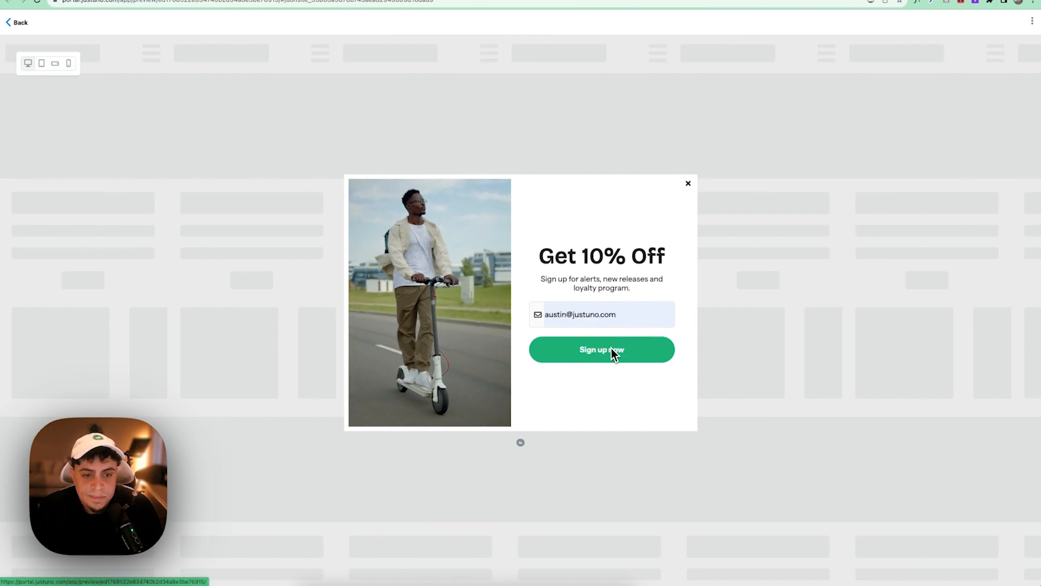
pyautogui.click(611, 348)
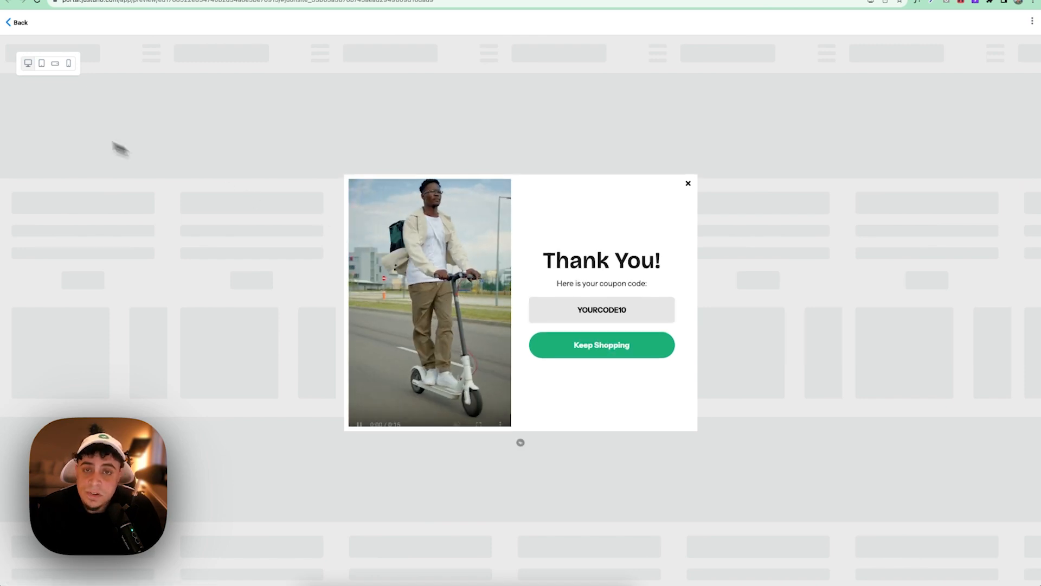
# - Preview the Thank You frame on tablet, landscape, phone, then back to desktop
pyautogui.click(41, 64)
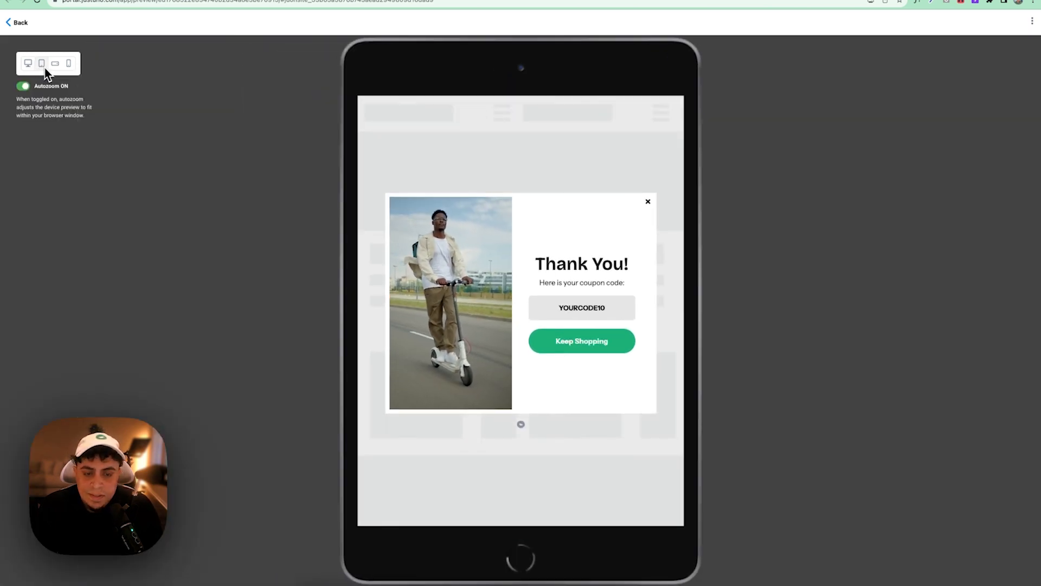
pyautogui.click(56, 68)
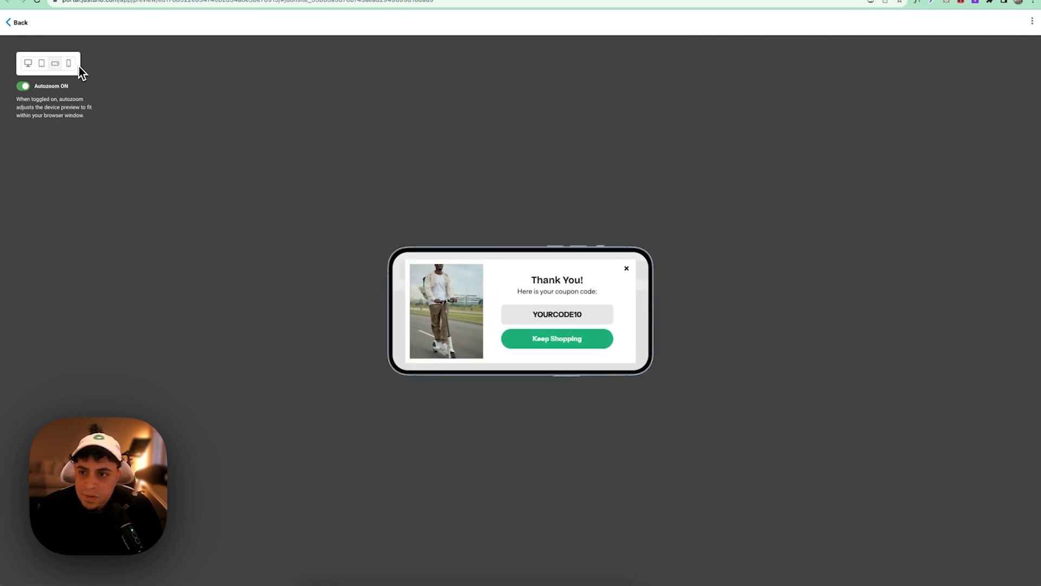
pyautogui.click(73, 67)
pyautogui.click(28, 64)
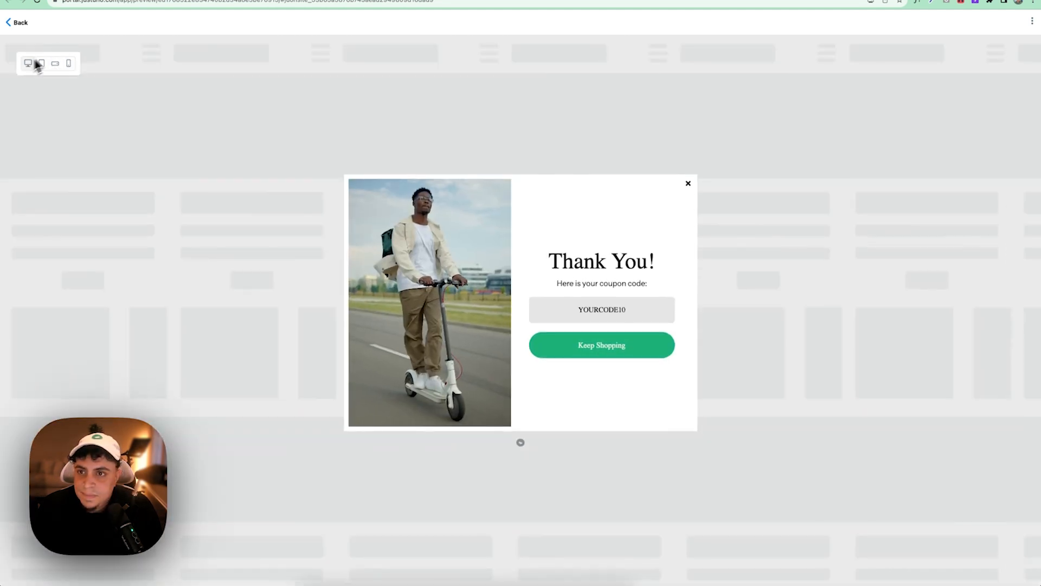